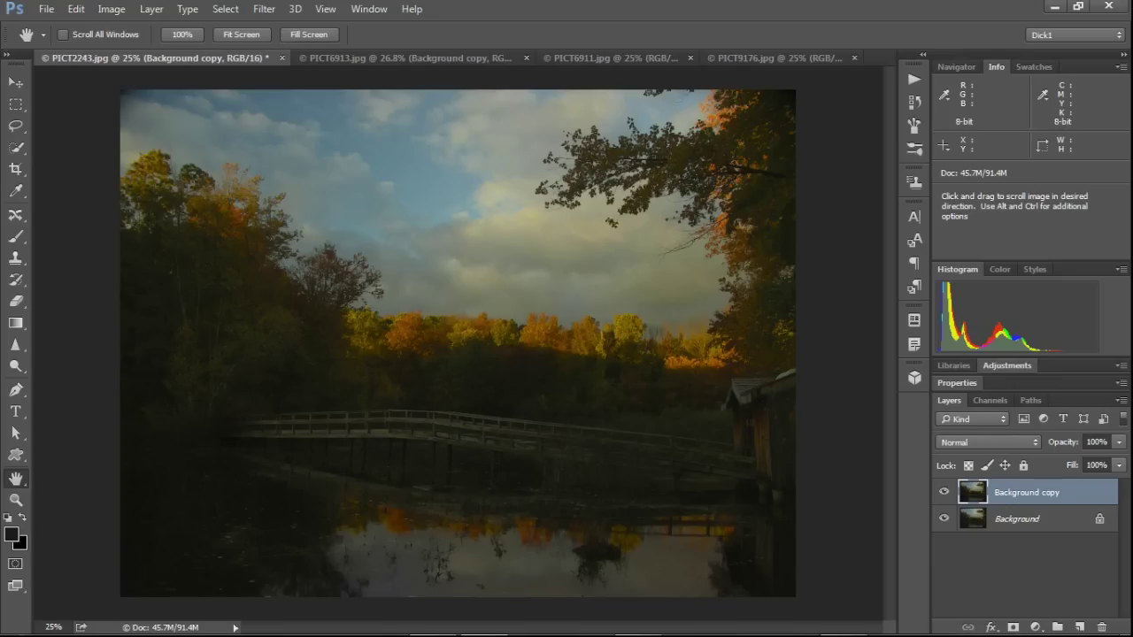
Step: Fit the whole lake photo to the window with Ctrl+0
left_click(1035, 627)
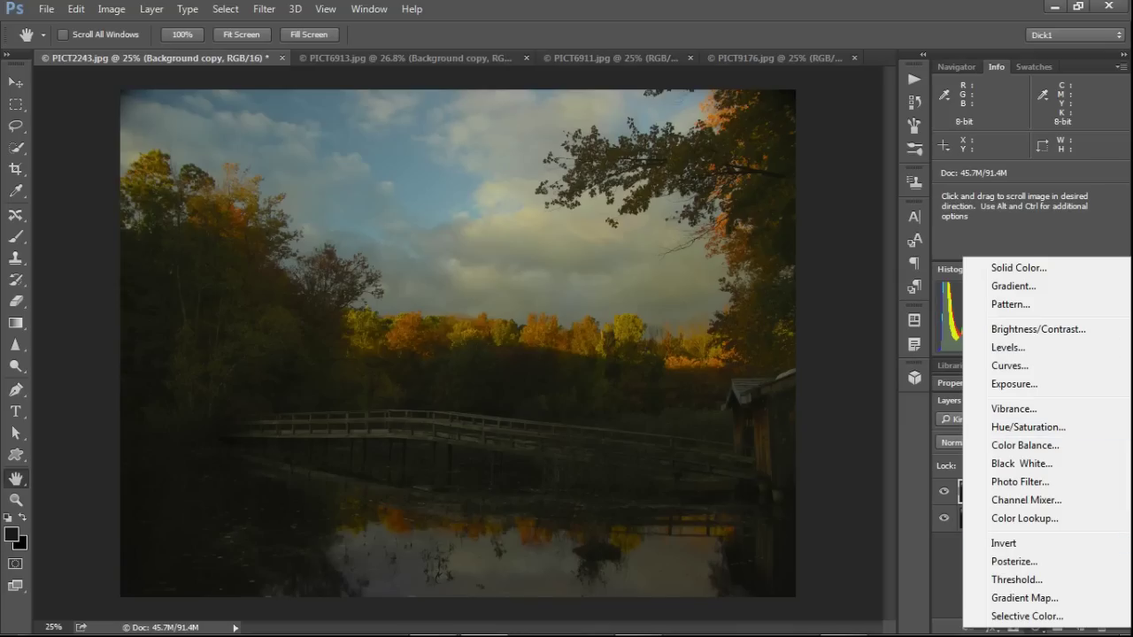
key("Escape")
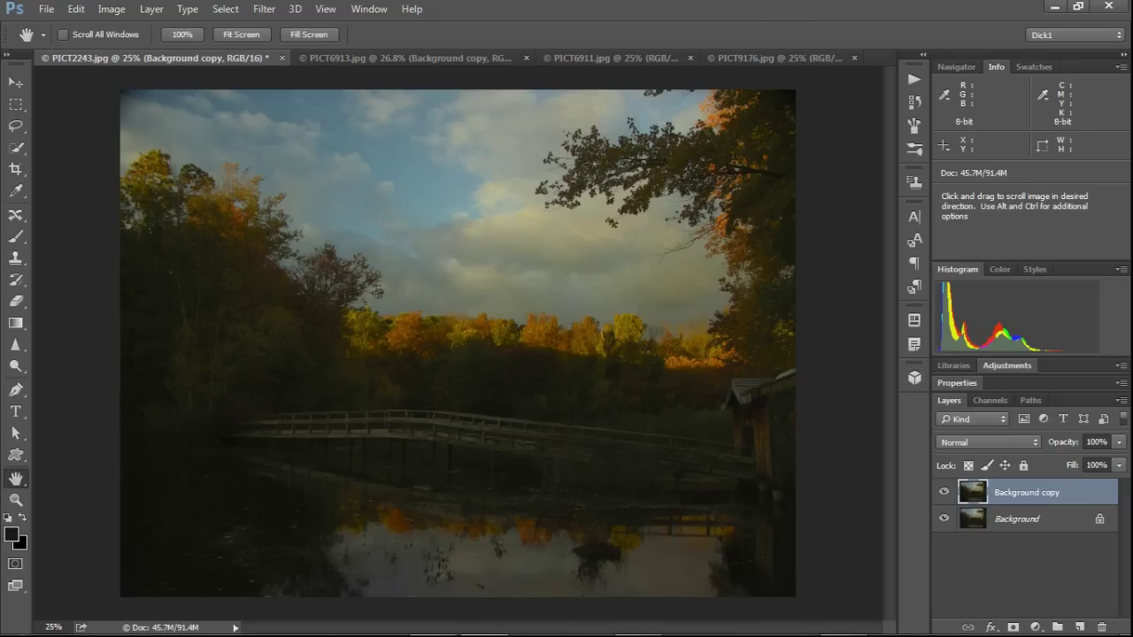
key("ctrl+0")
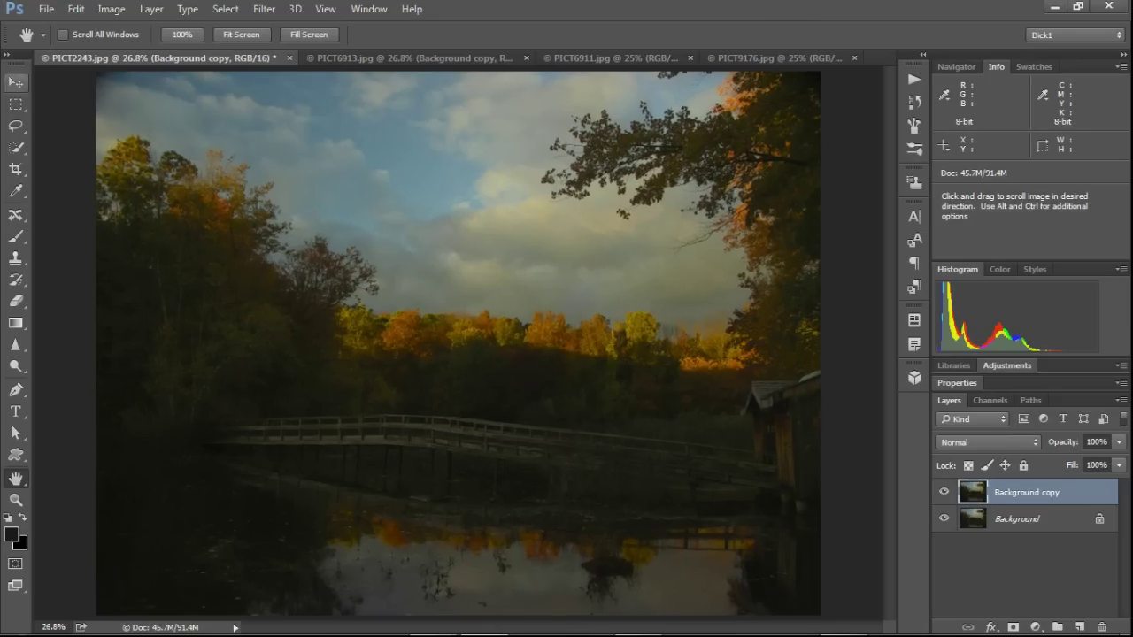
Step: Open the Exposure adjustment from Image > Adjustments
left_click(110, 9)
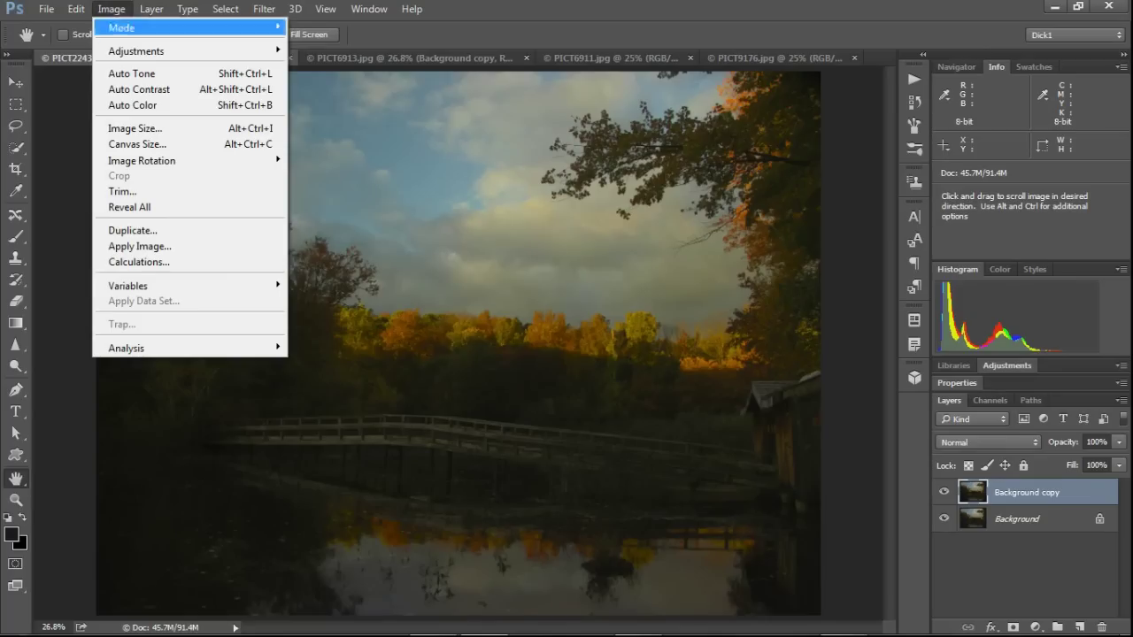
mouse_move(142, 50)
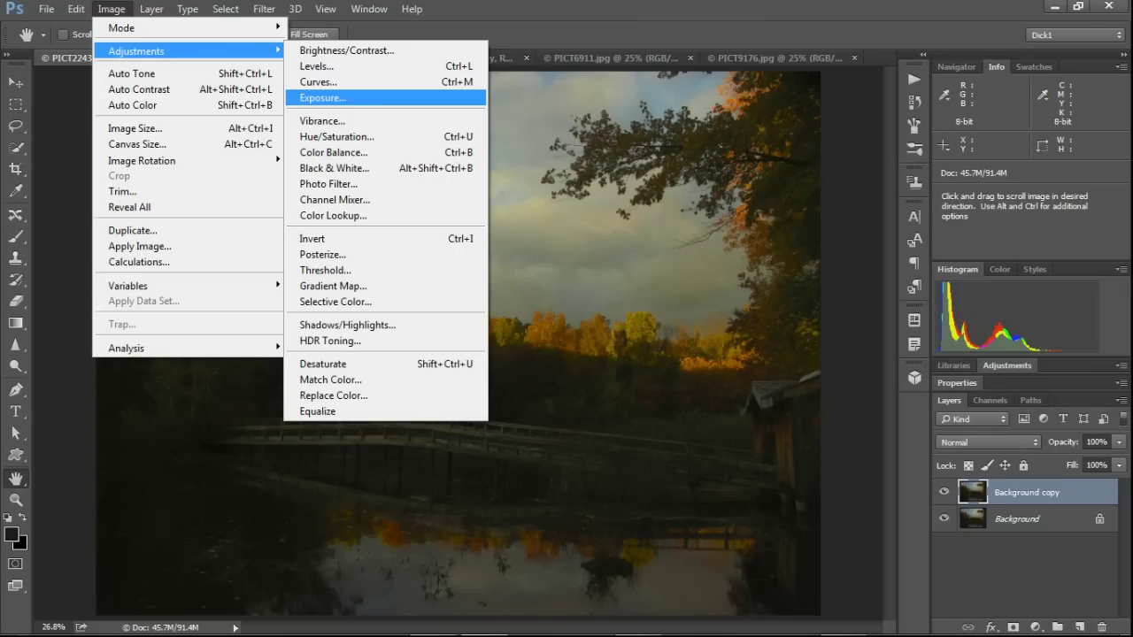
left_click(322, 97)
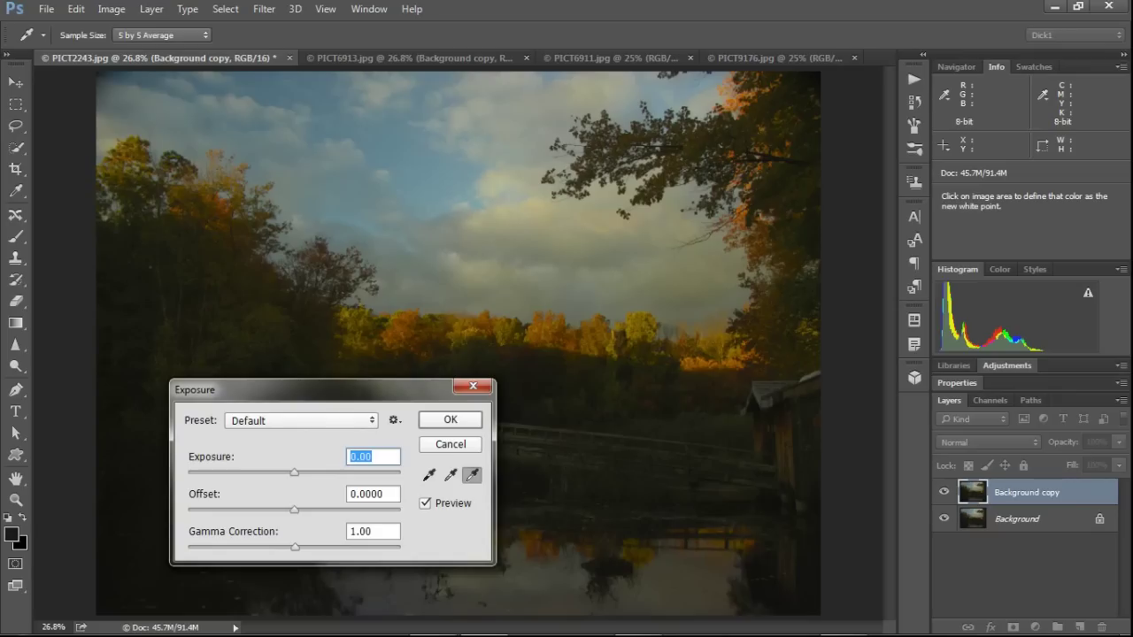
left_click_drag(266, 389, 331, 420)
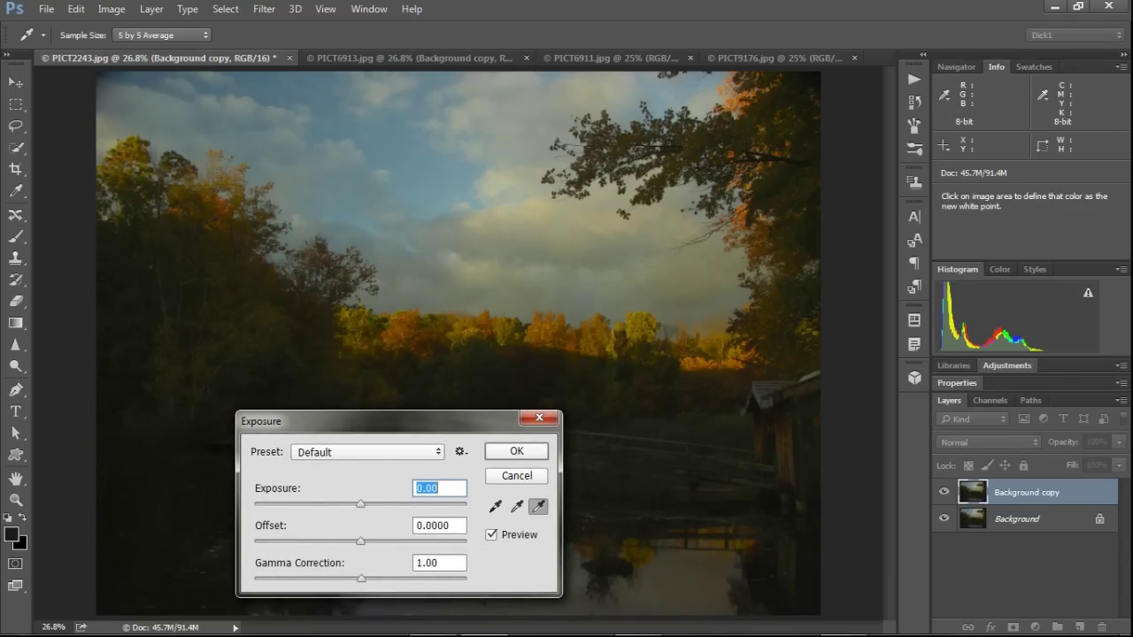
scroll(440, 487, "up", 10)
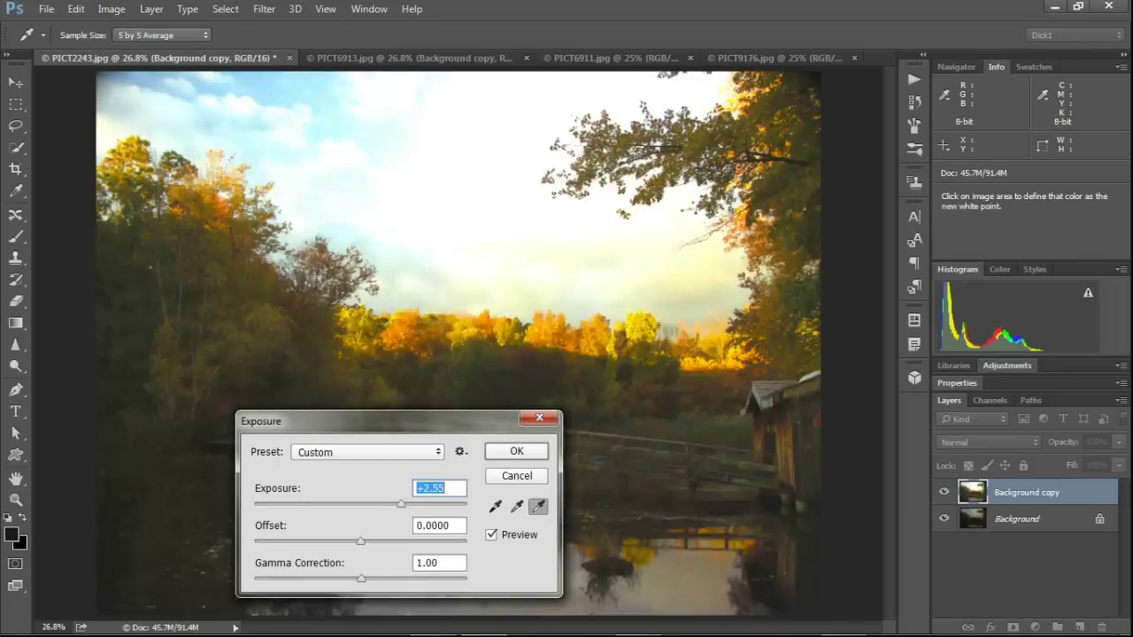
scroll(440, 488, "down", 20)
scroll(440, 487, "up", 11)
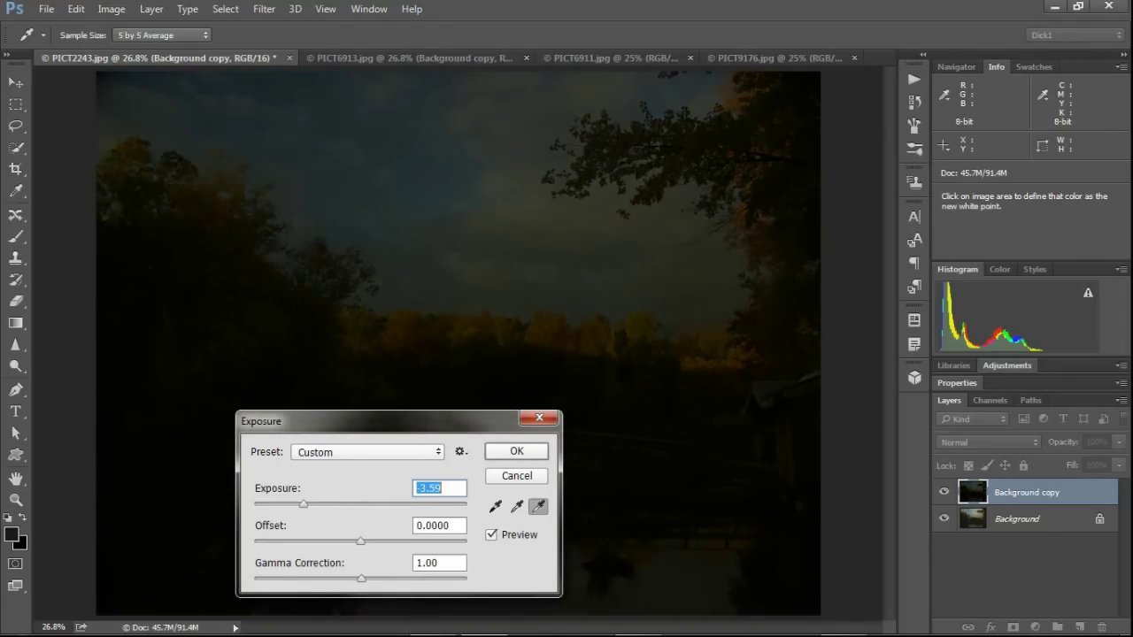
scroll(440, 488, "up", 2)
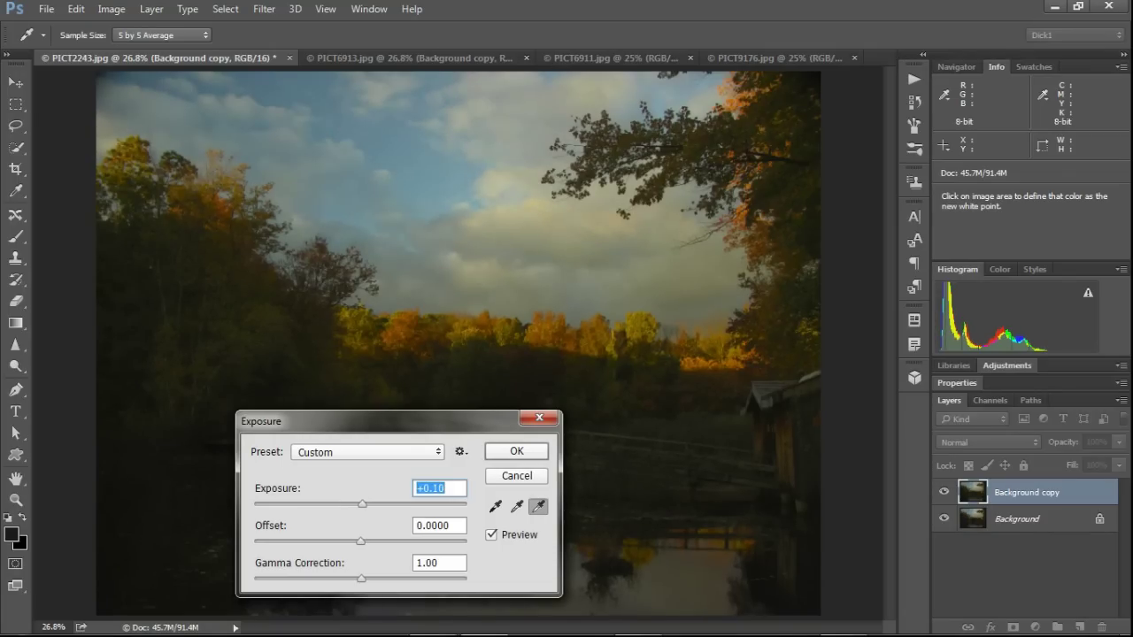
key("alt")
key("alt+r")
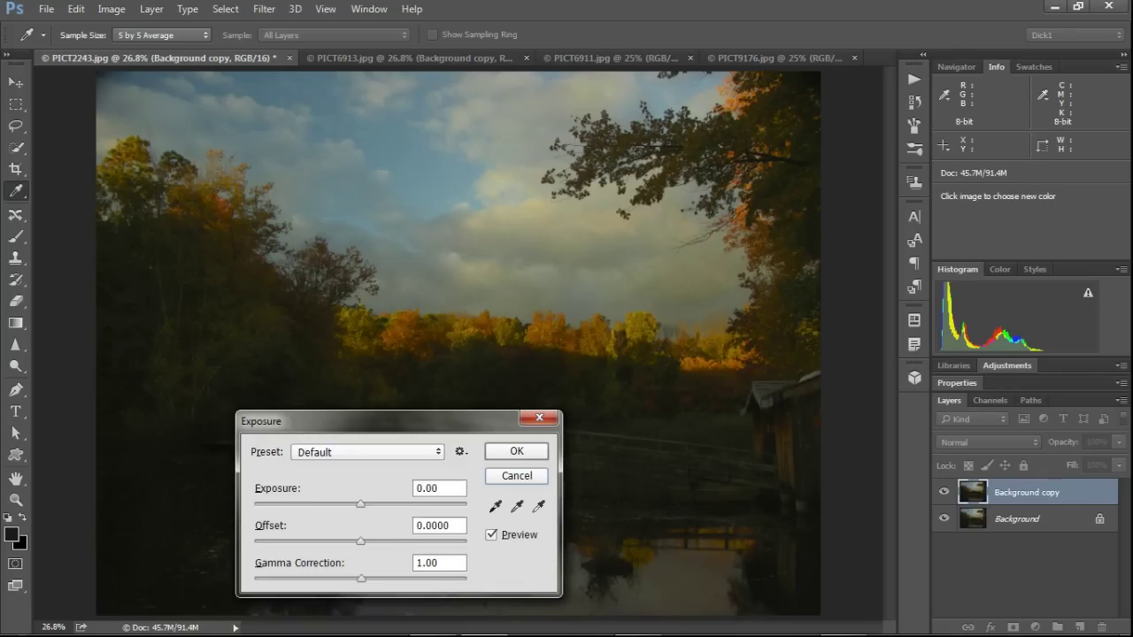
key("alt+Down")
key("Down")
key("Down")
key("Down")
key("Up")
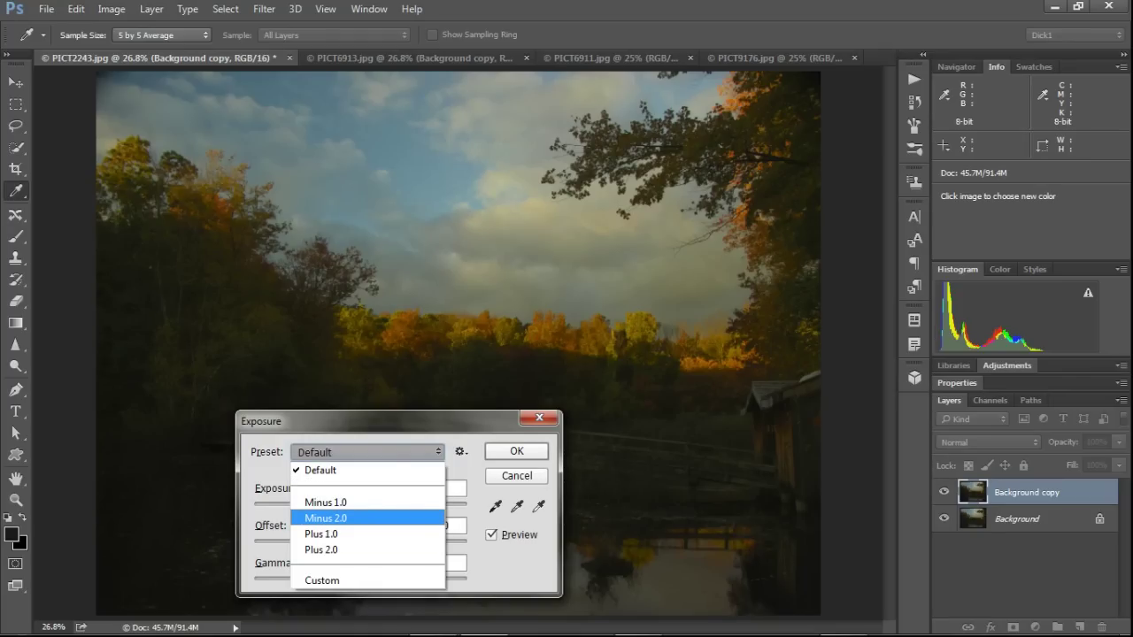
key("Return")
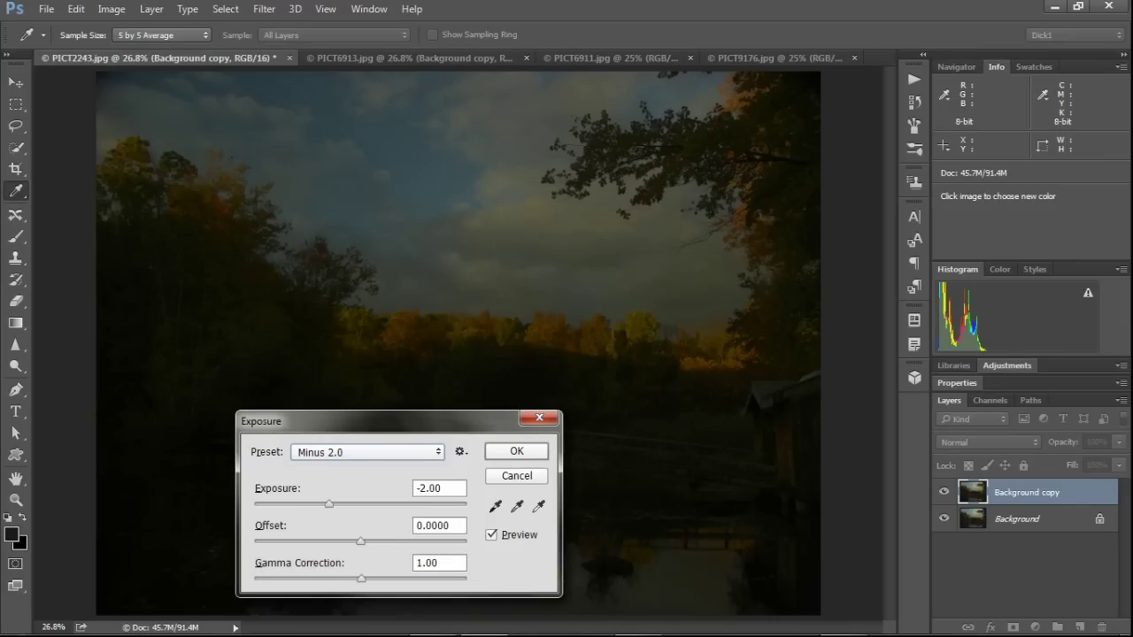
left_click_drag(292, 420, 235, 429)
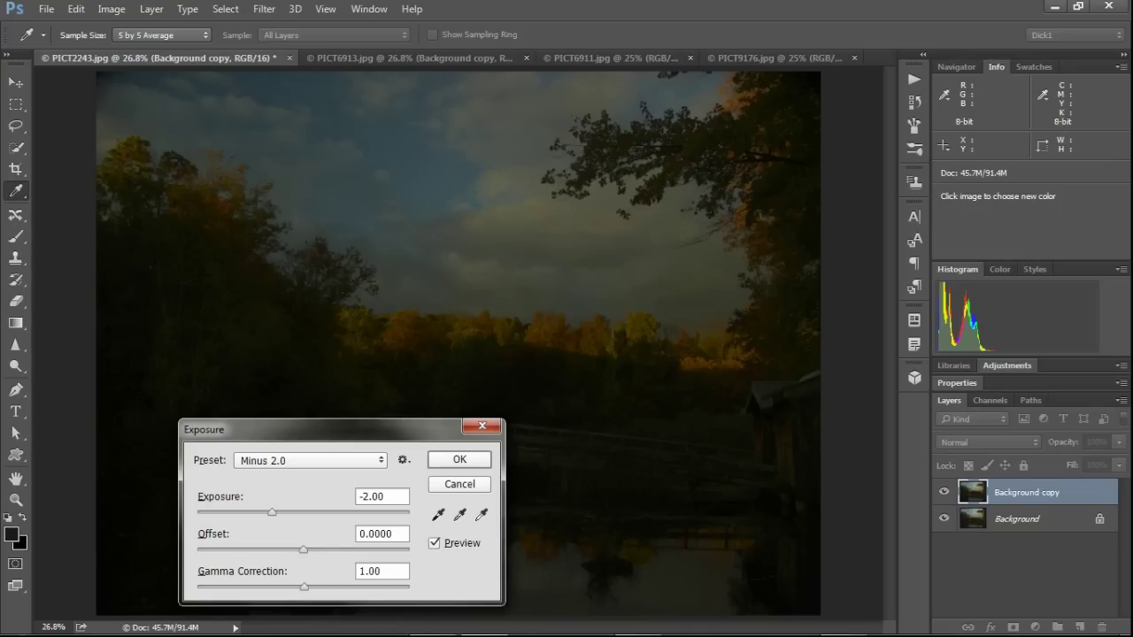
left_click(310, 460)
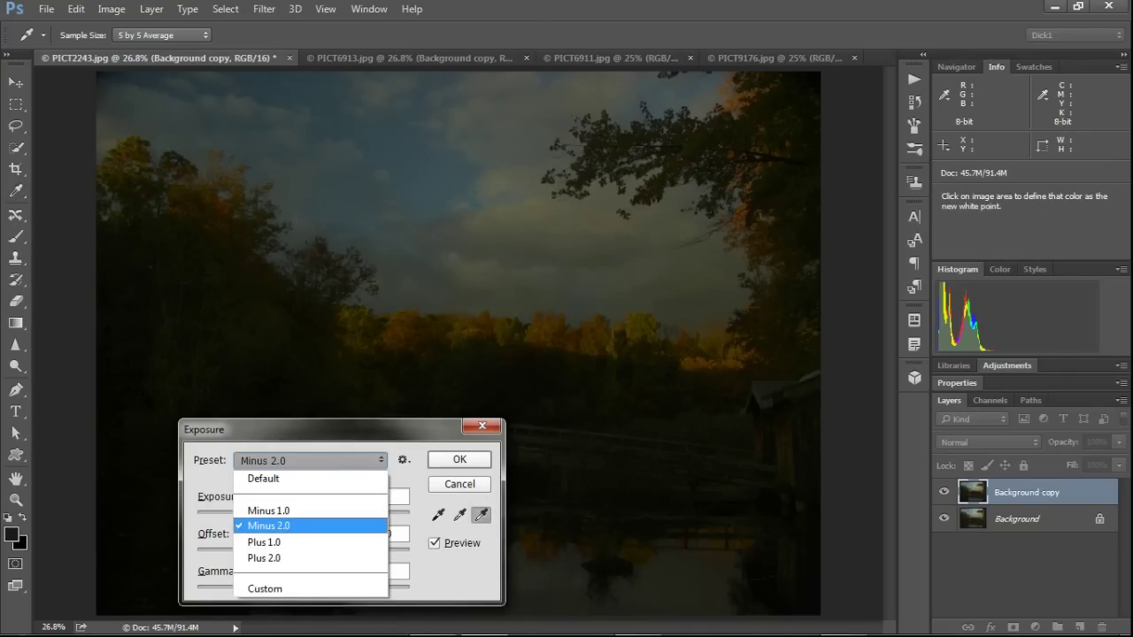
left_click(266, 501)
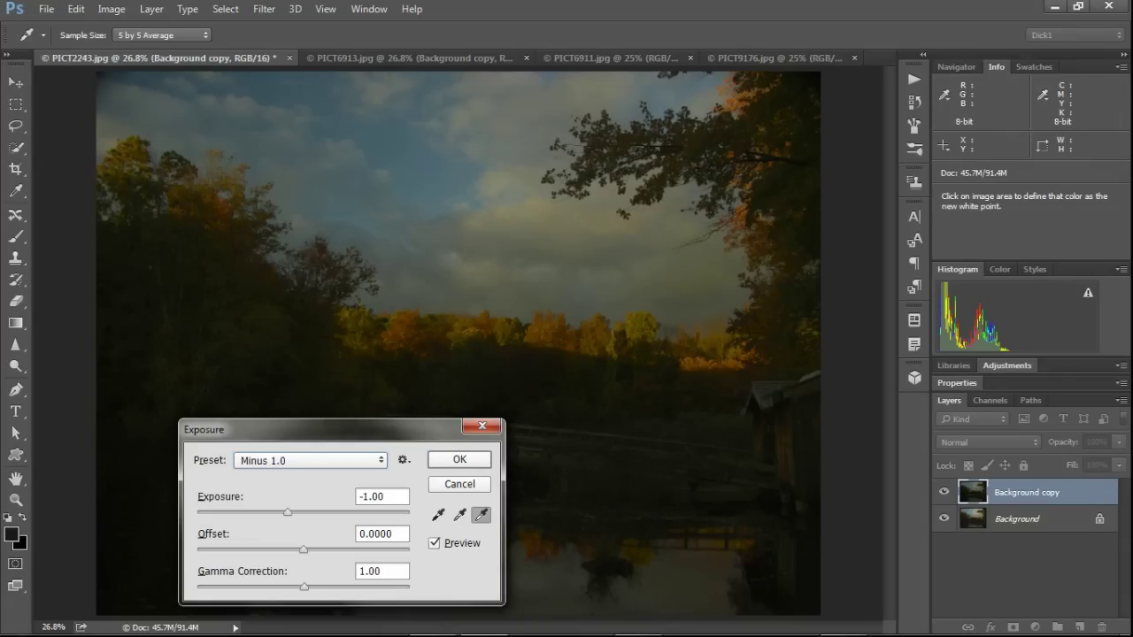
left_click(459, 484, "alt")
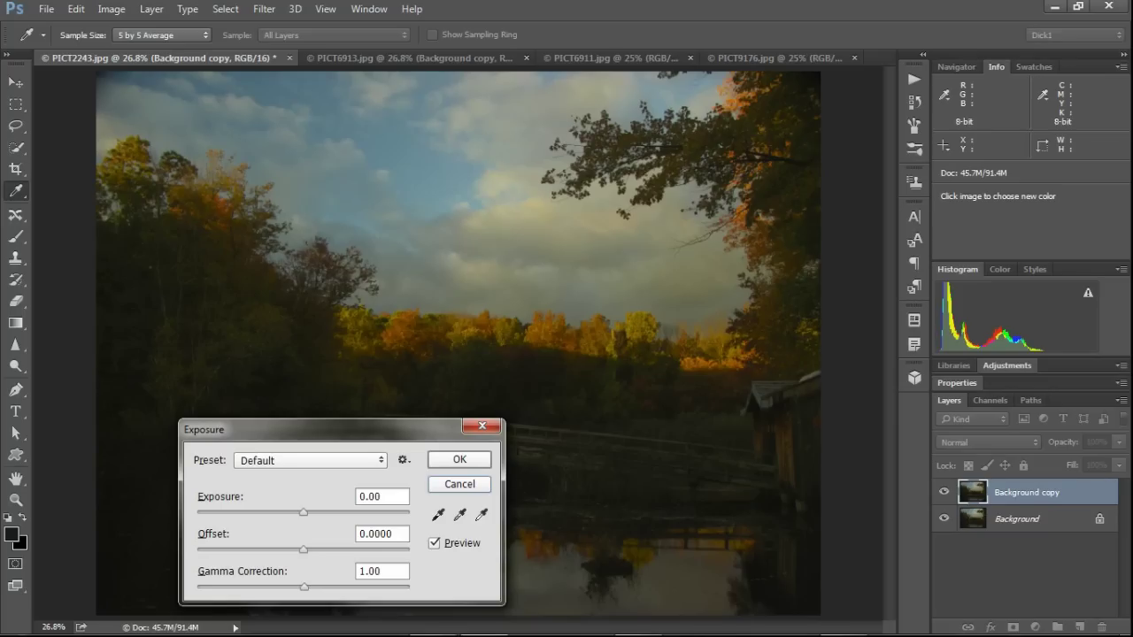
Step: Apply the Plus 1.0 exposure preset (+1.00) and move the dialog to the lower left
key("alt+Down")
key("Down")
key("Down")
key("Down")
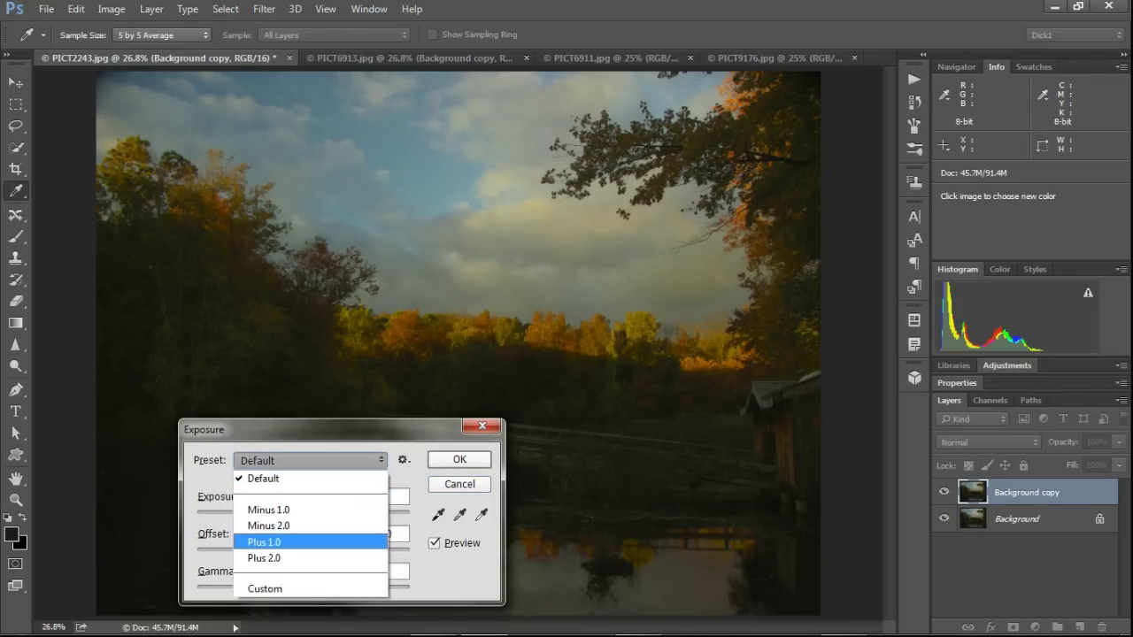
key("Return")
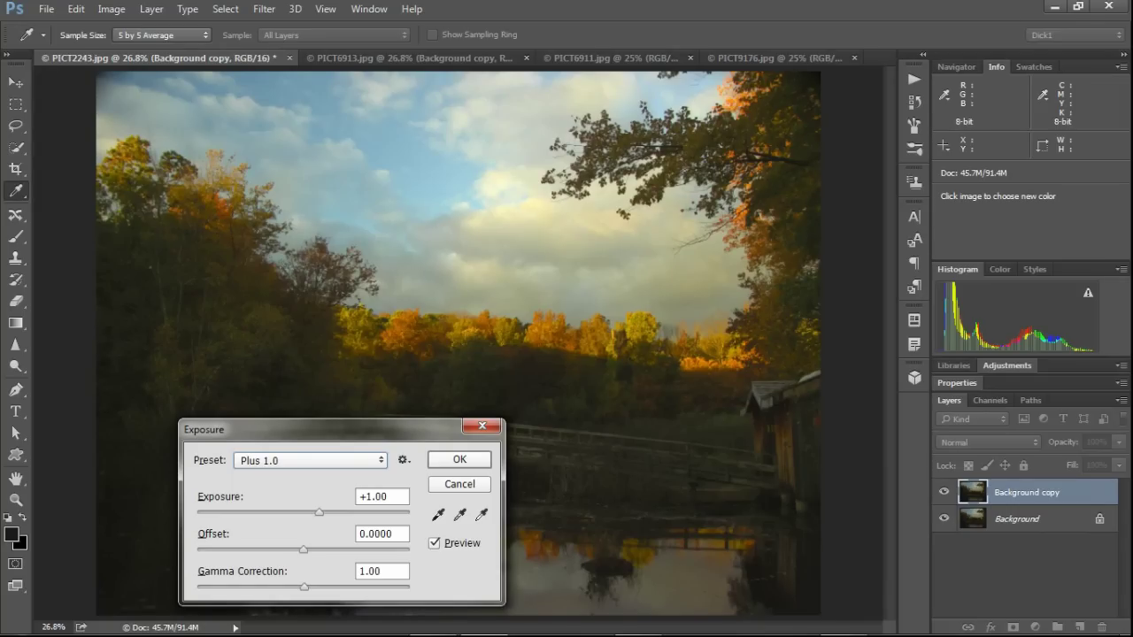
left_click_drag(266, 430, 140, 542)
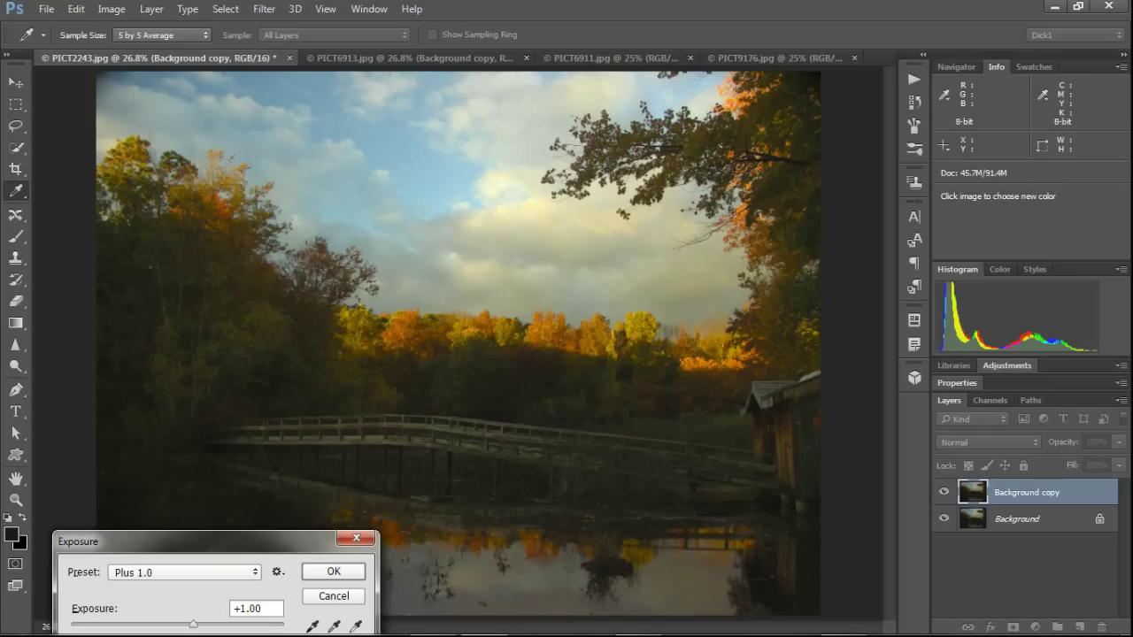
Step: Switch the Exposure preset to Plus 2.0, raising exposure to +2.00
key("alt+Down")
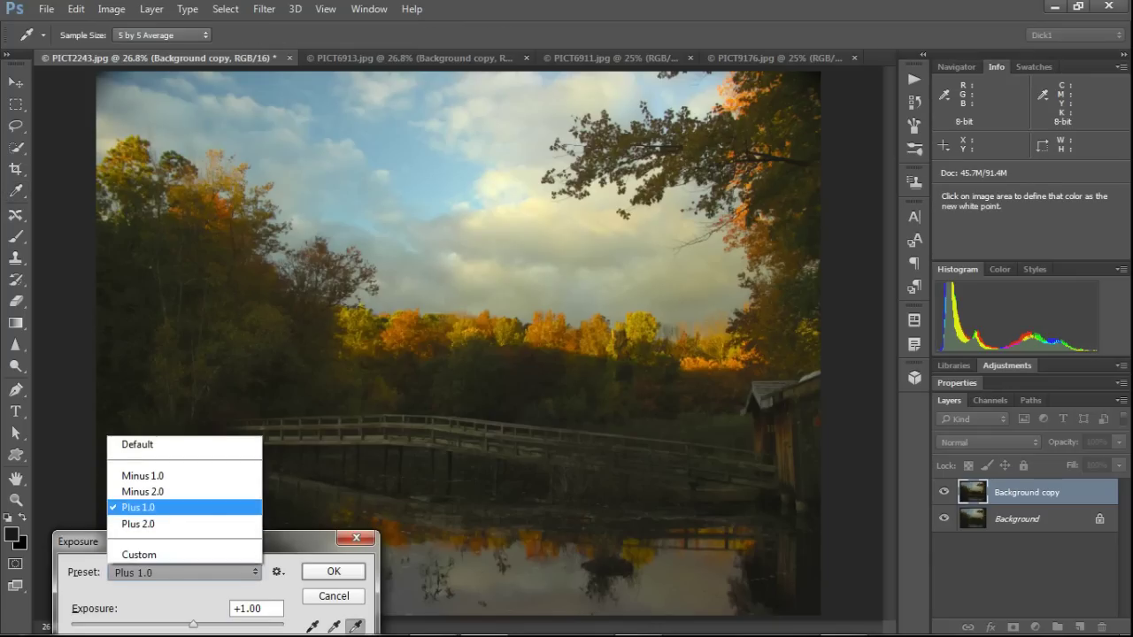
key("Down")
key("Return")
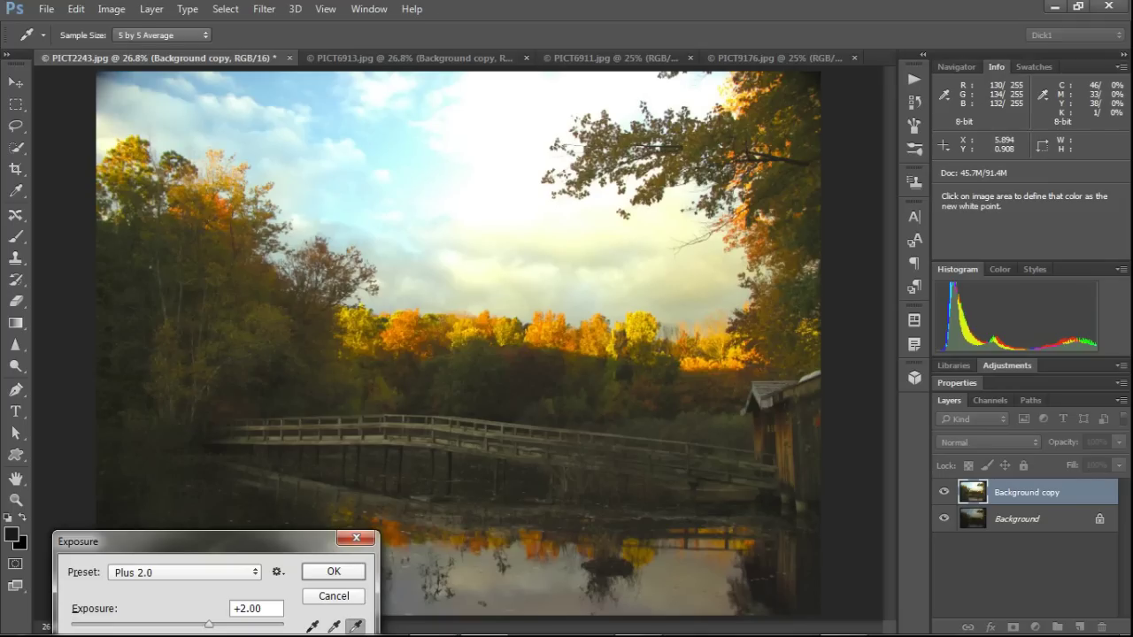
Step: Lower exposure to +0.26, raise it back to +0.99, and park the dialog top-right
left_click_drag(177, 541, 264, 342)
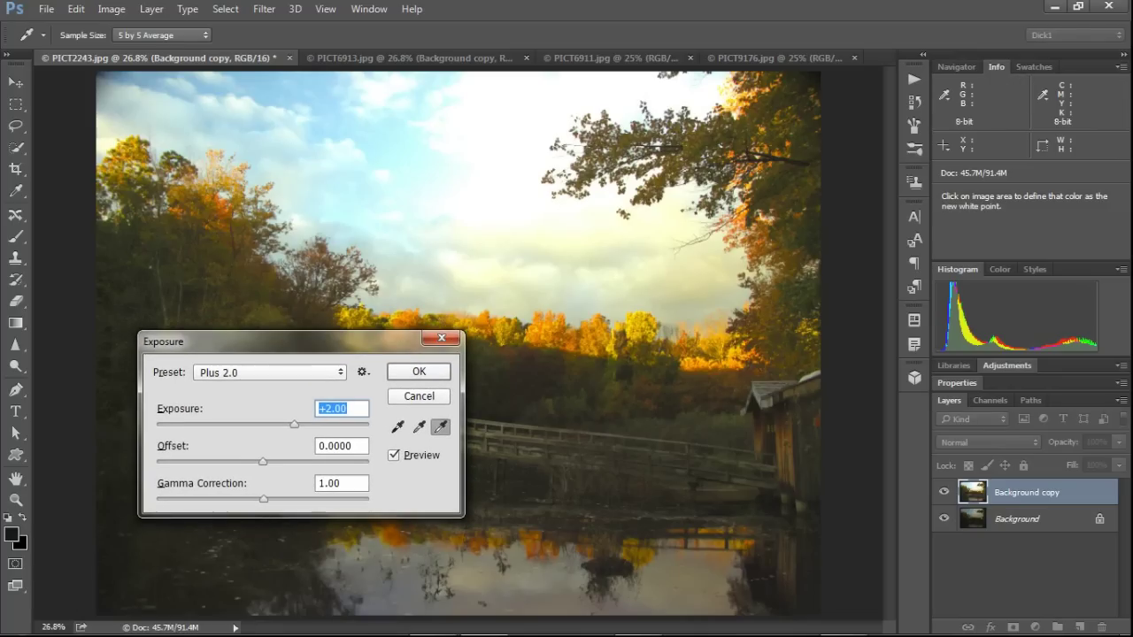
key("shift+Down")
key("shift+Down")
key("Down")
key("Down")
key("Down")
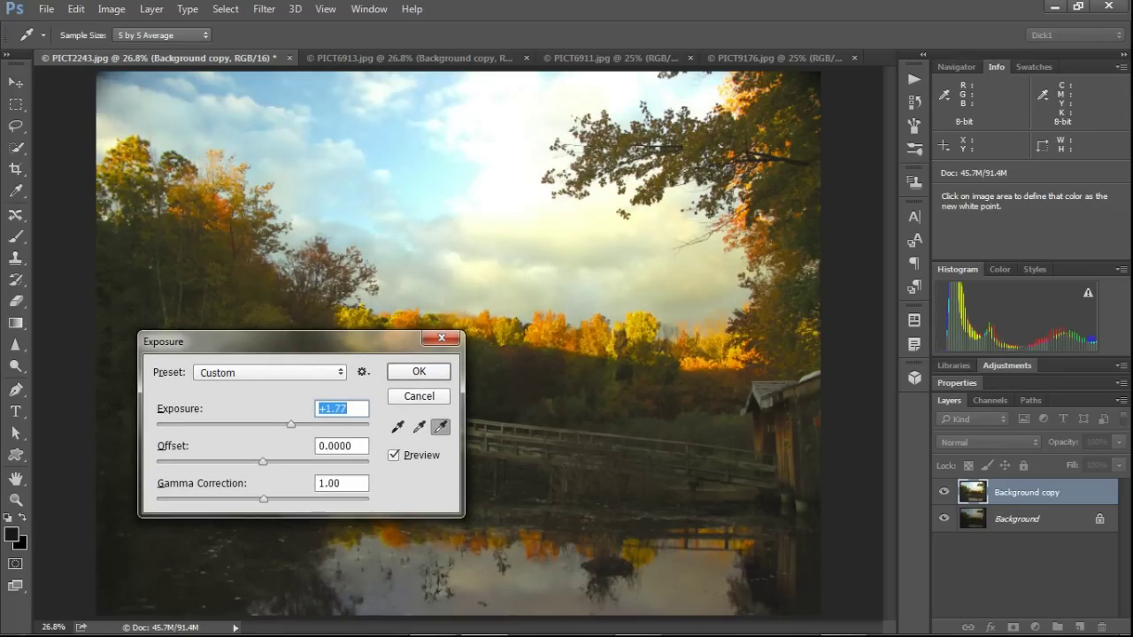
key("shift+Down")
key("shift+Down")
key("shift+Down")
key("shift+Down")
key("shift+Down")
key("shift+Down")
key("shift+Down")
key("shift+Down")
key("shift+Down")
key("shift+Down")
key("shift+Down")
key("shift+Down")
key("shift+Down")
key("shift+Down")
key("shift+Down")
key("Down")
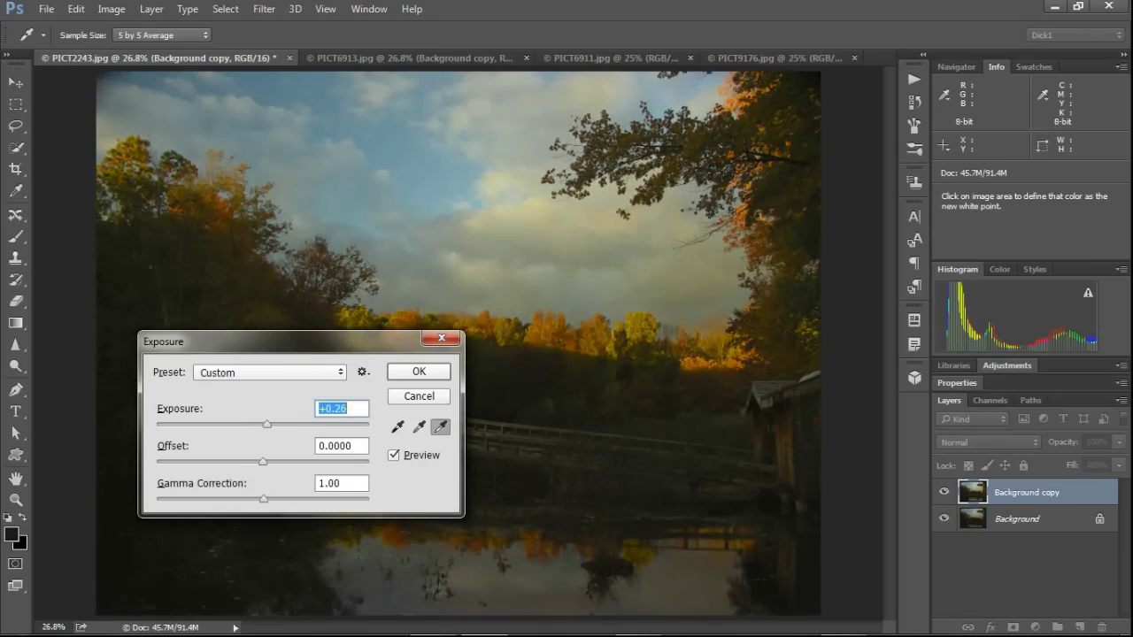
key("shift+Up")
key("shift+Up")
key("shift+Up")
key("shift+Up")
key("shift+Up")
key("shift+Up")
key("shift+Up")
key("Up")
key("Up")
key("Up")
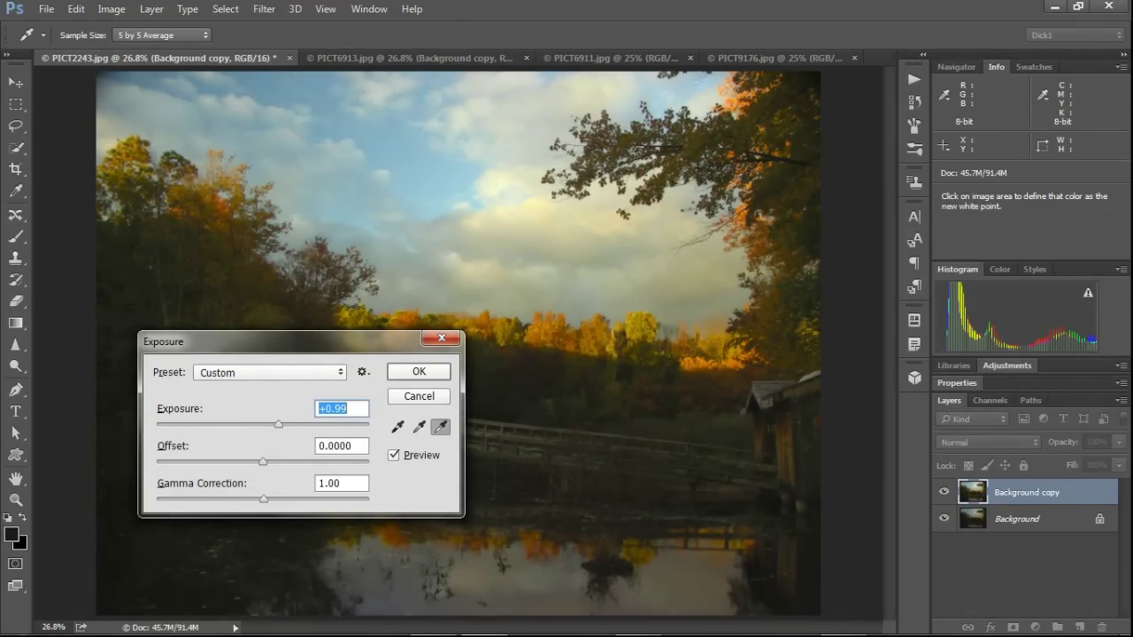
left_click_drag(266, 340, 257, 424)
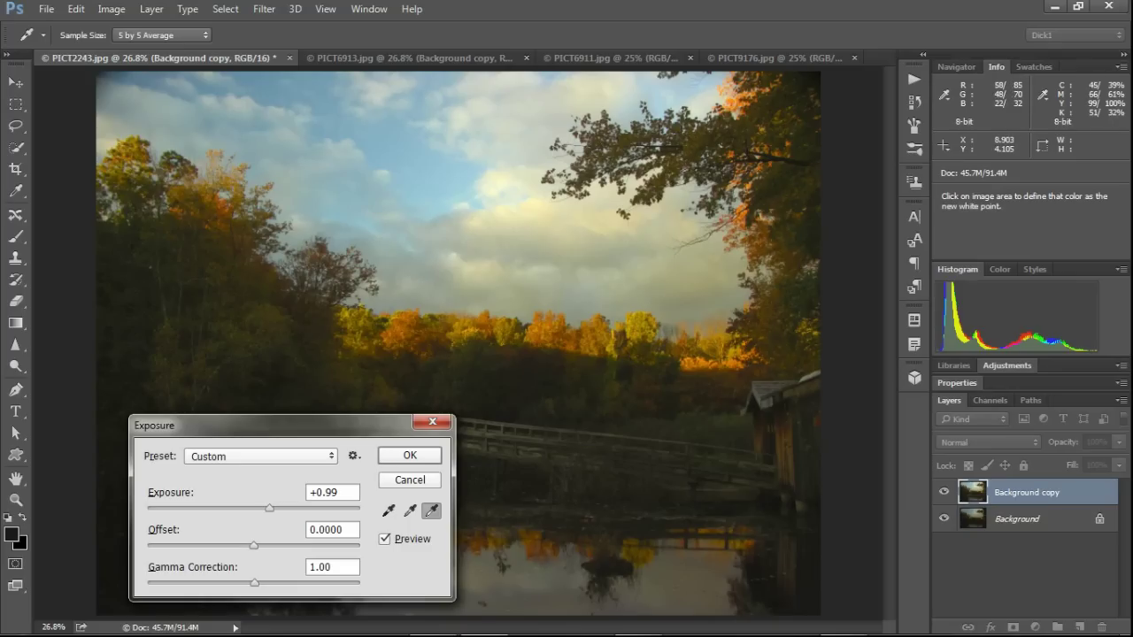
left_click_drag(177, 425, 846, 24)
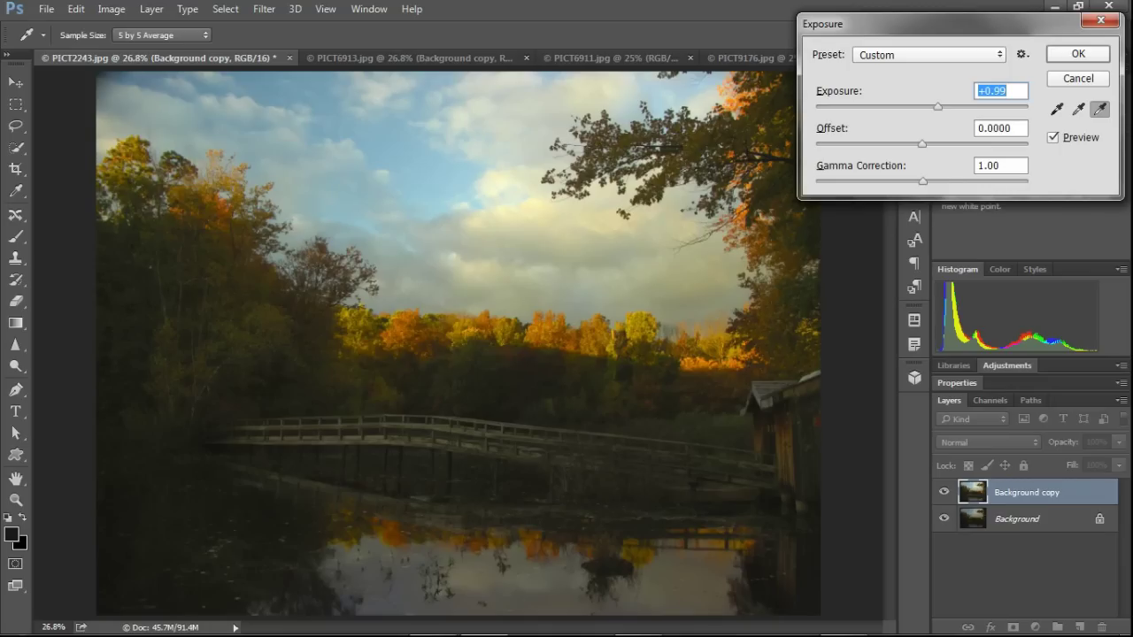
Step: Compare darker and brighter gamma correction settings, ending at 1.03
left_click_drag(922, 180, 957, 180)
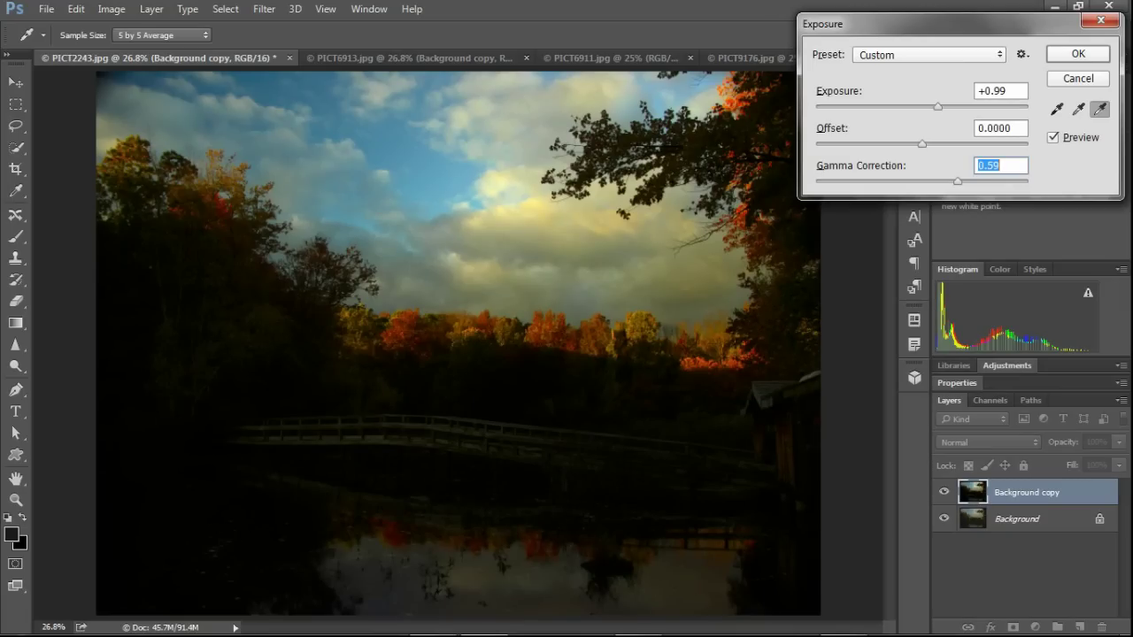
left_click_drag(957, 180, 896, 181)
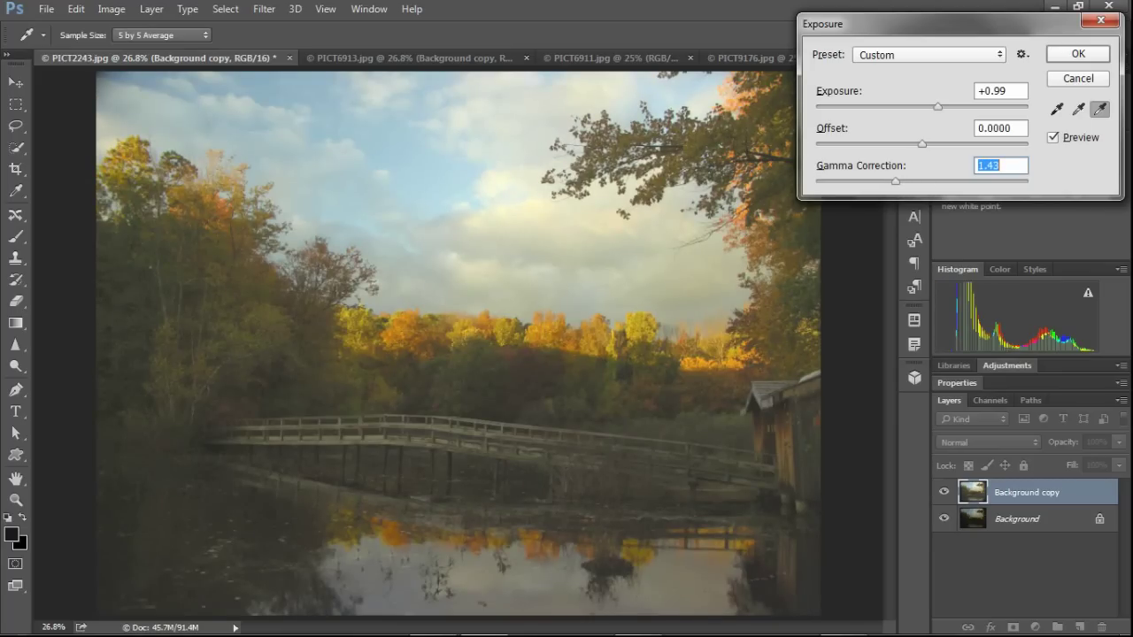
left_click_drag(896, 181, 921, 180)
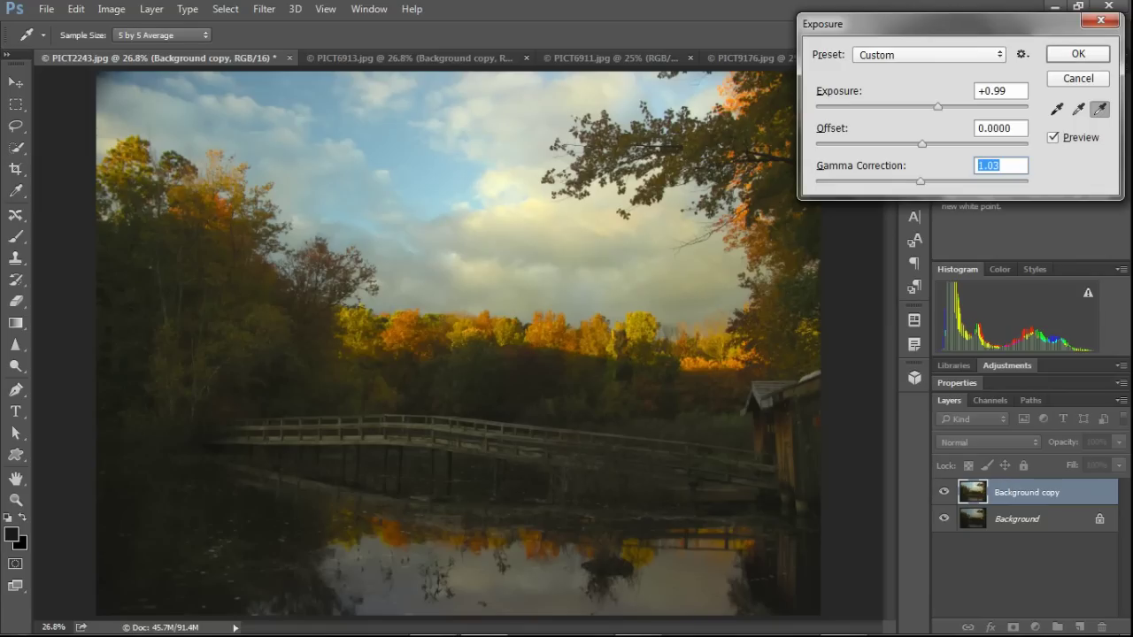
Step: Try a washed-out offset, then reset offset to -0.0001, gamma to 1.02 and exposure to 0
left_click_drag(921, 144, 945, 144)
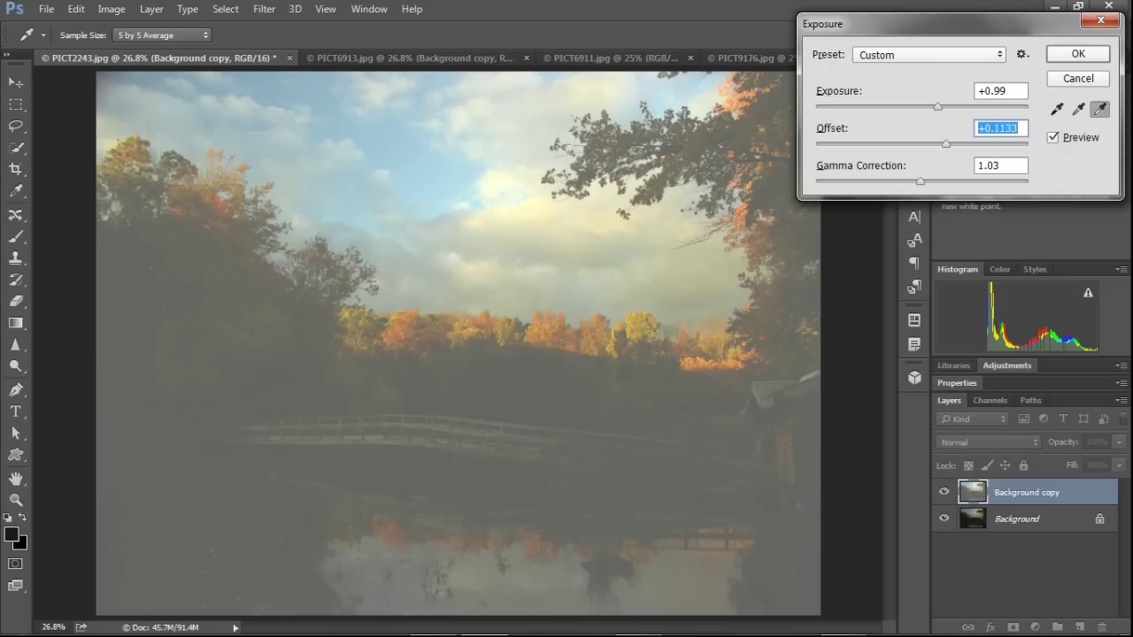
key("Down")
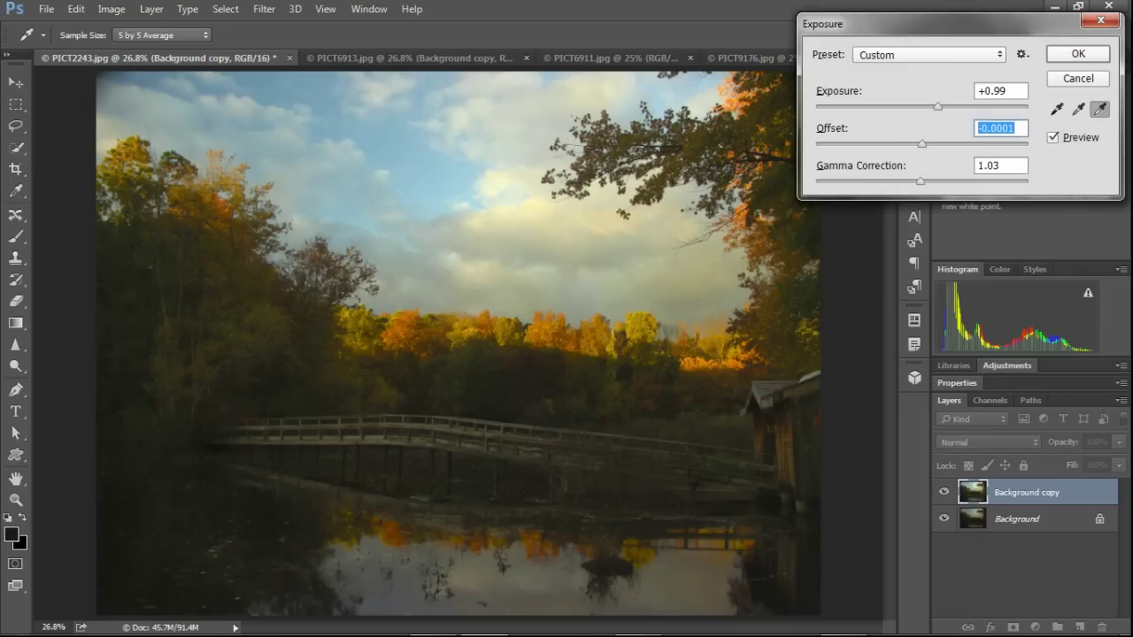
key("Tab")
key("Down")
key("Tab")
type("0")
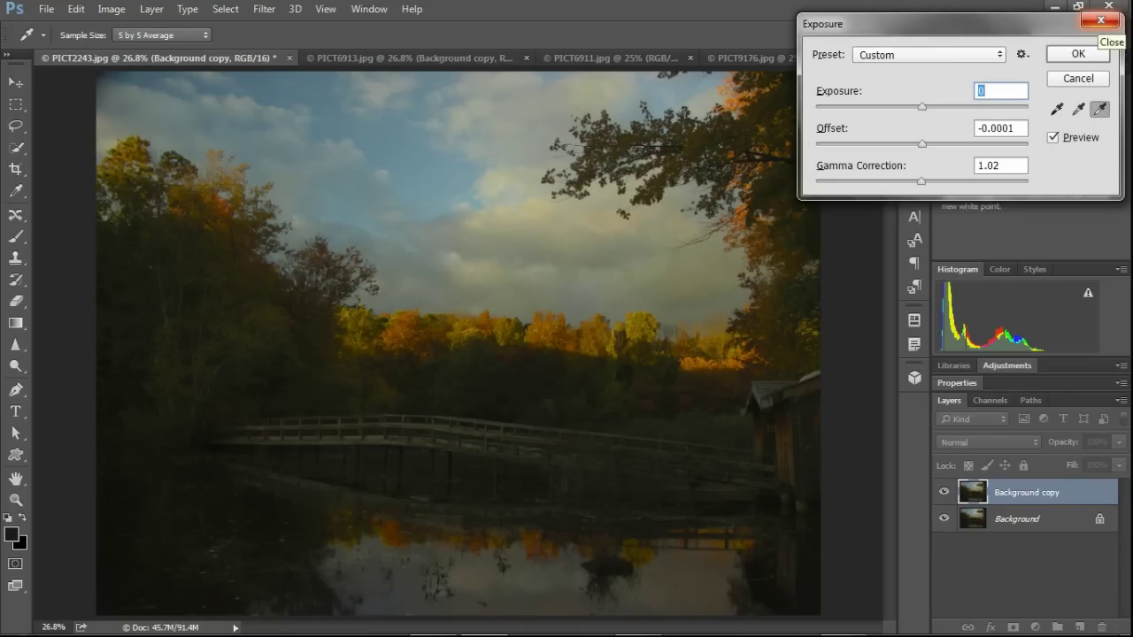
Step: Cancel the Exposure dialog and open Brightness/Contrast from Image > Adjustments
left_click(1101, 19)
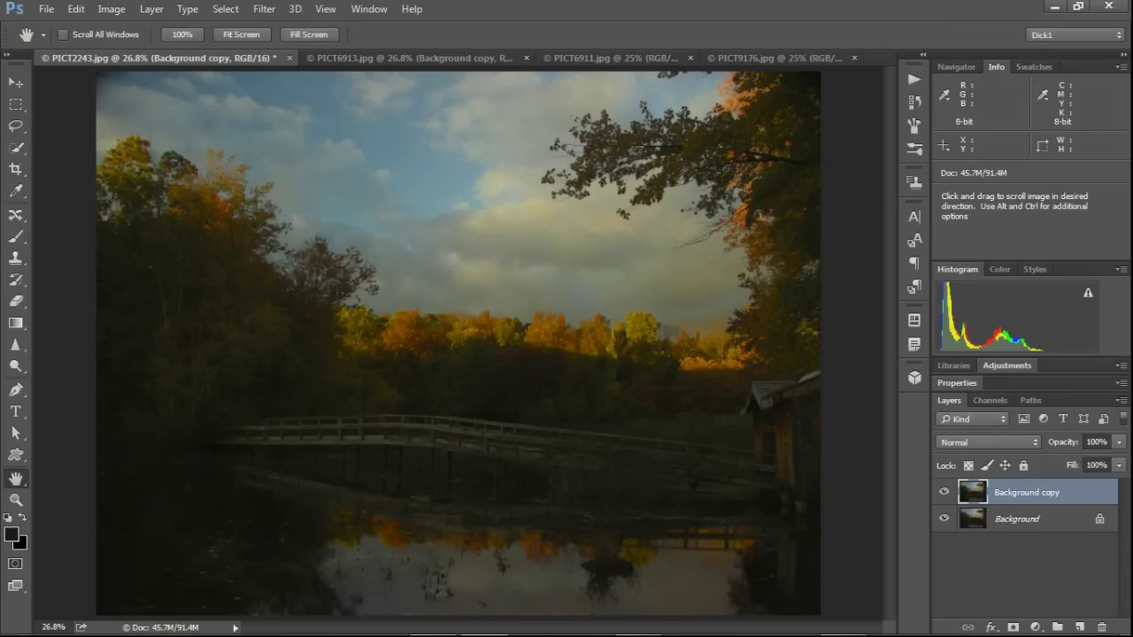
left_click(112, 9)
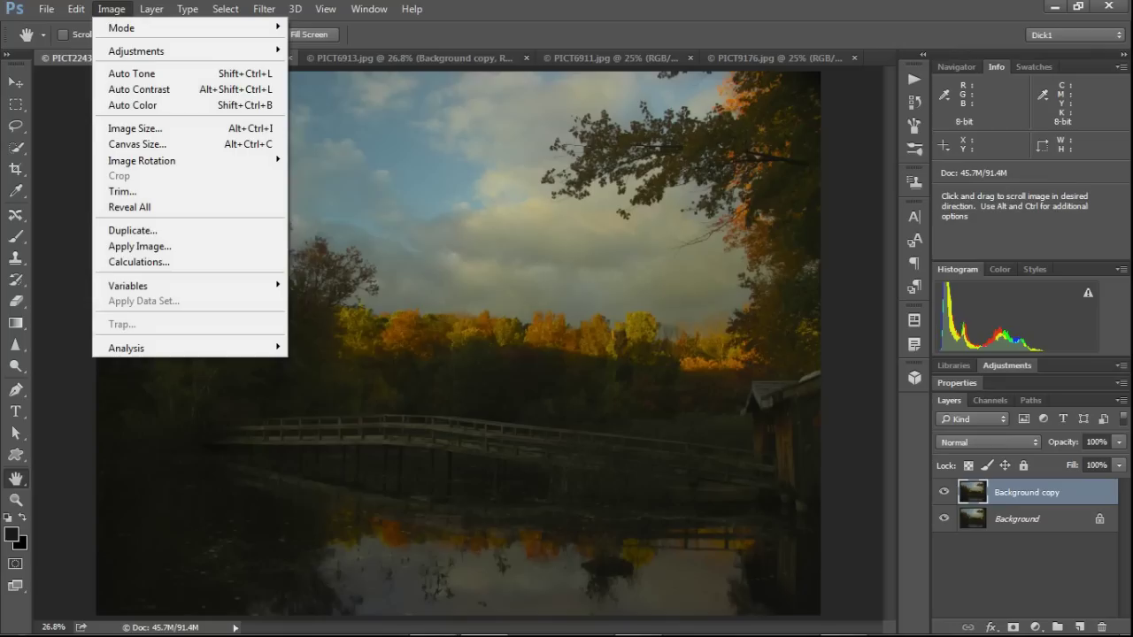
mouse_move(137, 50)
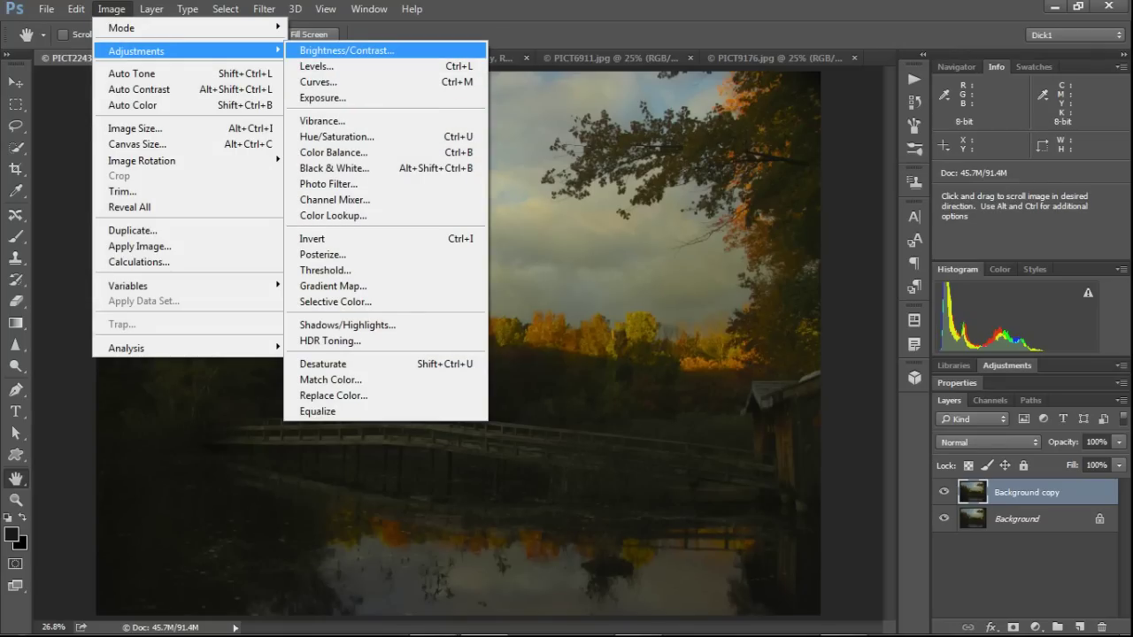
left_click(347, 50)
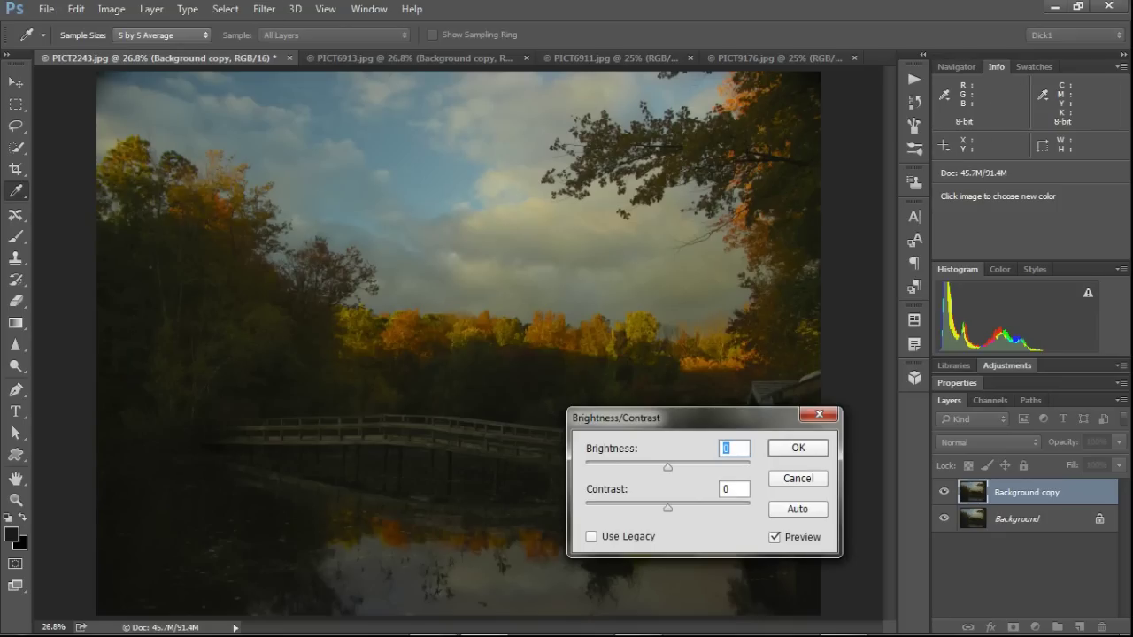
Step: Move the Brightness/Contrast dialog to the upper right and enable Use Legacy
left_click_drag(619, 417, 911, 139)
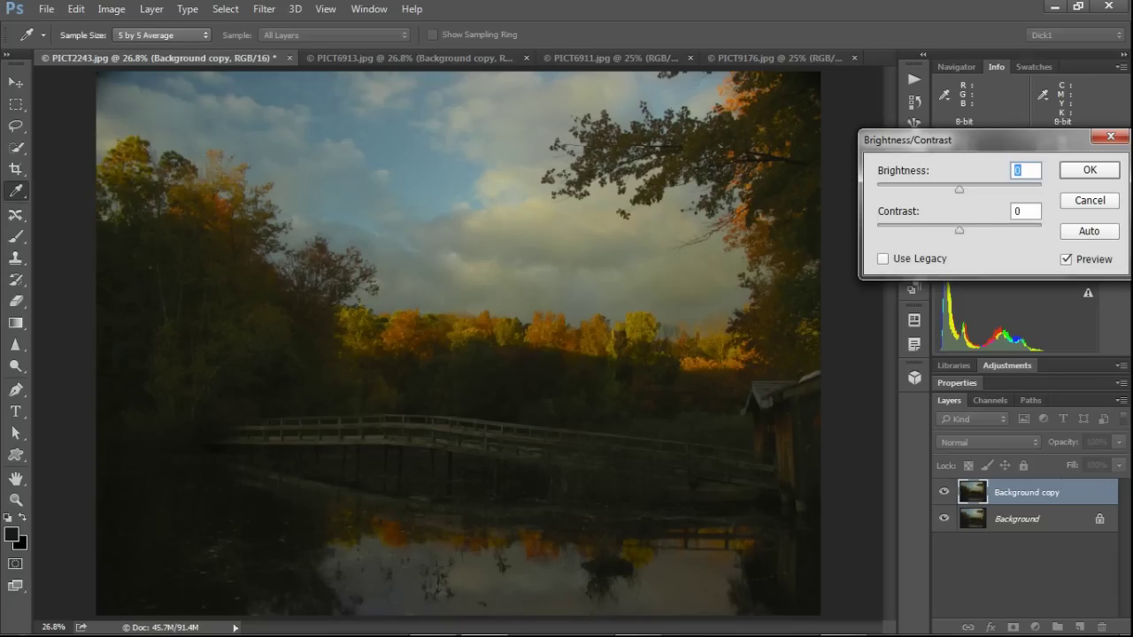
left_click(883, 259)
Step: Enter 34 as the legacy brightness value
left_click(1025, 170)
type("34")
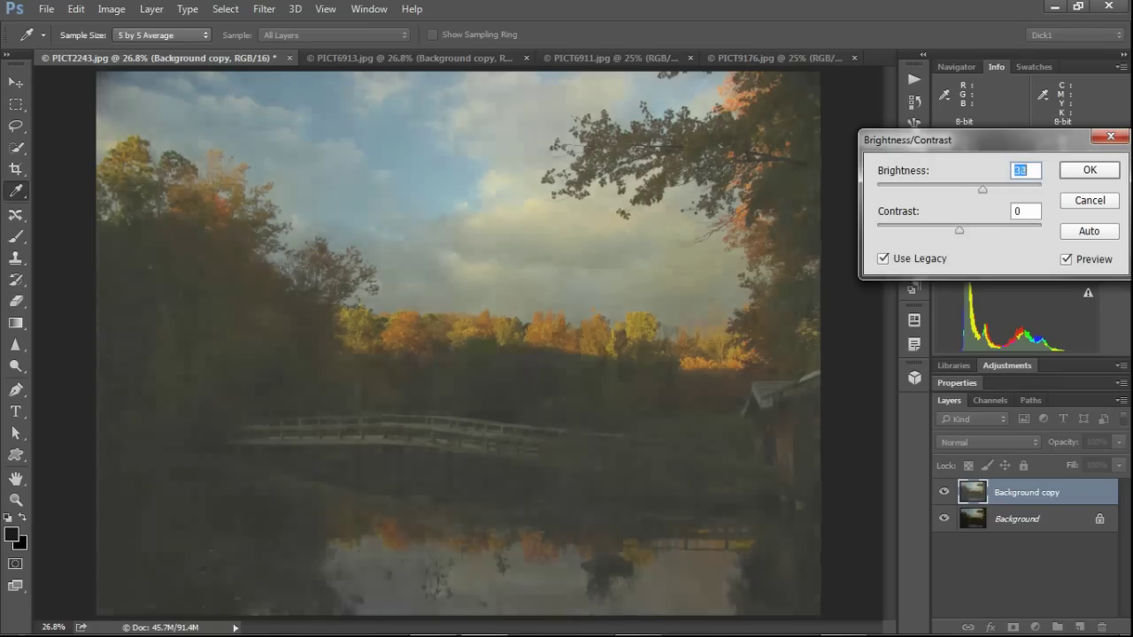
Step: Try brightness values from -2 up to 81, then settle the brightness at 23
key("shift+Down")
key("shift+Down")
key("shift+Down")
key("Down")
key("Down")
key("Down")
key("Down")
key("Down")
key("Down")
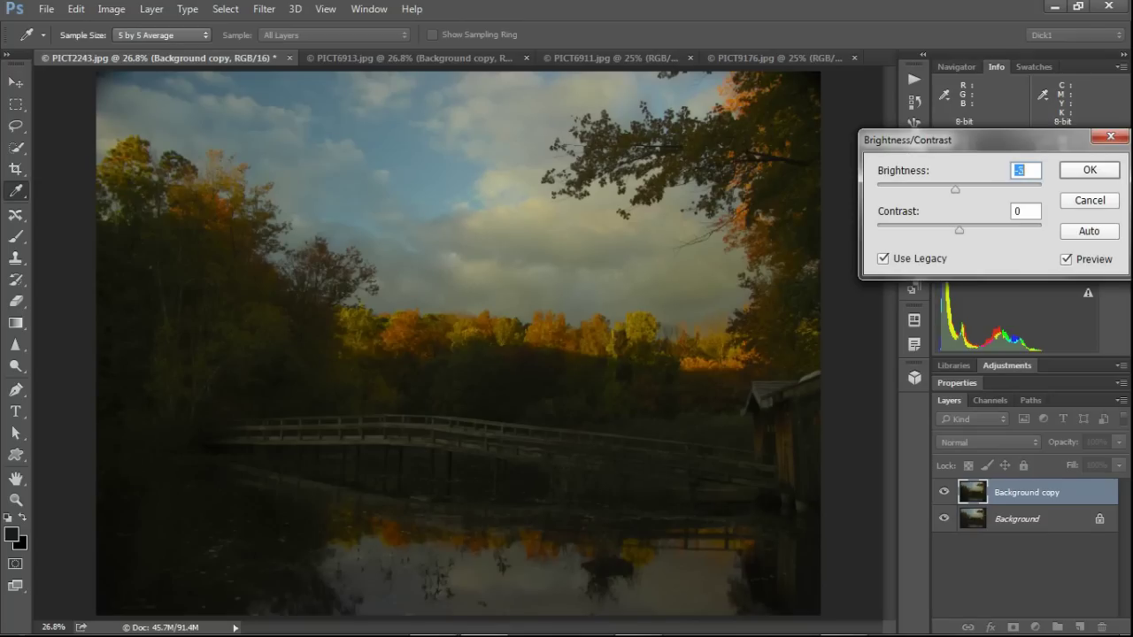
key("shift+Up")
key("Up")
key("Up")
key("Up")
key("Up")
key("Up")
key("Up")
key("Up")
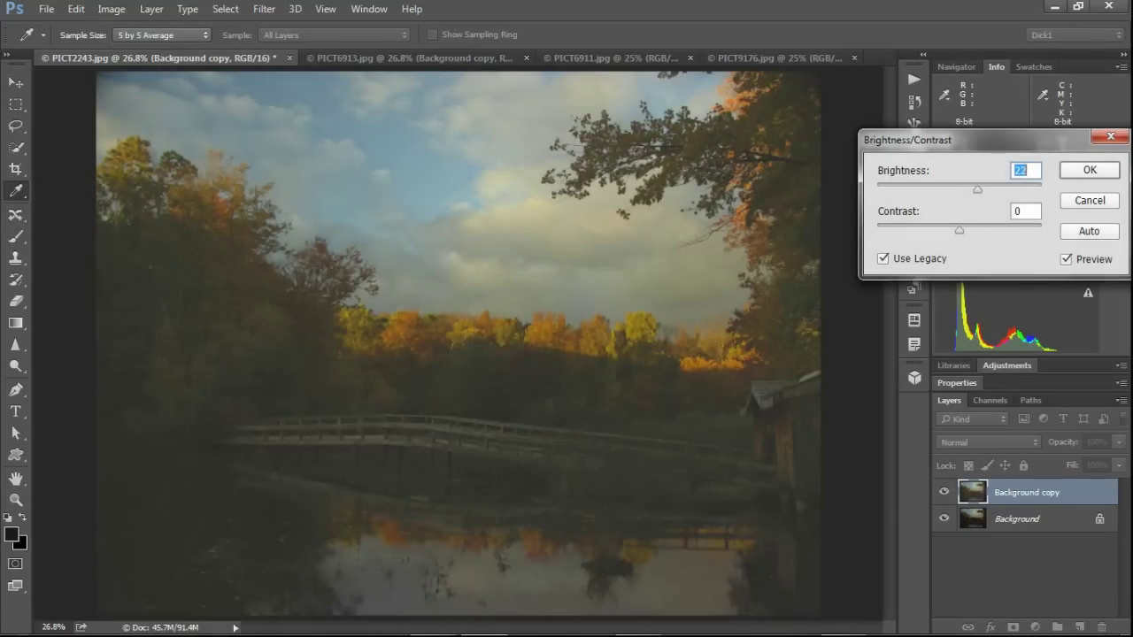
key("shift+Up")
key("shift+Up")
key("shift+Up")
key("shift+Up")
key("Up")
key("Up")
key("Up")
key("Up")
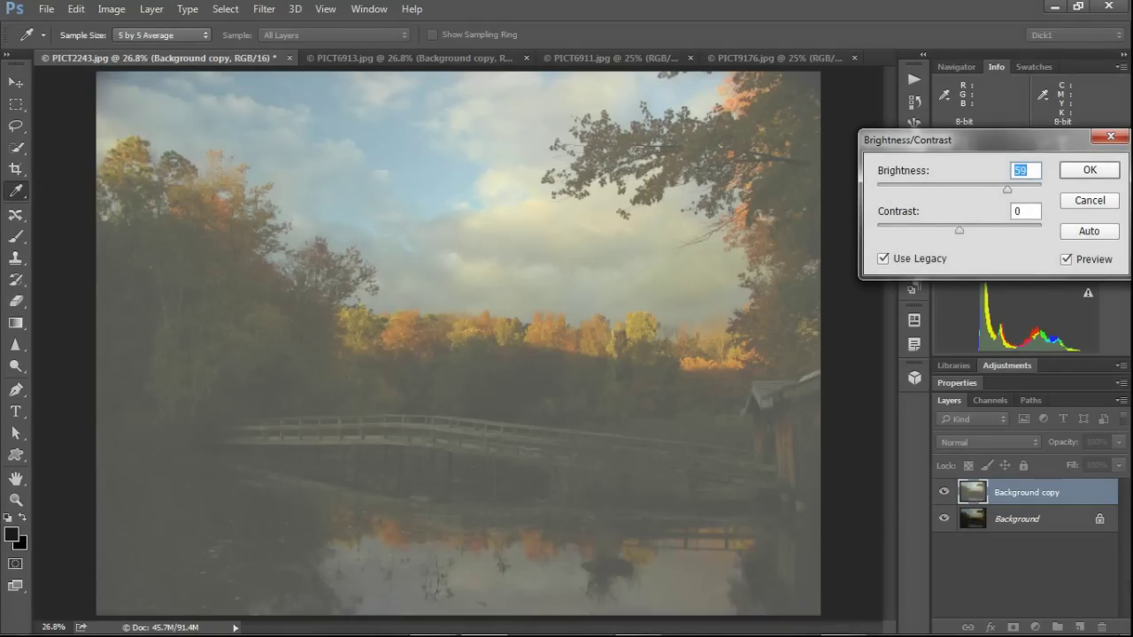
key("shift+Up")
key("shift+Up")
key("Up")
key("Up")
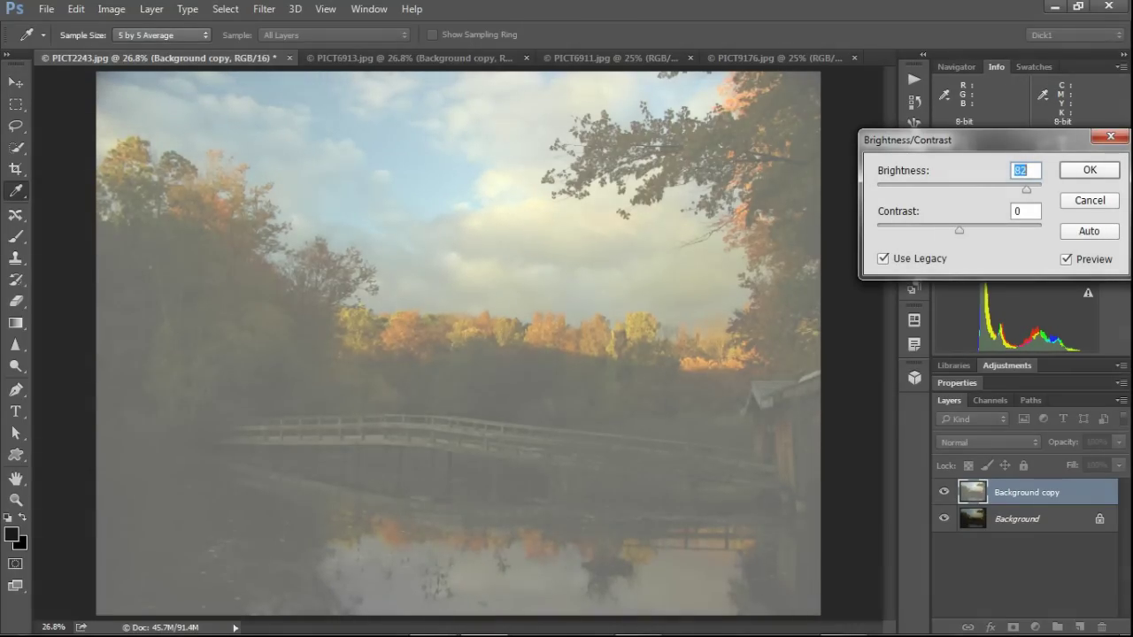
key("shift+Down")
key("shift+Down")
key("shift+Down")
key("Down")
key("Down")
key("Down")
key("Down")
key("Down")
key("Down")
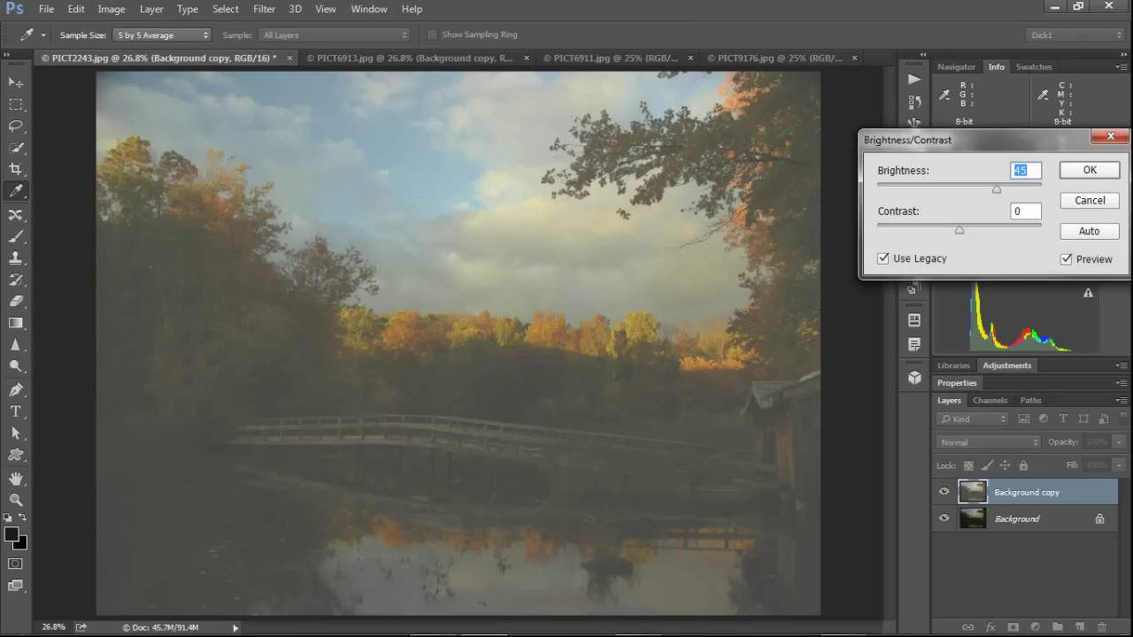
key("Down")
key("Down")
key("Down")
key("Down")
key("Down")
key("Down")
key("Down")
key("Down")
key("Down")
key("Down")
key("Down")
key("Down")
key("Down")
key("Down")
key("Down")
key("Down")
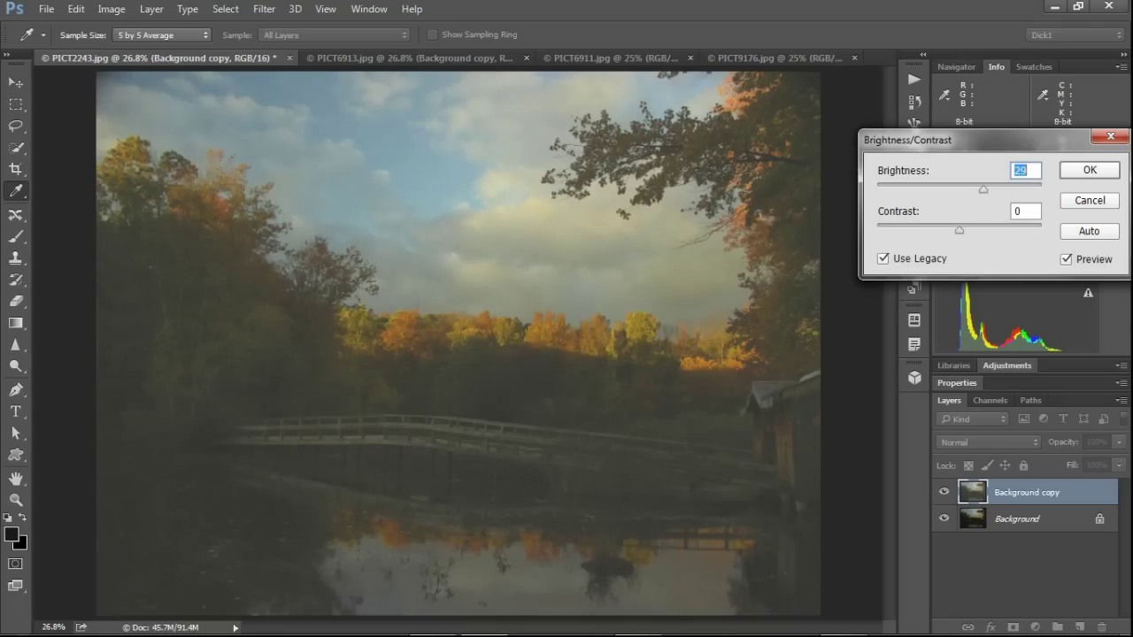
key("Down")
key("Down")
key("Down")
key("Down")
key("Down")
key("Down")
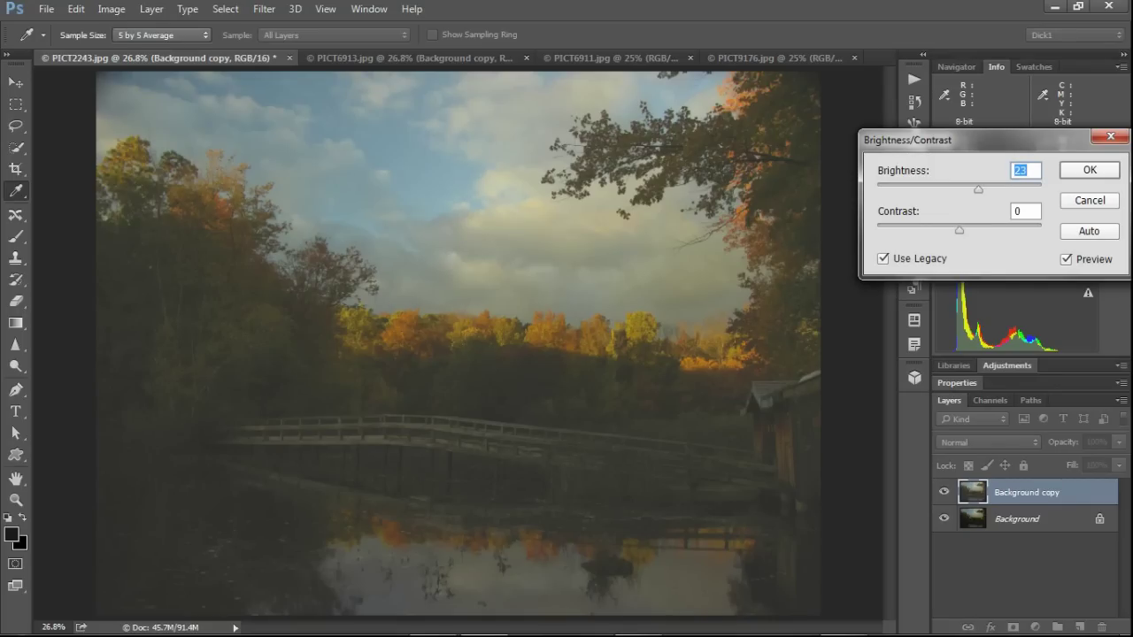
Step: Lower the contrast step by step to -75, then start raising it back toward zero, keeping brightness 23
key("Tab")
key("Down")
key("Down")
key("Down")
key("Down")
key("Down")
key("Down")
key("Down")
key("Down")
key("Down")
key("Down")
key("Down")
key("Down")
key("Down")
key("Down")
key("Down")
key("Down")
key("Down")
key("Down")
key("Down")
key("Down")
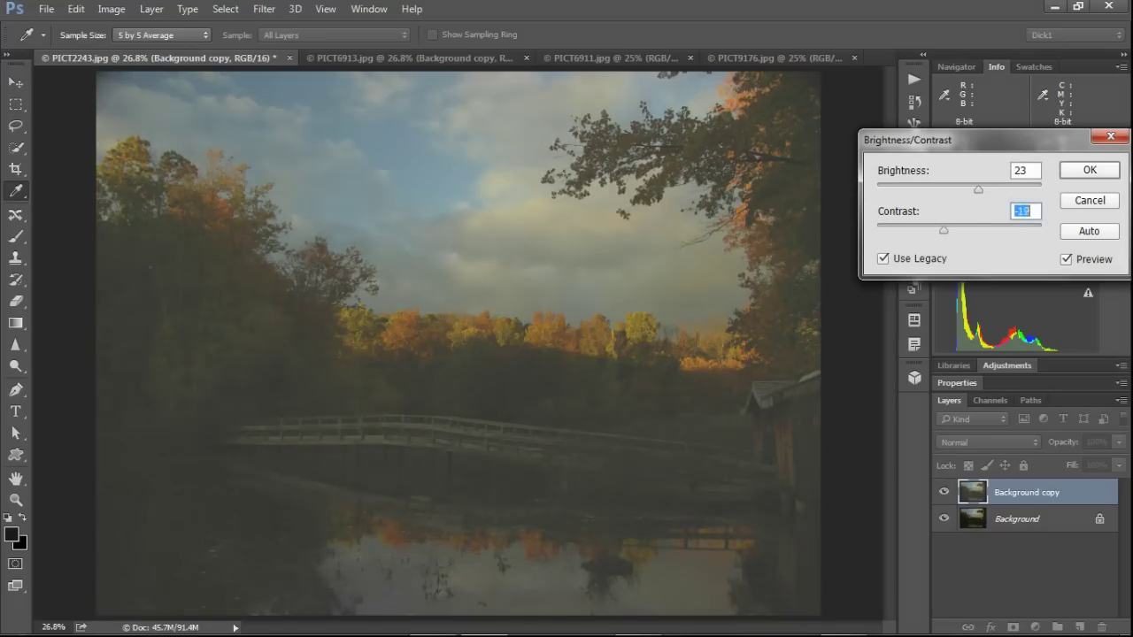
key("Down")
key("Down")
key("Down")
key("Down")
key("Down")
key("Down")
key("Down")
key("Down")
key("Down")
key("Down")
key("Down")
key("Down")
key("Down")
key("Down")
key("Down")
key("Down")
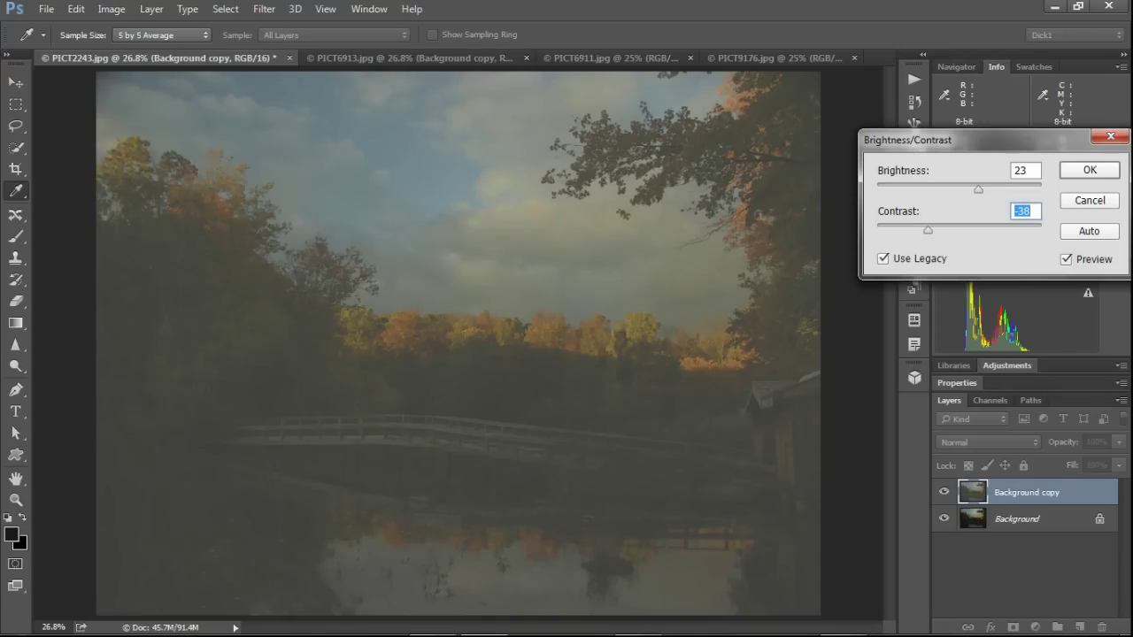
key("Down")
key("Down")
key("Down")
key("Down")
key("Down")
key("Down")
key("Down")
key("Down")
key("Down")
key("Down")
key("Down")
key("Down")
key("Down")
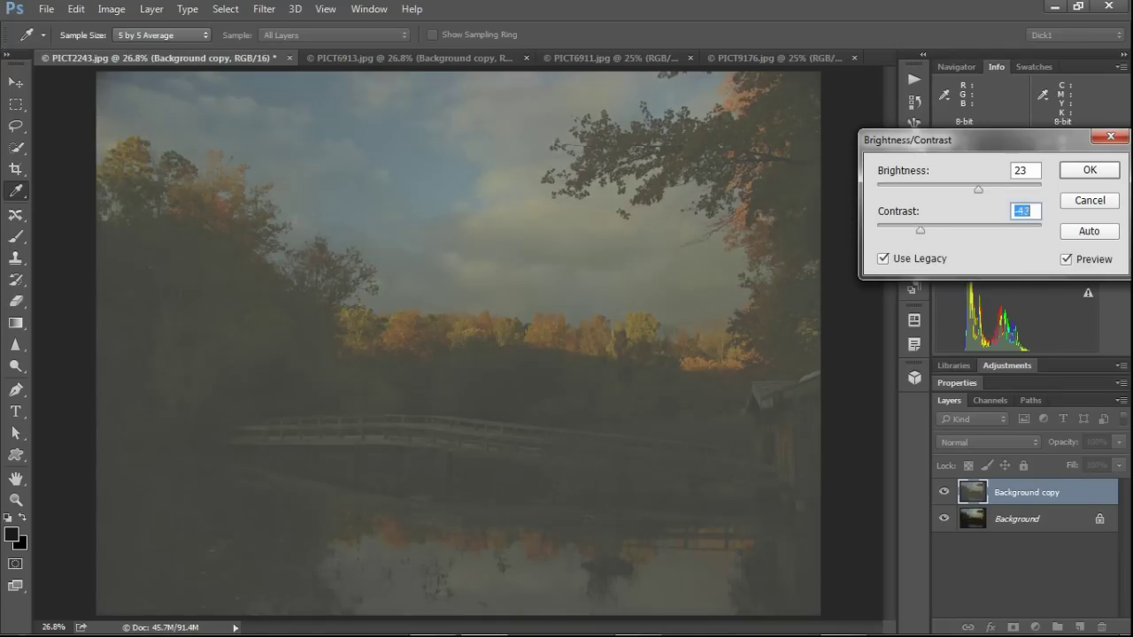
key("Down")
key("Down")
key("Down")
key("Down")
key("Down")
key("Down")
key("Down")
key("Down")
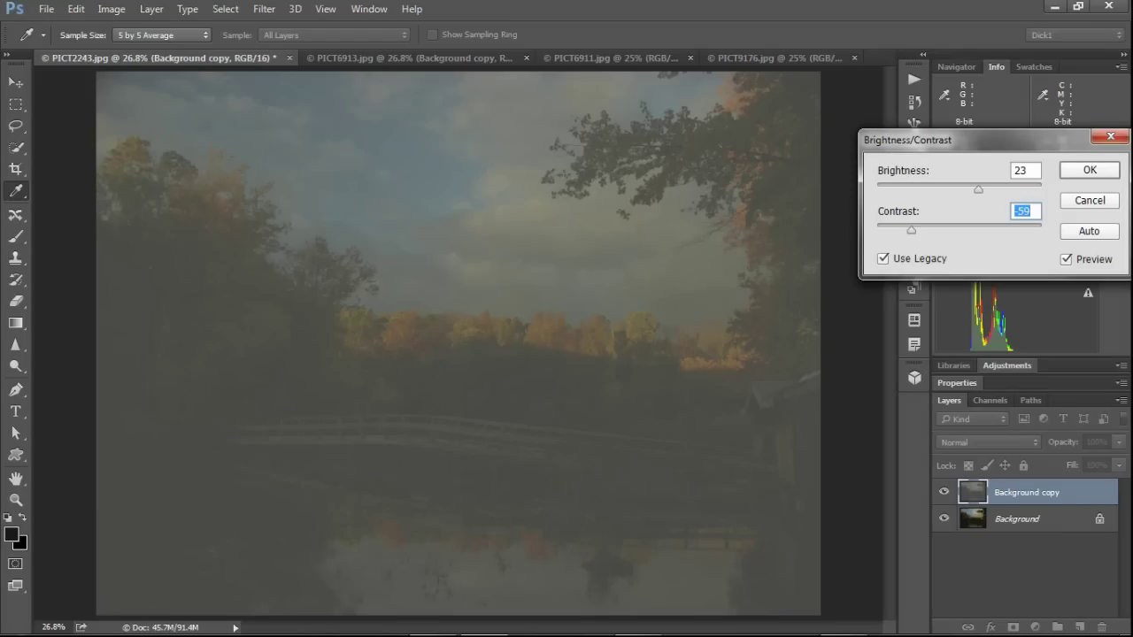
key("shift+Down")
key("Down")
key("Down")
key("Down")
key("Down")
key("Down")
key("Down")
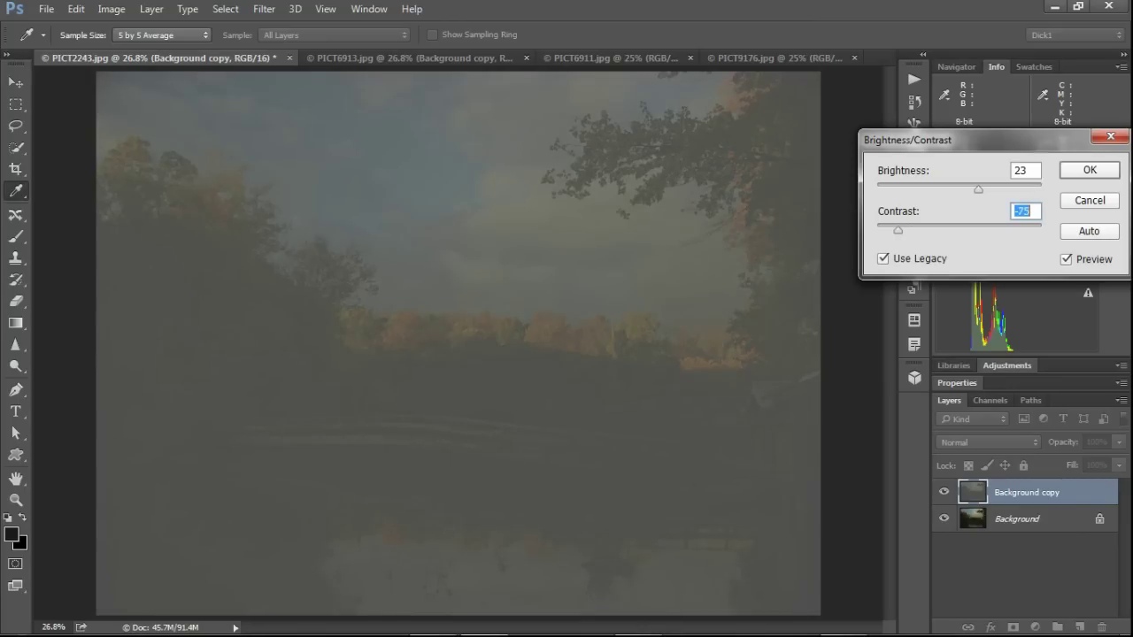
key("shift+Up")
key("shift+Up")
key("shift+Up")
key("shift+Up")
key("shift+Up")
key("shift+Up")
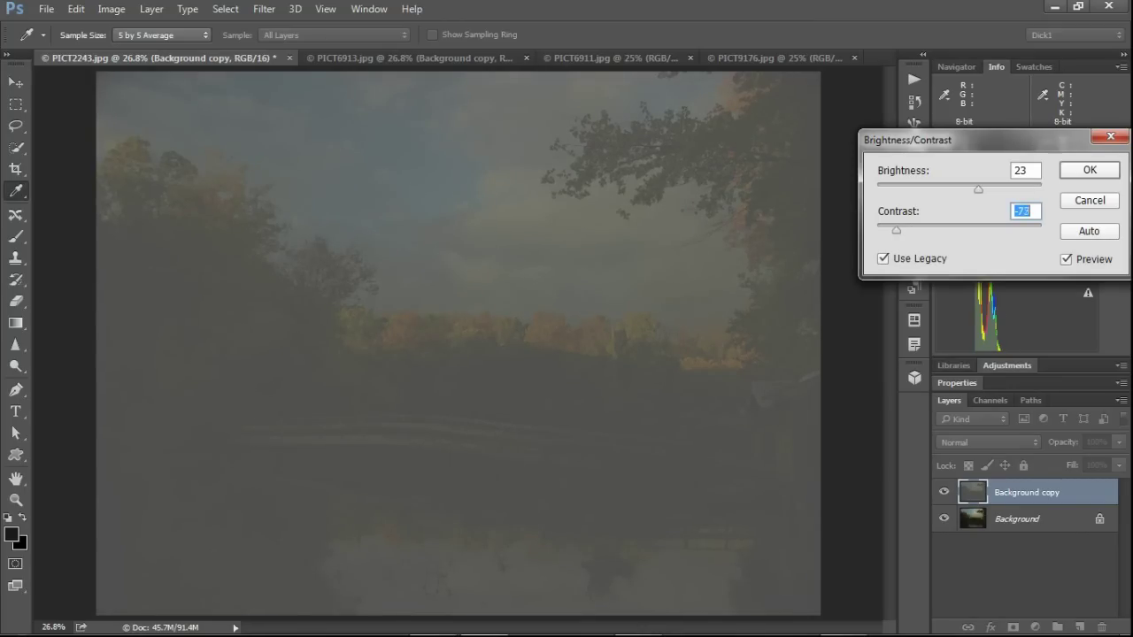
Step: Raise the contrast step by step from just above zero up to 78
key("shift+Up")
key("shift+Up")
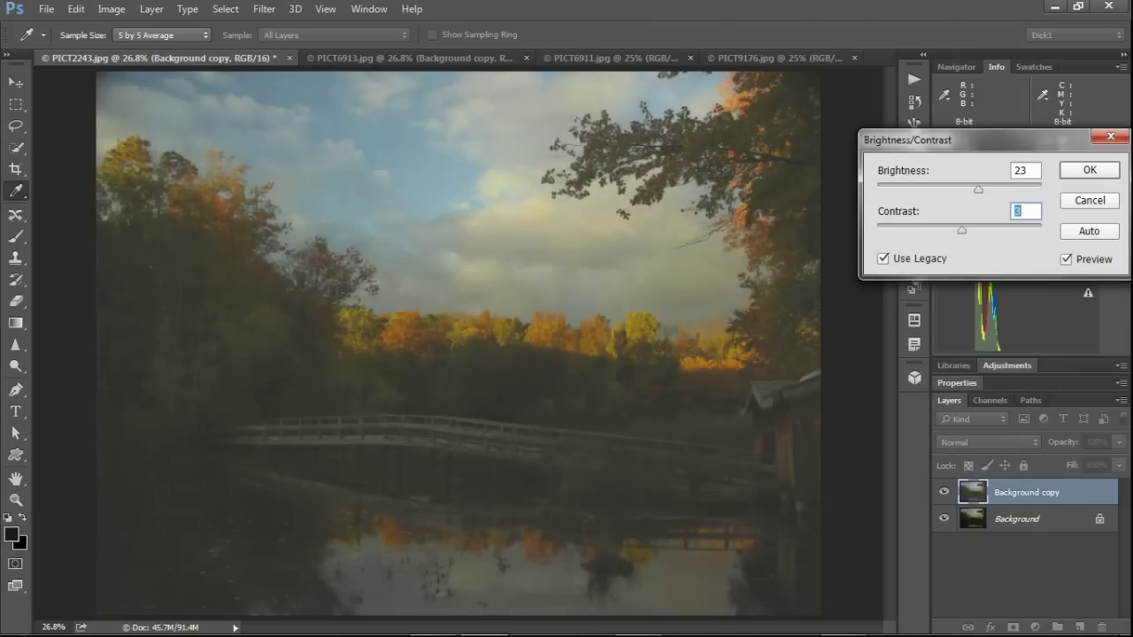
key("shift+Up")
key("shift+Up")
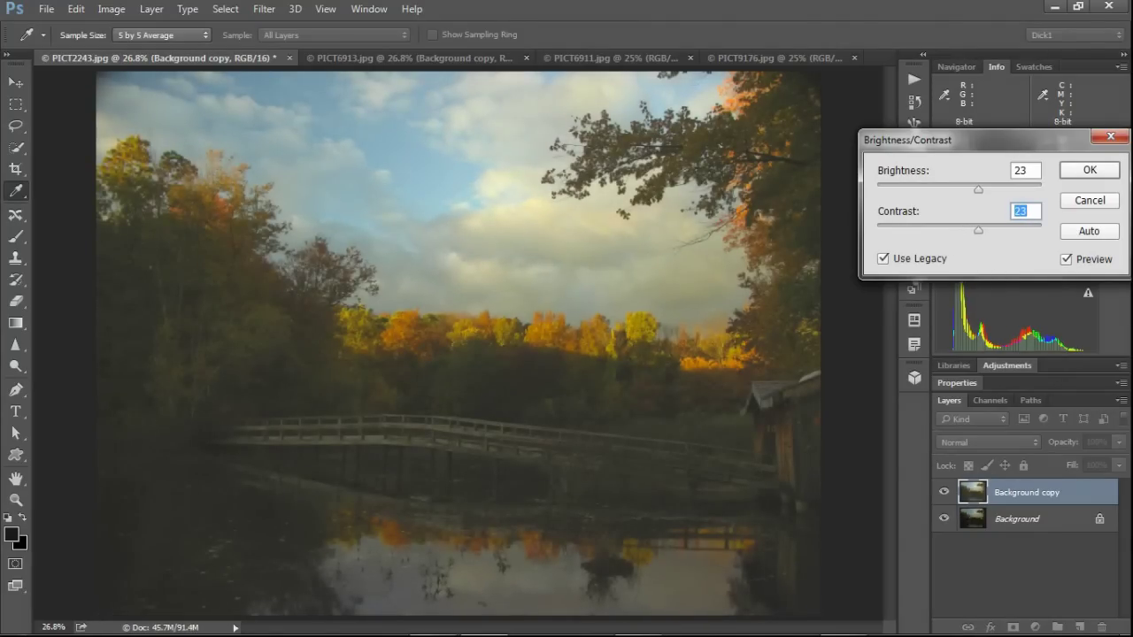
key("Up")
key("Up")
key("Up")
key("Up")
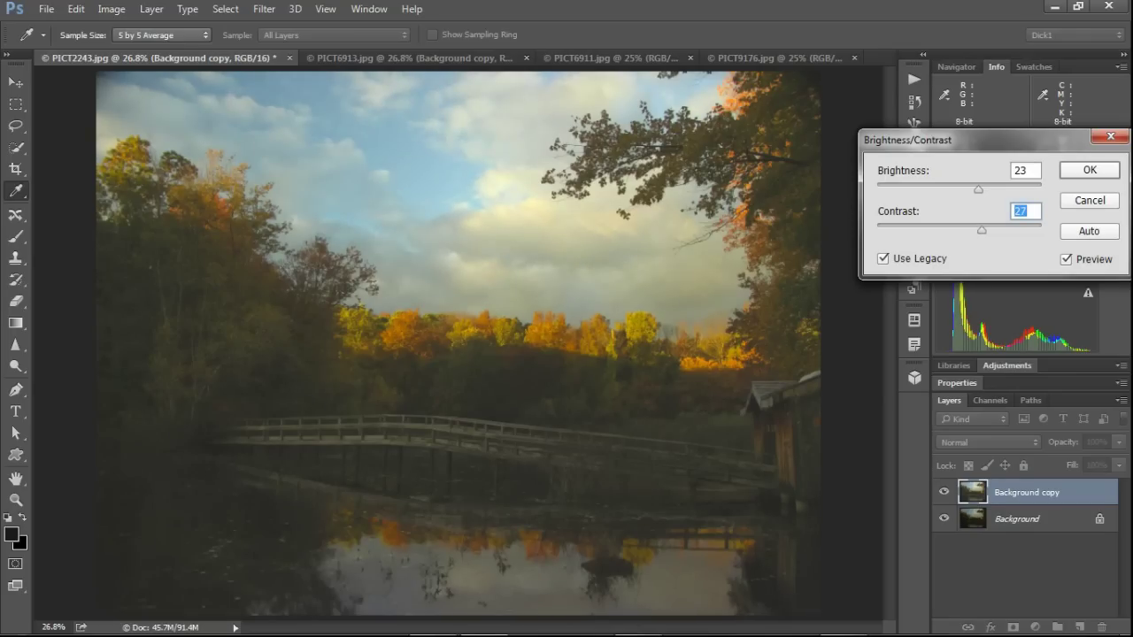
key("Up")
key("Up")
key("Up")
key("Up")
key("Up")
key("Up")
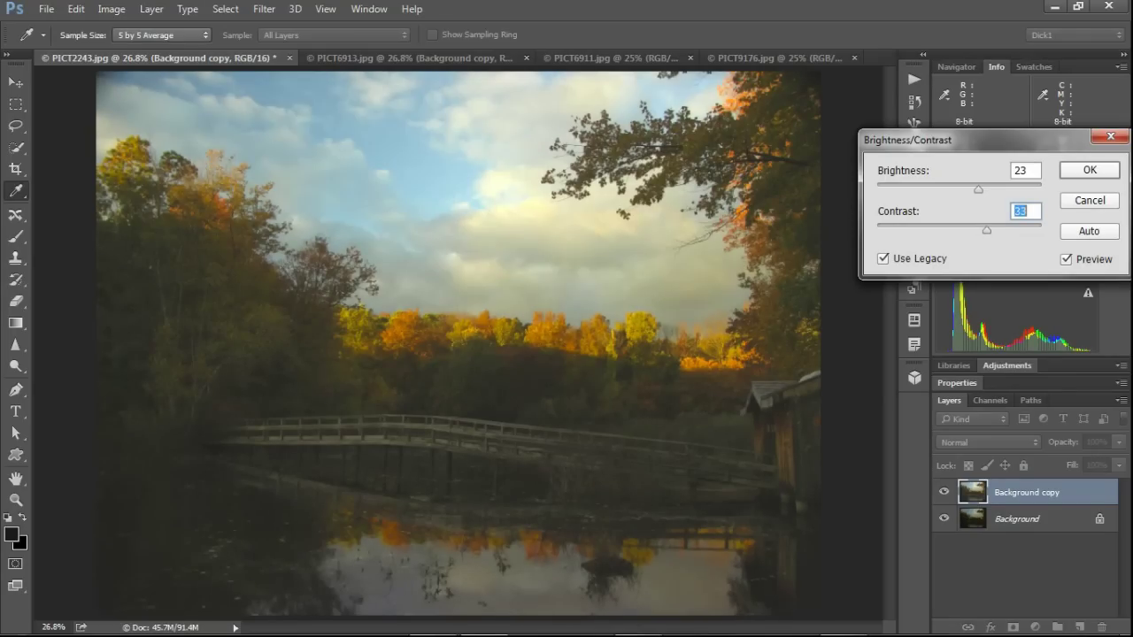
key("Up")
key("Up")
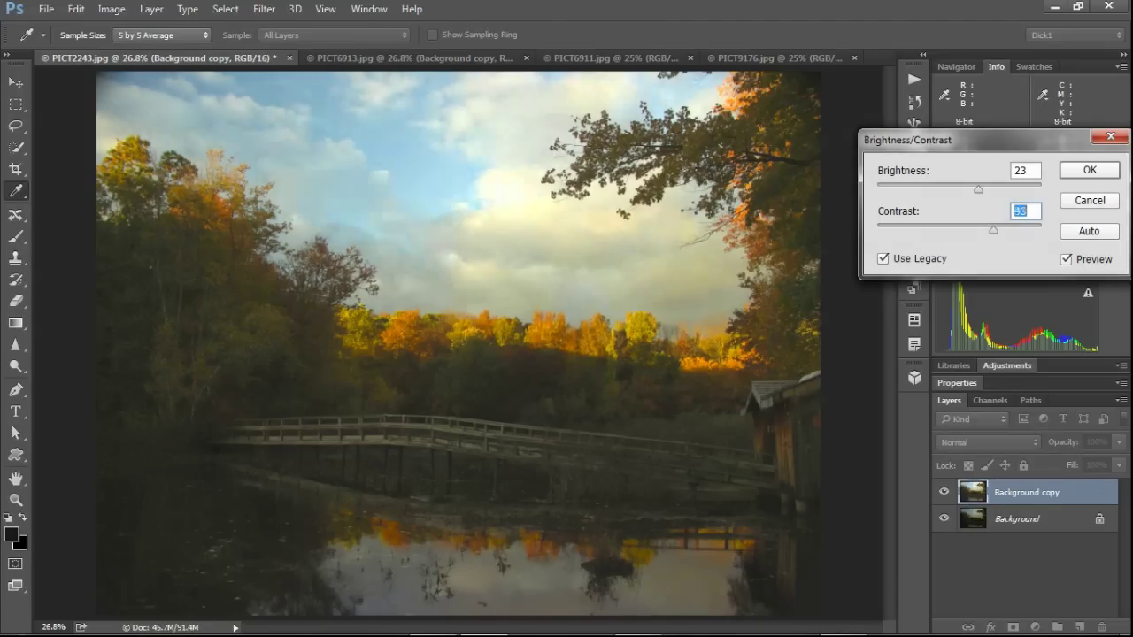
key("shift+Up")
key("shift+Up")
key("shift+Up")
key("shift+Up")
key("Up")
key("Up")
key("Up")
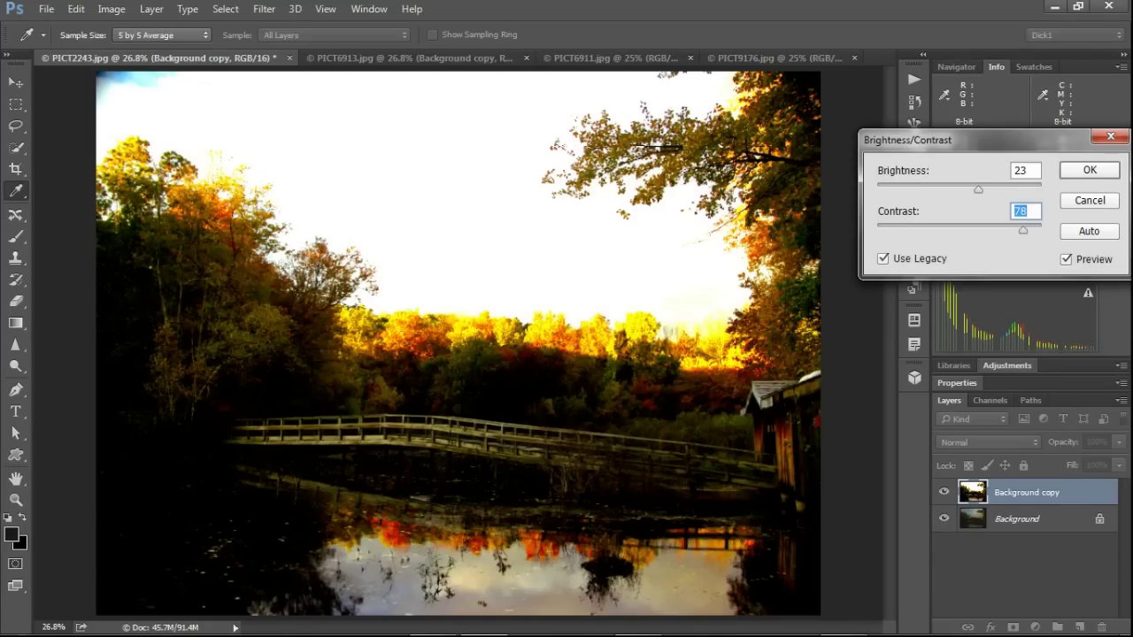
Step: Enter contrast 46, drop brightness to 12, and settle contrast at 36 after trying 32–52
type("46")
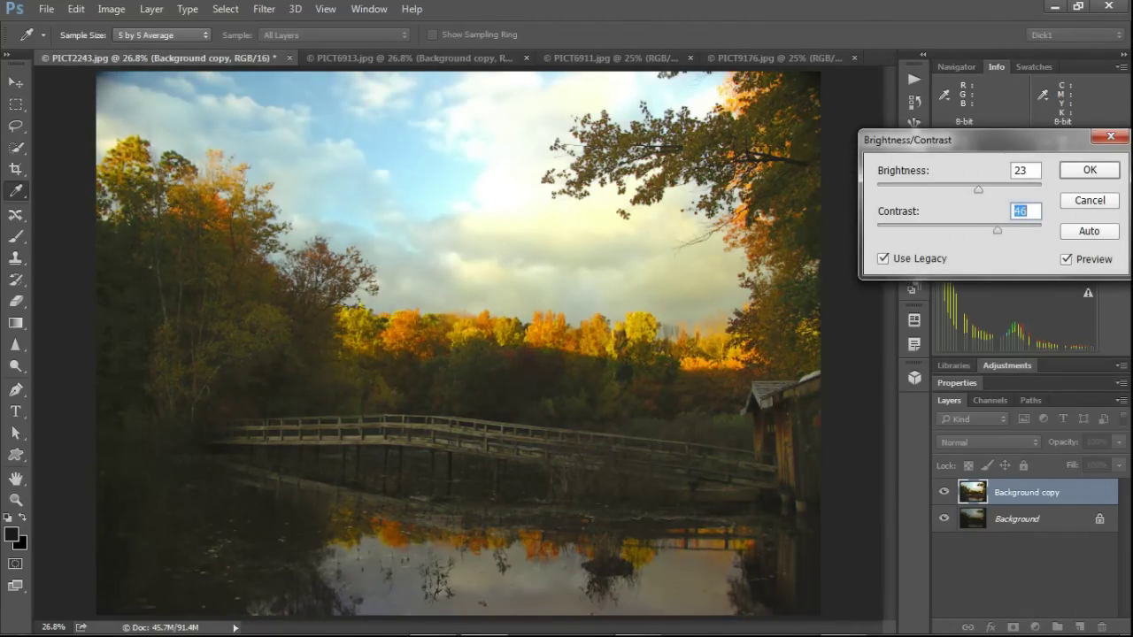
key("Up")
key("Up")
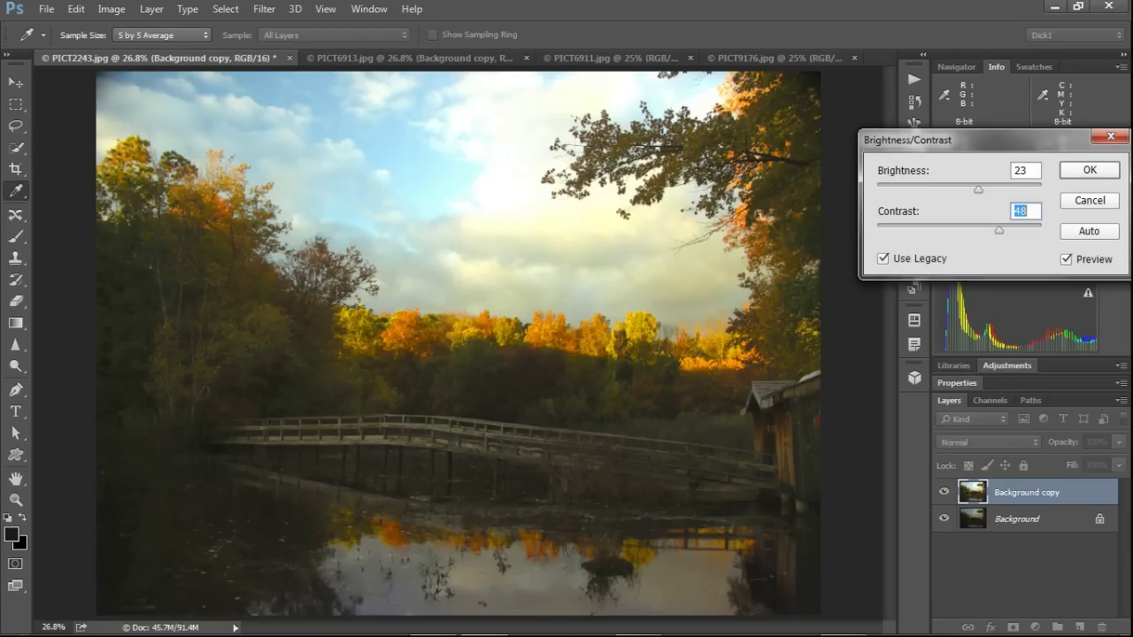
key("Down")
key("Down")
key("Down")
key("Down")
key("Down")
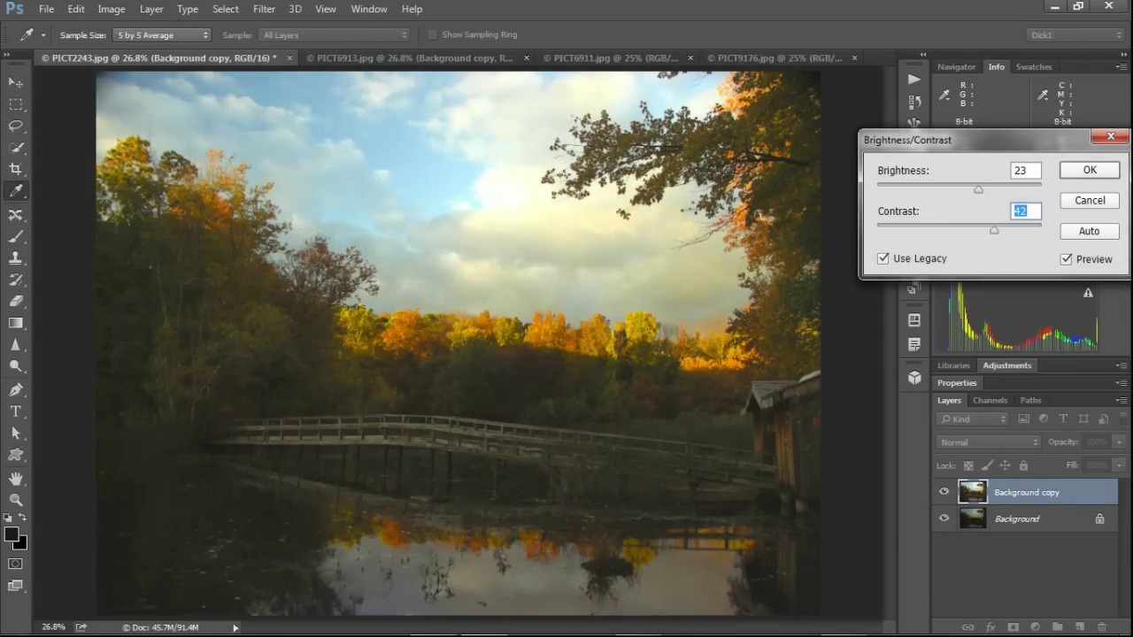
key("shift+Tab")
key("Down")
key("Down")
key("Down")
key("Down")
key("Down")
key("Down")
key("Down")
key("Down")
key("Down")
key("Down")
key("Down")
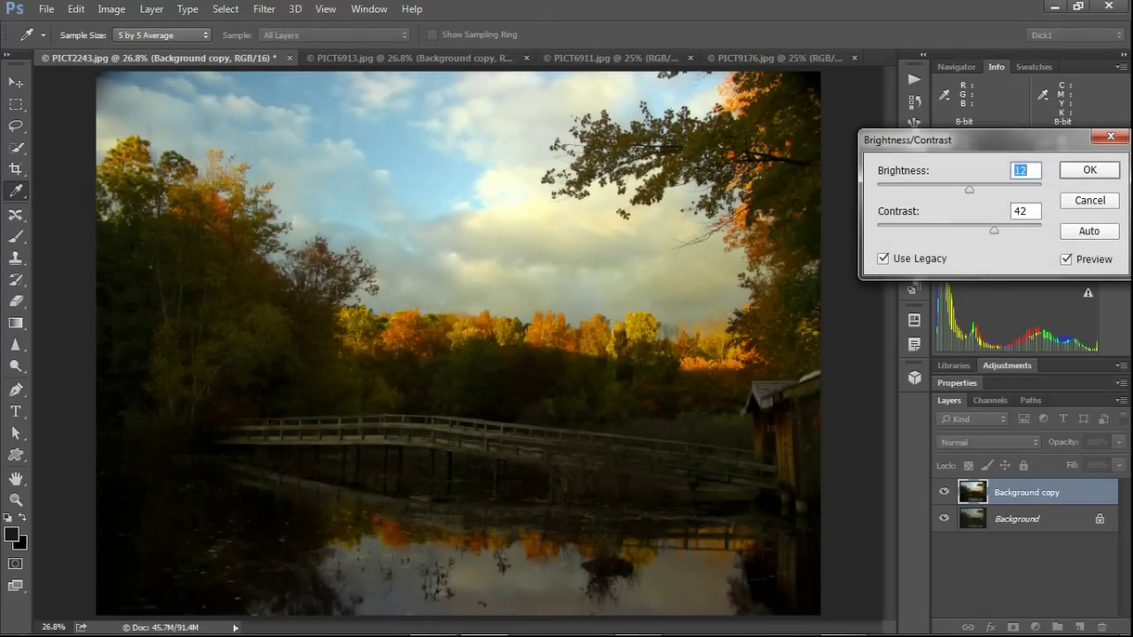
key("Tab")
key("shift+Down")
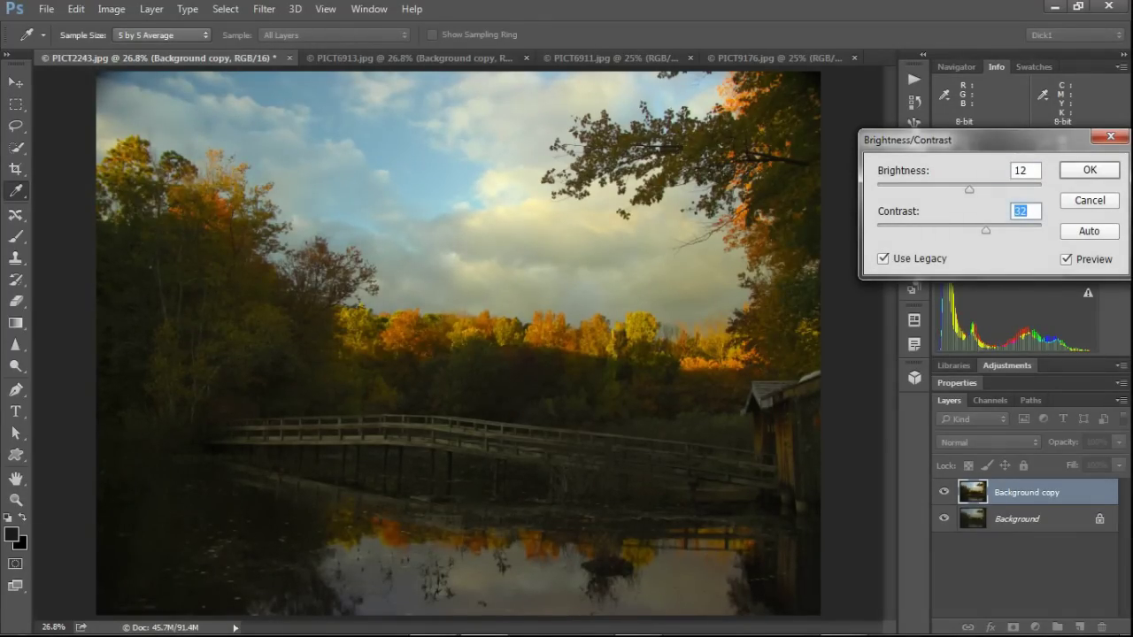
key("Up")
key("Up")
key("Up")
key("Up")
key("Up")
key("Up")
key("Up")
key("Up")
key("Up")
key("Up")
key("Up")
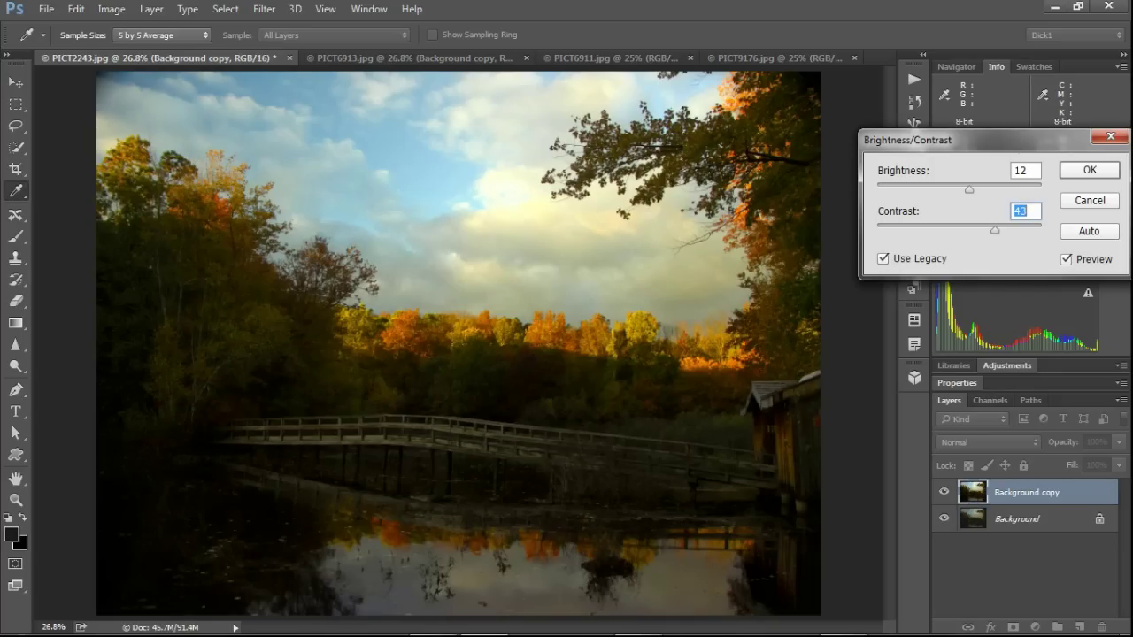
key("Up")
key("Up")
key("Up")
key("Up")
key("Up")
key("Up")
key("Up")
key("Up")
key("Up")
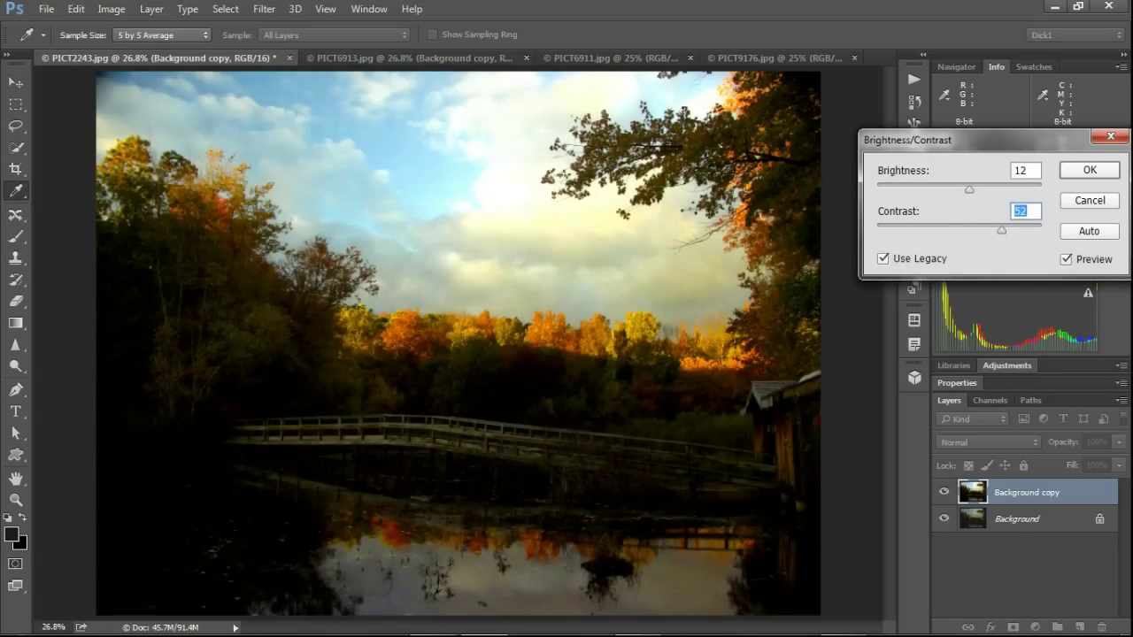
key("Down")
key("Down")
key("Down")
key("Down")
key("Down")
key("Down")
key("Down")
key("Down")
key("Down")
key("Down")
key("Down")
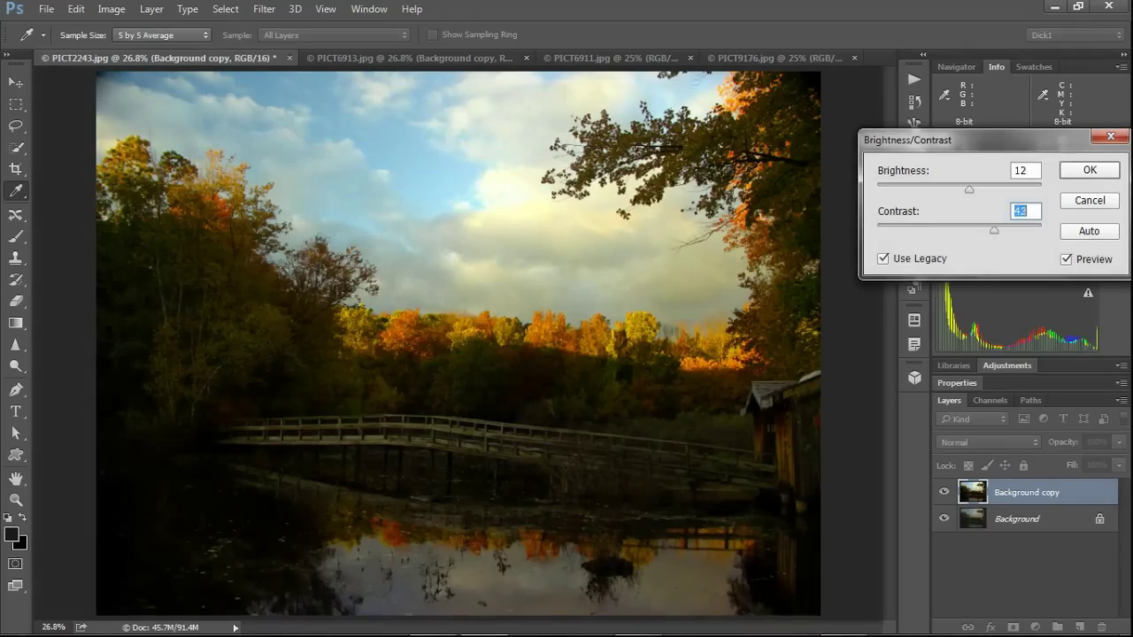
key("Down")
key("Down")
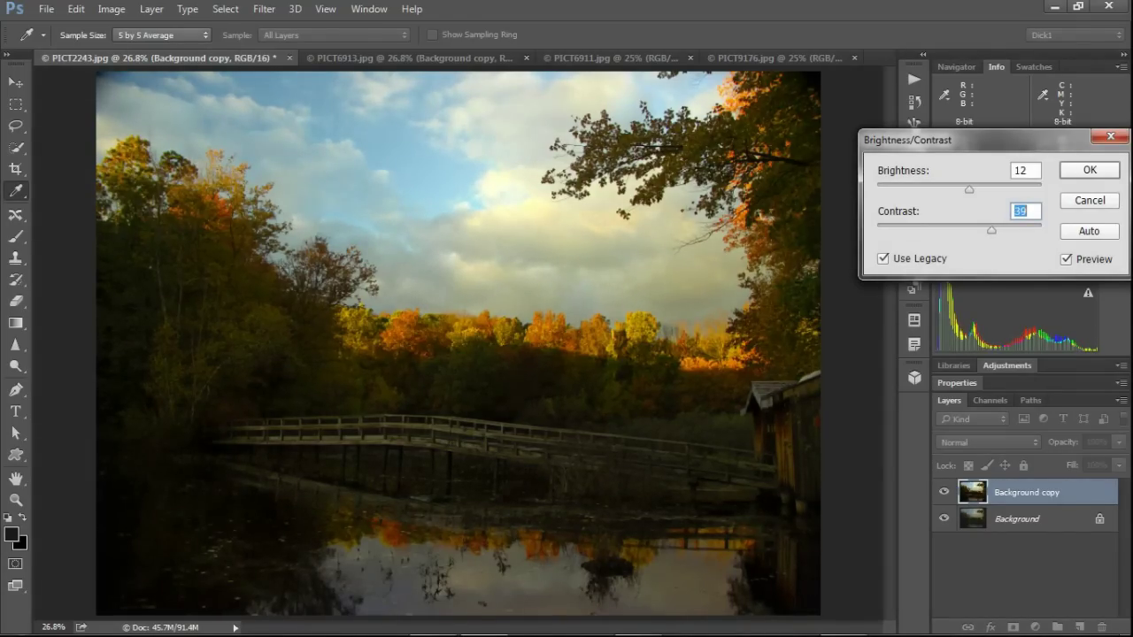
key("Down")
key("Down")
key("Down")
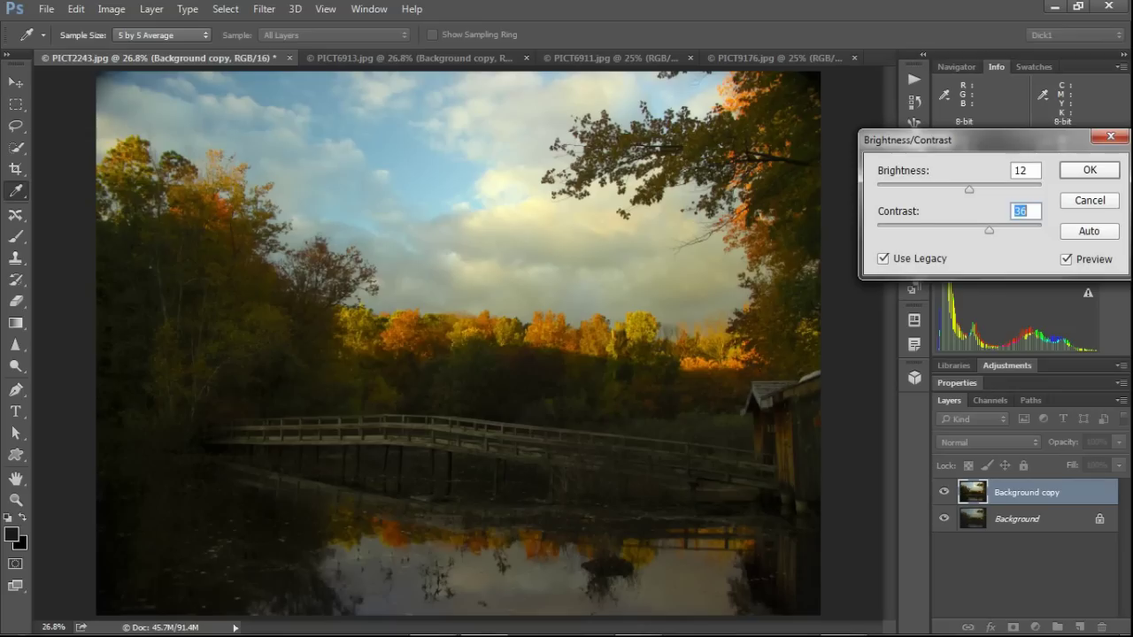
Step: Try brightness 18 and 15, return it to 12, and switch Preview off to compare
key("shift+Tab")
key("Up")
key("Up")
key("Up")
key("Up")
key("Up")
key("Up")
key("Up")
key("Up")
key("Up")
key("Up")
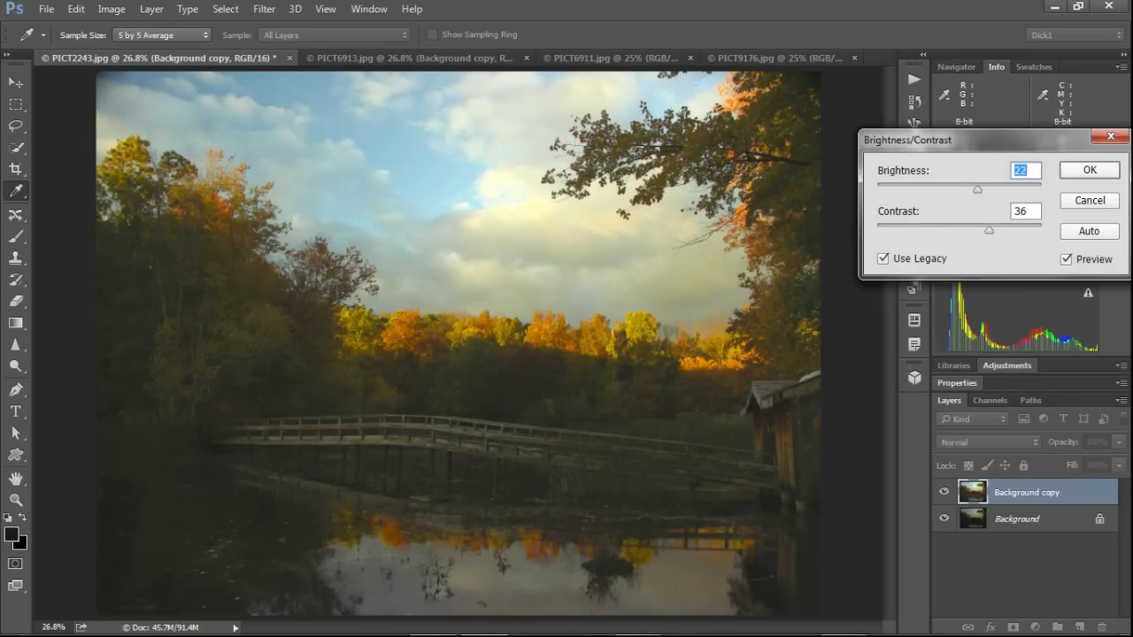
key("Down")
key("Down")
key("Down")
key("Down")
key("Down")
key("Down")
key("Down")
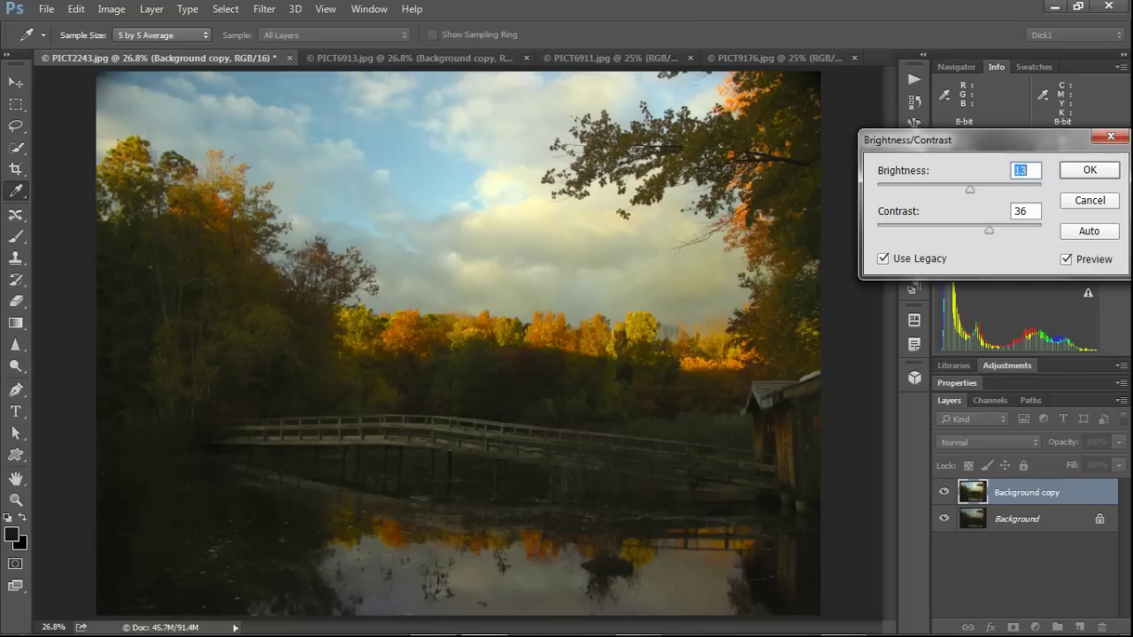
key("Down")
key("Down")
key("Down")
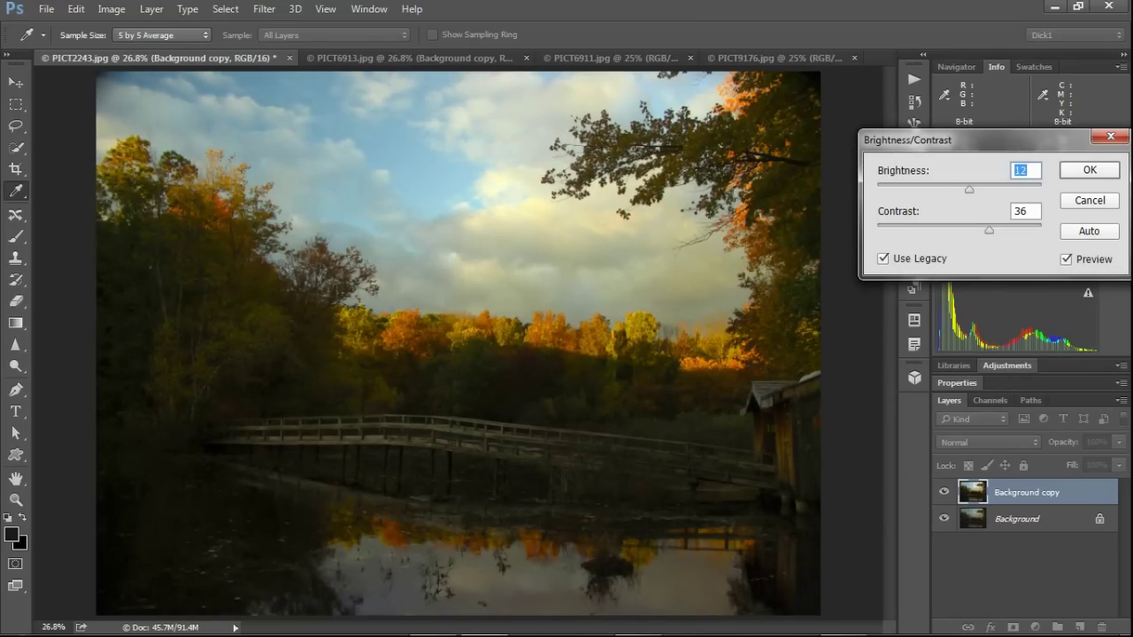
key("alt+p")
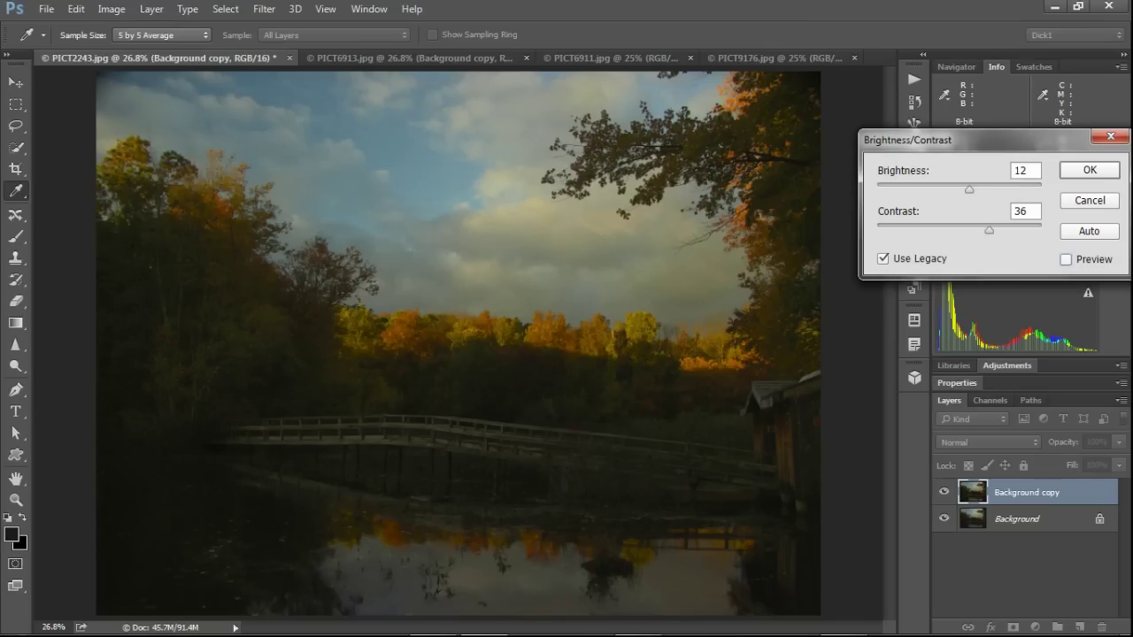
Step: Toggle Preview to compare with the original, then turn off Use Legacy so both values reset to 0
key("alt+p")
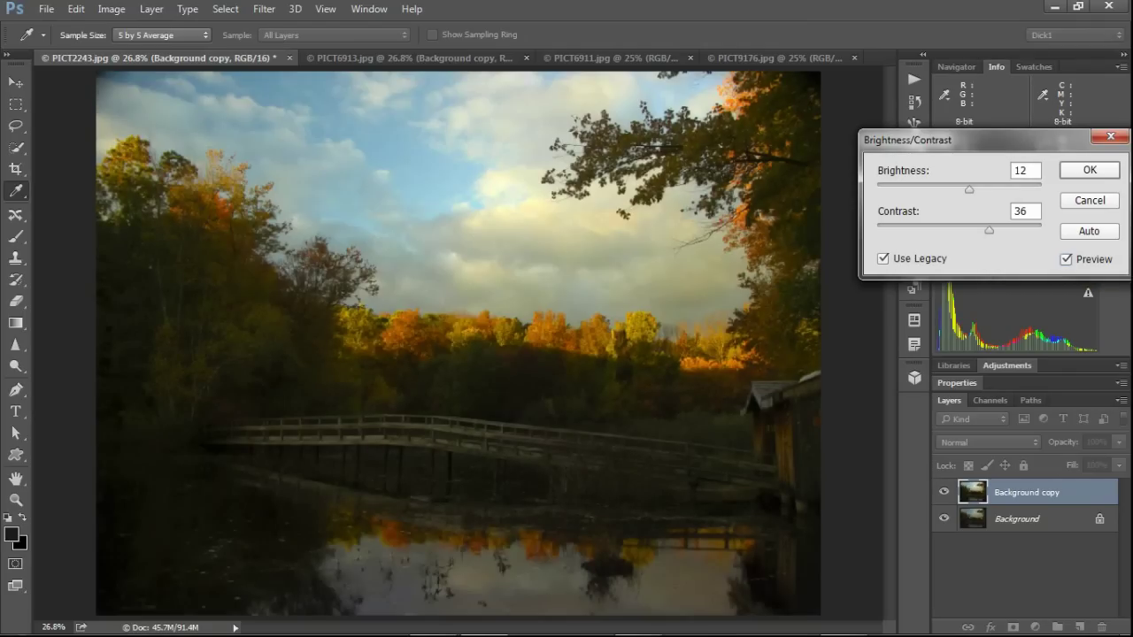
key("alt+p")
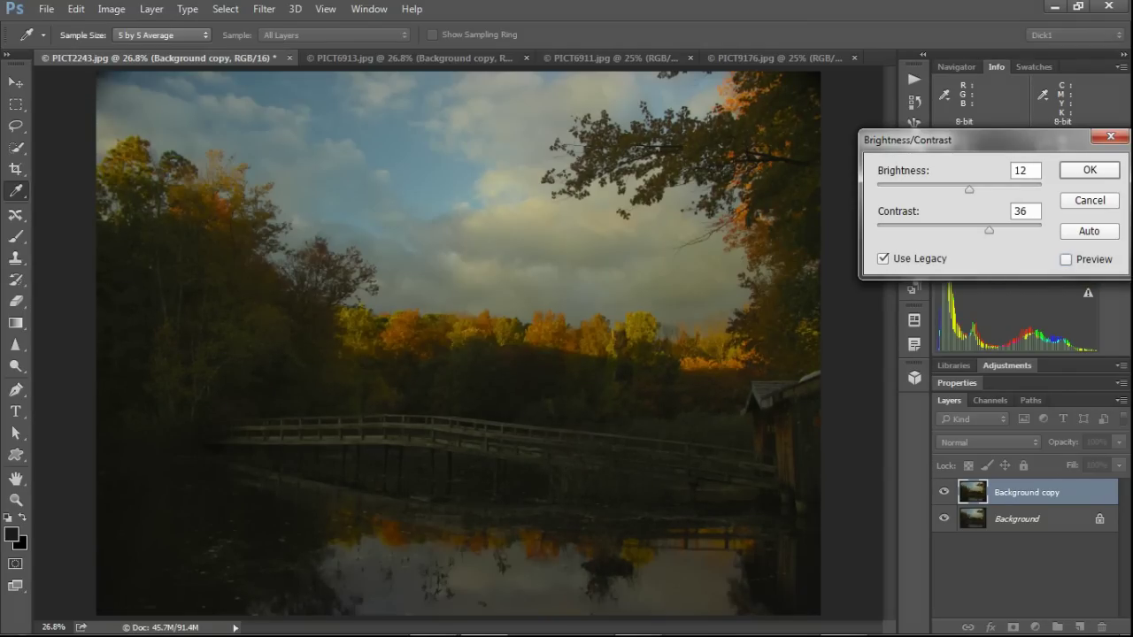
key("alt+p")
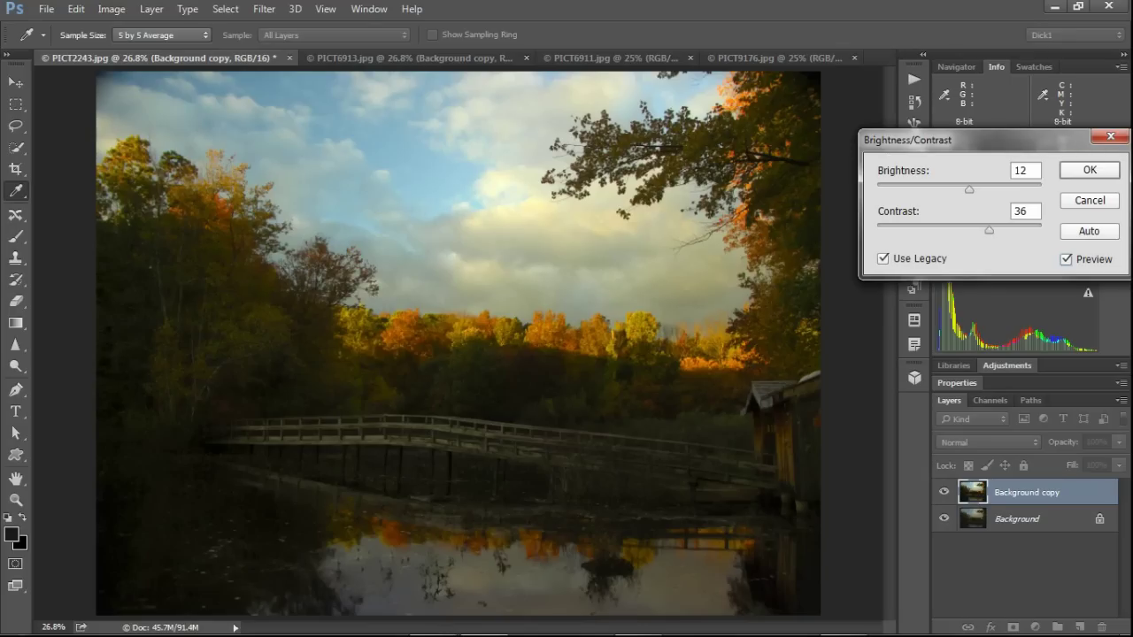
left_click(883, 258)
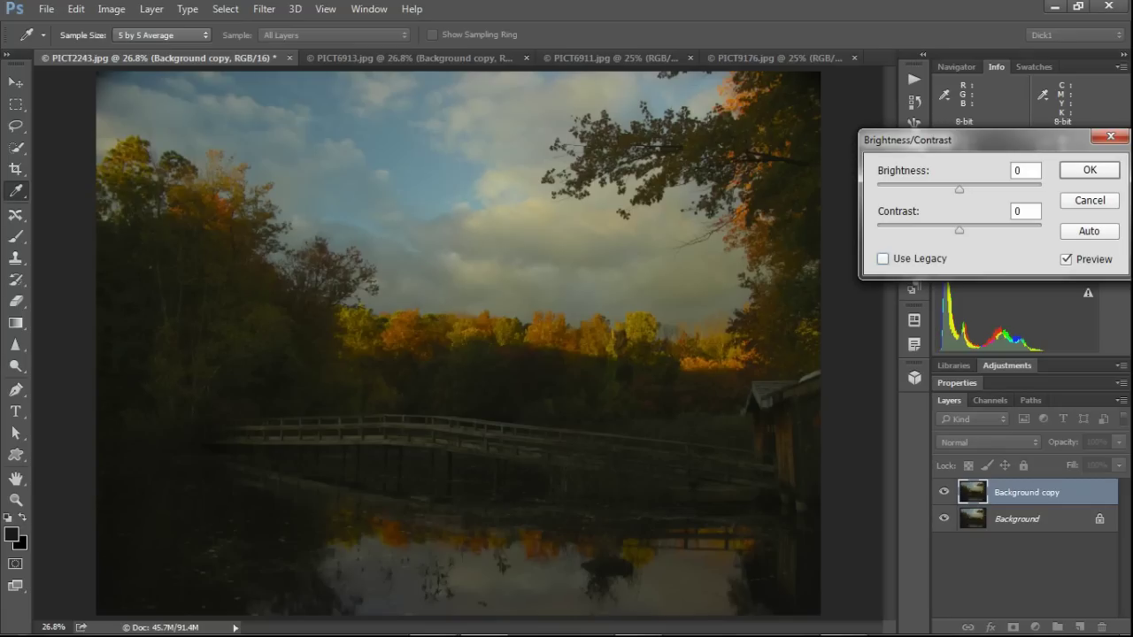
Step: Raise the brightness in steps from 41 up to 109
left_click(1025, 170)
key("Up")
key("Up")
key("Up")
key("Up")
key("Up")
key("Up")
key("Up")
key("Up")
key("Up")
key("Up")
key("Up")
key("Up")
key("Up")
key("Up")
key("Up")
key("Up")
key("Up")
key("Up")
key("Up")
key("Up")
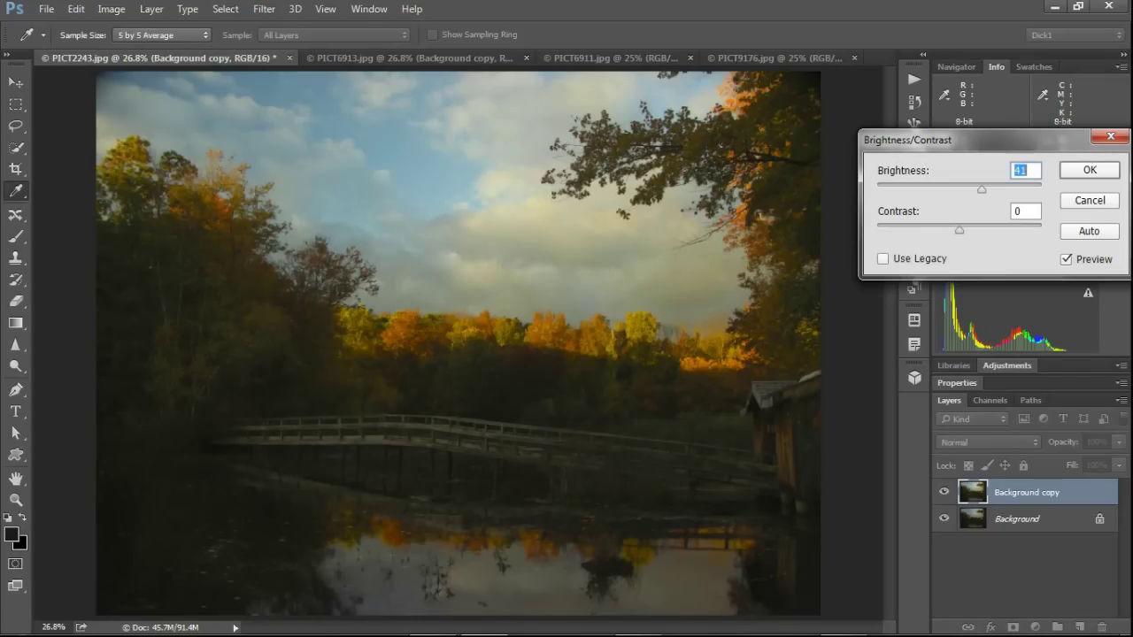
key("Up")
key("Up")
key("Up")
key("Up")
key("Up")
key("Up")
key("Up")
key("Up")
key("Up")
key("Up")
key("Up")
key("Up")
key("Up")
key("Up")
key("Up")
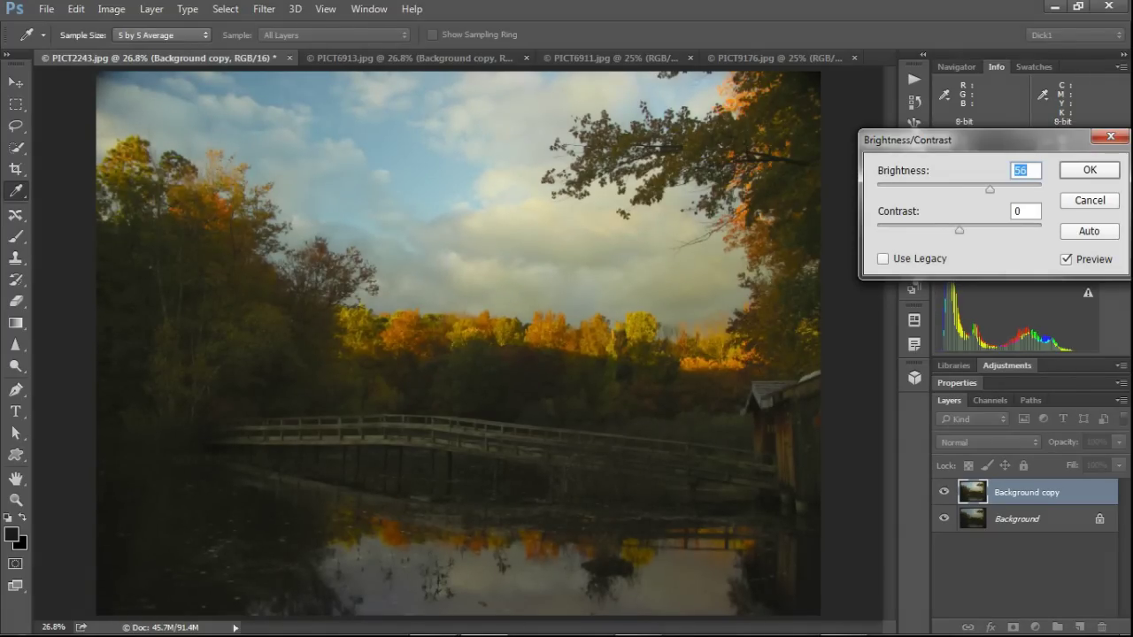
key("Up")
key("Up")
key("Up")
key("Up")
key("Up")
key("Up")
key("Up")
key("Up")
key("Up")
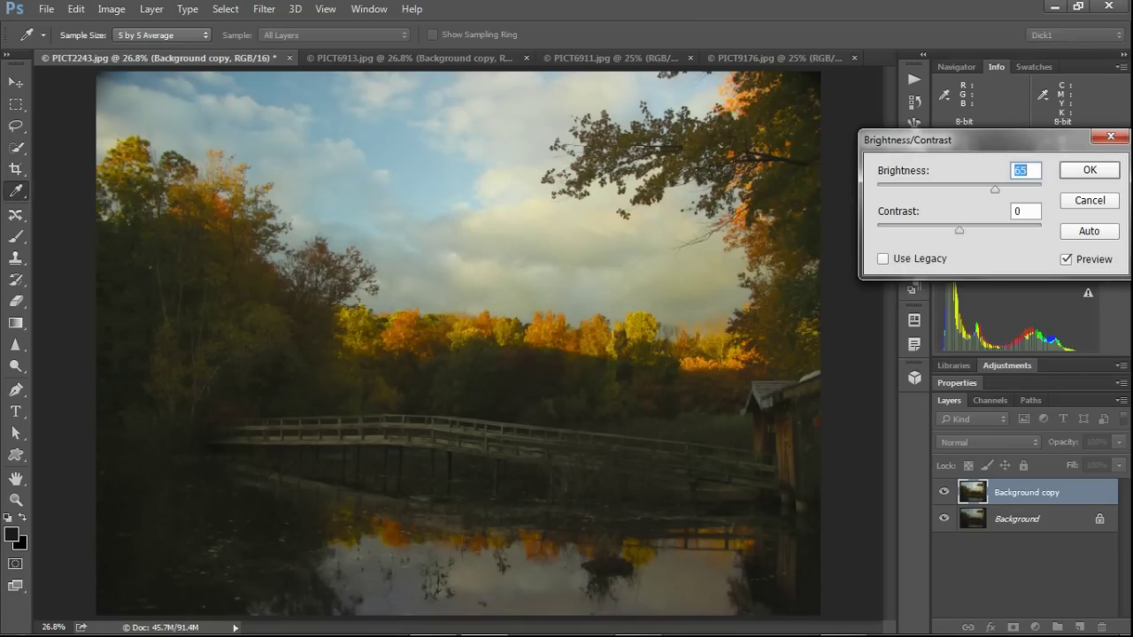
key("shift+Up")
key("shift+Up")
key("shift+Up")
key("shift+Up")
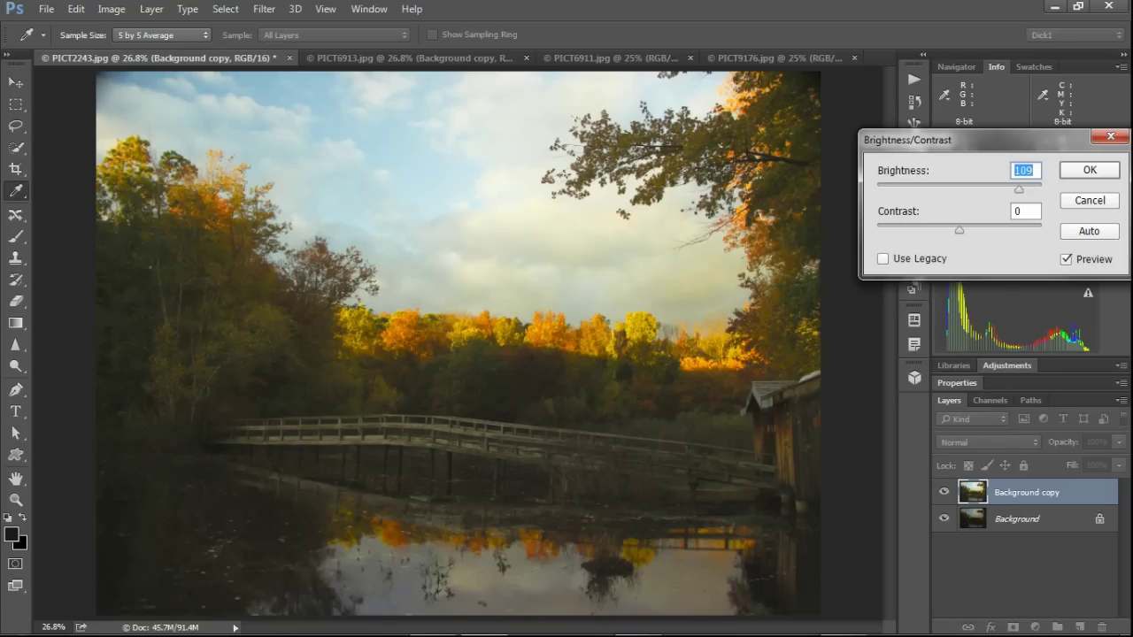
Step: Enter brightness -15, then darken in steps down to -129
type("-15")
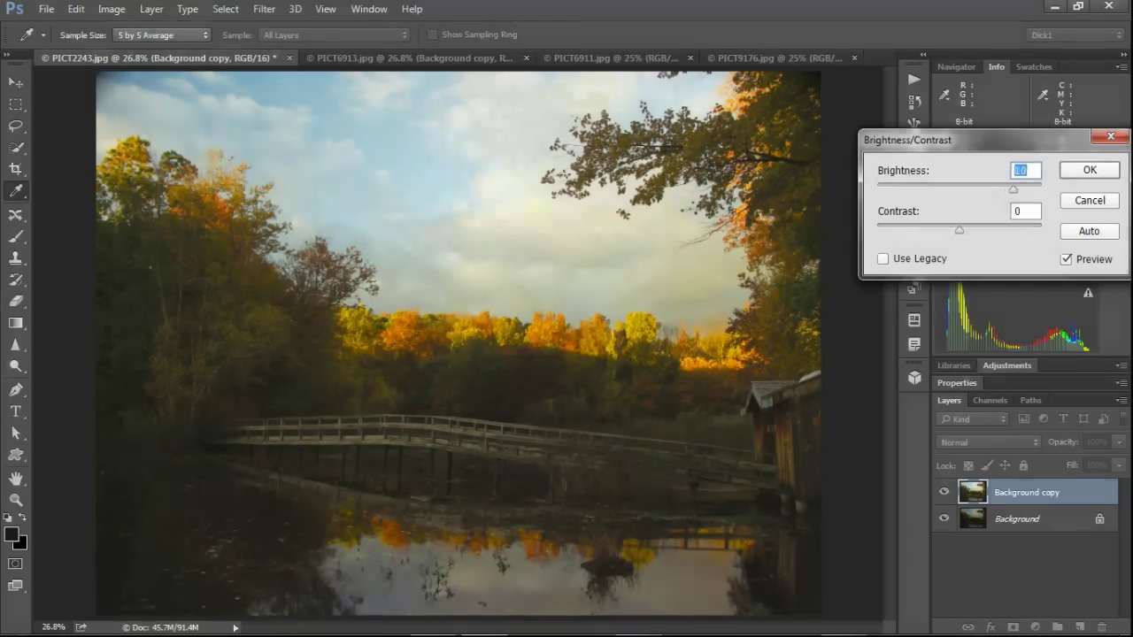
key("shift+Down")
key("shift+Down")
key("Down")
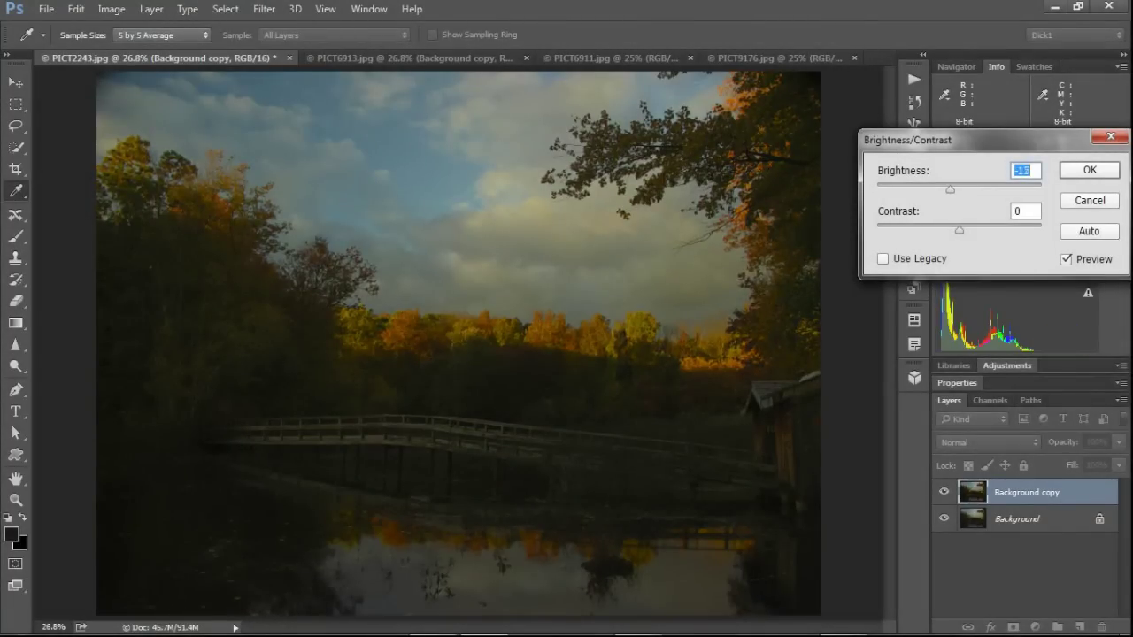
key("shift+Down")
key("shift+Down")
key("shift+Down")
key("Up")
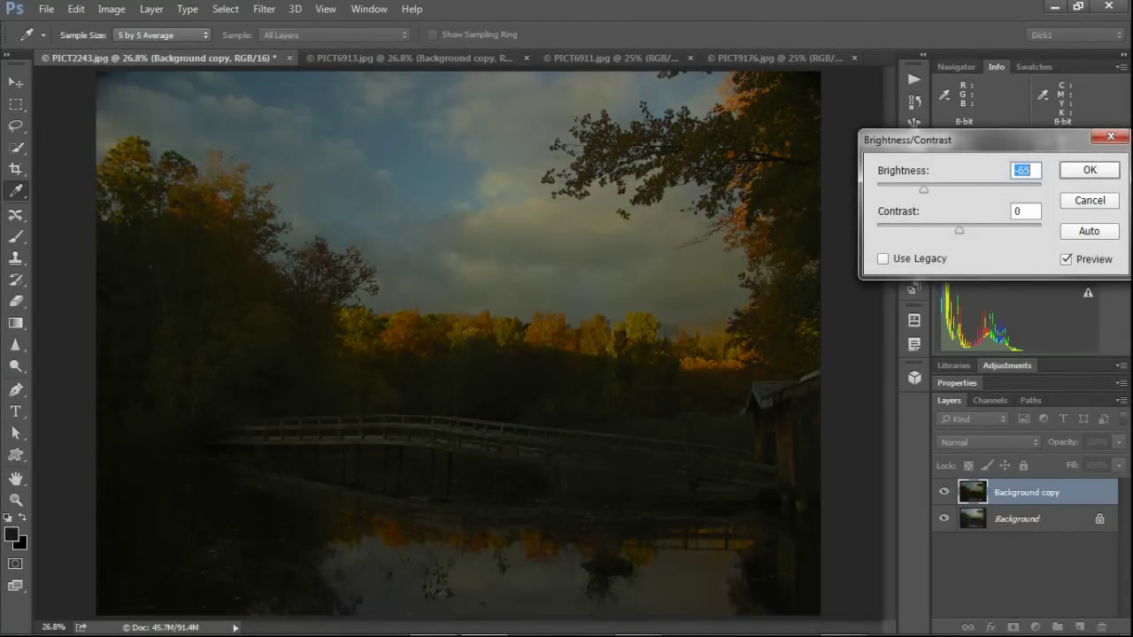
key("shift+Down")
key("shift+Down")
key("shift+Down")
key("shift+Down")
key("shift+Up")
key("Up")
key("Up")
key("Up")
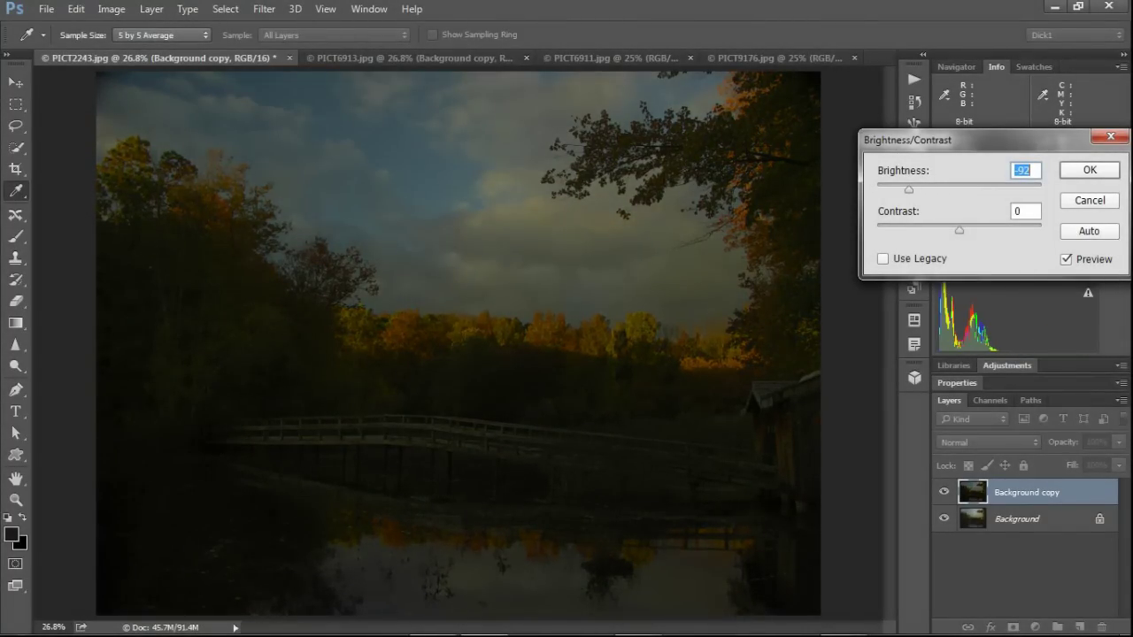
key("shift+Down")
key("shift+Down")
key("Up")
key("Up")
key("Up")
key("Up")
key("shift+Down")
key("shift+Down")
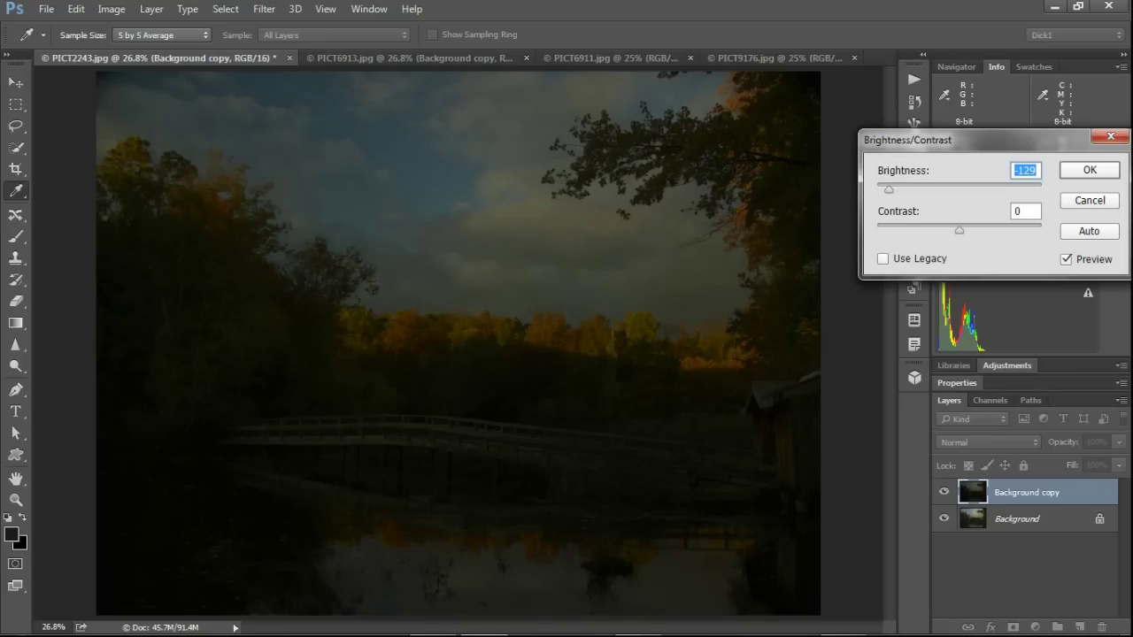
Step: Reset brightness to 0 and raise contrast step by step to 83
type("0")
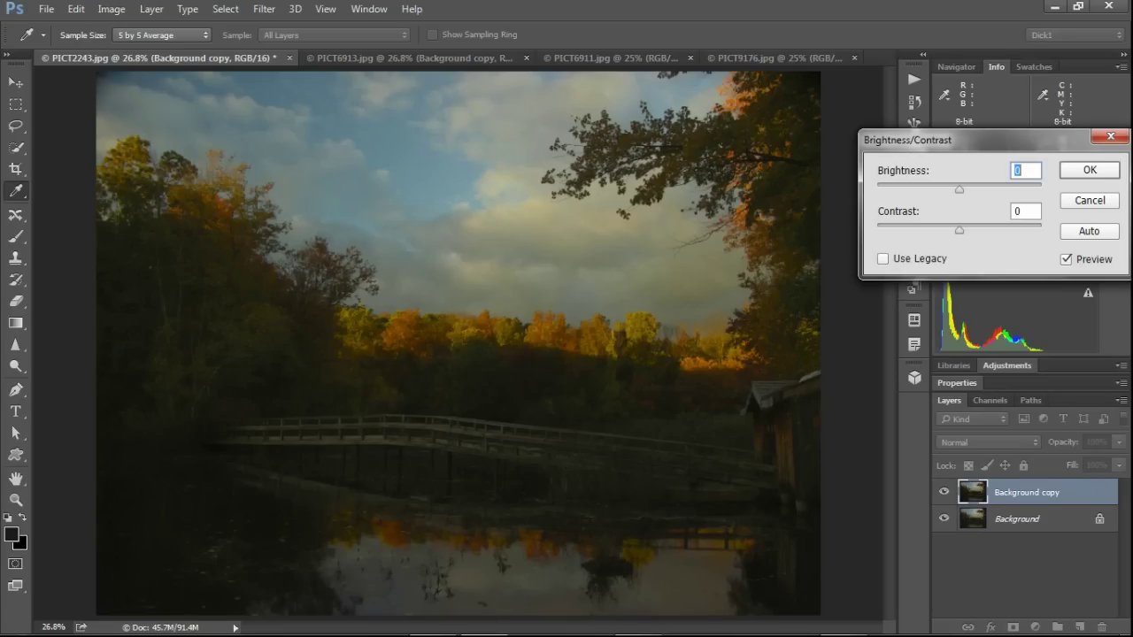
key("Tab")
key("Up")
key("Up")
key("Up")
key("Up")
key("Up")
key("Up")
key("Up")
key("Up")
key("Up")
key("Up")
key("Up")
key("Up")
key("Up")
key("Up")
key("Up")
key("Up")
key("Up")
key("Up")
key("Up")
key("Up")
key("Up")
key("Up")
key("Up")
key("Up")
key("Up")
key("Up")
key("Up")
key("Up")
key("Up")
key("Up")
key("Up")
key("Up")
key("Up")
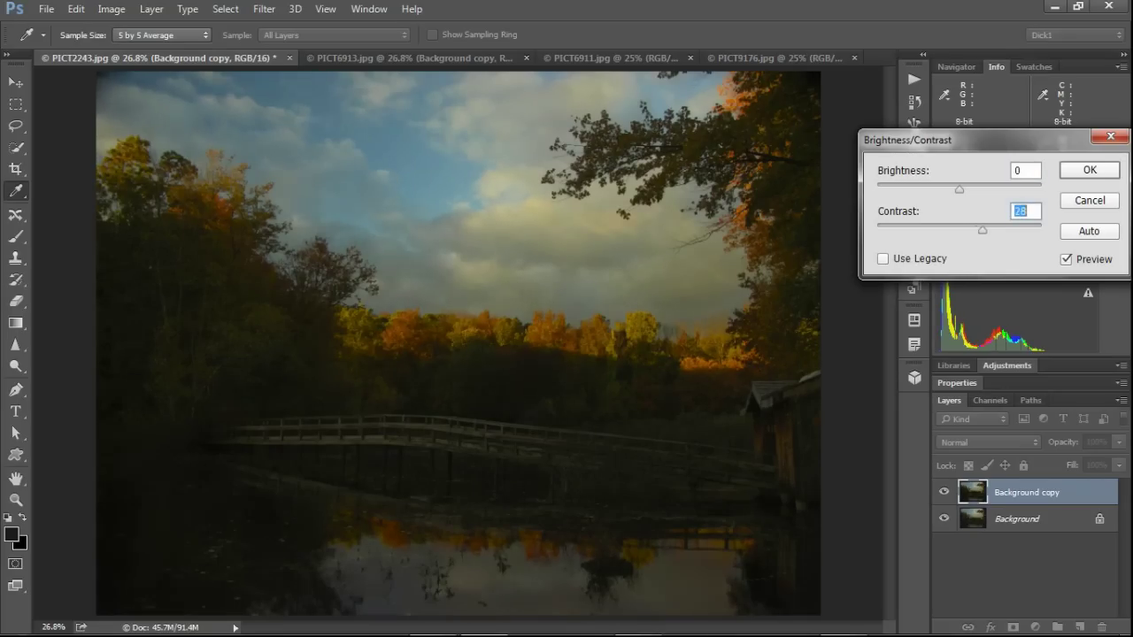
key("Up")
key("Up")
key("Up")
key("Up")
key("Up")
key("Up")
key("Up")
key("Up")
key("Up")
key("Up")
key("Up")
key("Up")
key("Up")
key("Up")
key("Up")
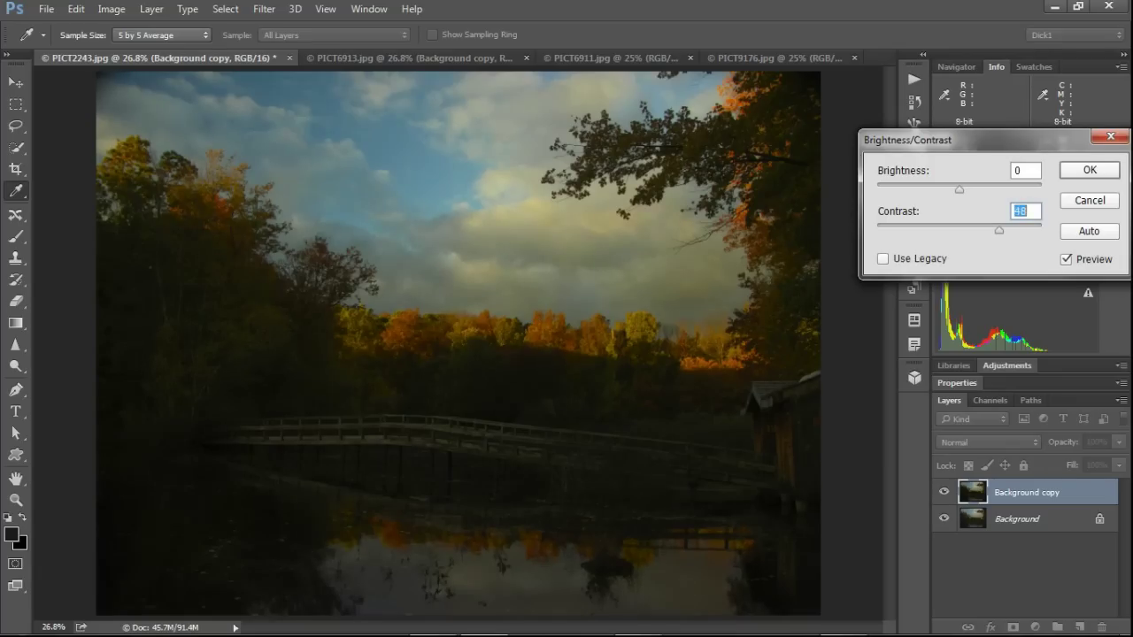
key("Up")
key("Up")
key("Up")
key("Up")
key("Up")
key("Up")
key("Up")
key("Up")
key("Up")
key("Up")
key("Up")
key("Up")
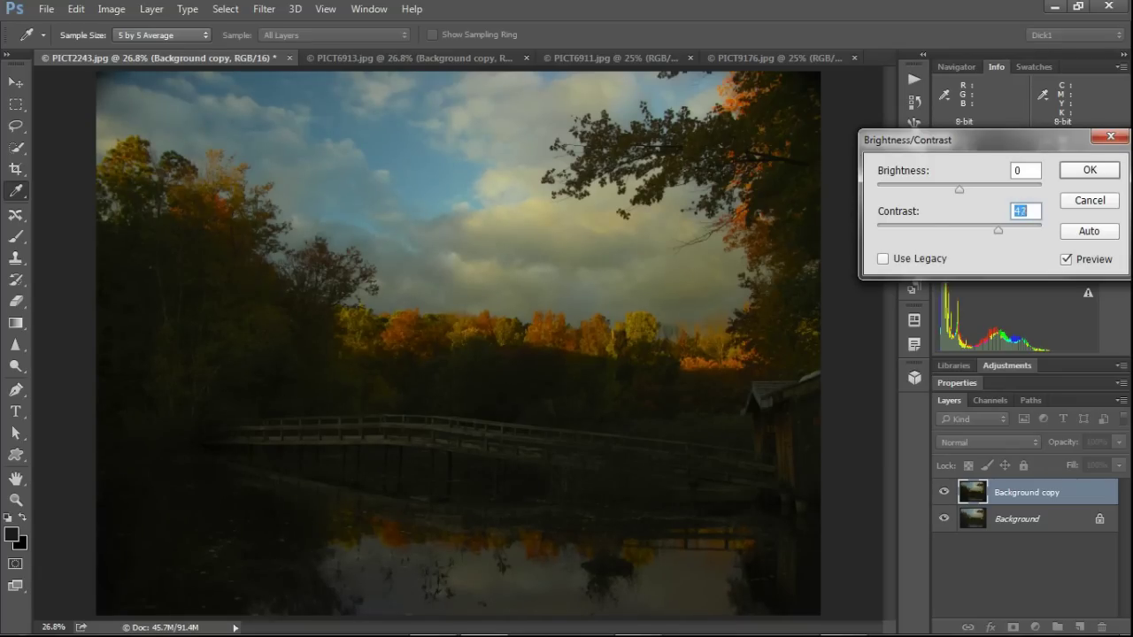
key("Up")
key("Up")
key("Up")
key("Up")
key("Up")
key("Up")
key("Up")
key("Up")
key("Up")
key("Up")
key("Up")
key("Up")
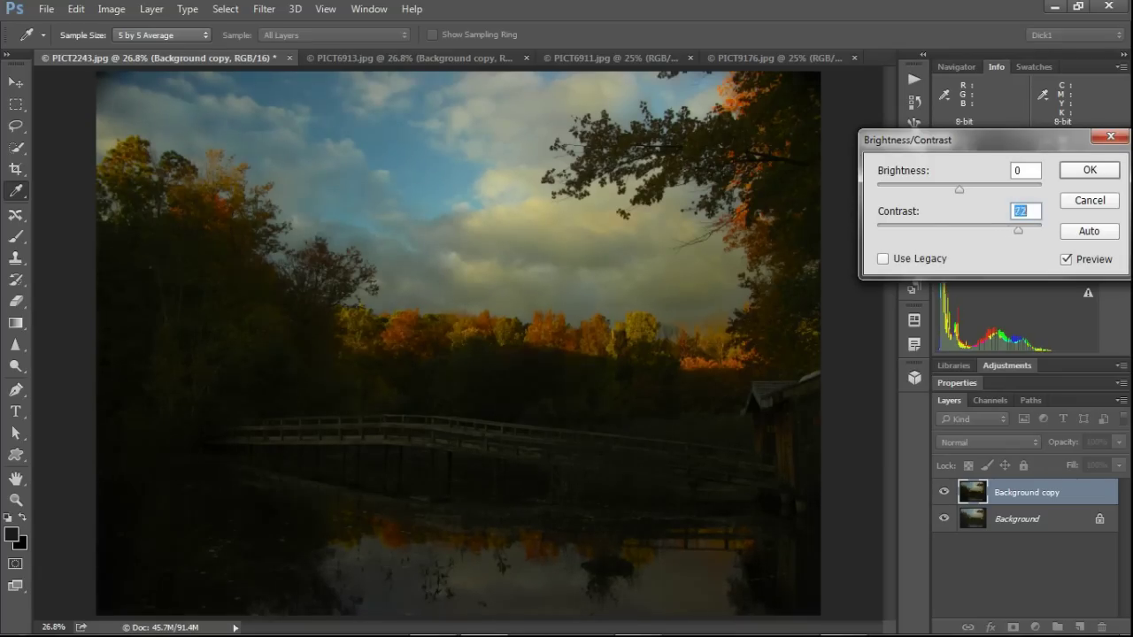
key("Up")
key("Up")
key("Up")
key("Up")
key("Up")
key("Up")
key("Up")
key("Up")
key("Up")
key("Up")
key("Up")
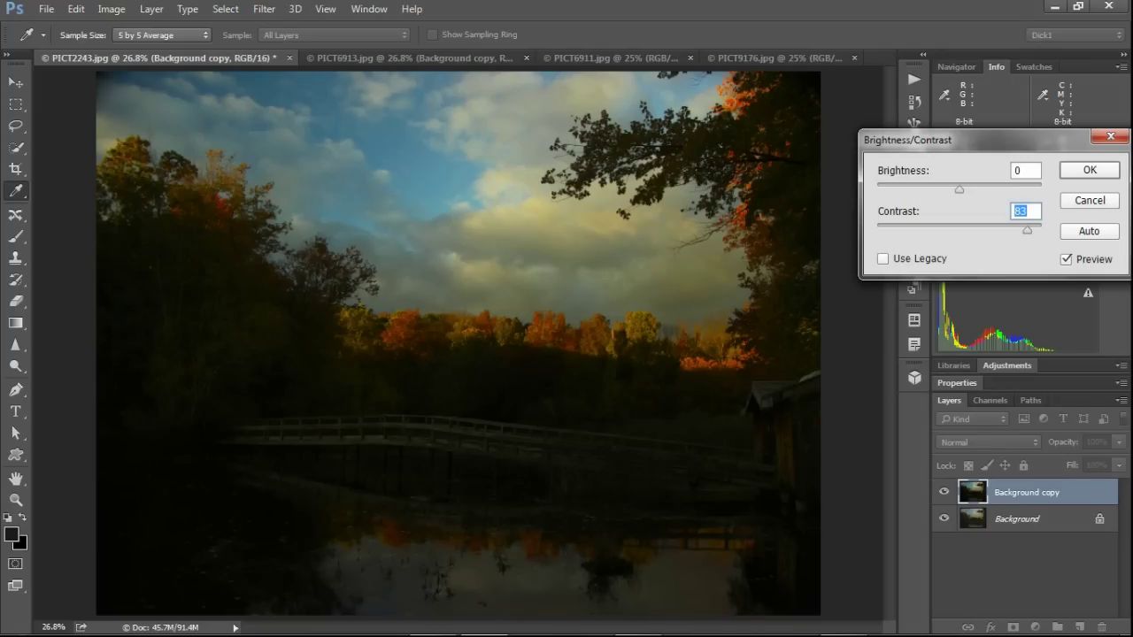
Step: Raise brightness up to 70, then pull it back to 67
key("shift+Tab")
key("shift+Up")
key("shift+Up")
key("Up")
key("Up")
key("Up")
key("Up")
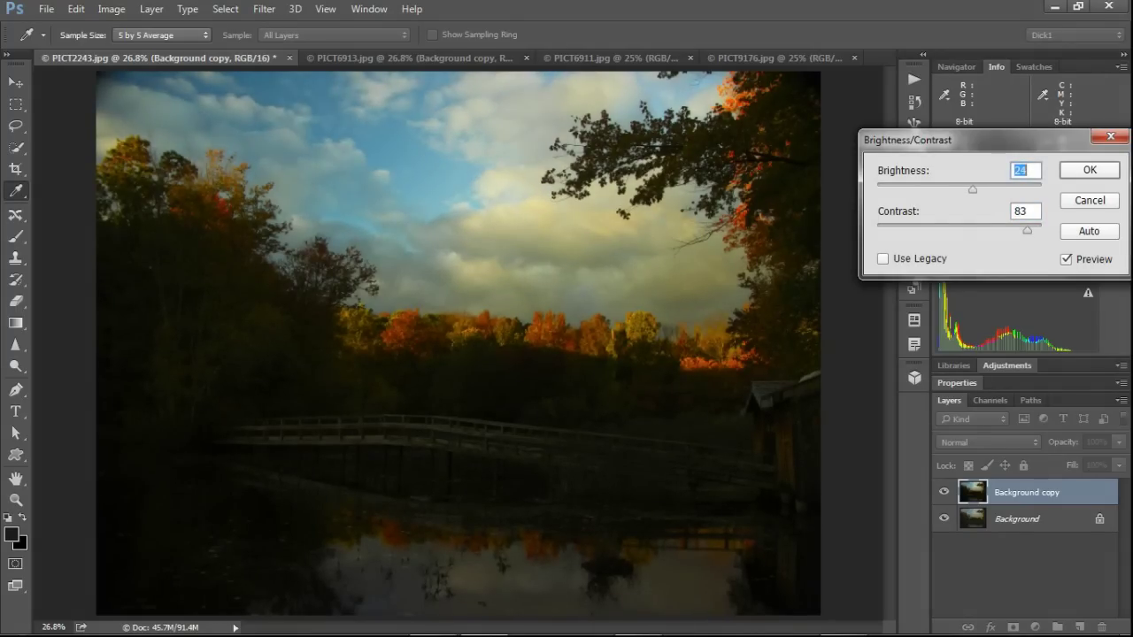
key("shift+Up")
key("Up")
key("Up")
key("Up")
key("Up")
key("shift+Up")
key("Up")
key("Up")
key("Up")
key("Up")
key("Up")
key("Up")
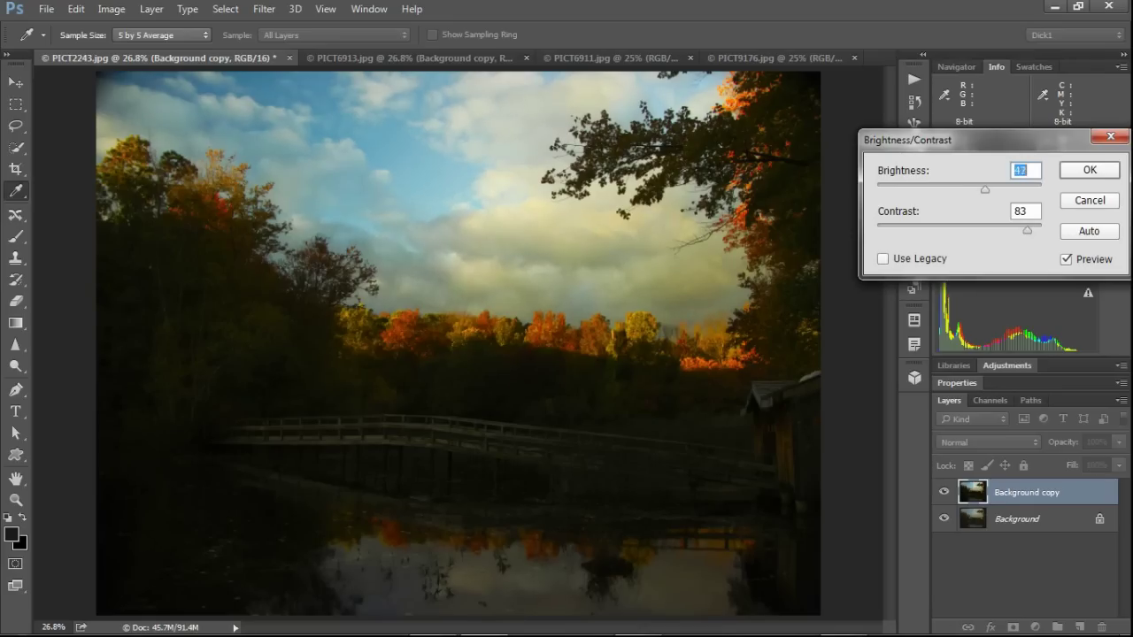
key("shift+Up")
key("Up")
key("Up")
key("Up")
key("Up")
key("Up")
key("Up")
key("Up")
key("Up")
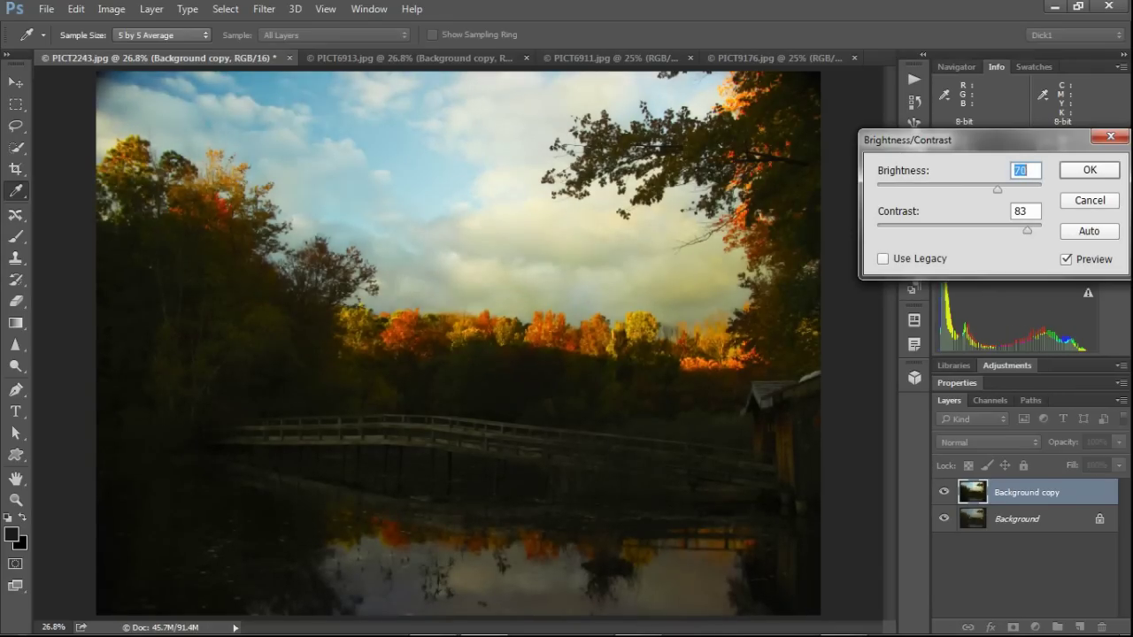
key("Down")
key("Down")
key("Down")
Step: Push the contrast up to 99
key("Tab")
key("shift+Up")
key("Up")
key("Up")
key("Up")
key("Up")
key("Up")
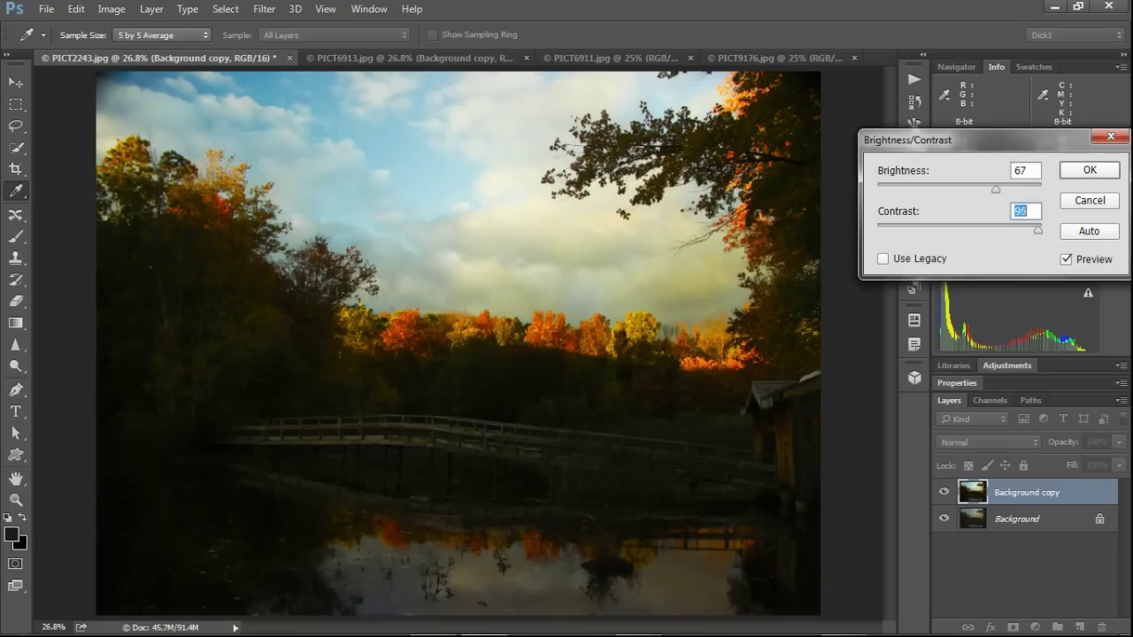
key("Up")
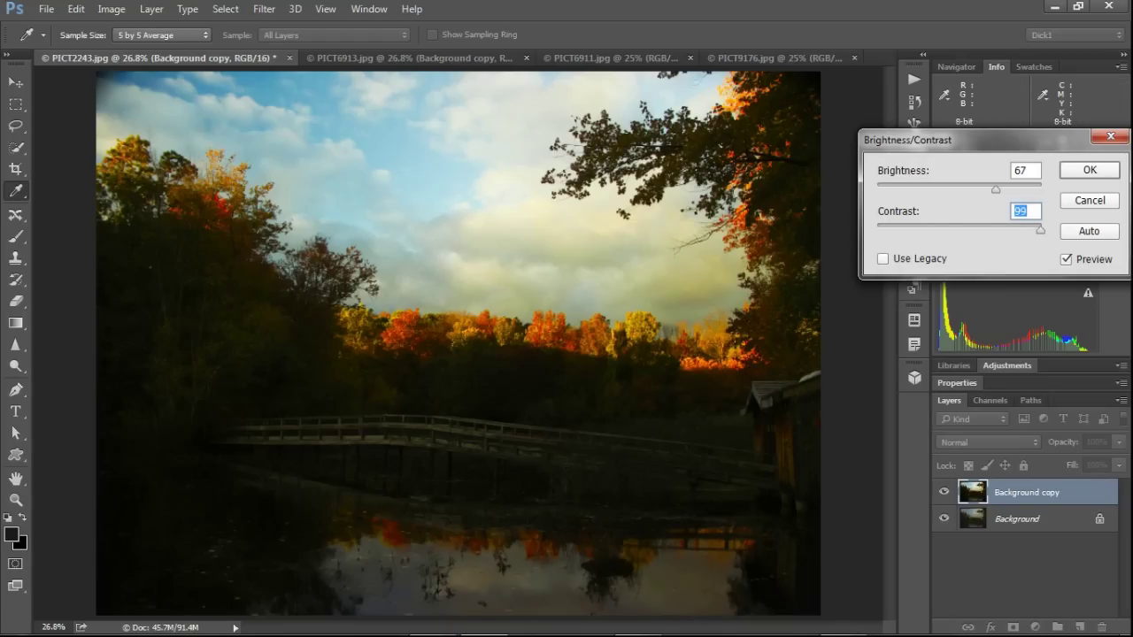
Step: Lower the contrast in steps to its minimum of -50
key("shift+Down")
key("shift+Down")
key("shift+Down")
key("shift+Down")
key("shift+Down")
key("shift+Down")
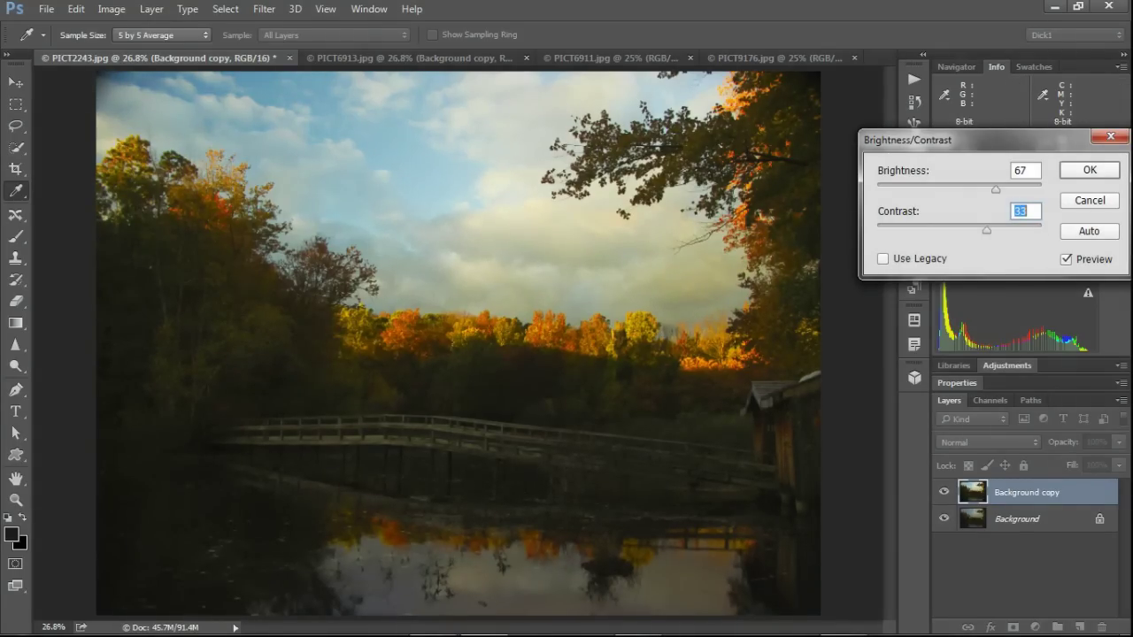
key("shift+Down")
key("shift+Down")
key("shift+Down")
key("shift+Down")
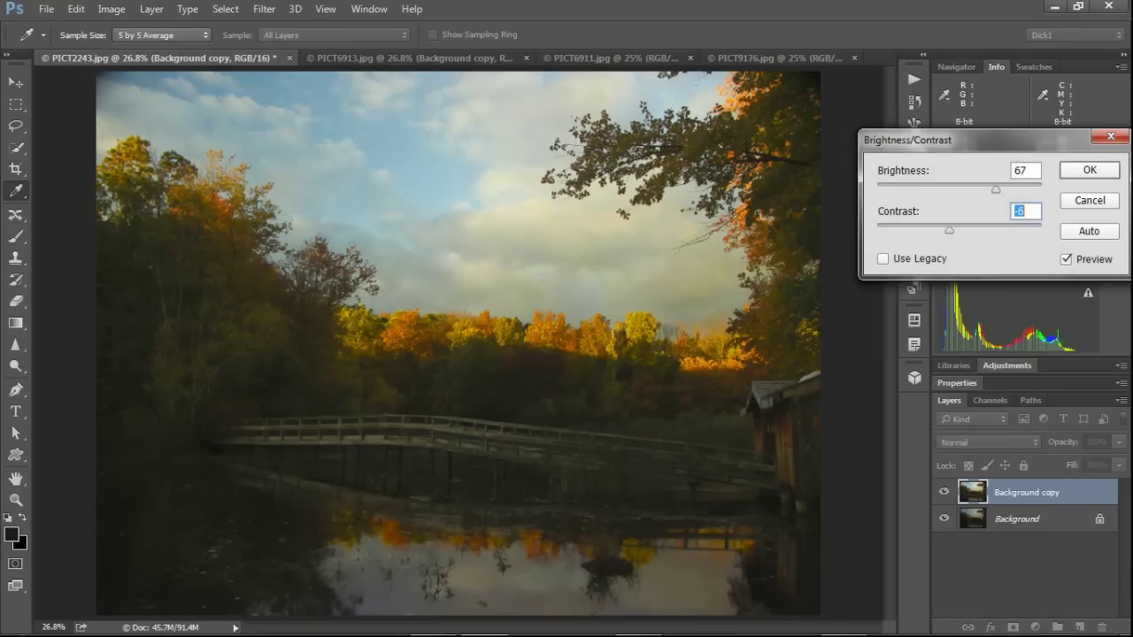
key("shift+Down")
key("shift+Down")
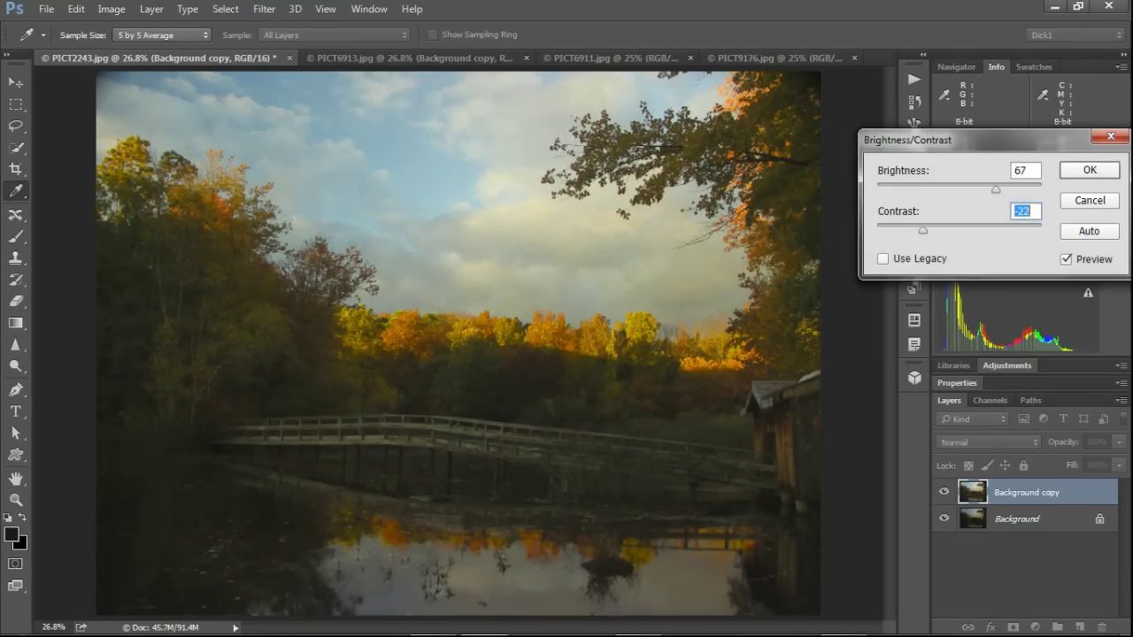
key("shift+Down")
key("shift+Down")
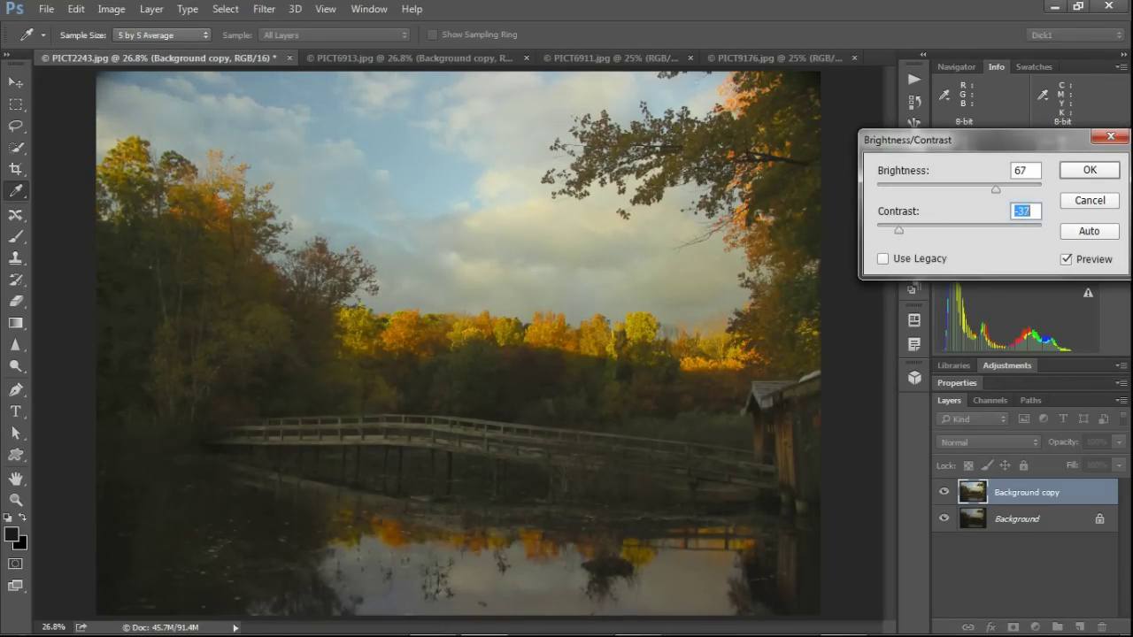
key("shift+Down")
key("shift+Down")
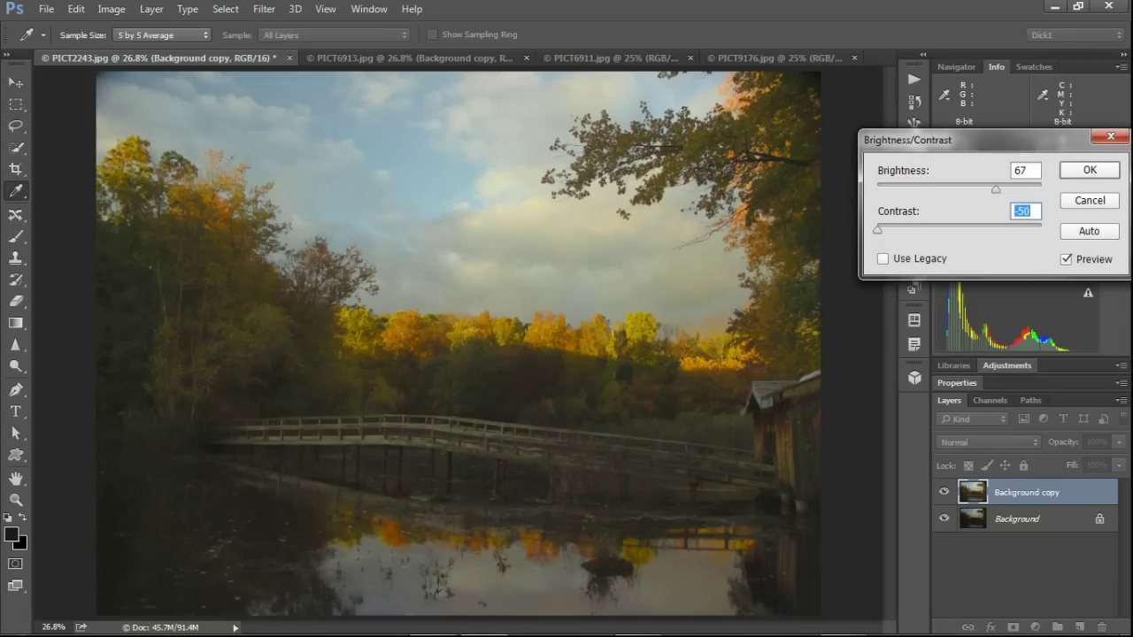
Step: Raise the brightness through 88 and 103 up to 108
key("shift+Tab")
key("shift+Down")
key("shift+Down")
key("shift+Down")
key("shift+Down")
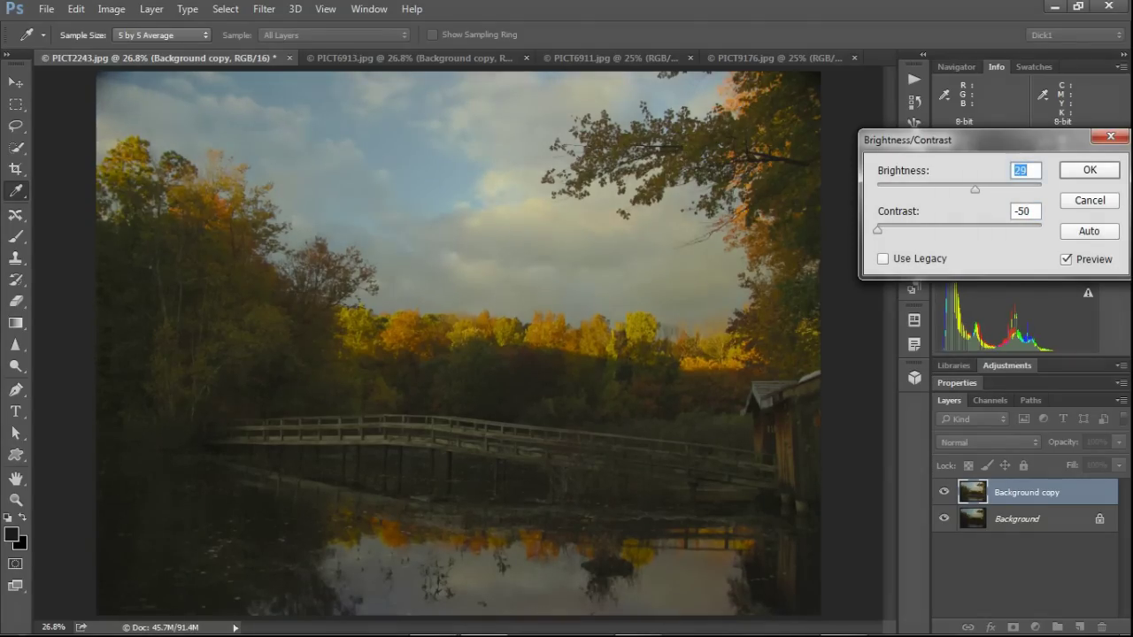
key("shift+Up")
key("shift+Up")
key("shift+Up")
key("shift+Up")
key("shift+Up")
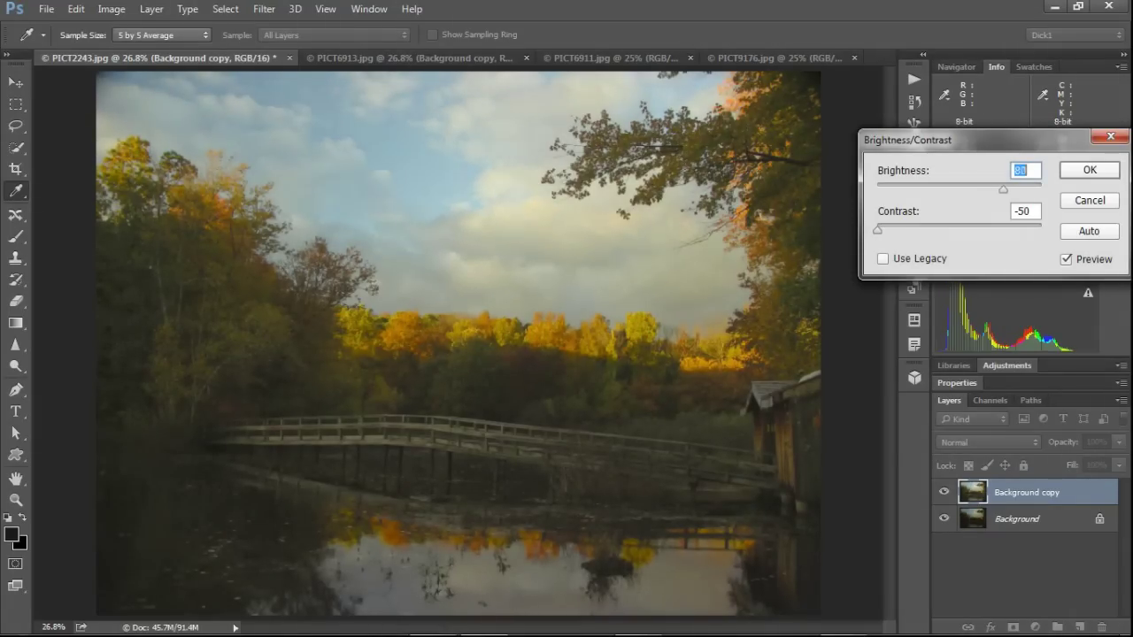
key("shift+Up")
key("shift+Up")
key("Up")
key("Up")
key("Up")
key("Up")
key("Up")
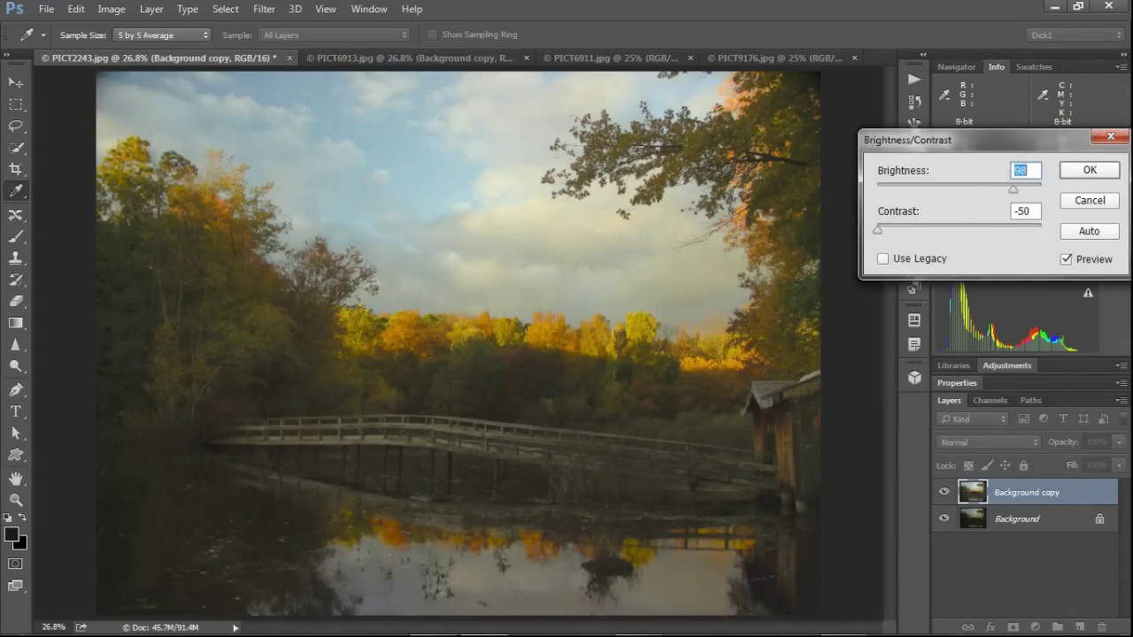
key("Up")
key("Up")
key("Up")
key("Up")
key("Up")
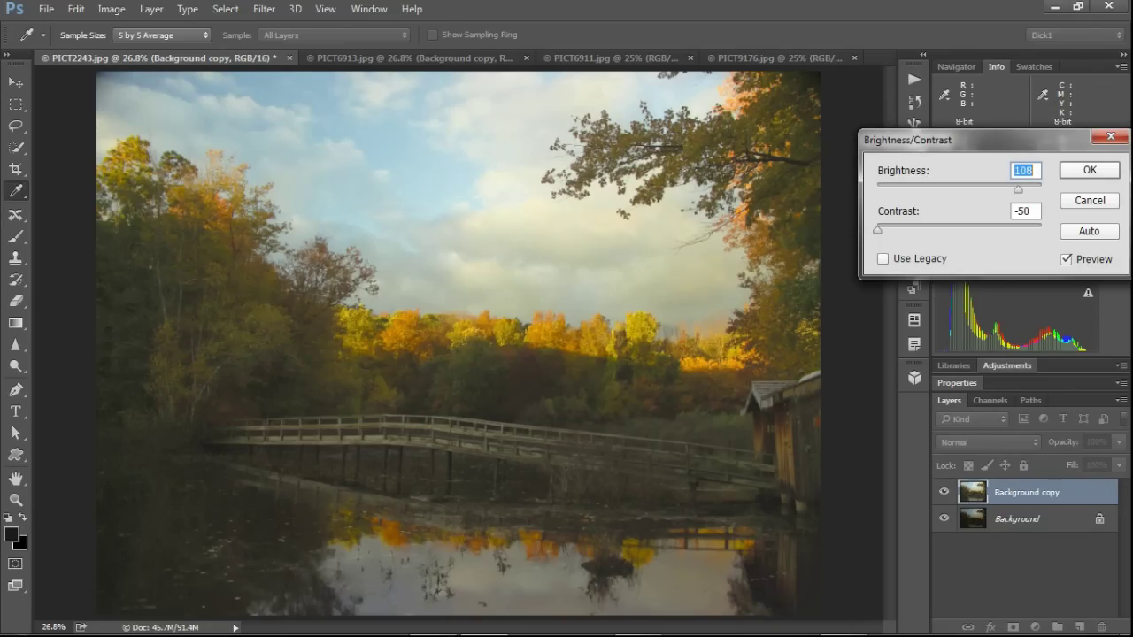
key("alt+p")
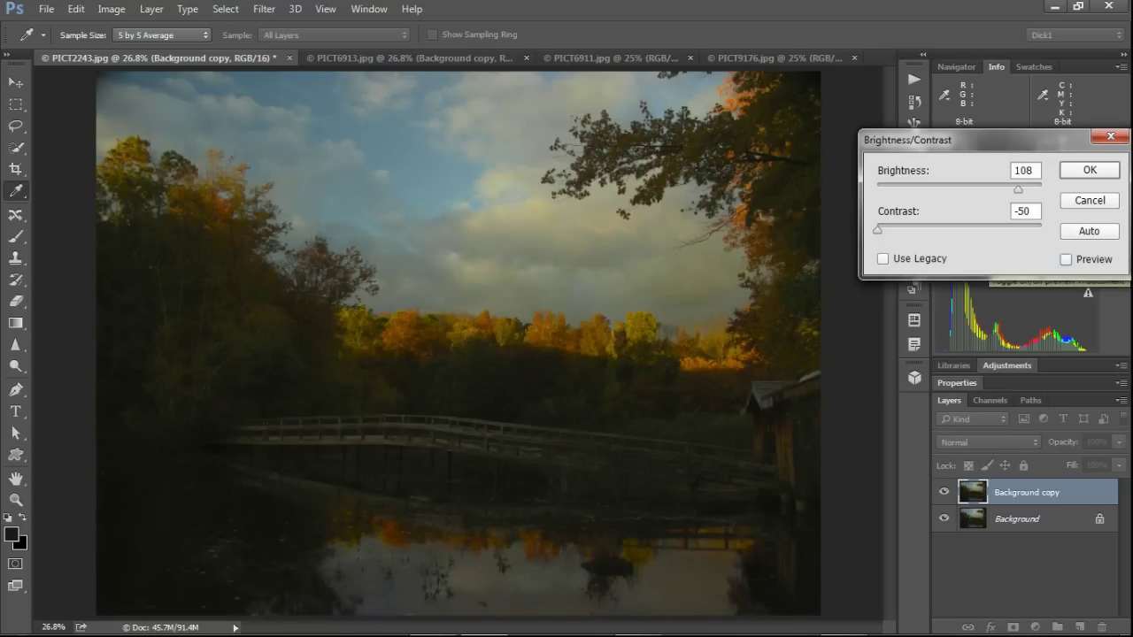
key("alt+p")
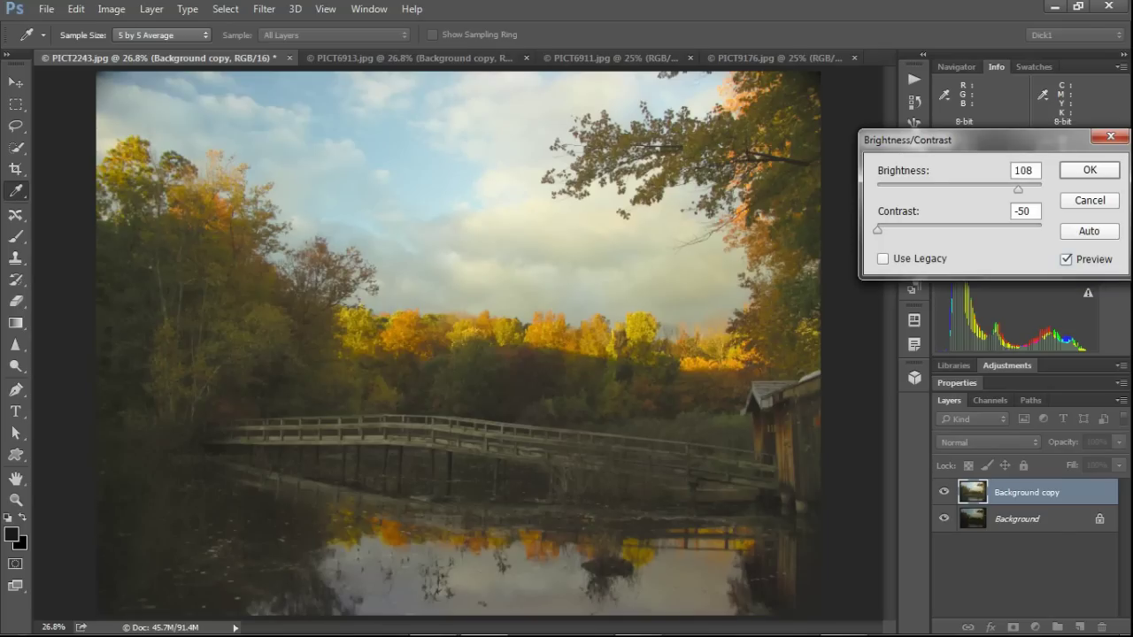
key("alt+p")
key("alt+p")
key("p")
key("p")
key("p")
key("p")
key("p")
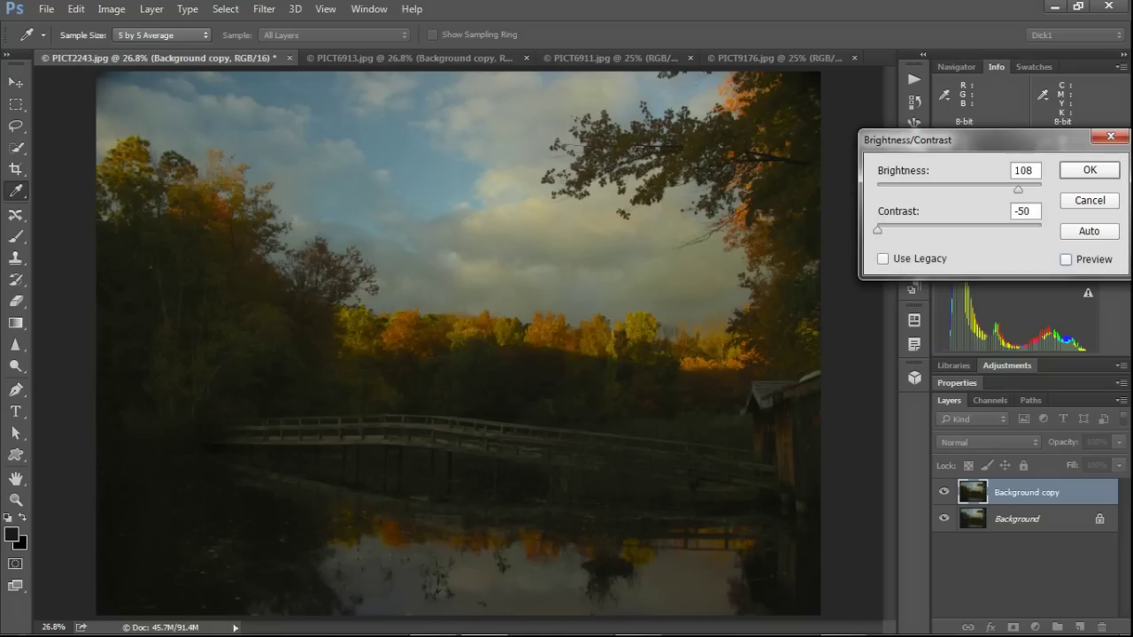
key("p")
key("p")
key("p")
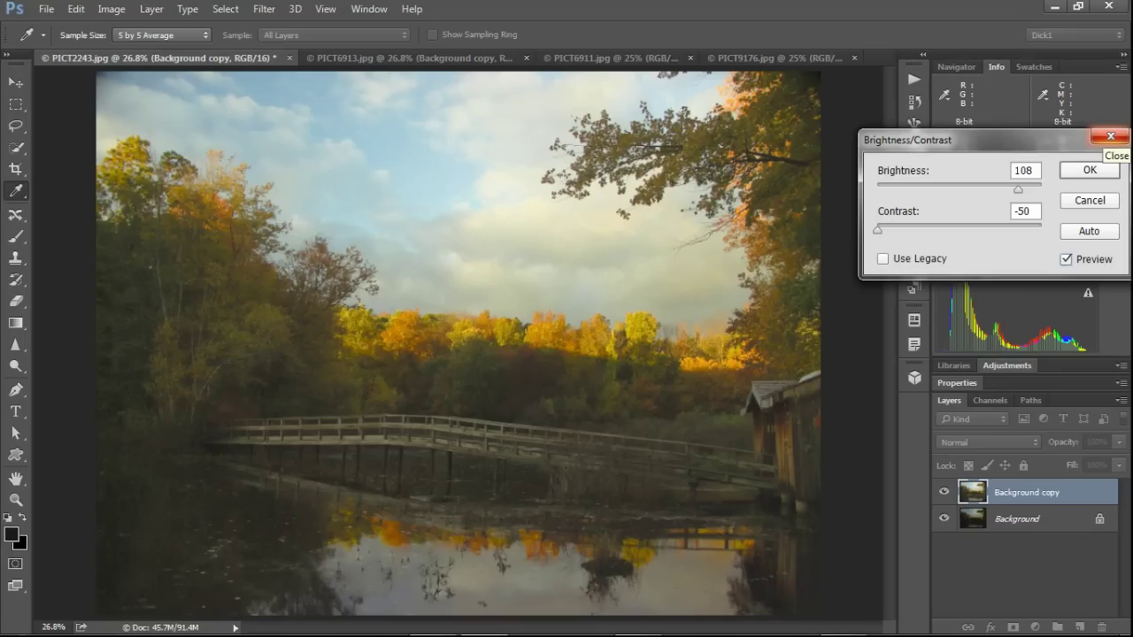
Step: Cancel Brightness/Contrast and open Image > Adjustments > Levels, moving its dialog off the photo
left_click(1110, 136)
key("h")
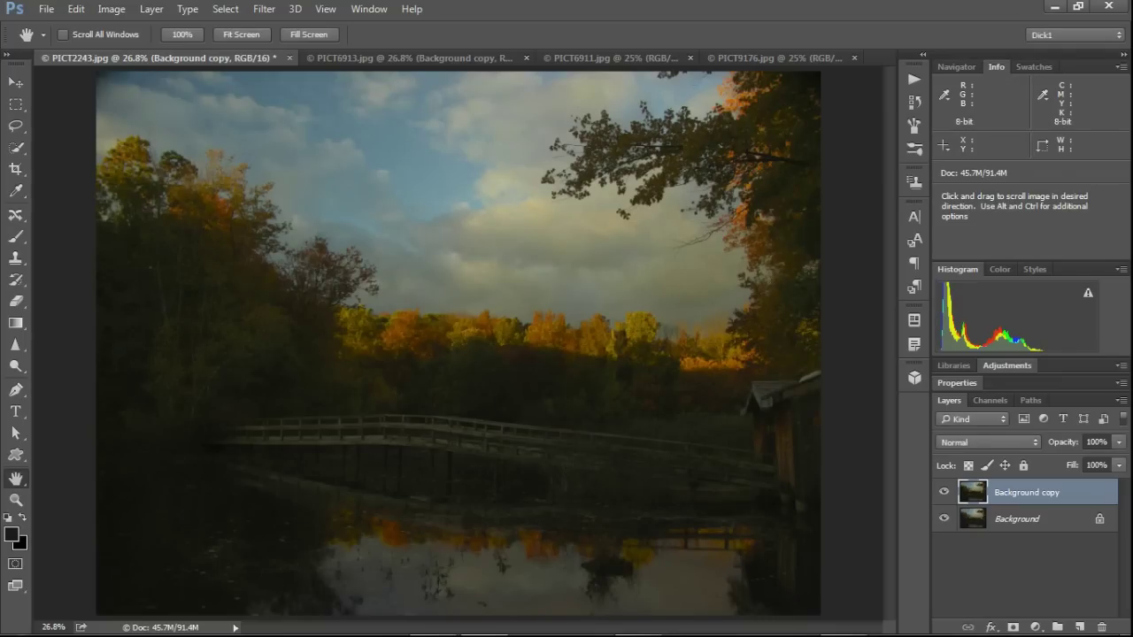
left_click(111, 9)
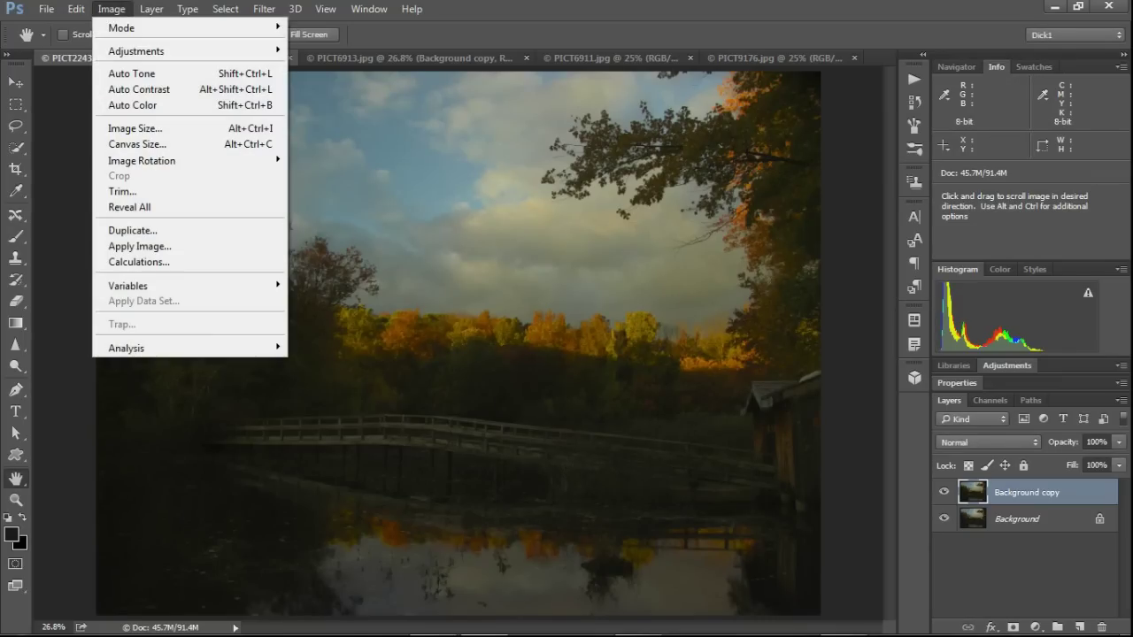
mouse_move(137, 50)
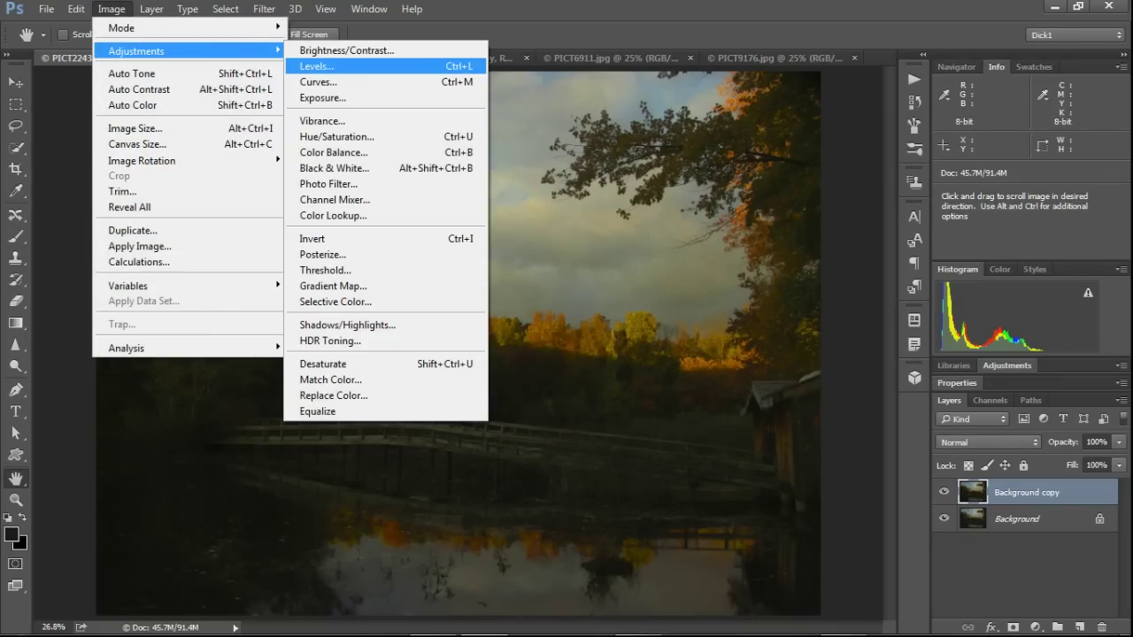
key("Return")
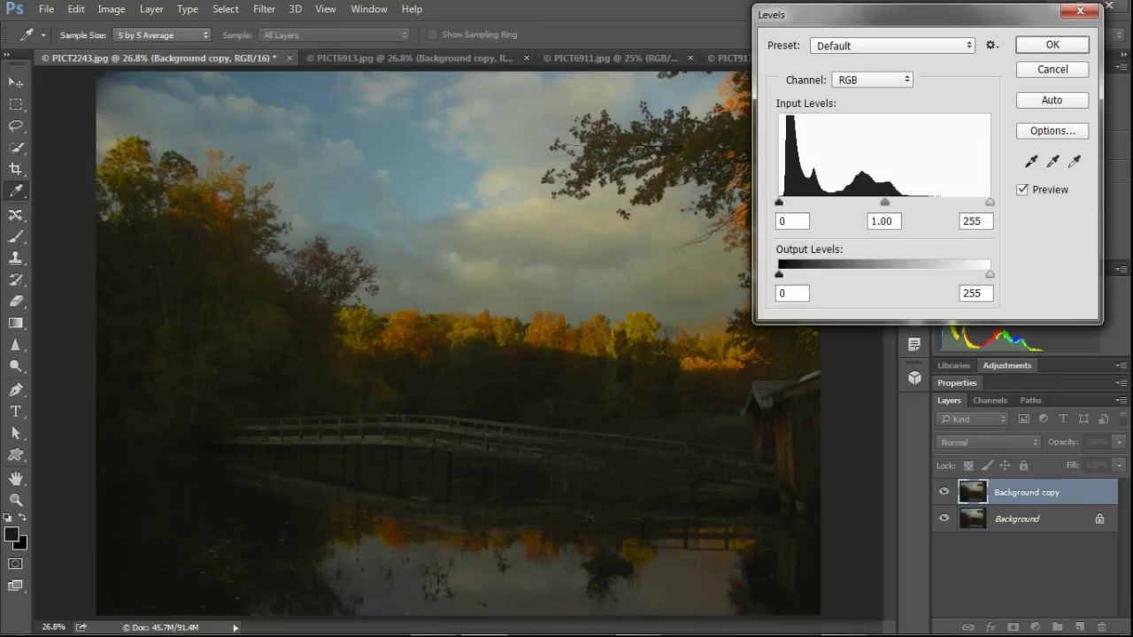
left_click_drag(841, 15, 148, 299)
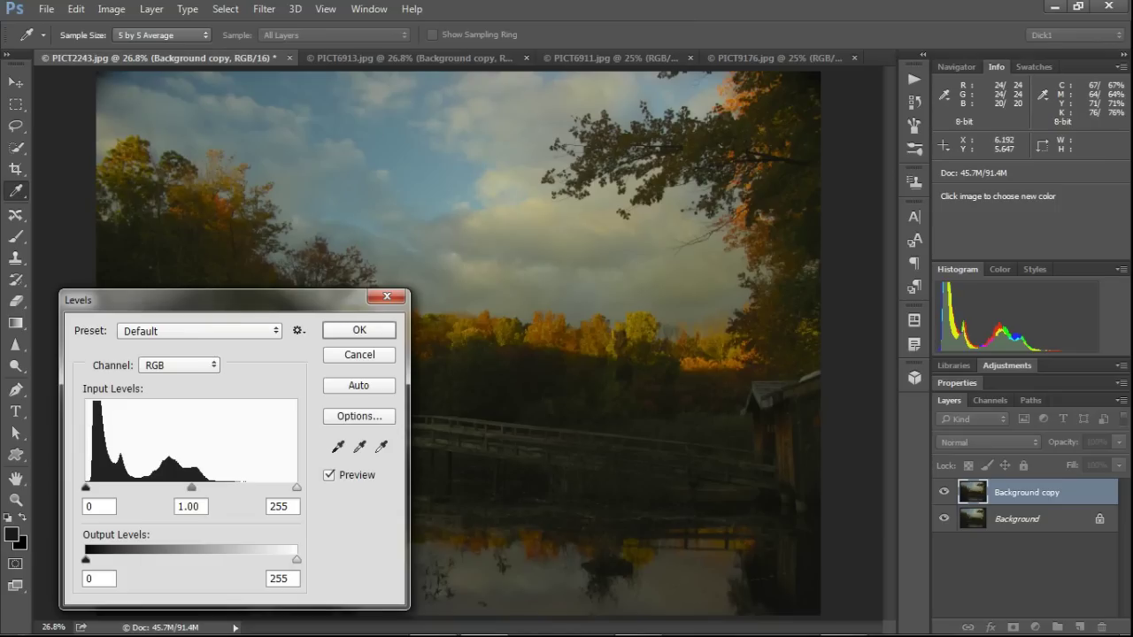
Step: Drag the black input point to 6, then set it to 3, toggling Preview to compare
key("space")
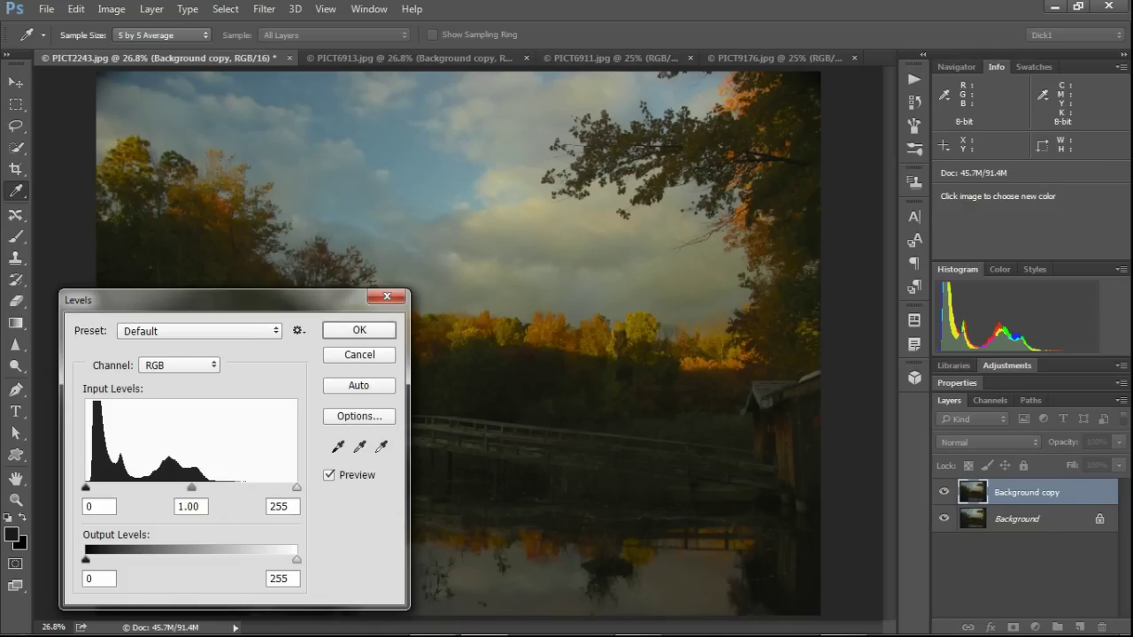
left_click_drag(177, 300, 540, 276)
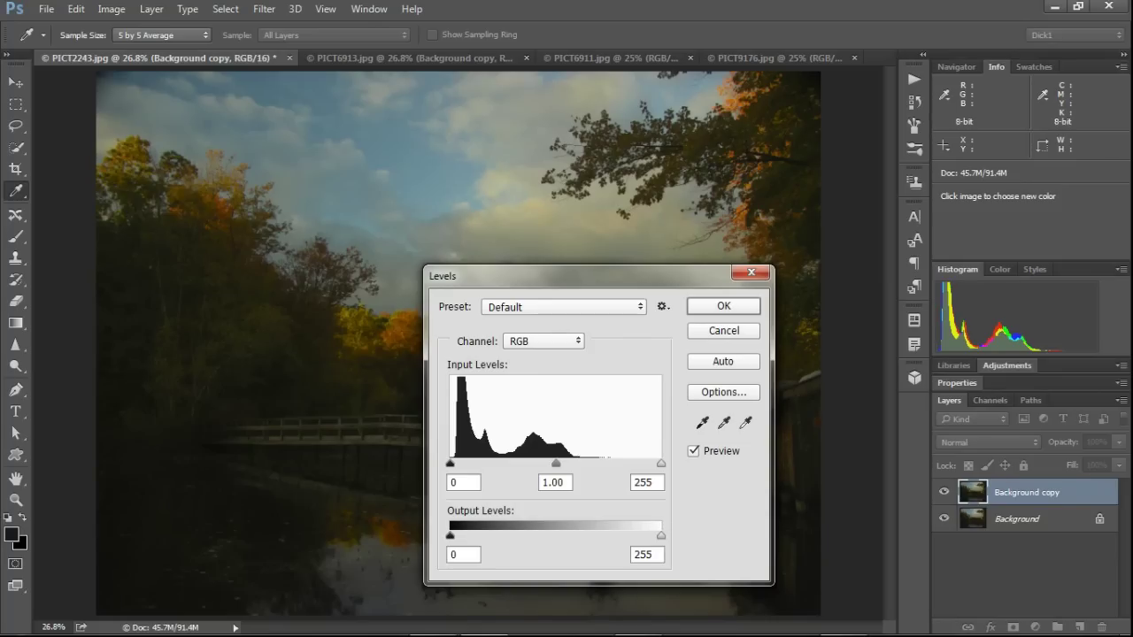
left_click_drag(451, 463, 455, 463)
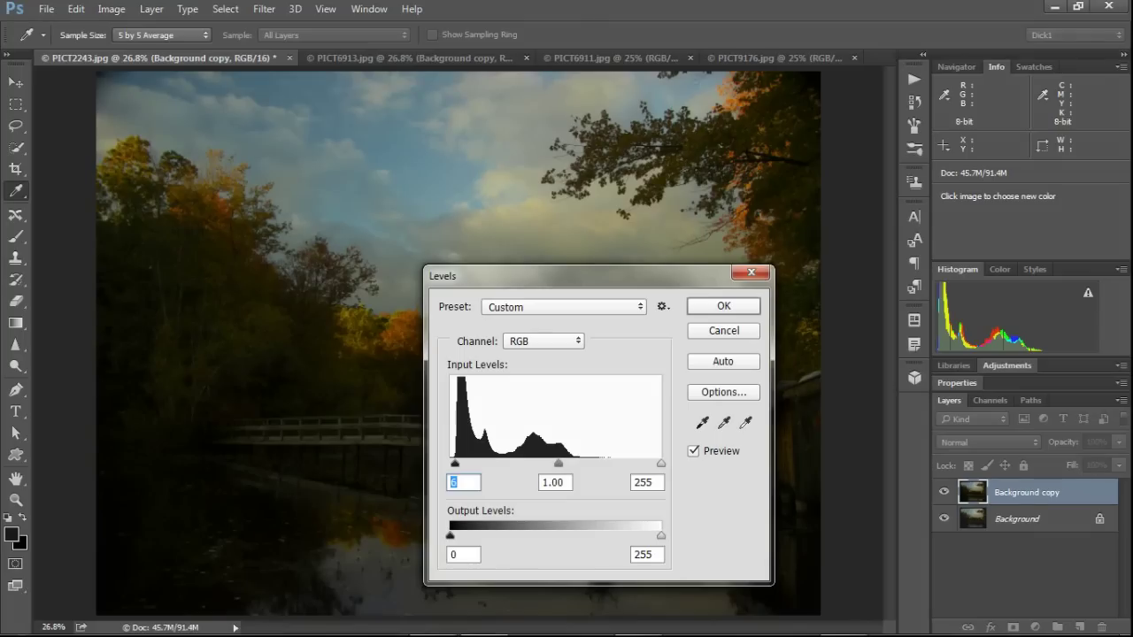
left_click(693, 451)
left_click(693, 450)
key("alt+p")
key("alt+p")
key("alt+p")
key("alt+p")
key("Down")
key("Down")
key("Down")
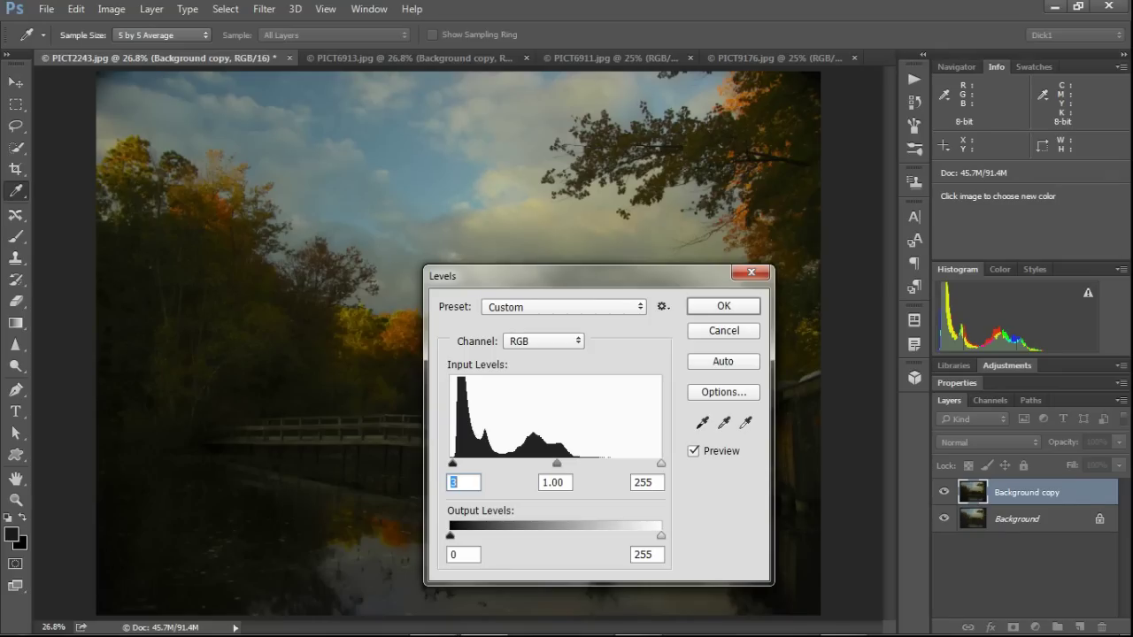
key("alt+p")
key("alt+p")
key("alt+p")
key("alt+p")
key("alt+p")
key("alt+p")
key("alt+p")
key("alt+p")
left_click_drag(531, 275, 135, 289)
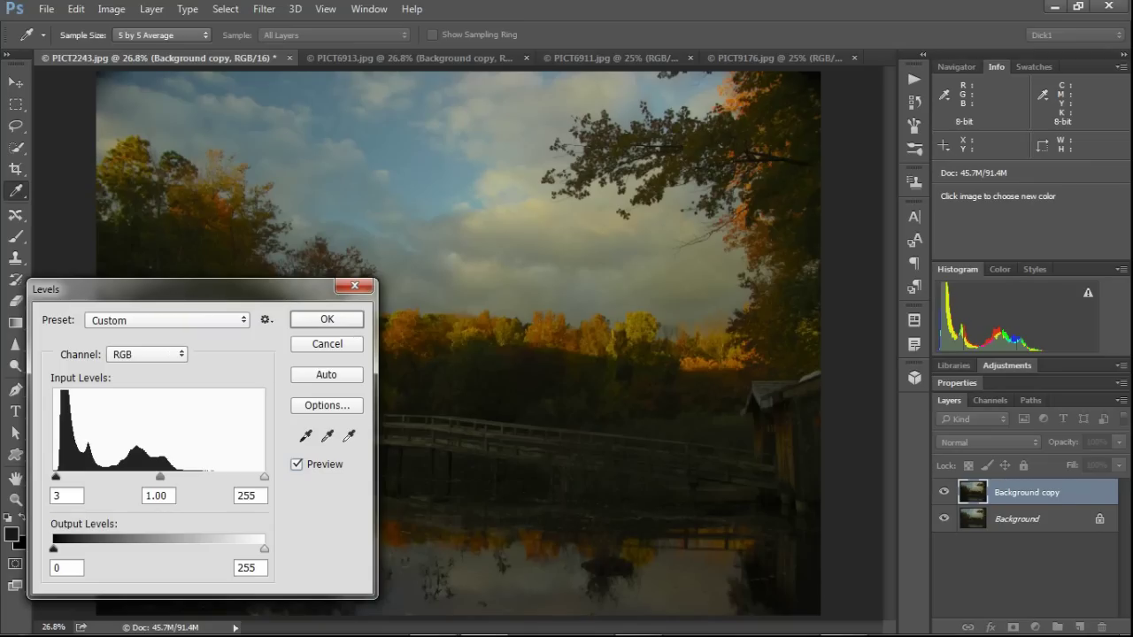
Step: Drag the white input point down to 151, then fine-tune it through 181 to 168
left_click_drag(264, 476, 178, 476)
left_click(247, 495)
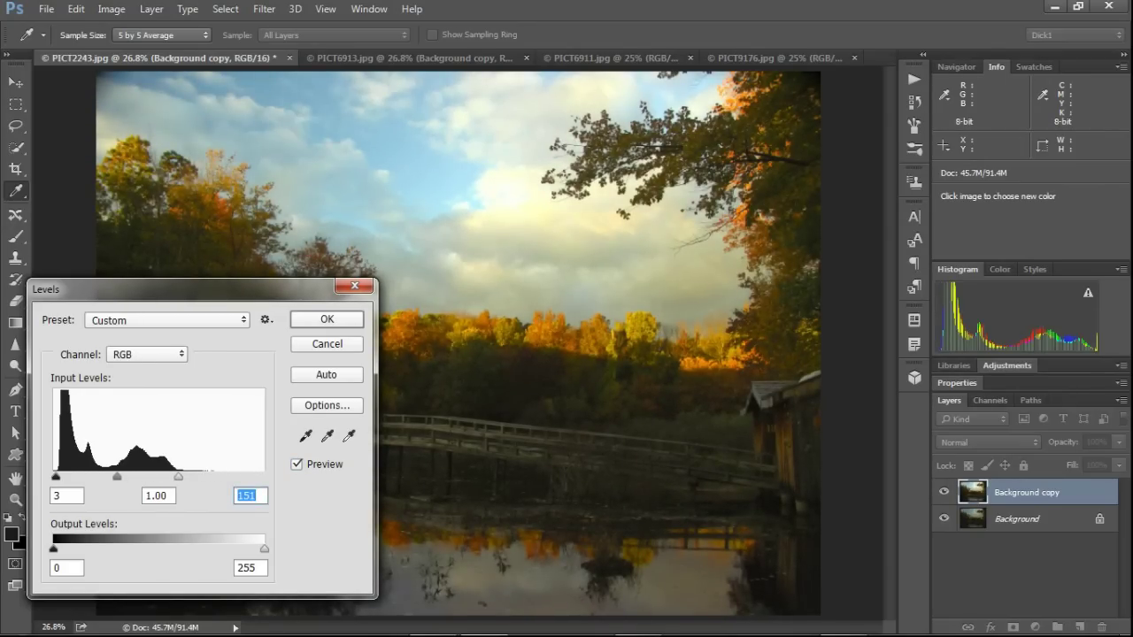
left_click(251, 495)
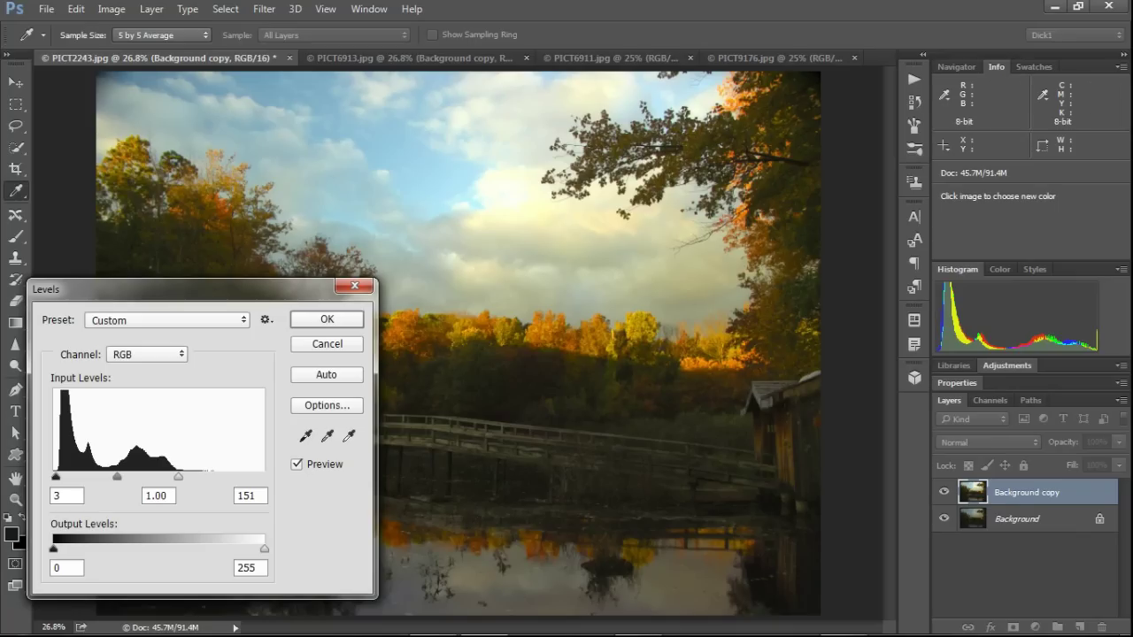
key("Up")
key("Up")
key("Up")
key("Up")
key("Up")
key("Up")
key("Up")
key("Up")
key("Up")
key("Up")
key("Up")
key("Up")
key("Up")
key("Up")
key("Up")
key("Up")
key("Up")
key("Up")
key("Up")
key("Up")
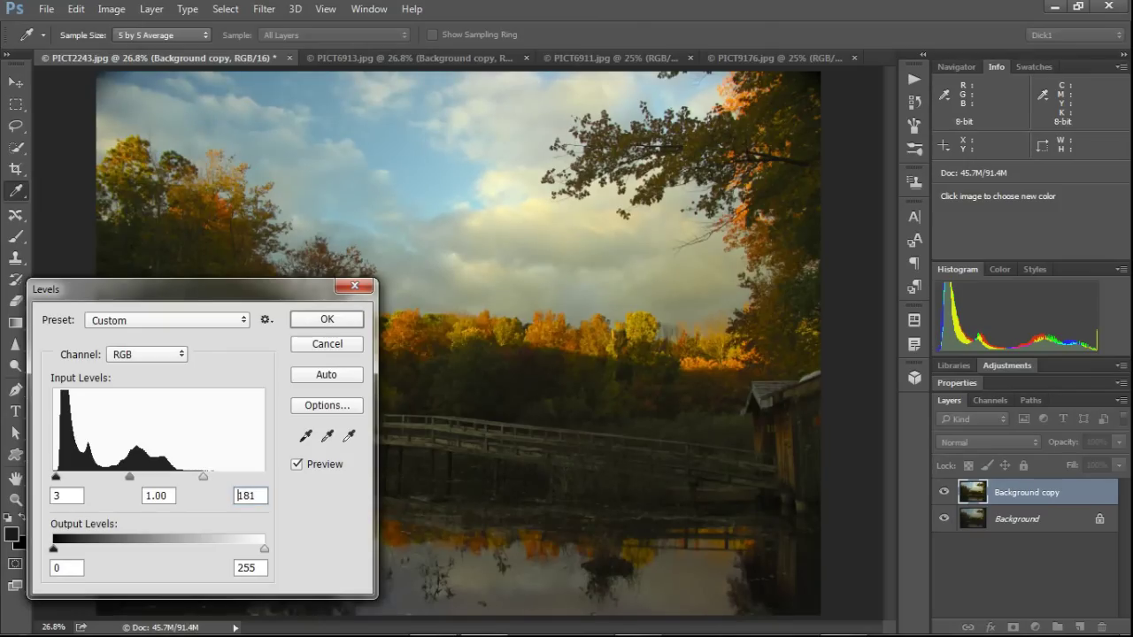
double_click(238, 496)
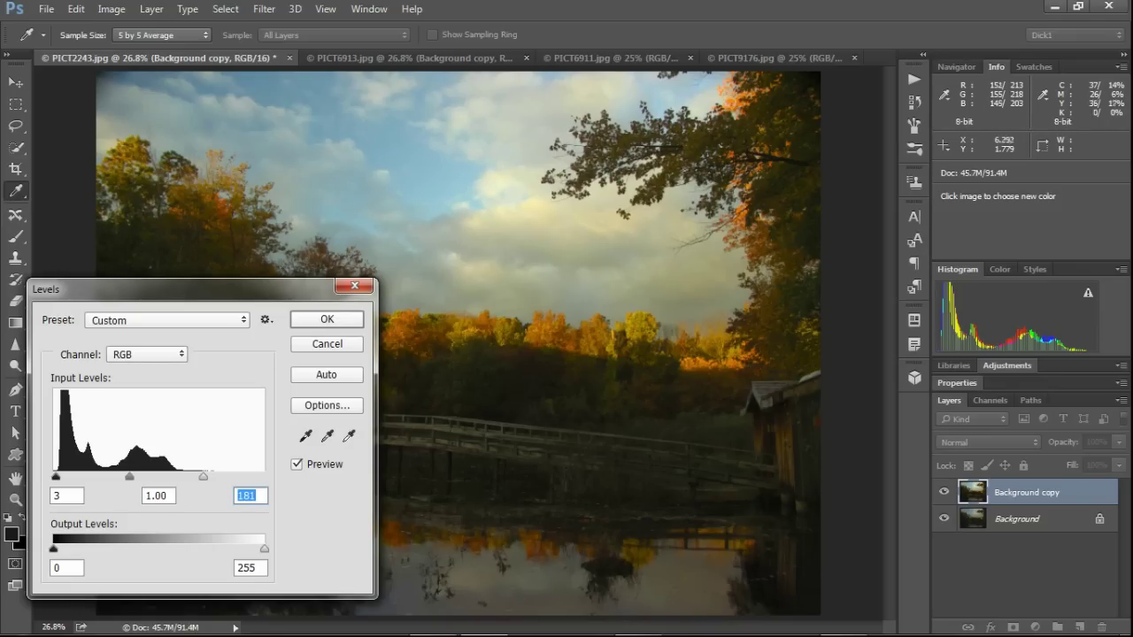
key("Down")
key("Down")
key("Down")
key("Down")
key("Down")
key("Down")
key("Down")
key("Down")
key("Down")
key("Down")
key("Down")
key("Down")
key("Down")
key("Down")
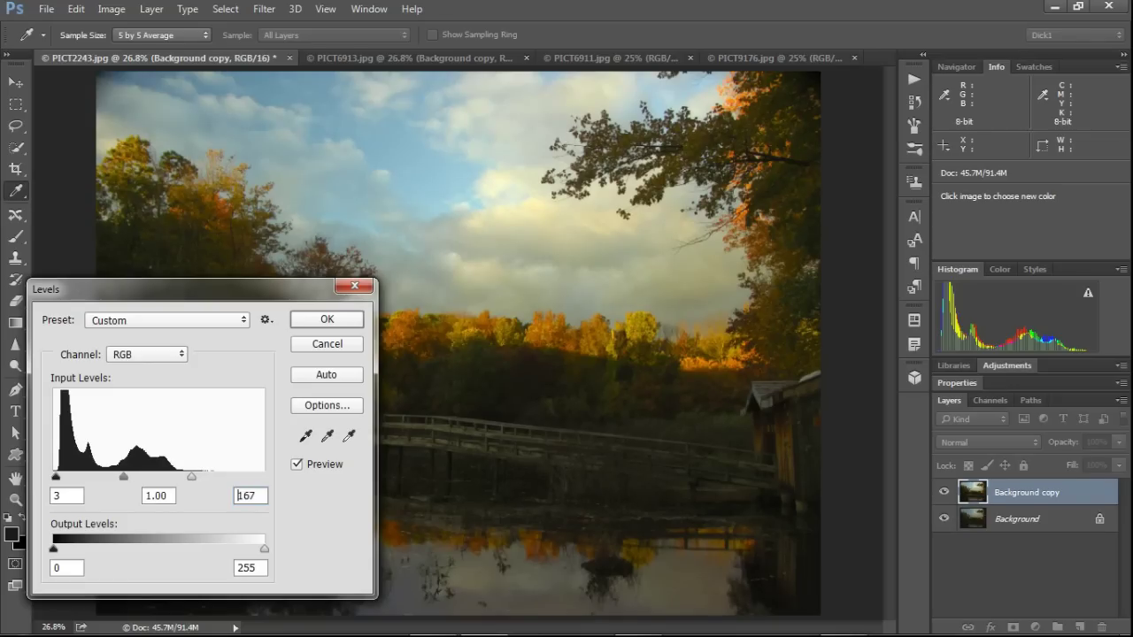
key("Up")
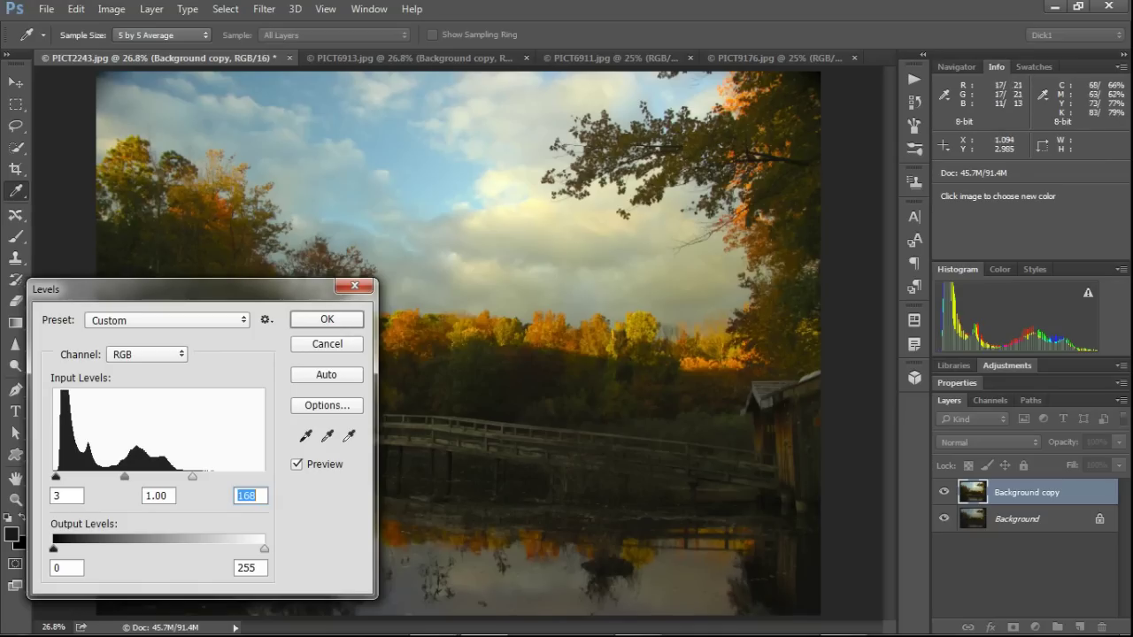
left_click_drag(177, 289, 939, 103)
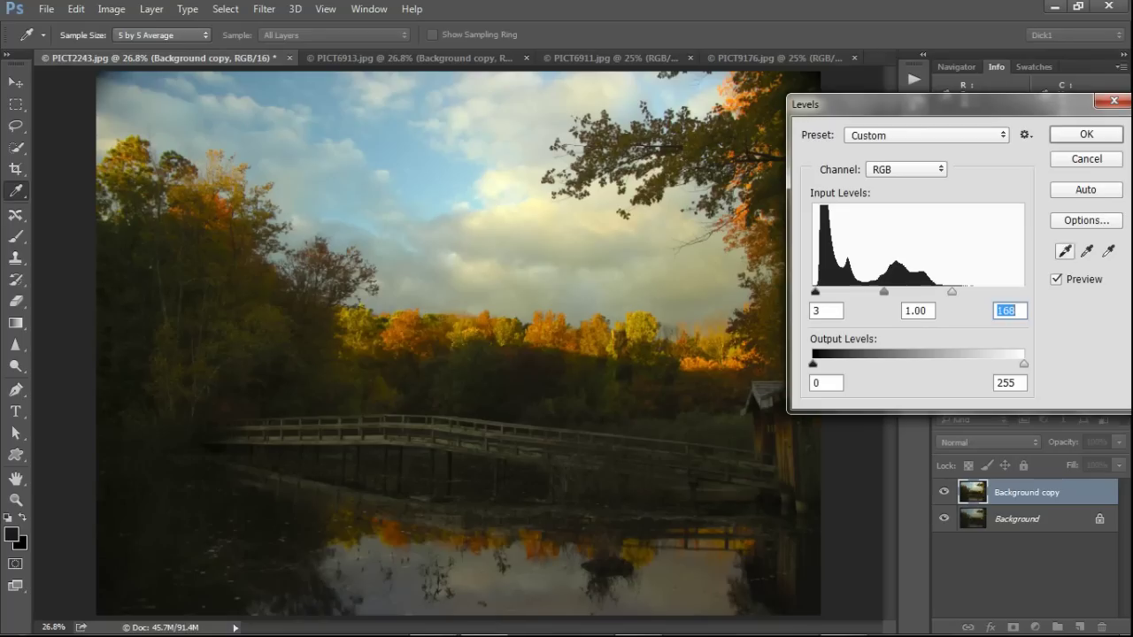
key("alt+p")
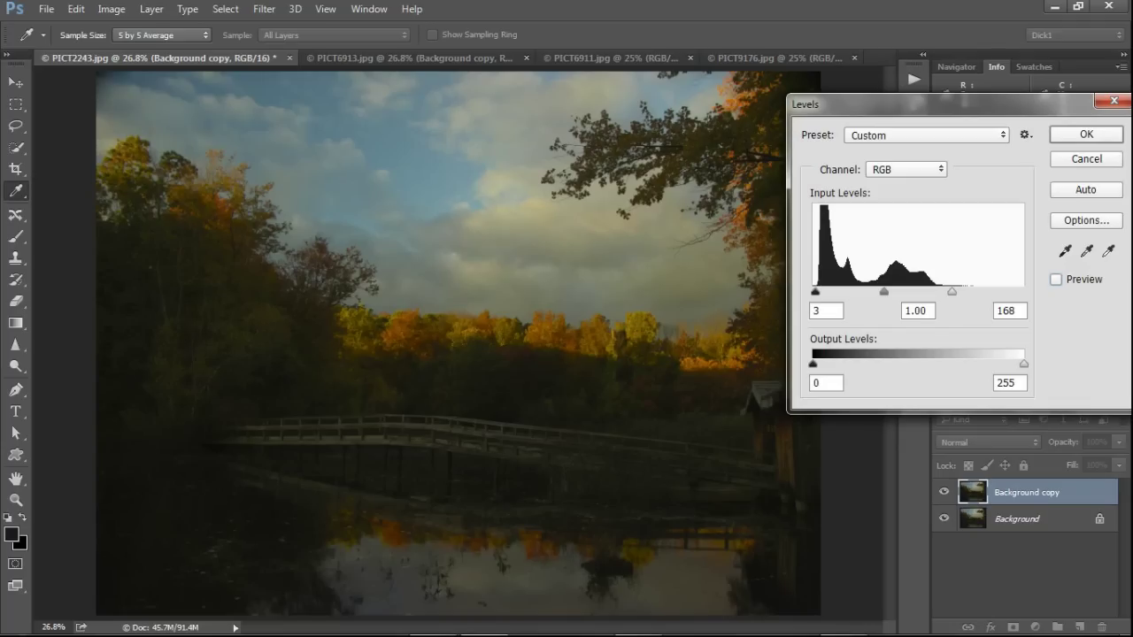
key("p")
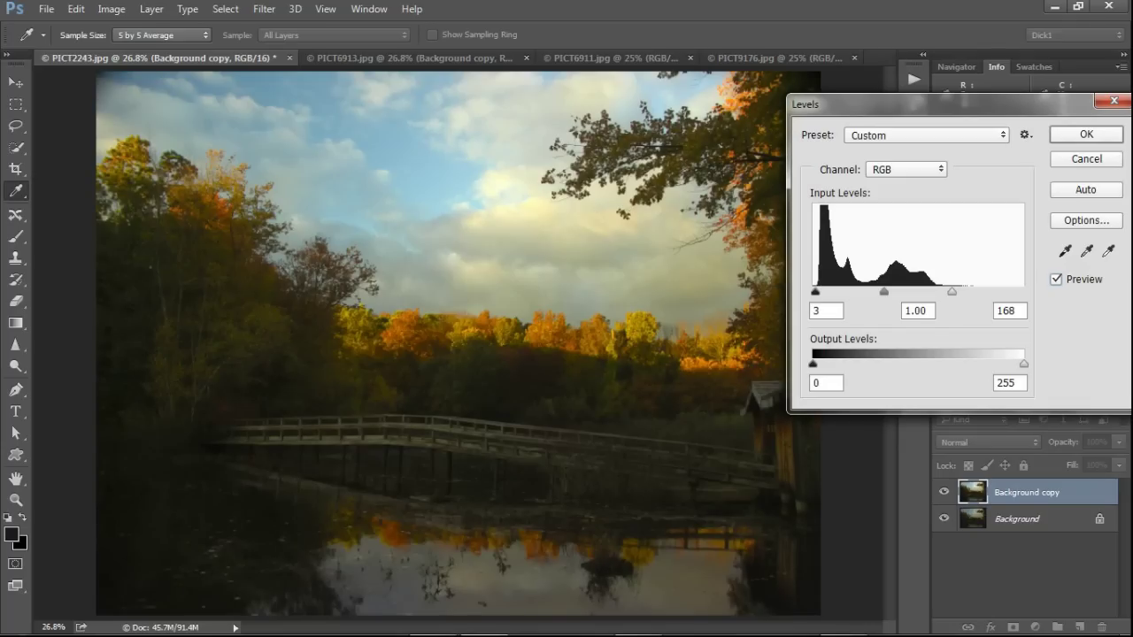
key("p")
key("p")
key("p")
key("p")
key("p")
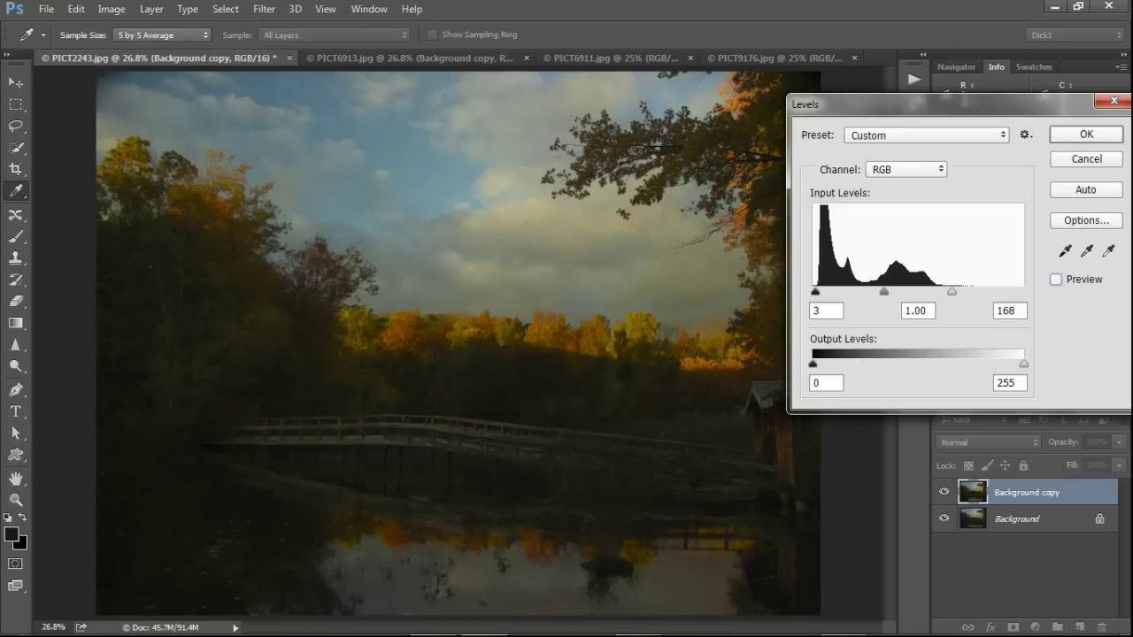
key("p")
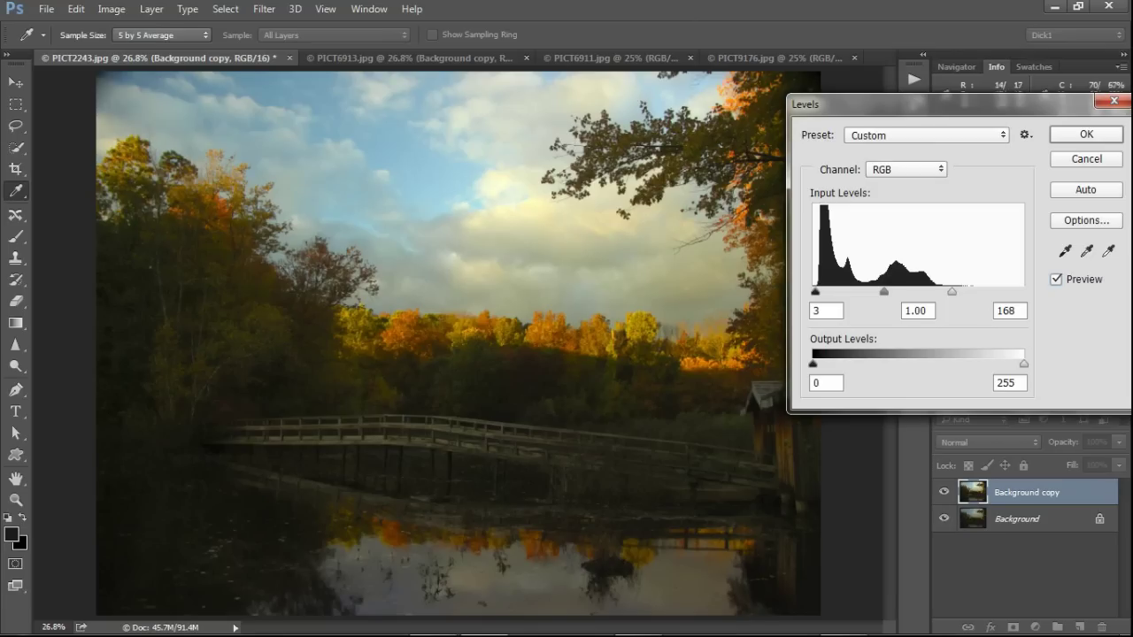
Step: Set the Levels input black to 11 and narrow the output levels to 50–170
left_click_drag(816, 292, 821, 291)
left_click(819, 311)
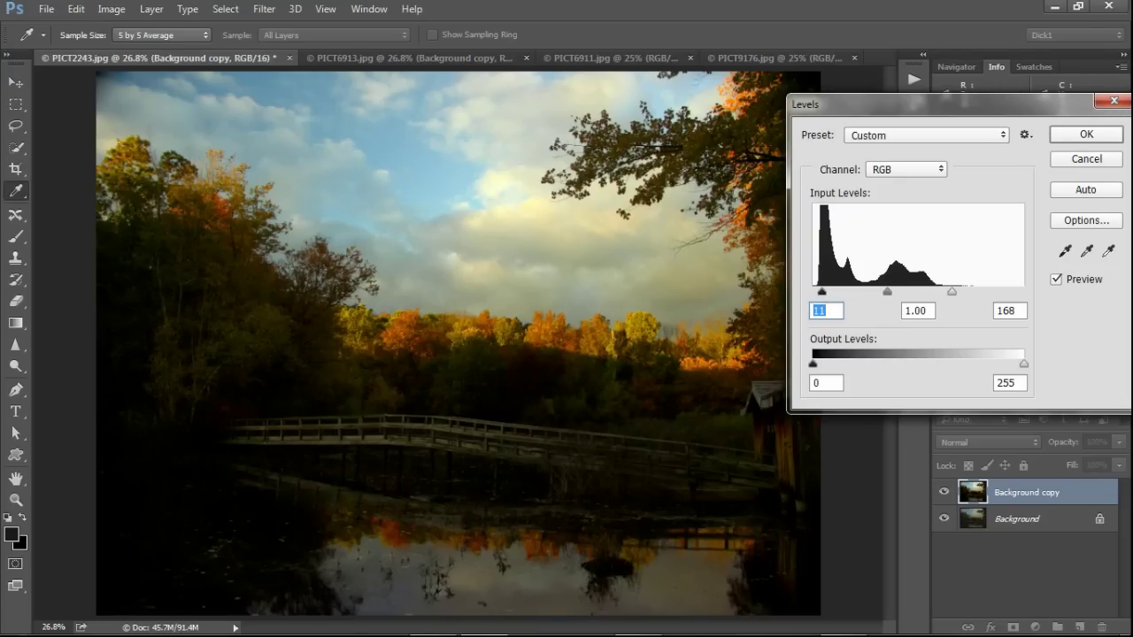
left_click_drag(812, 364, 828, 364)
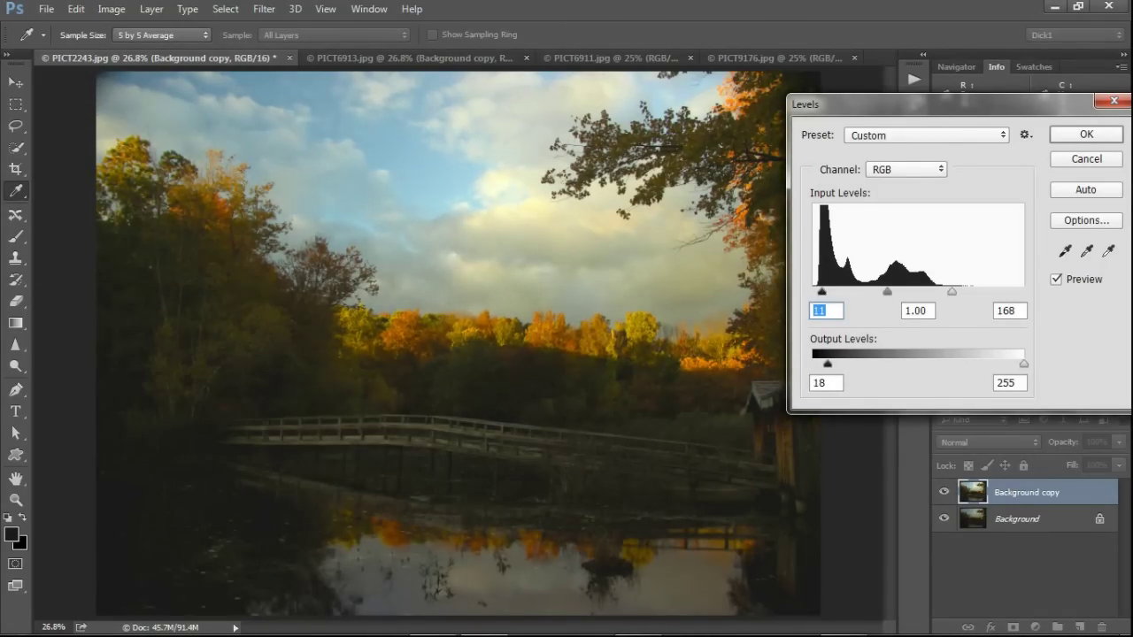
left_click(825, 382)
left_click_drag(1024, 364, 969, 363)
key("Down")
key("Down")
key("Down")
key("Down")
key("Down")
key("Down")
key("Down")
key("Down")
key("Down")
key("Down")
key("Down")
key("Down")
key("Down")
key("Down")
key("Down")
key("Down")
key("Down")
key("Down")
key("Down")
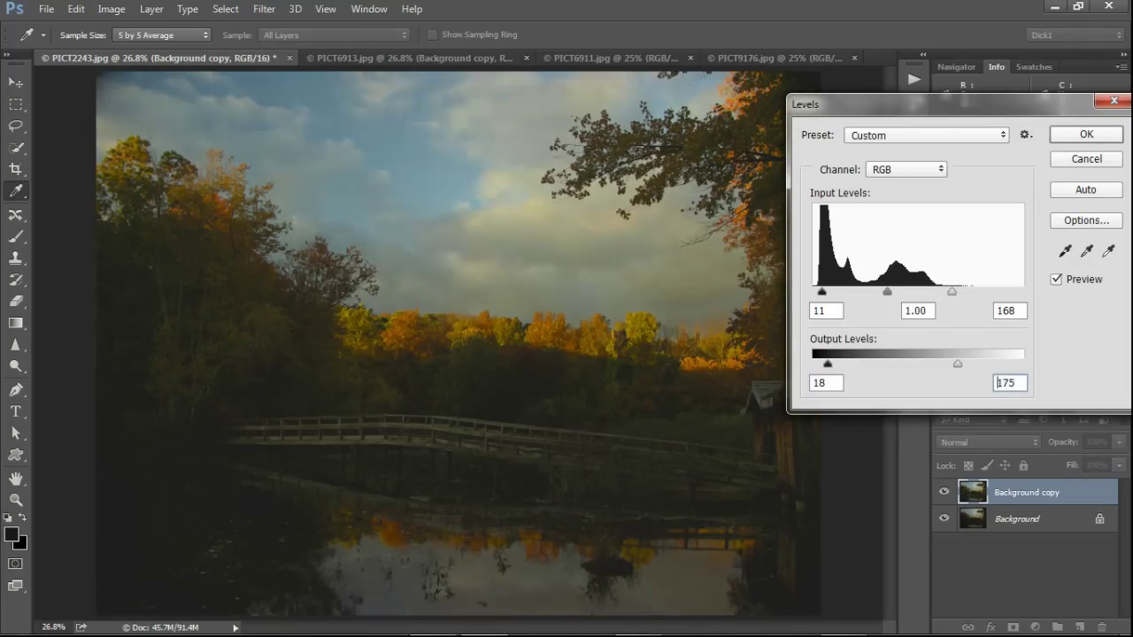
left_click_drag(827, 364, 854, 364)
left_click_drag(885, 104, 634, 66)
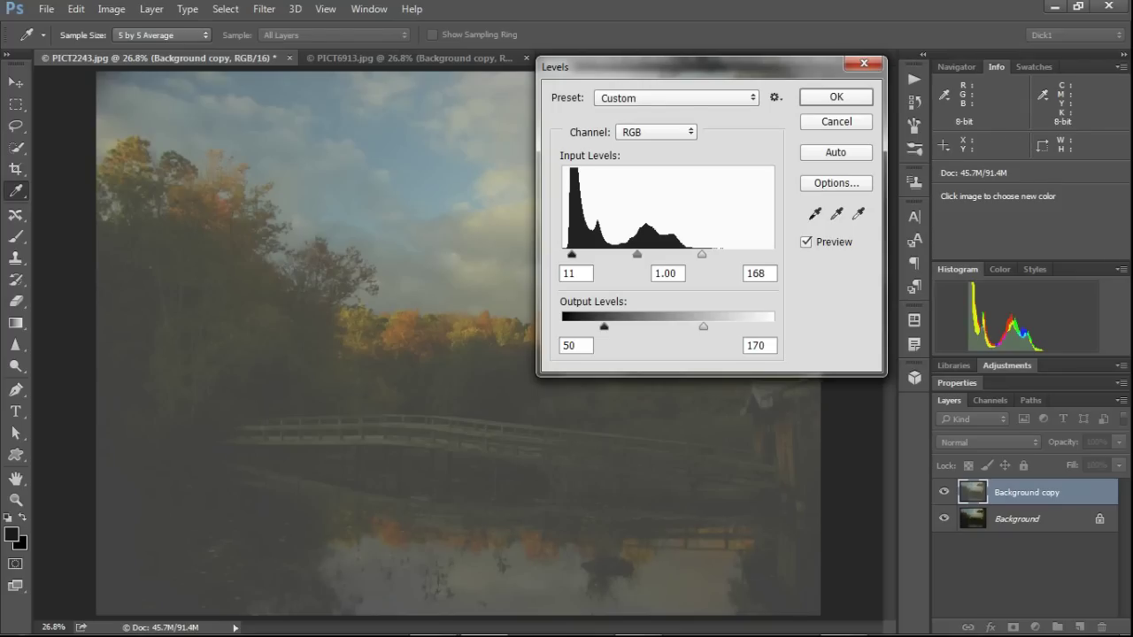
Step: Restore the Levels output white point to 255
type("1")
key("Tab")
type("255")
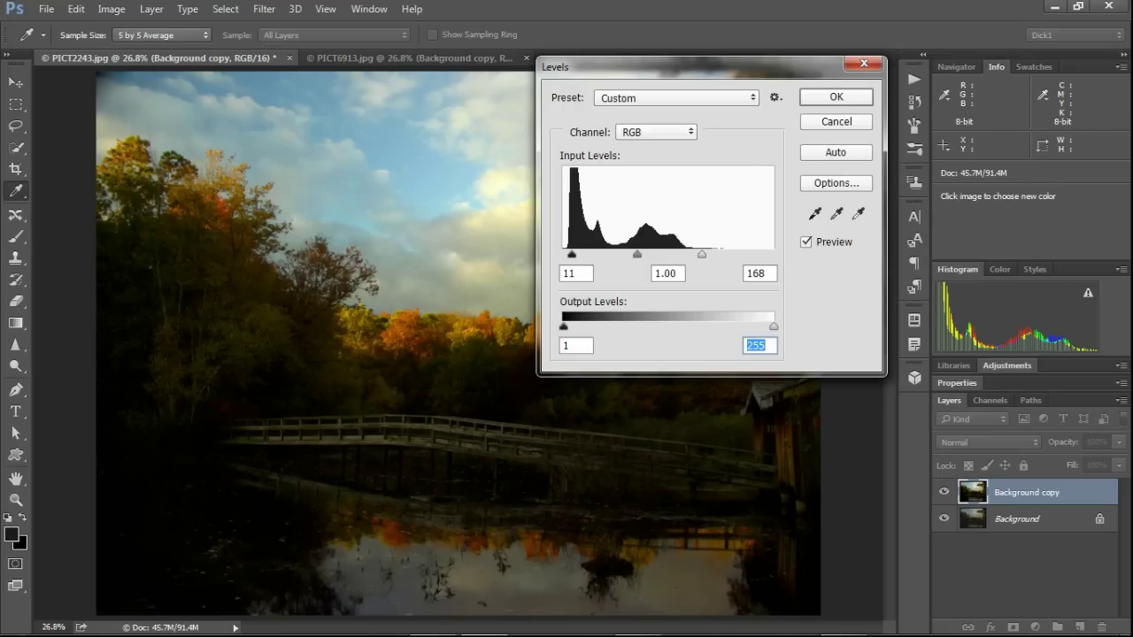
Step: Set the Levels output range to 16 black and 238 white
key("shift+Tab")
type("16")
key("Tab")
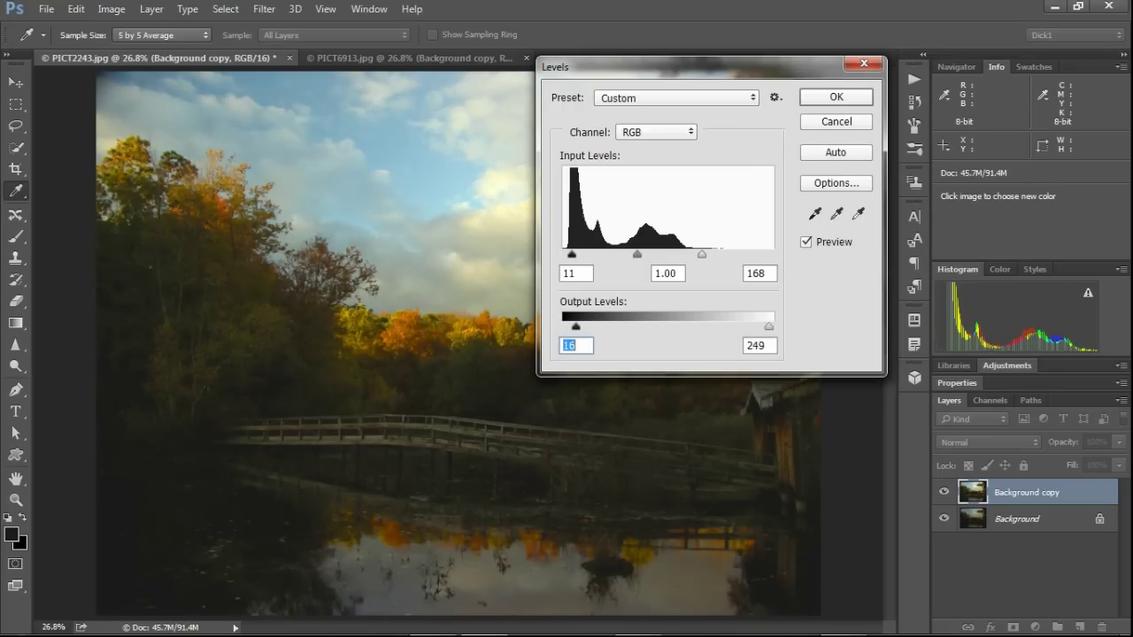
type("238")
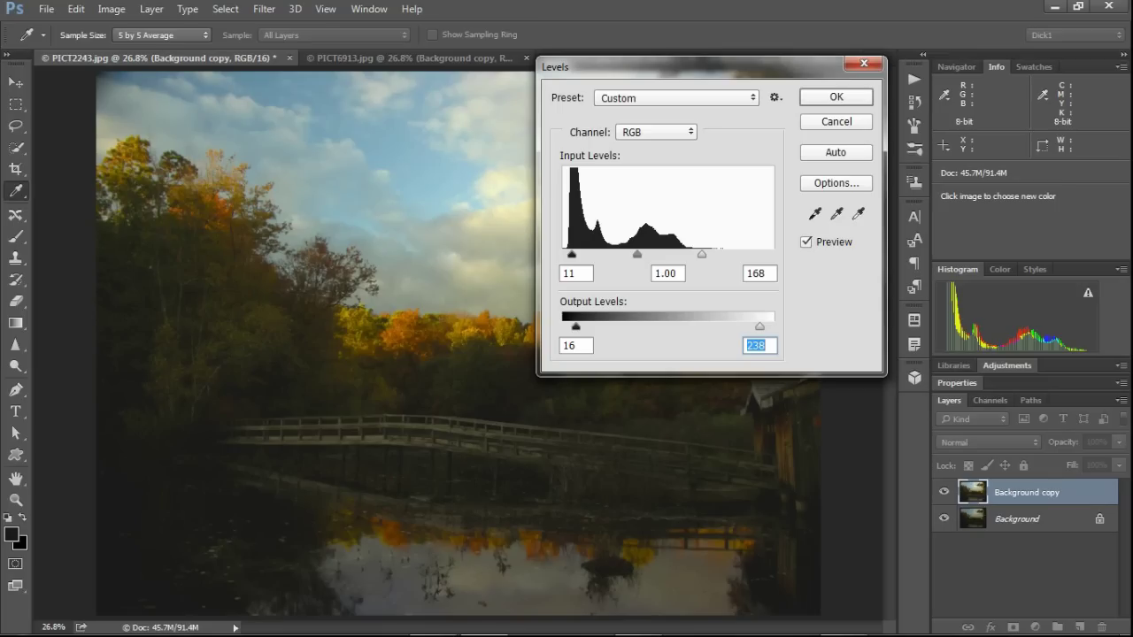
Step: Reset Levels output to 0–255 and input black to 0, then raise midtone gamma to about 1.13
left_click_drag(577, 327, 563, 326)
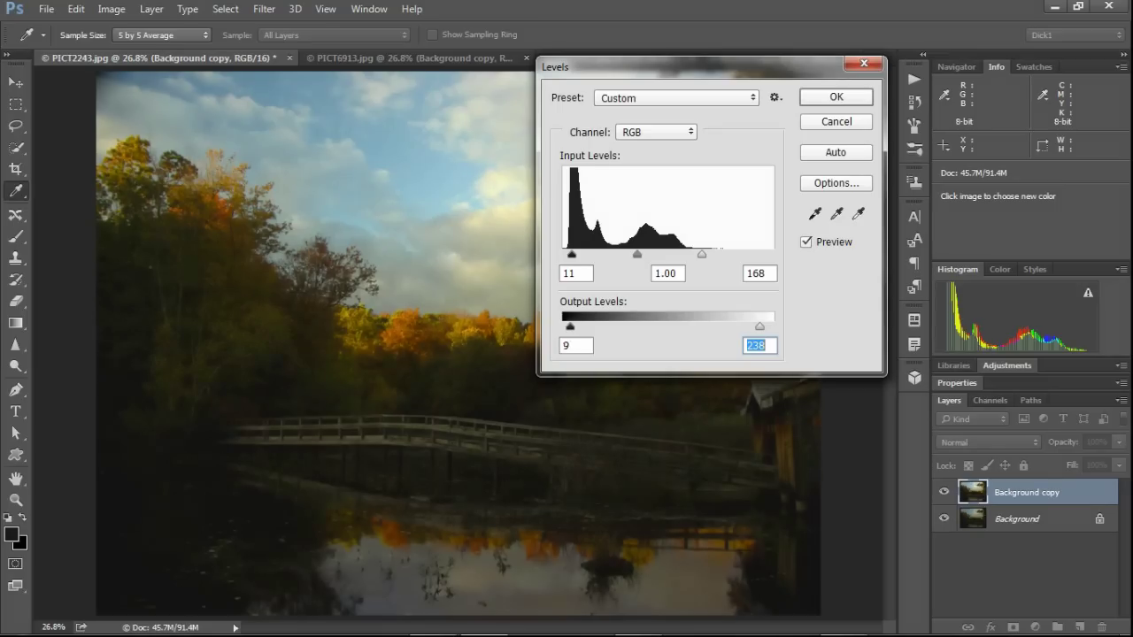
left_click_drag(760, 327, 774, 327)
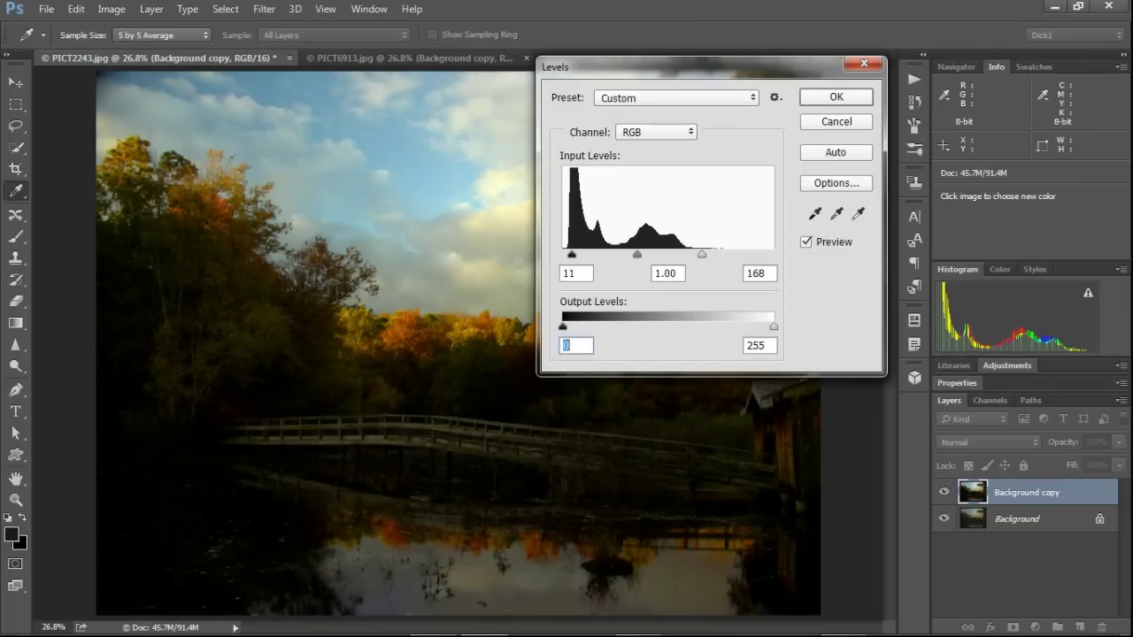
left_click_drag(572, 254, 563, 254)
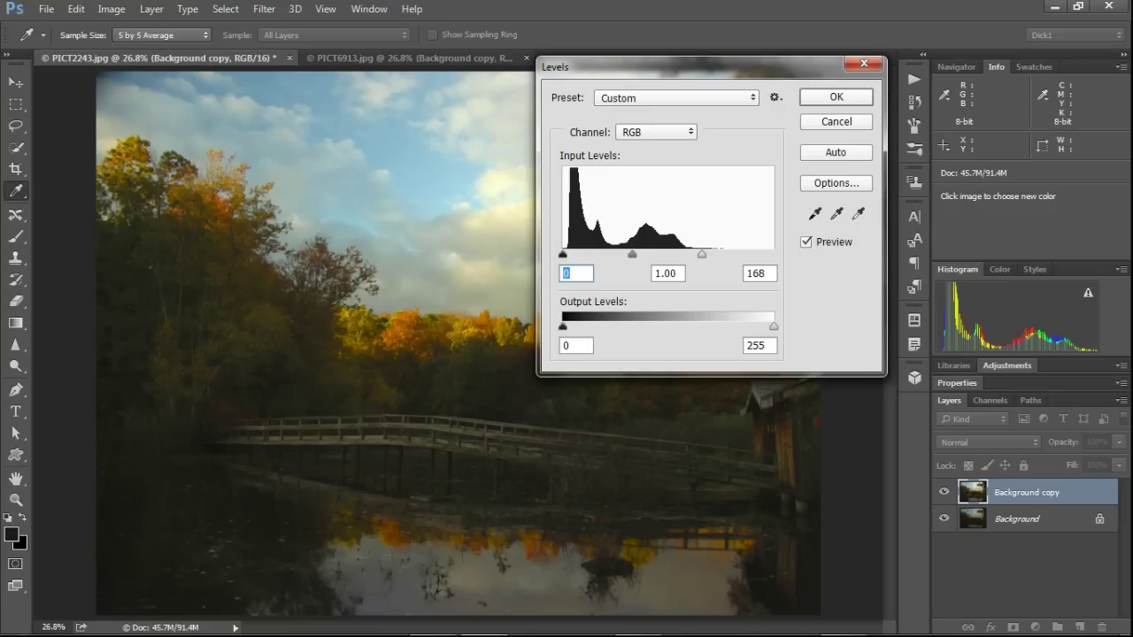
left_click_drag(620, 66, 820, 43)
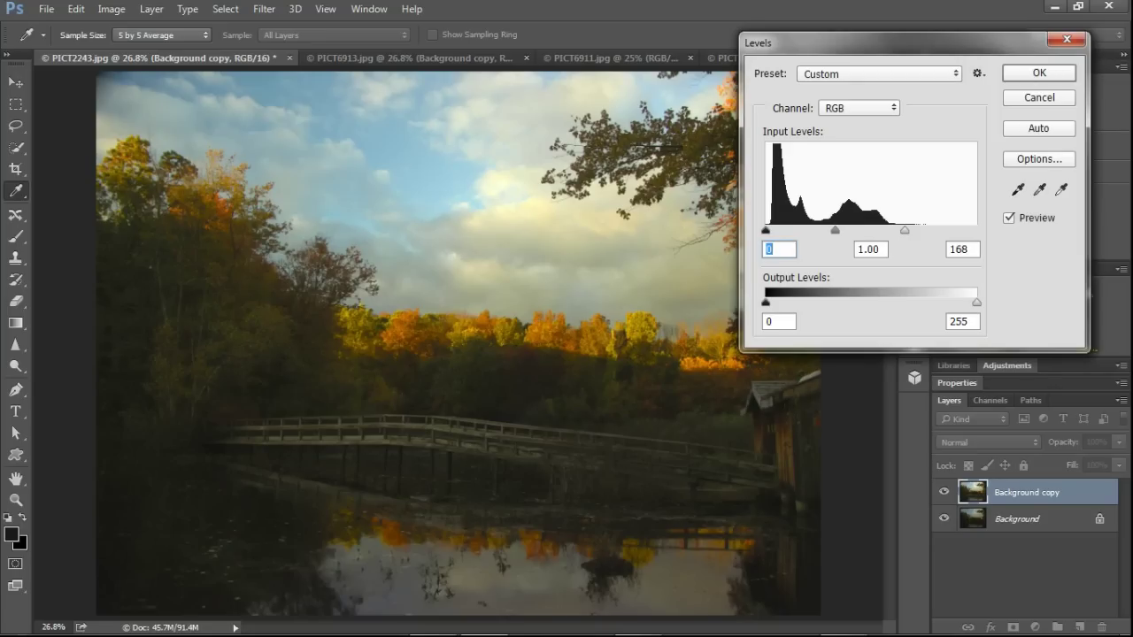
mouse_move(833, 230)
left_mouse_down()
mouse_move(859, 230)
mouse_move(817, 230)
mouse_move(829, 230)
left_mouse_up()
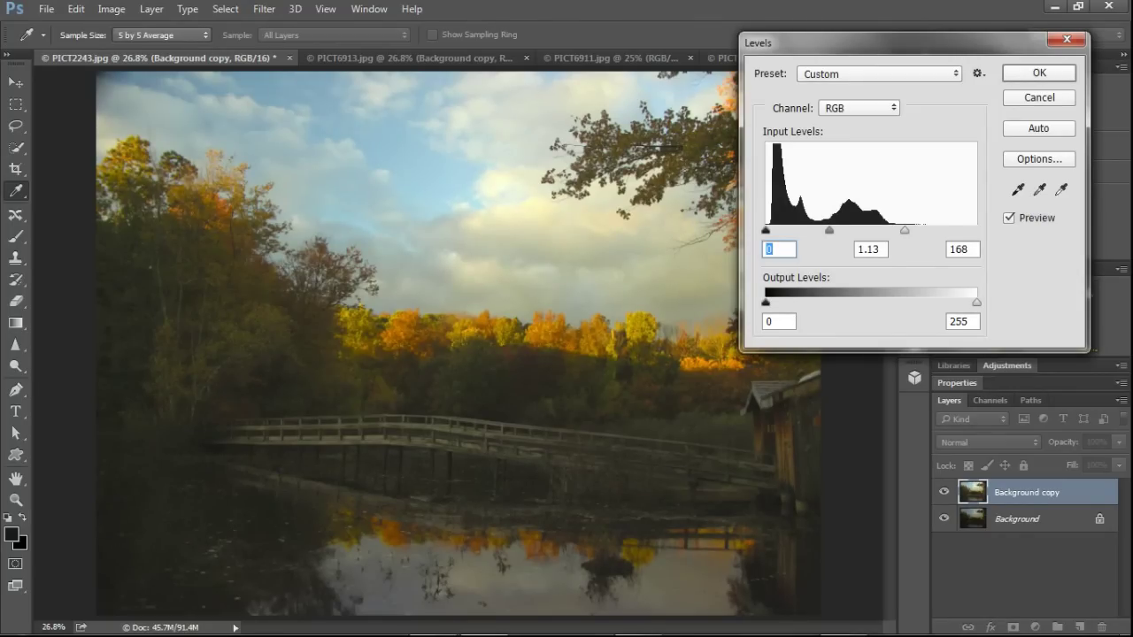
Step: Ease the Levels midtone gamma to 1.05 and compare against the original with Preview off and on
mouse_move(831, 230)
left_mouse_down()
mouse_move(847, 230)
mouse_move(832, 230)
left_mouse_up()
key("alt+p")
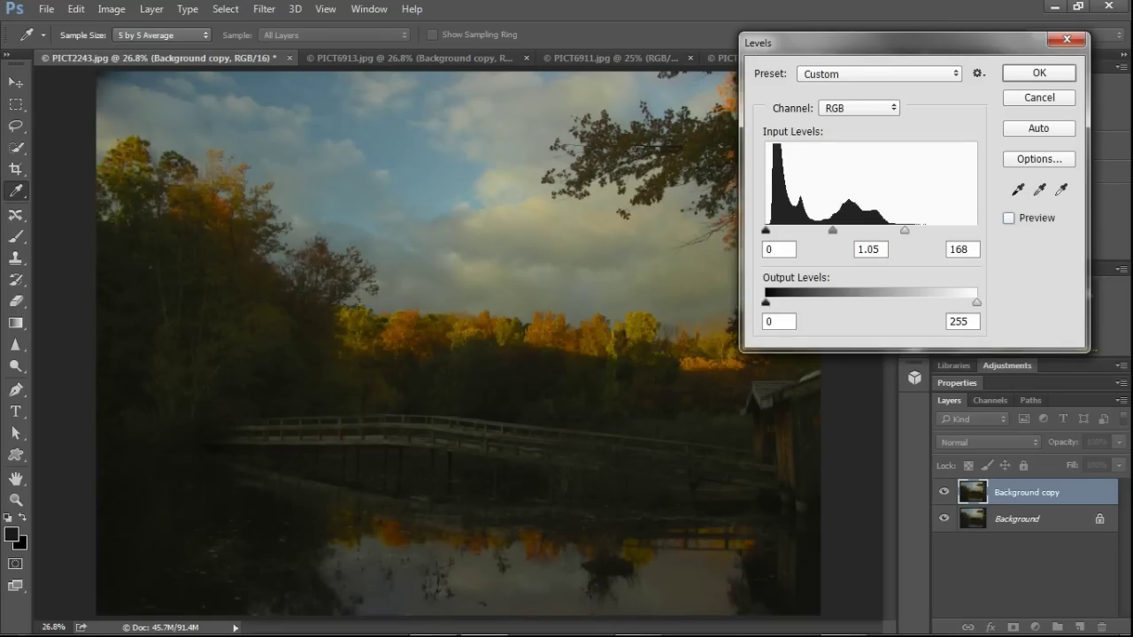
key("alt+p")
left_click_drag(796, 43, 95, 313)
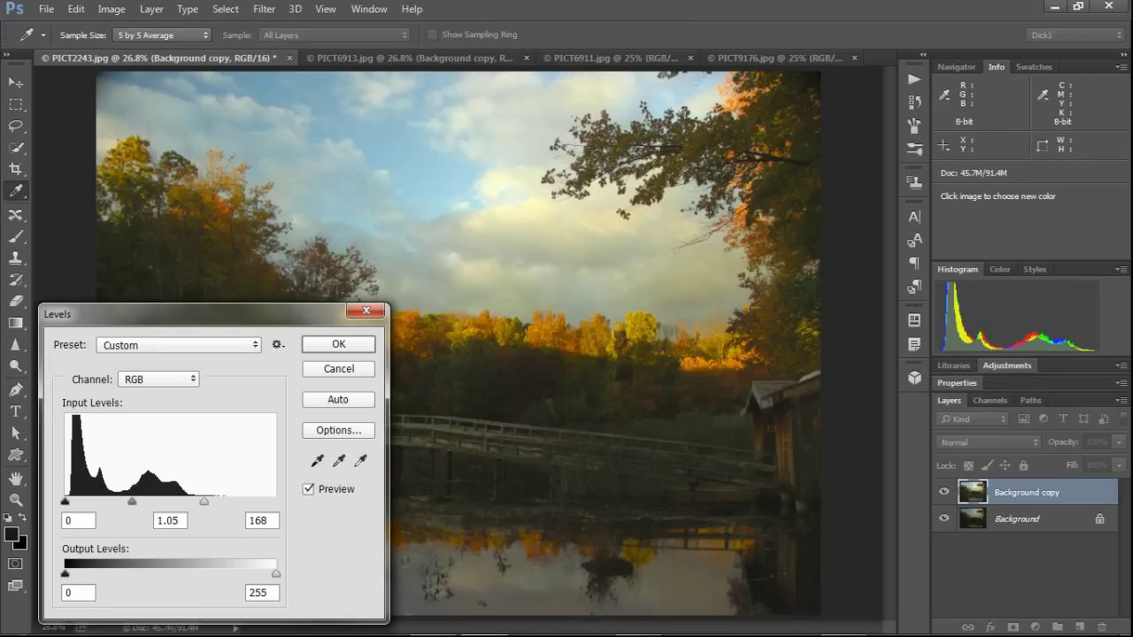
left_click(168, 521)
left_click_drag(177, 314, 360, 196)
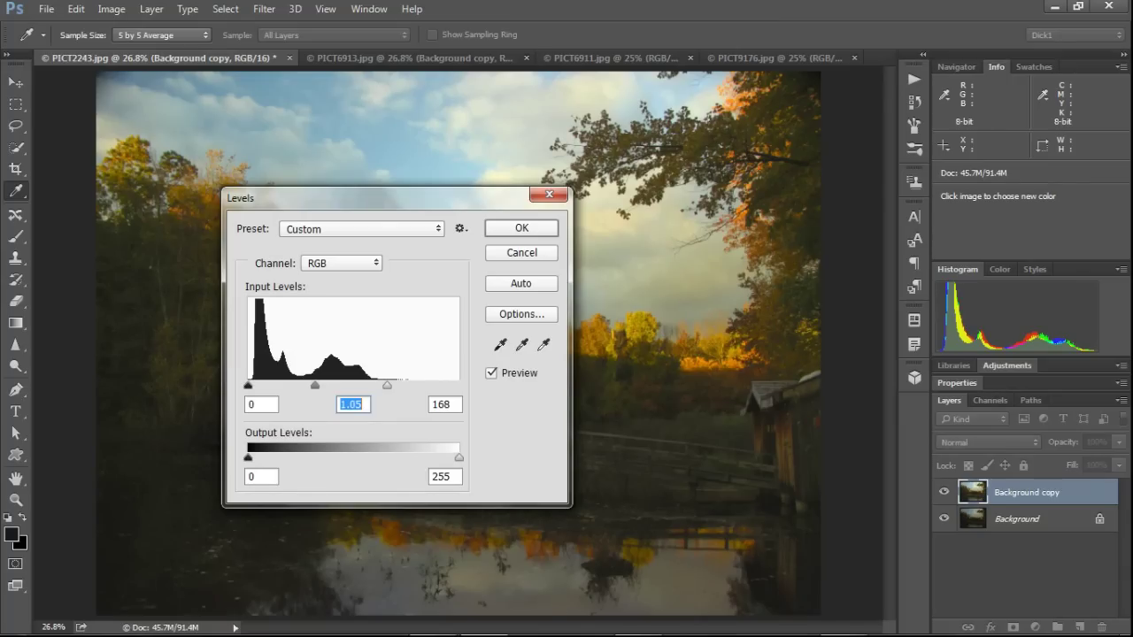
left_click_drag(354, 197, 863, 292)
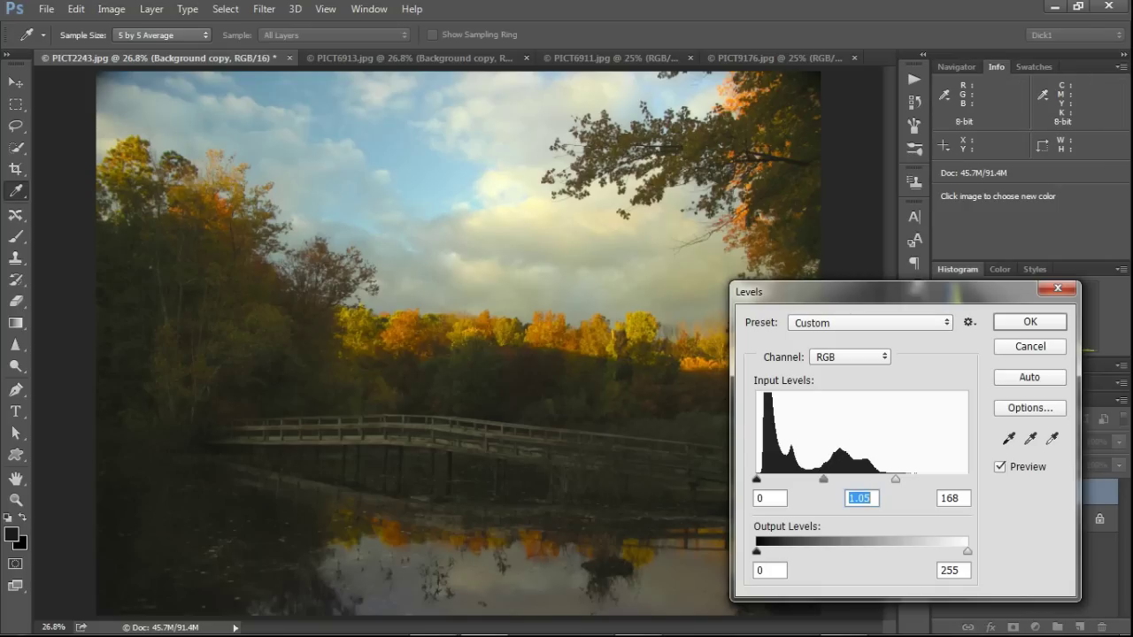
Step: Reset the Levels settings to defaults and close Levels without applying changes
key("alt")
left_click(1029, 346, "alt")
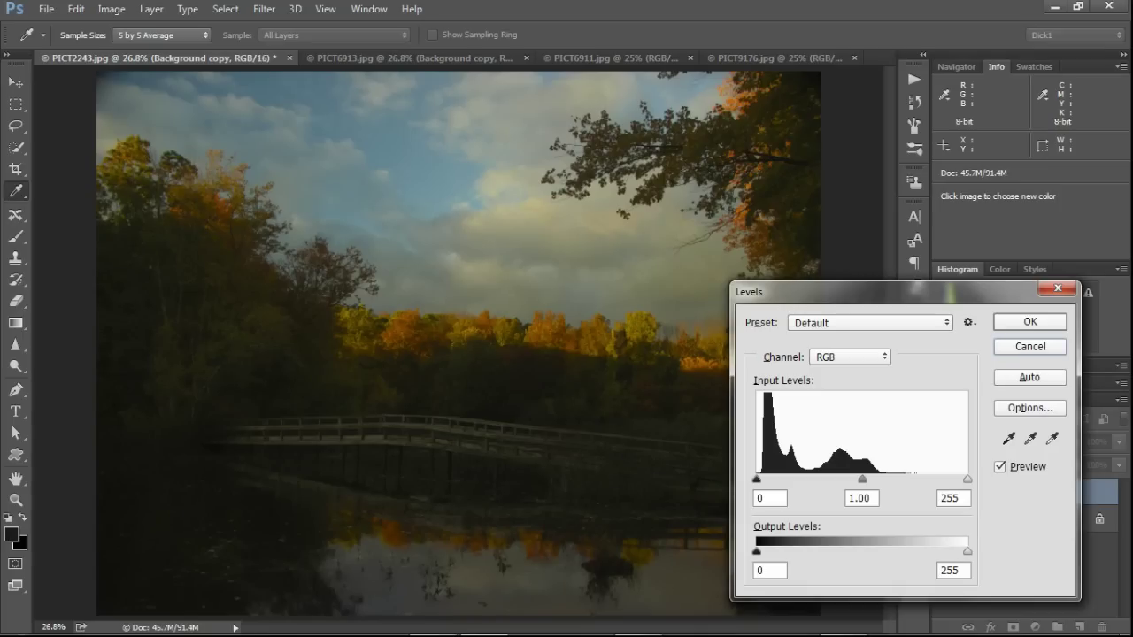
key("space")
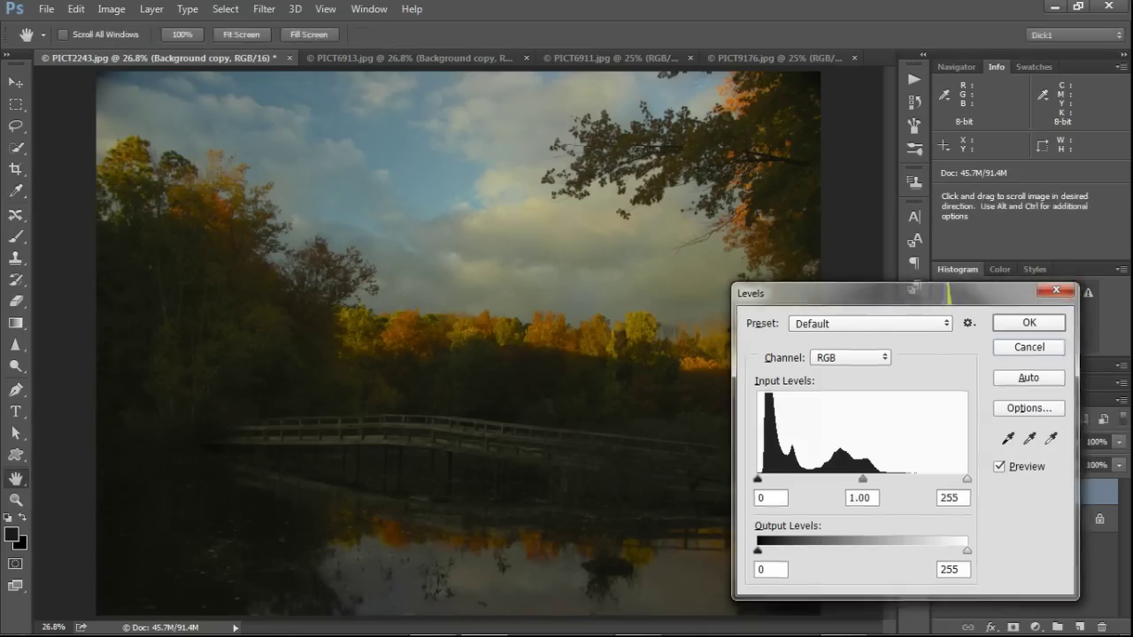
key("Escape")
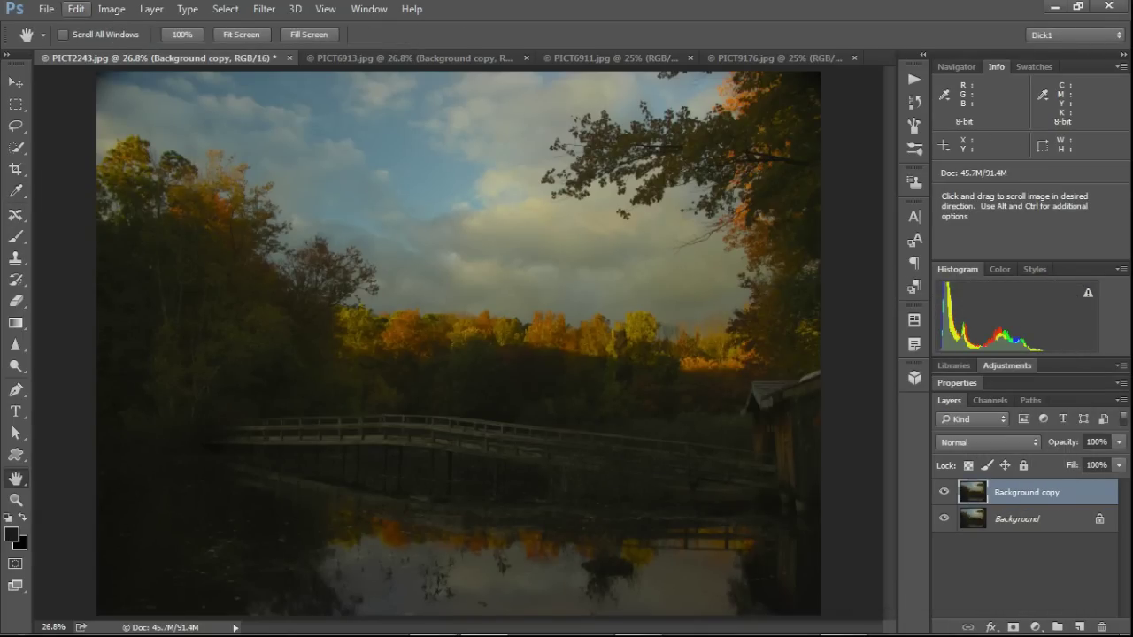
Step: Open Image > Adjustments > Curves on the Background copy and move the dialog aside
left_click(112, 8)
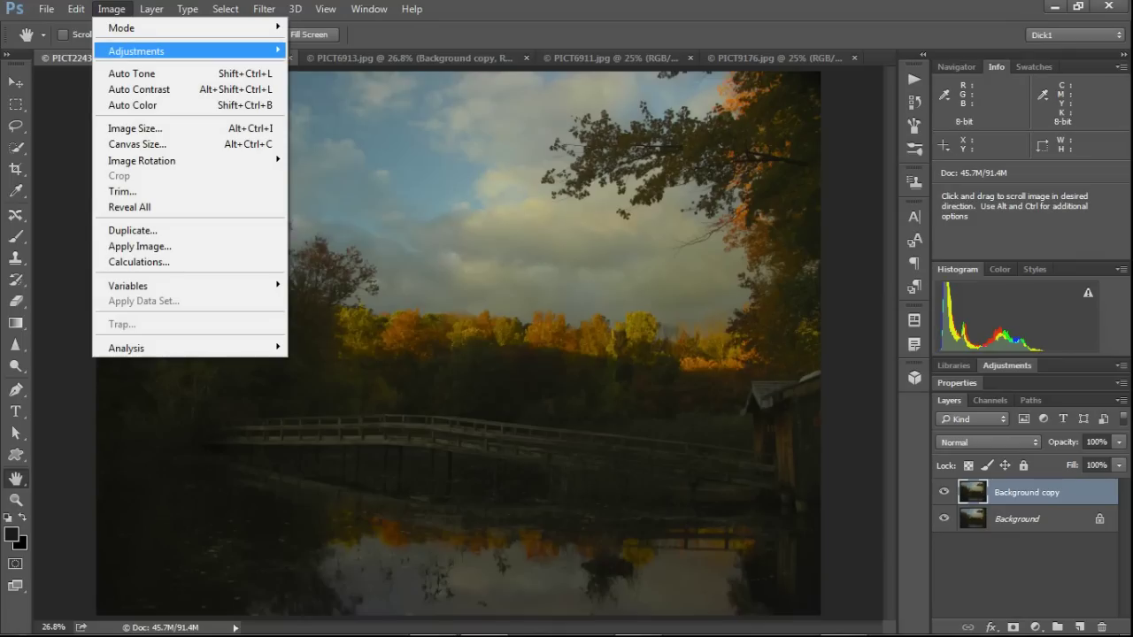
mouse_move(141, 50)
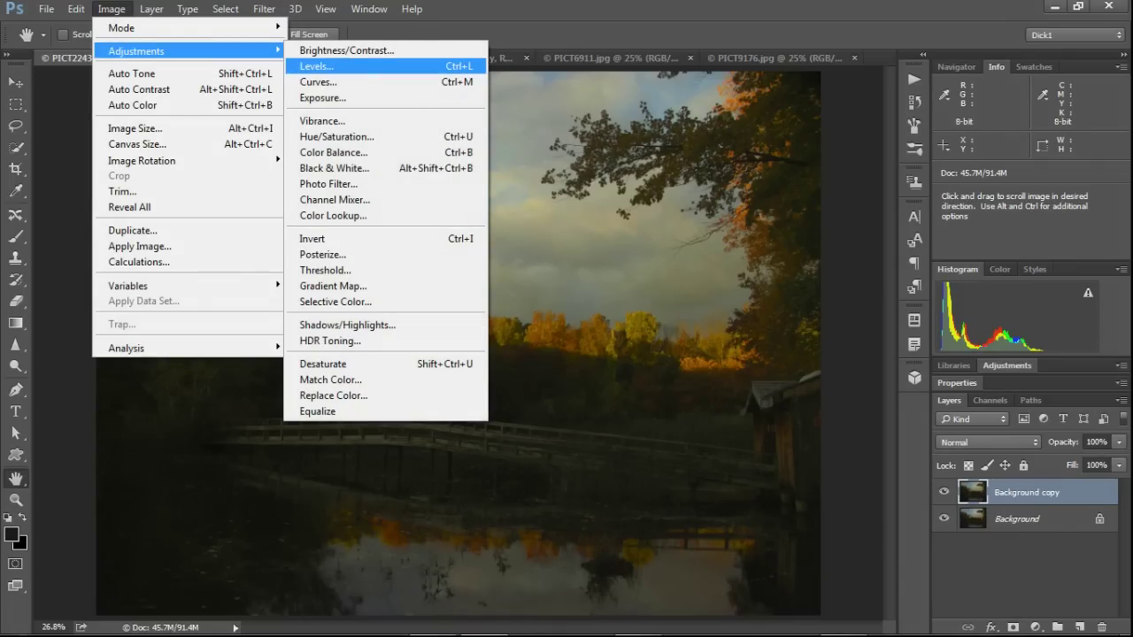
left_click(319, 82)
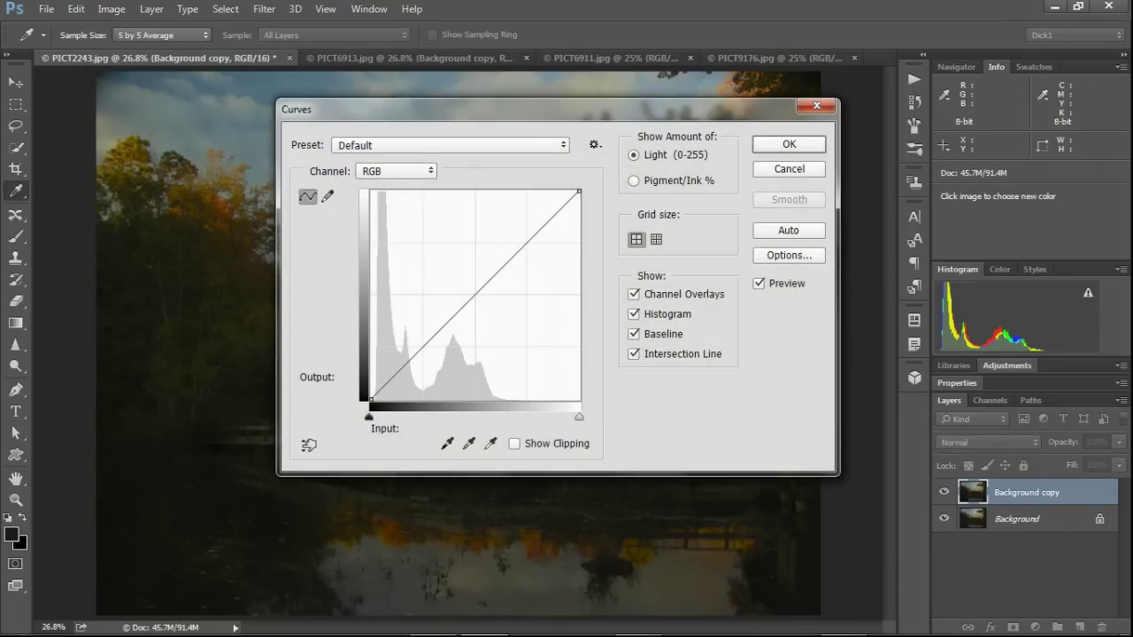
left_click_drag(442, 109, 715, 236)
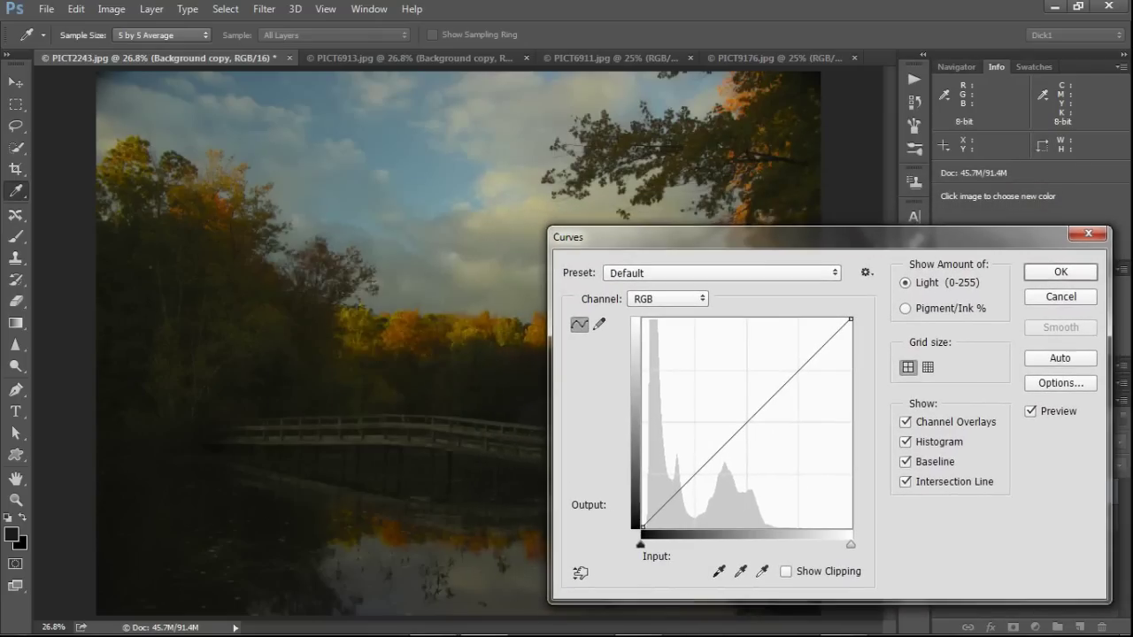
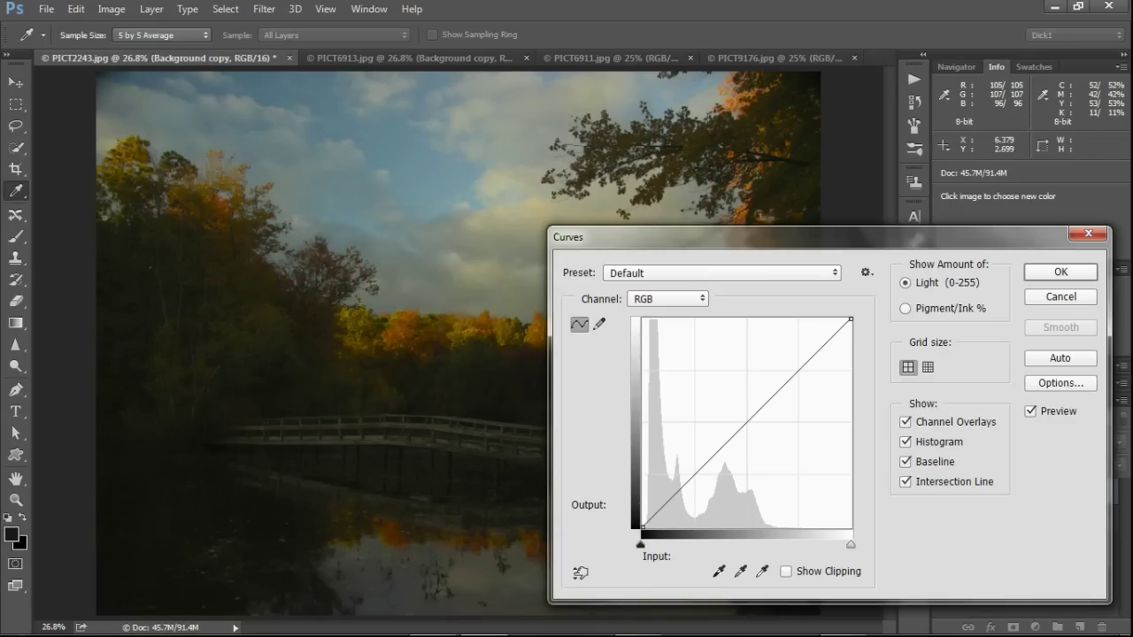
Step: Add three RGB curve points sampled from a midtone, a dark shadow and a light sky area
key("alt")
left_click(502, 237, "ctrl")
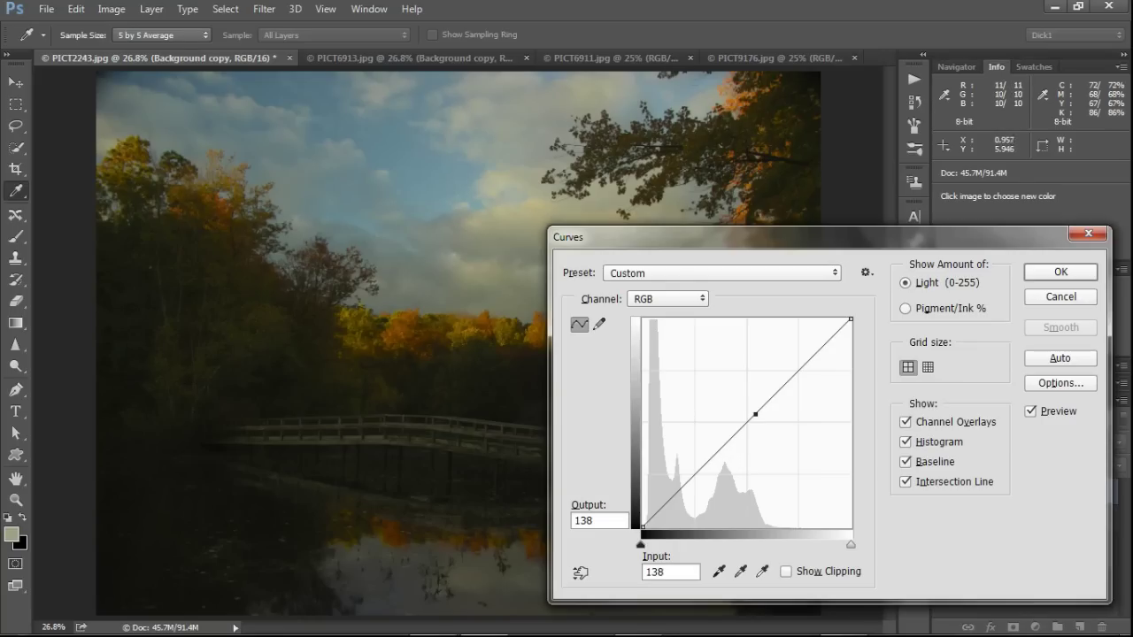
left_click(157, 503, "ctrl")
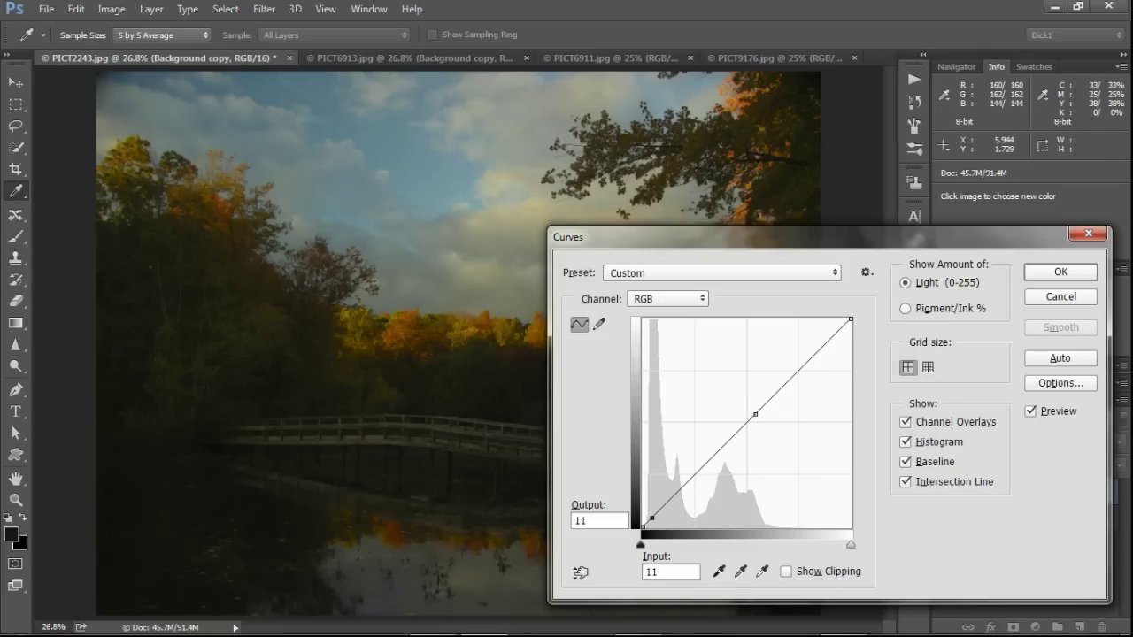
left_click(521, 192, "ctrl")
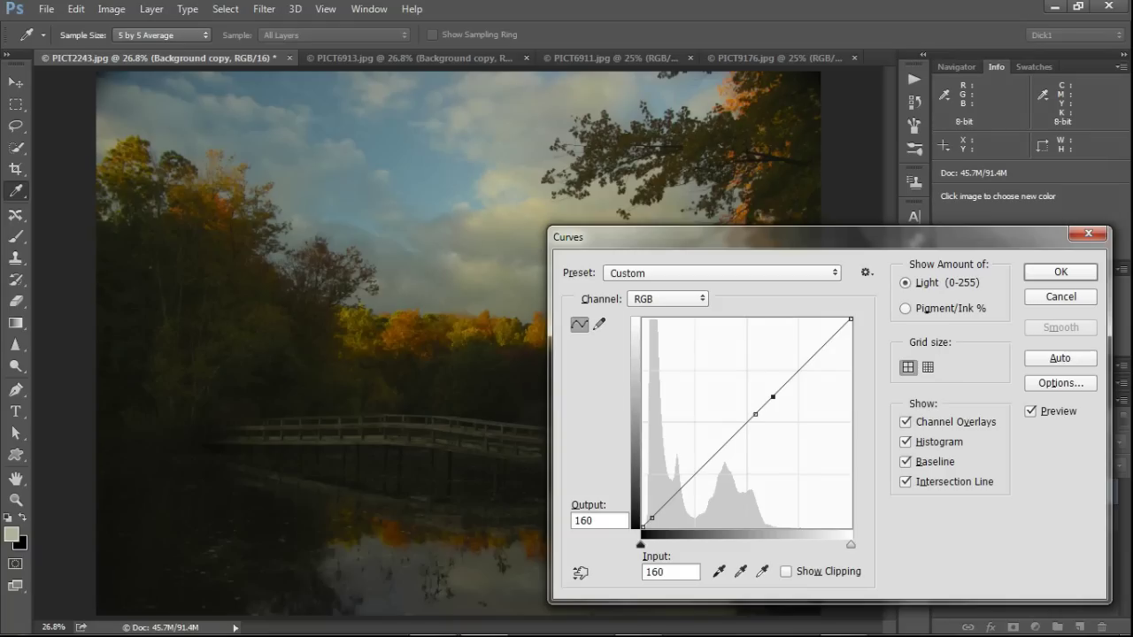
Step: Remove the shadow point, nudge the midtone point, and compare the photo before and after
left_click_drag(651, 517, 651, 554)
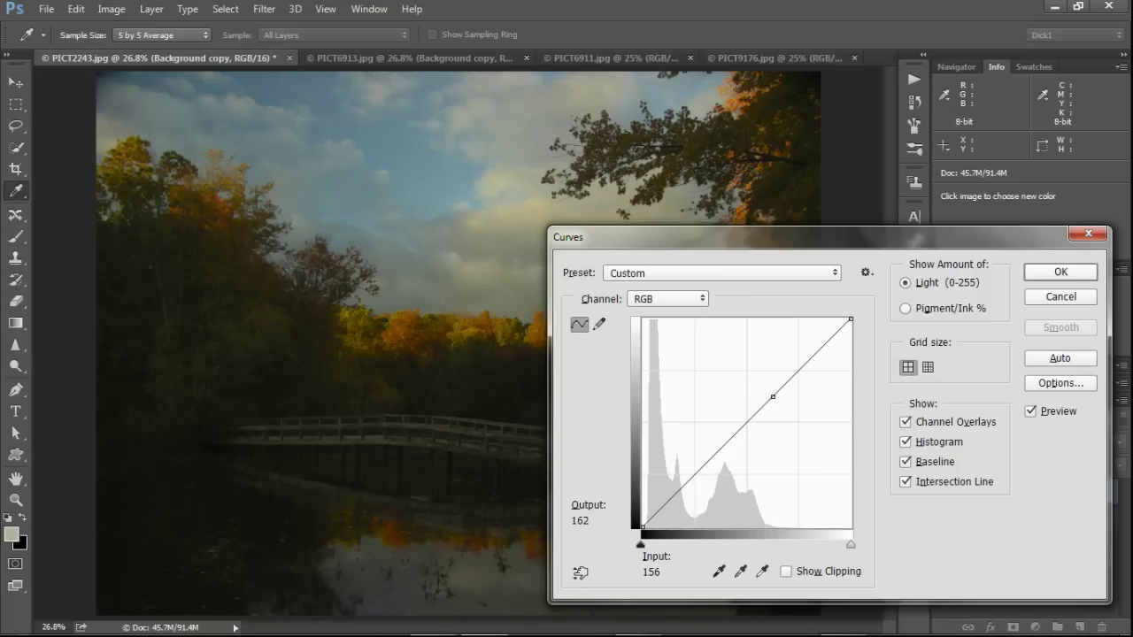
key("plus")
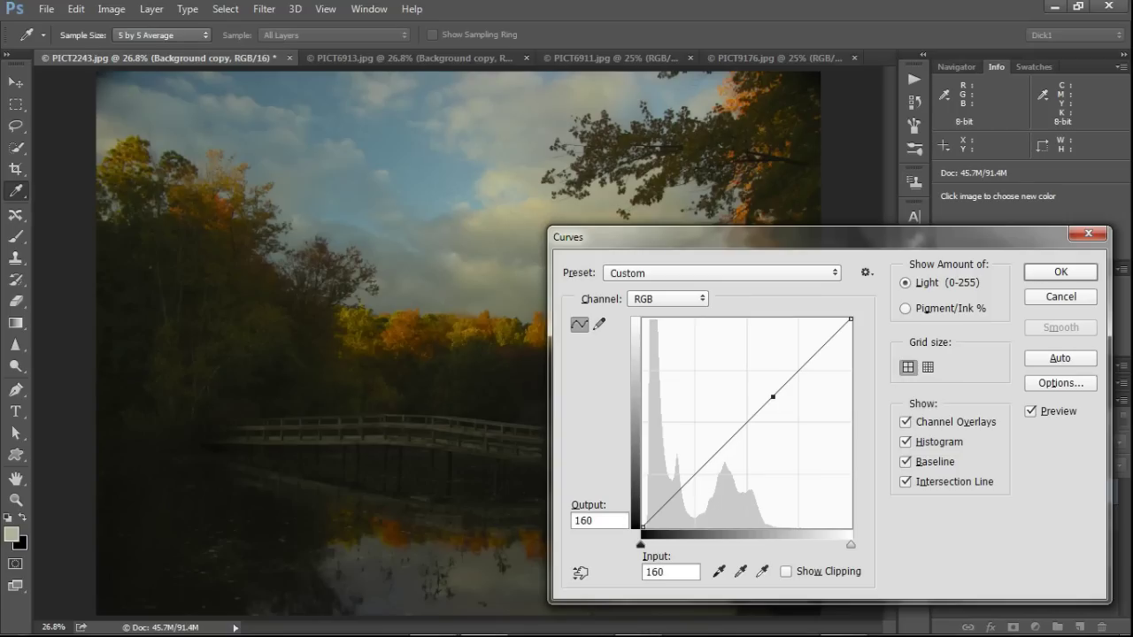
key("shift+Up")
key("Up")
key("Up")
key("Up")
key("Up")
key("Up")
key("Up")
key("Up")
key("Up")
key("Down")
key("Left")
key("Up")
key("Down")
key("Down")
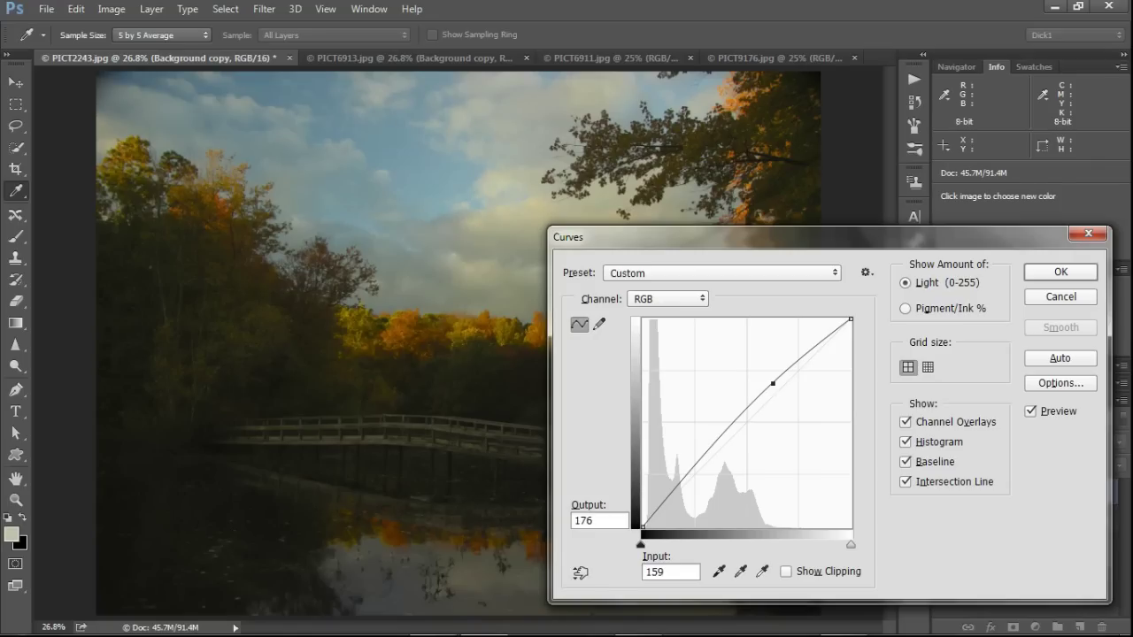
key("alt+p")
key("p")
key("p")
key("p")
key("p")
key("p")
Step: Nudge the midtone point down-right until it reads Input 182, Output 158
key("Left")
key("Left")
key("Left")
key("Left")
key("Left")
key("Left")
key("Left")
key("Up")
key("Up")
key("Up")
key("Up")
key("Up")
key("Up")
key("Up")
key("Up")
key("Up")
key("Up")
key("Up")
key("Up")
key("Up")
key("Up")
key("Up")
key("Up")
key("Up")
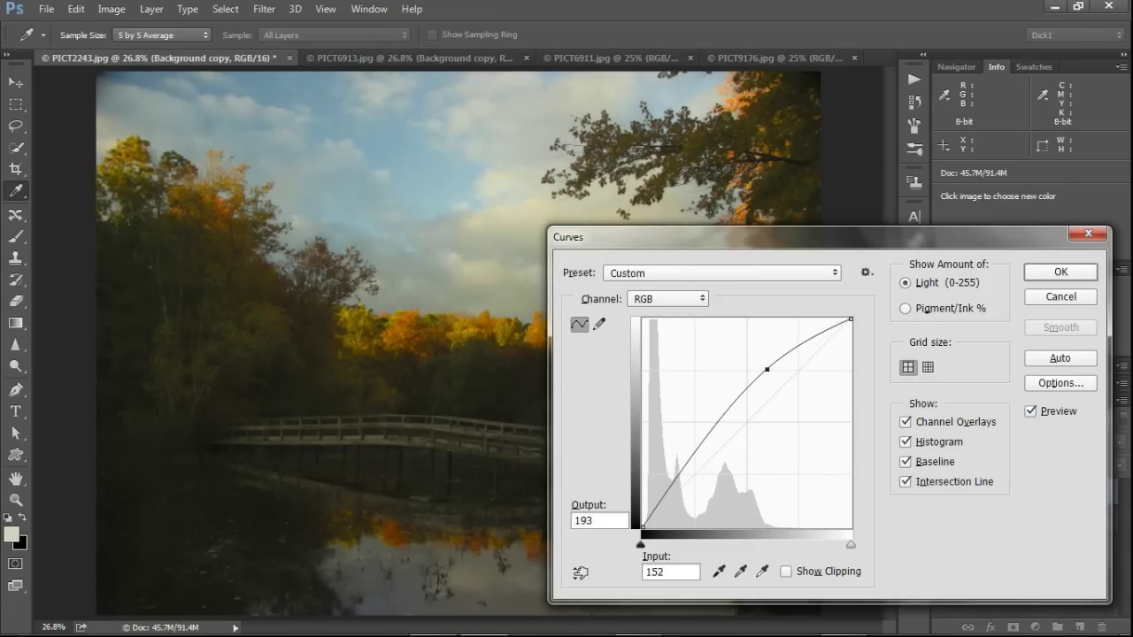
key("Right")
key("Right")
key("Right")
key("Right")
key("Down")
key("Down")
key("Down")
key("Down")
key("Down")
key("Down")
key("Down")
key("Down")
key("Right")
key("Right")
key("Right")
key("Right")
key("Down")
key("Down")
key("Down")
key("Down")
key("Down")
key("Down")
key("Down")
key("Down")
key("Down")
key("Down")
key("Down")
key("Down")
key("Down")
key("Down")
key("Down")
key("Right")
key("Right")
key("Right")
key("Right")
key("Right")
key("Right")
key("Right")
key("Right")
key("Right")
key("Right")
key("Right")
key("Right")
key("Right")
key("Right")
key("Right")
key("Right")
key("Down")
key("Down")
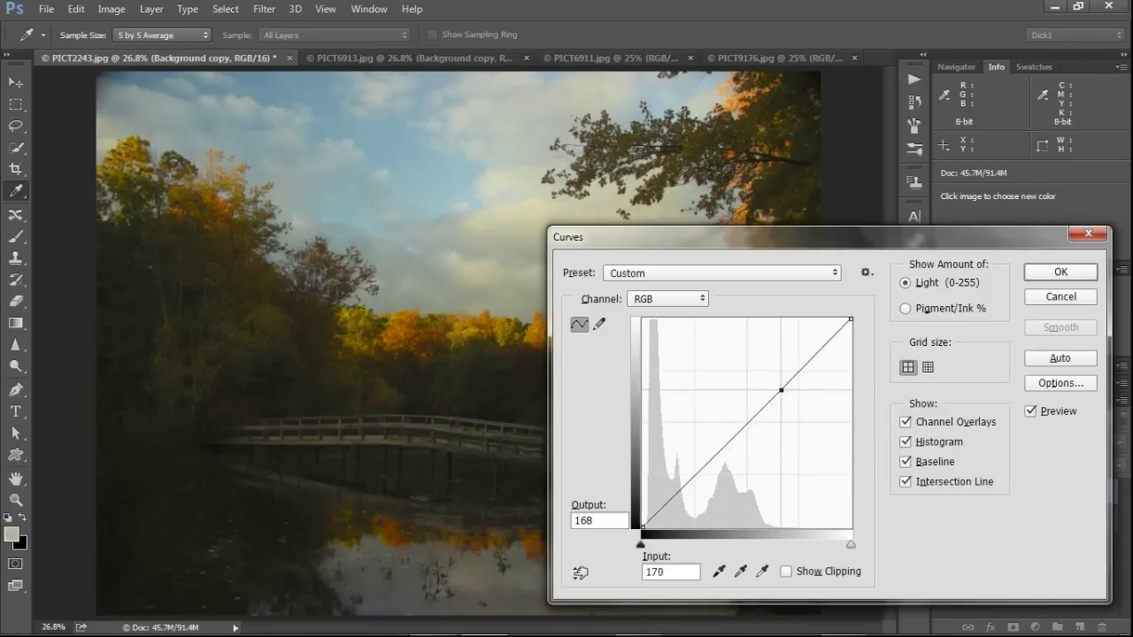
key("Right")
key("Right")
key("Right")
key("Down")
key("Down")
key("Down")
key("Down")
key("Down")
key("Right")
key("Right")
key("Right")
key("Right")
key("Right")
key("Right")
key("Right")
key("Right")
key("Down")
key("Down")
key("Down")
key("Down")
key("Down")
key("Left")
key("Left")
key("Left")
key("Left")
key("Left")
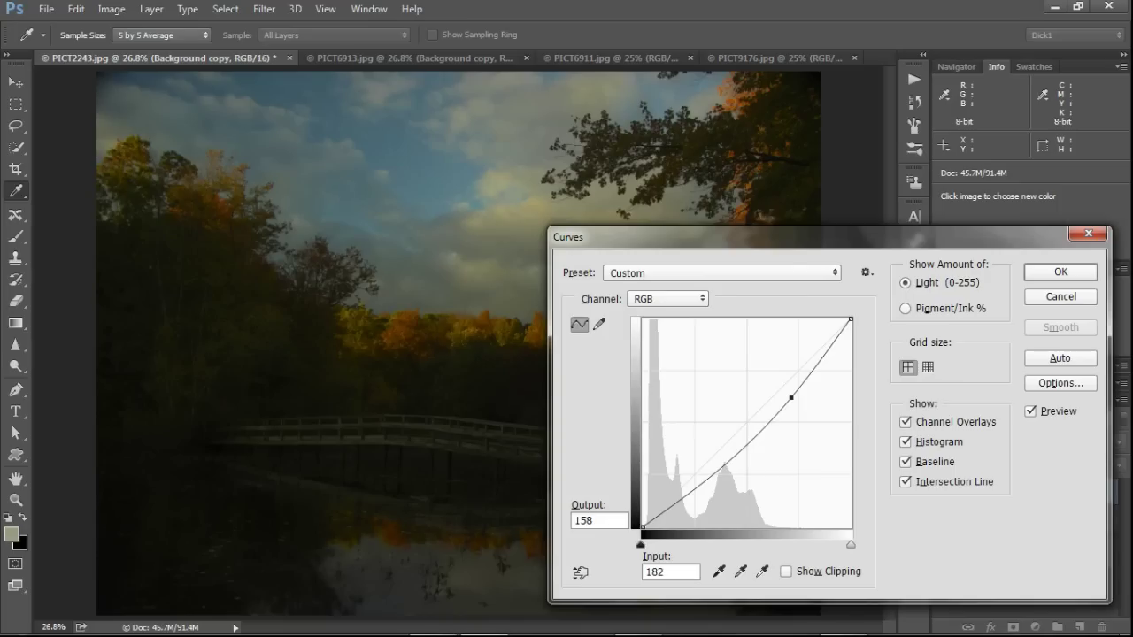
Step: Try lifting the midtone point, then delete it so the RGB curve is a straight diagonal
left_click_drag(791, 399, 767, 385)
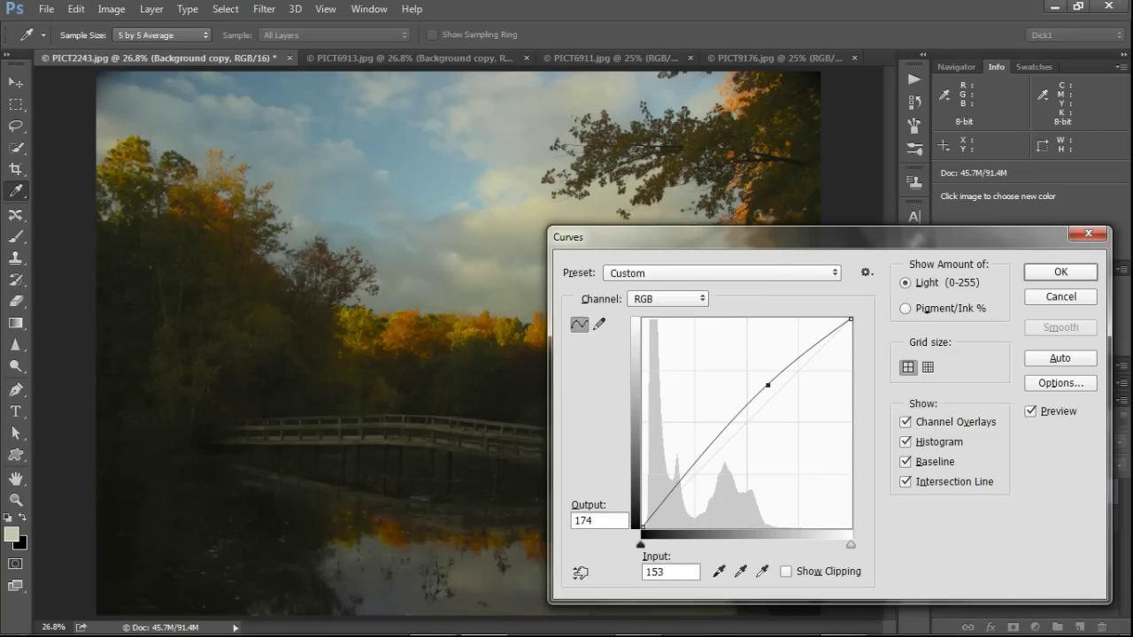
left_click_drag(768, 385, 750, 420)
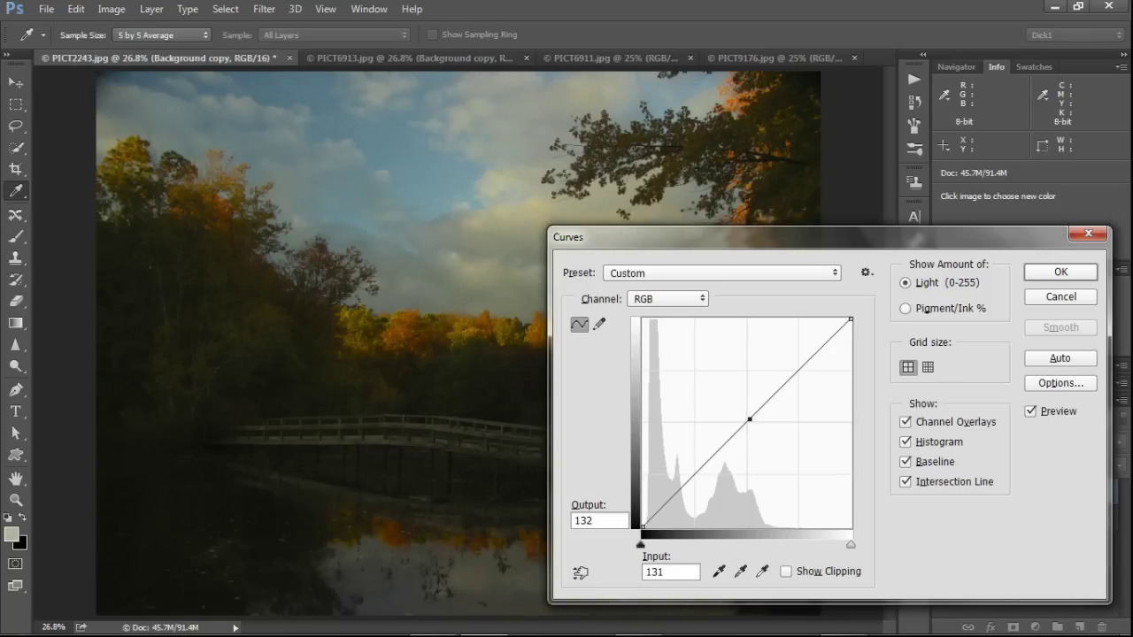
key("Delete")
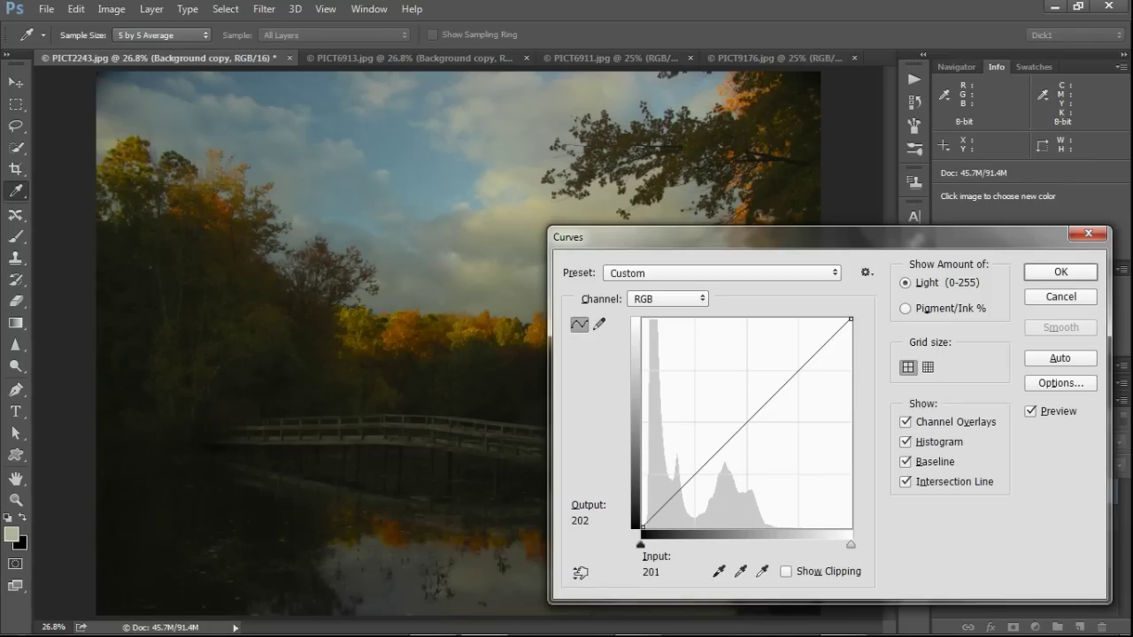
Step: Raise a highlight point to 192/222 and pull a shadow point down to 78/55
left_click_drag(806, 363, 800, 345)
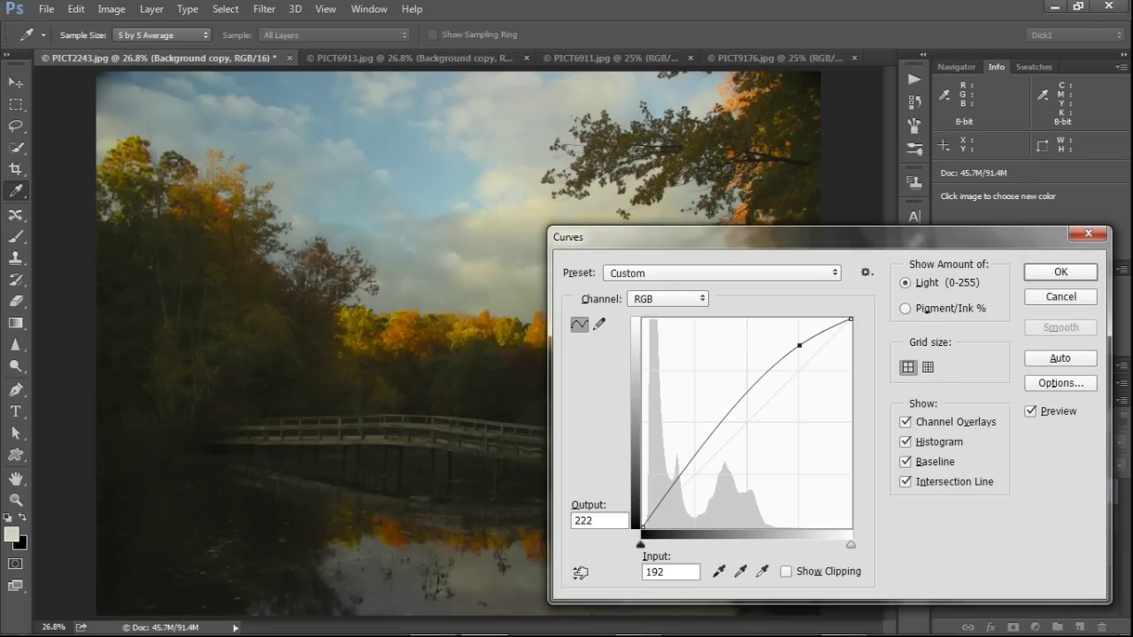
left_click(689, 460)
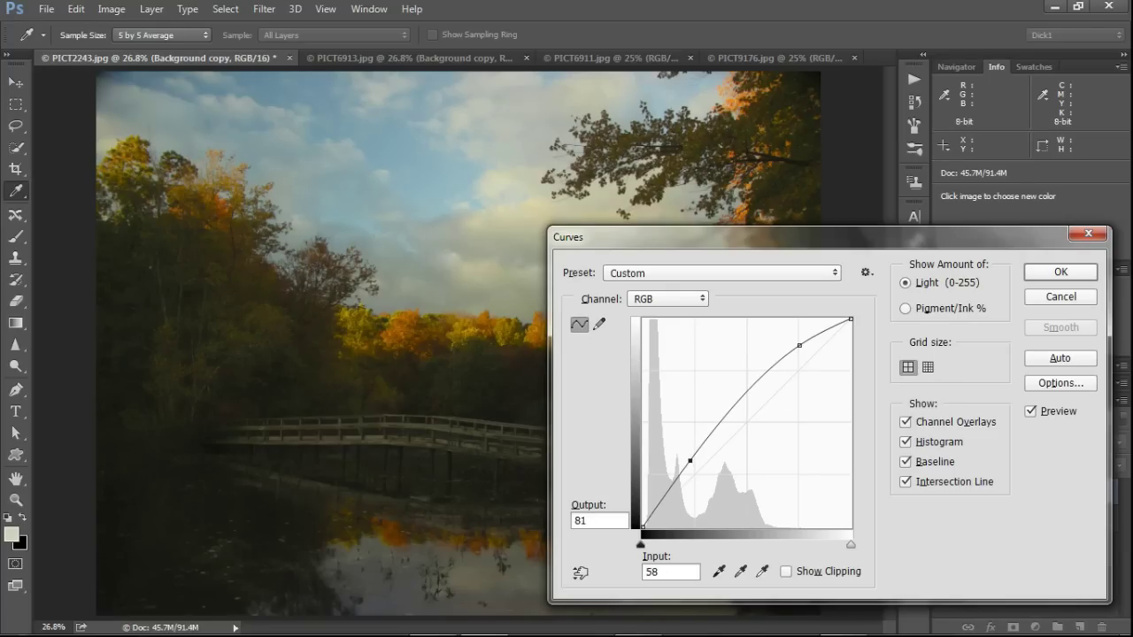
left_click_drag(690, 460, 706, 482)
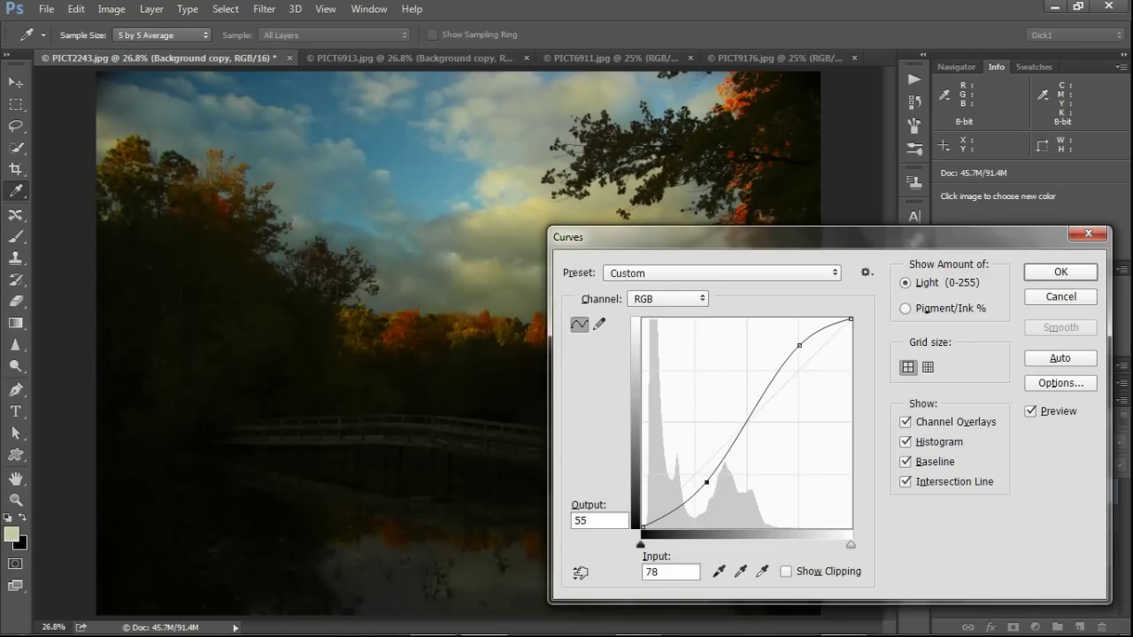
left_click_drag(672, 236, 578, 421)
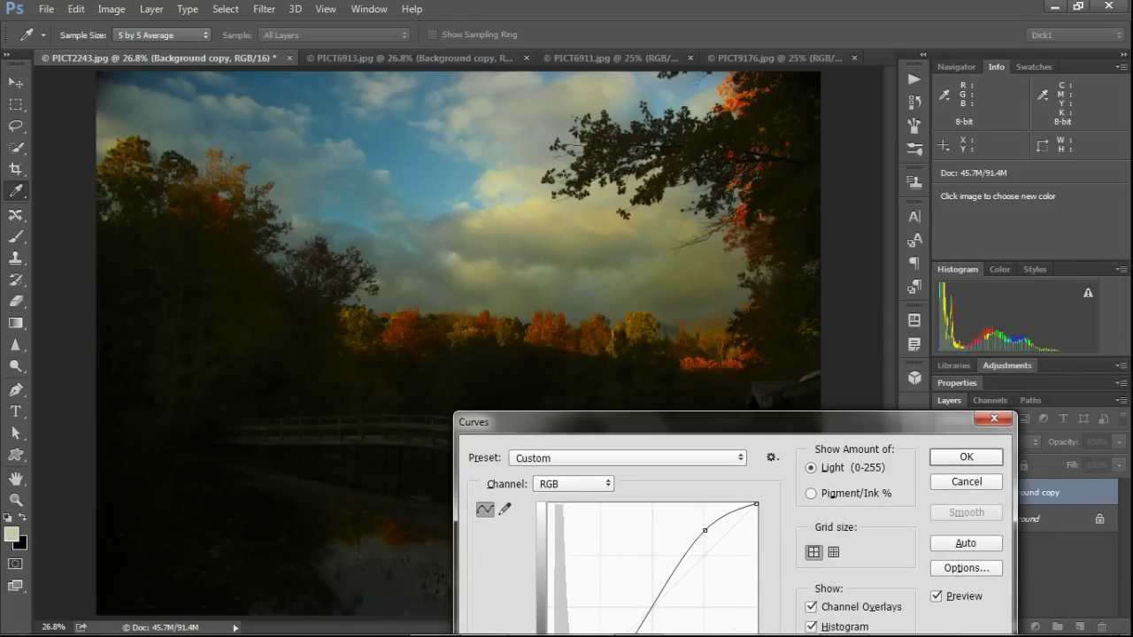
Step: Compare the S-curve result against the original photo and reposition the Curves dialog
key("alt+p")
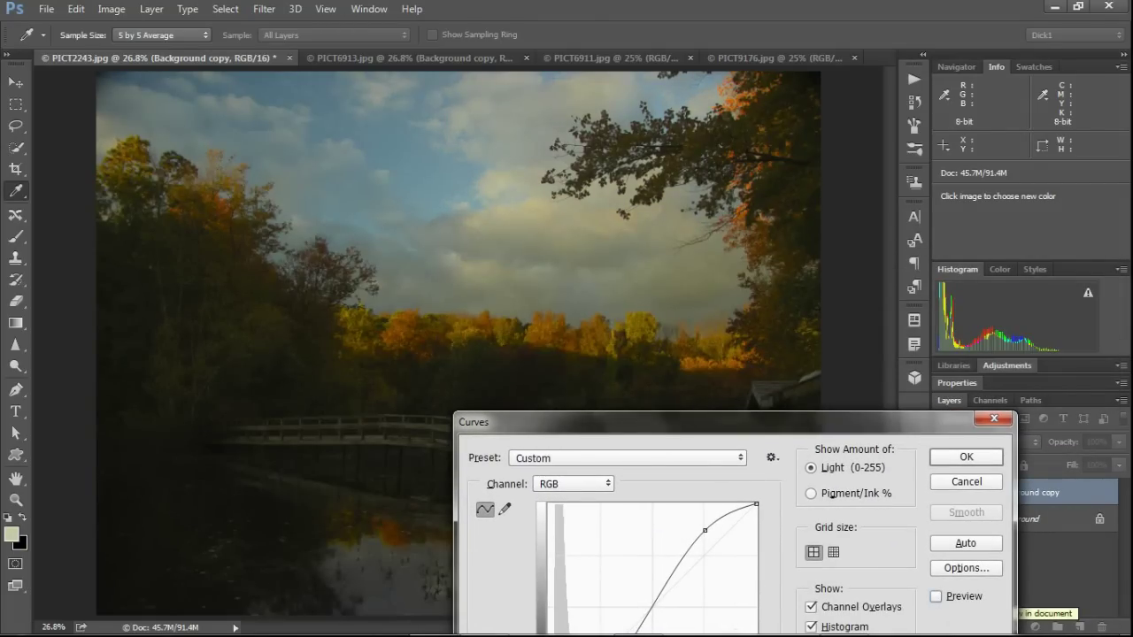
key("alt+p")
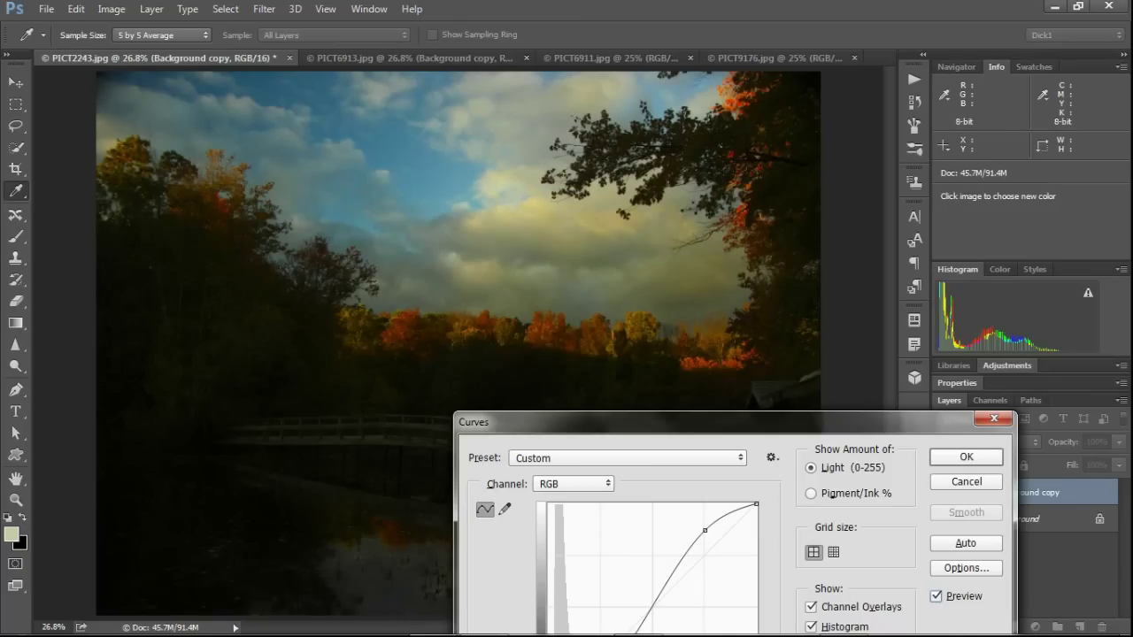
key("alt+p")
key("alt+p")
left_click_drag(620, 422, 681, 73)
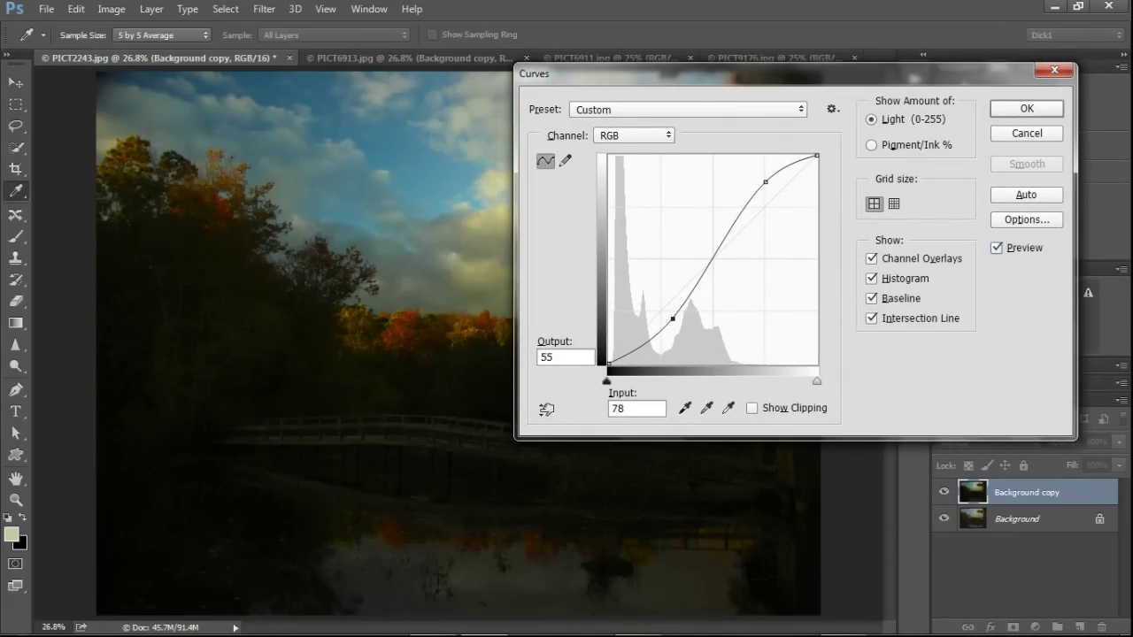
left_click_drag(682, 74, 686, 126)
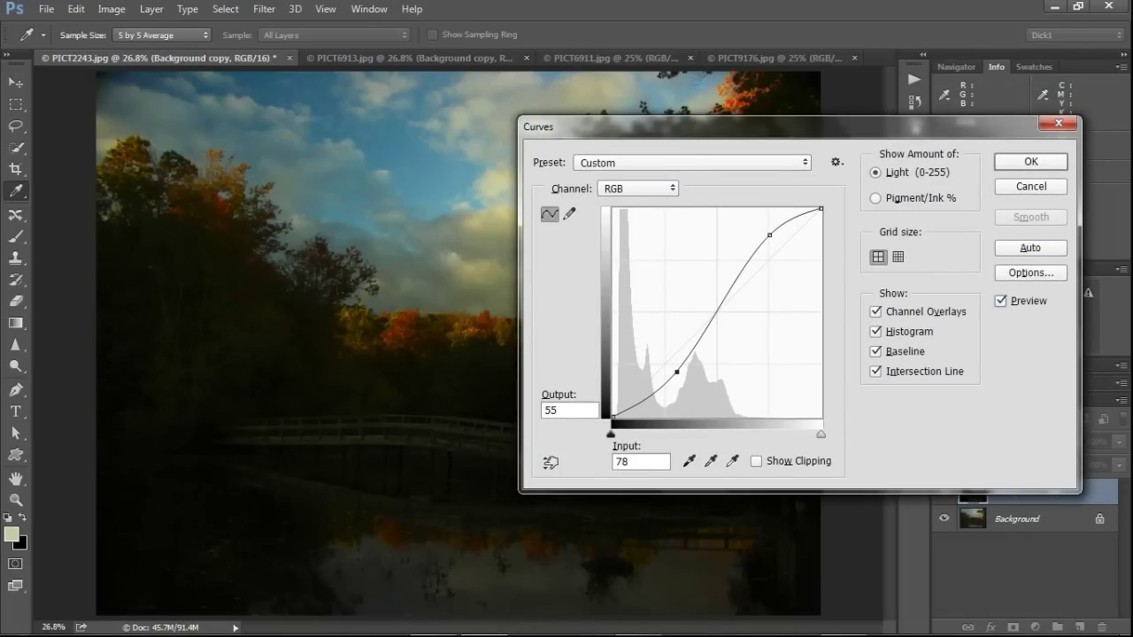
Step: Lower the highlight point and lift the shadow point to 49/72, comparing before and after
left_click_drag(769, 234, 793, 258)
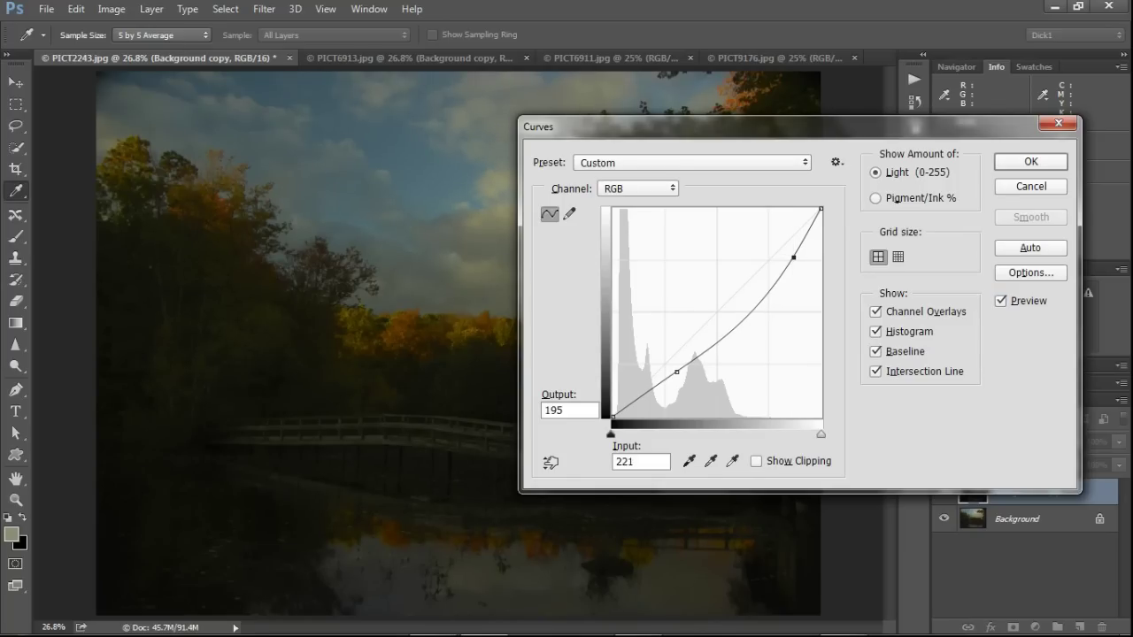
left_click_drag(676, 372, 653, 358)
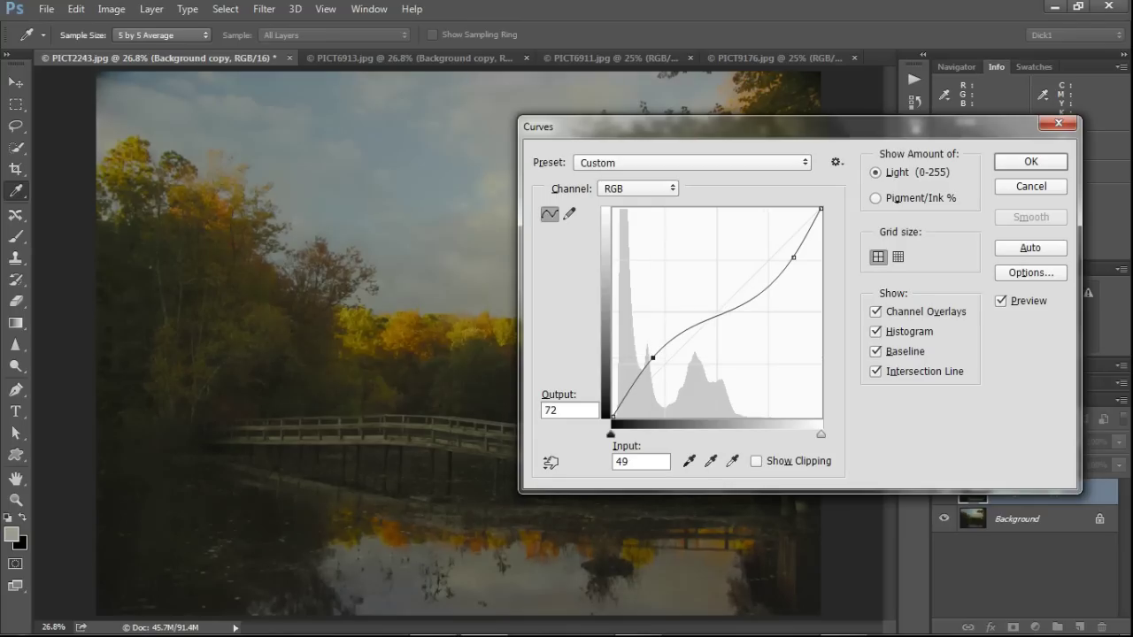
left_click_drag(620, 126, 591, 438)
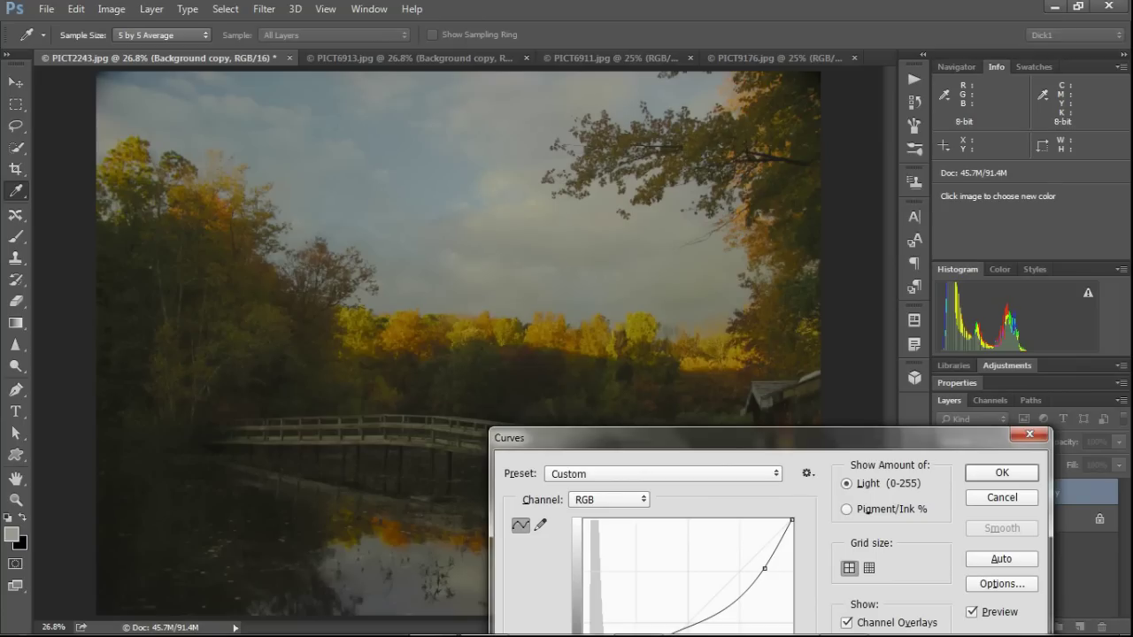
key("alt+p")
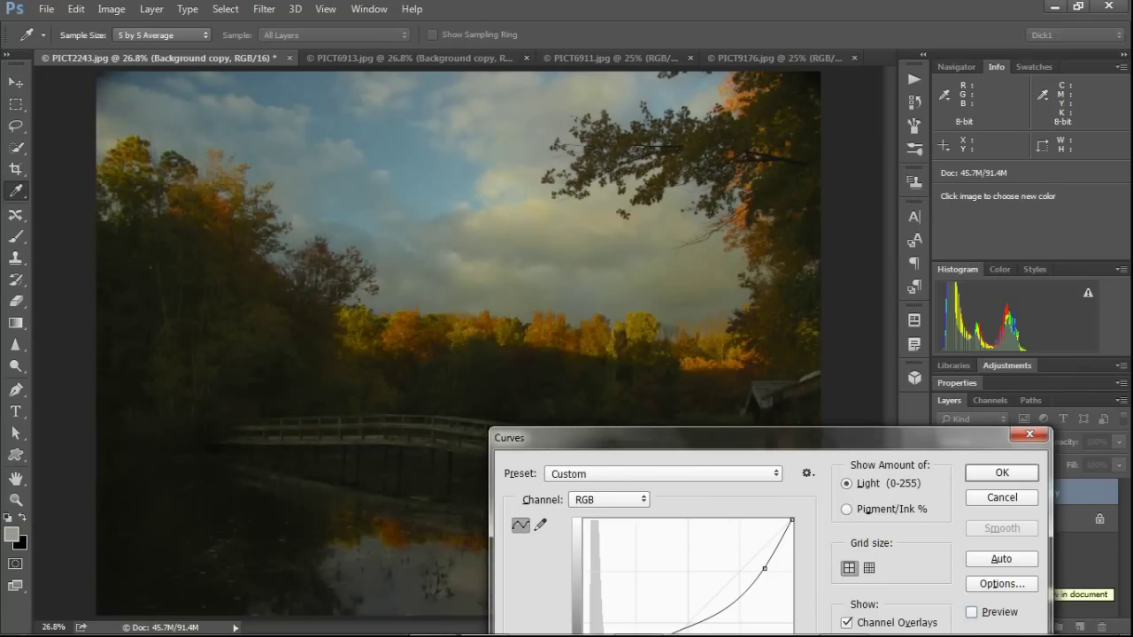
key("alt+p")
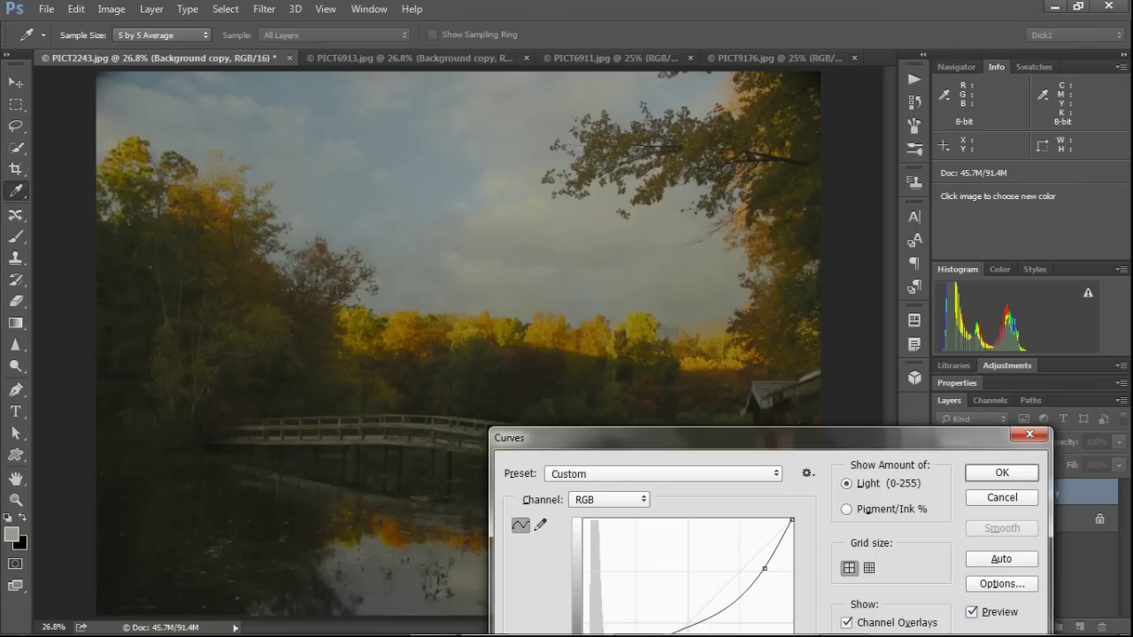
key("alt+p")
key("alt+p")
key("alt+p")
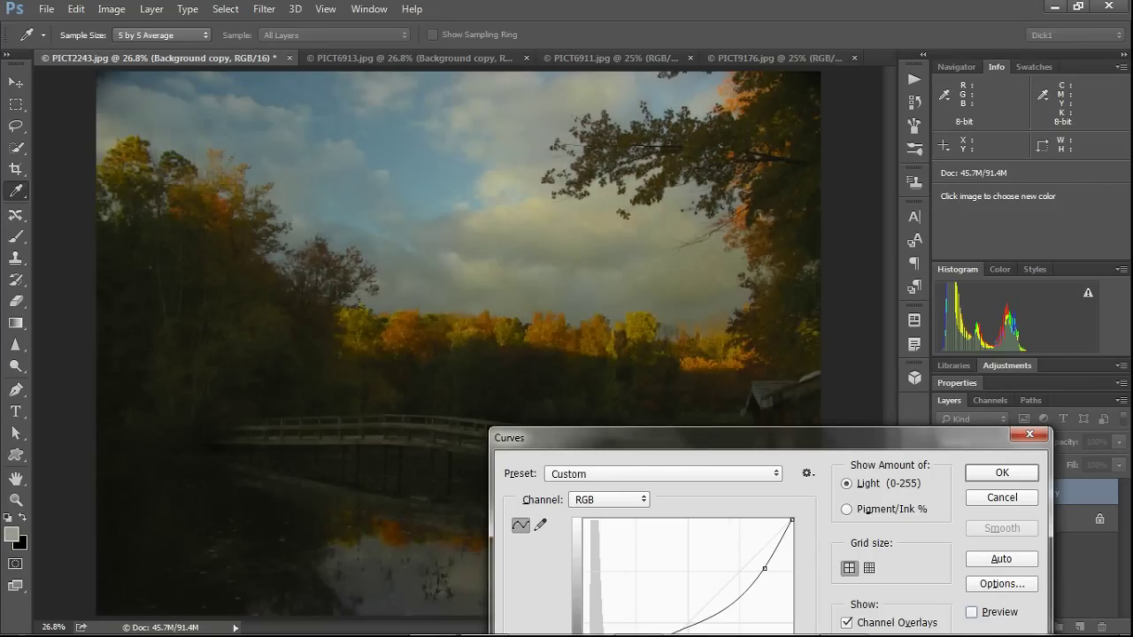
left_click_drag(619, 437, 647, 129)
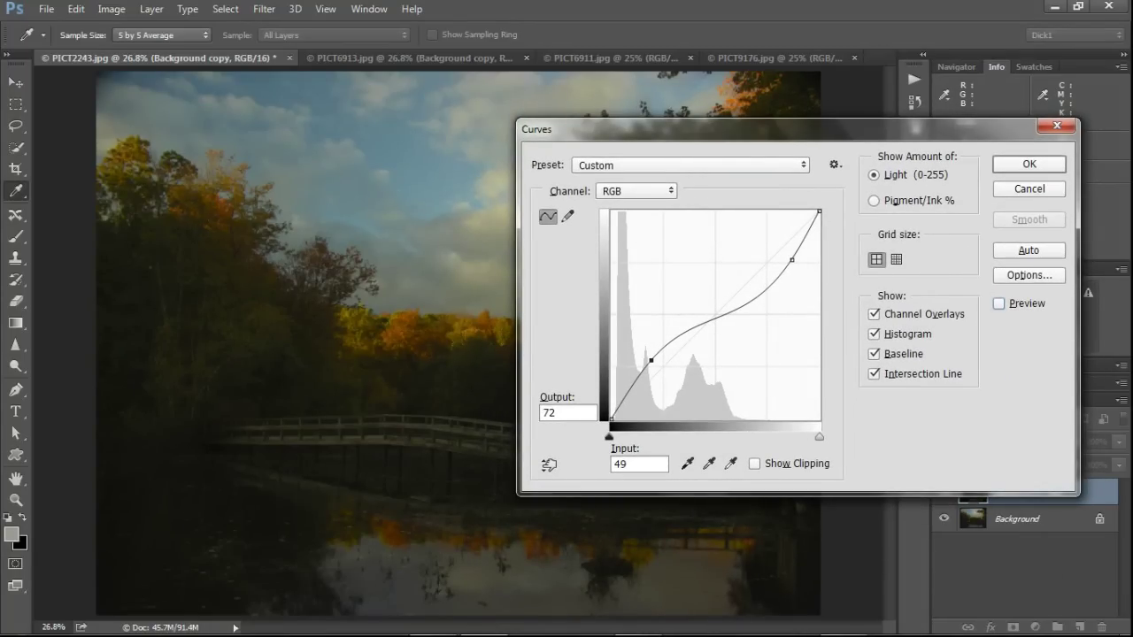
Step: Remove both mid points, raise the black output to 50 and move the white input to 212
left_click_drag(791, 260, 850, 283)
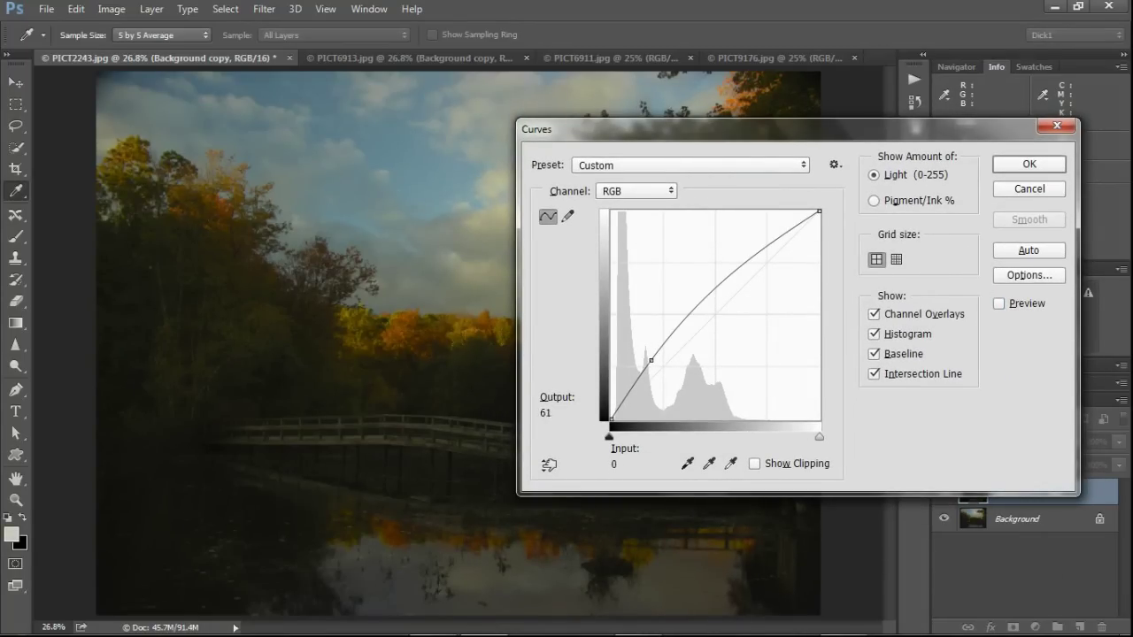
left_click_drag(652, 360, 735, 447)
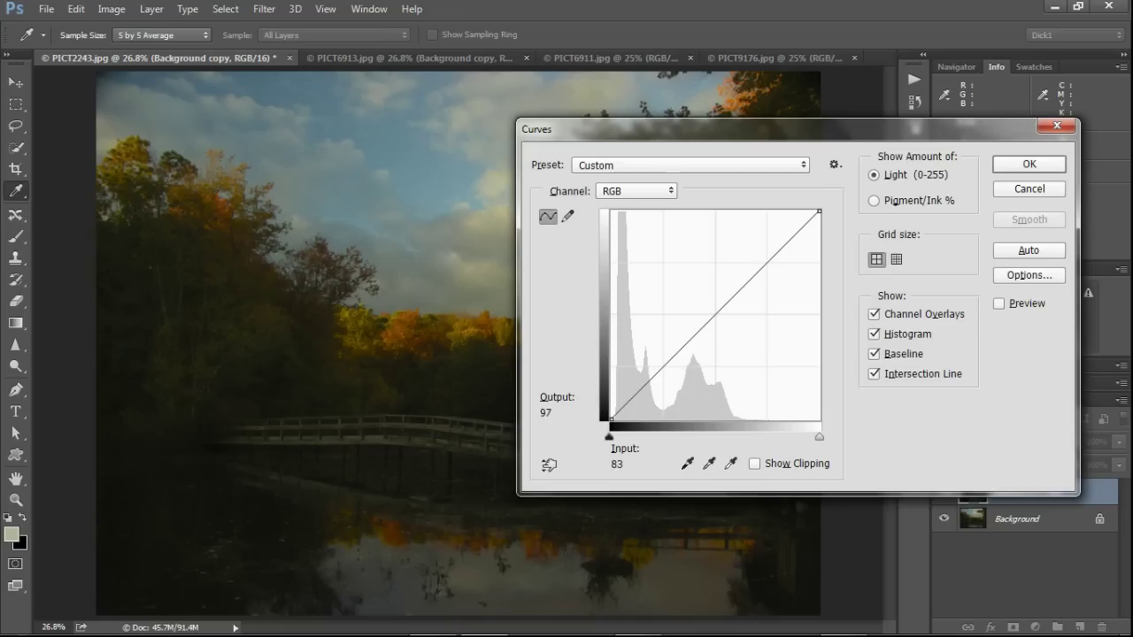
left_click_drag(610, 420, 611, 378)
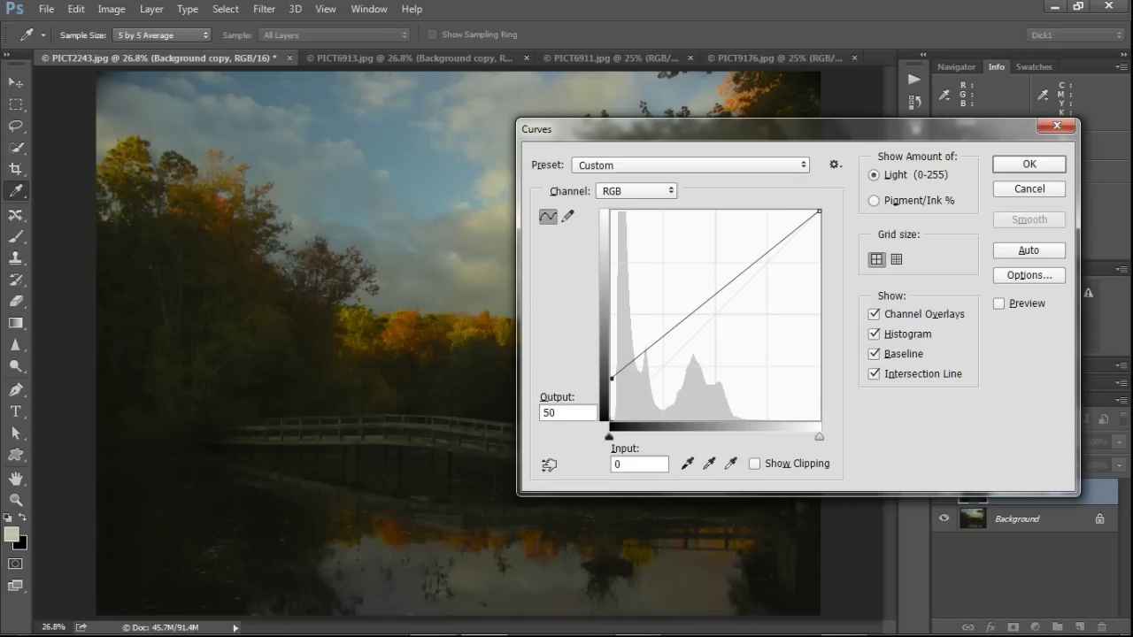
left_click_drag(819, 211, 784, 211)
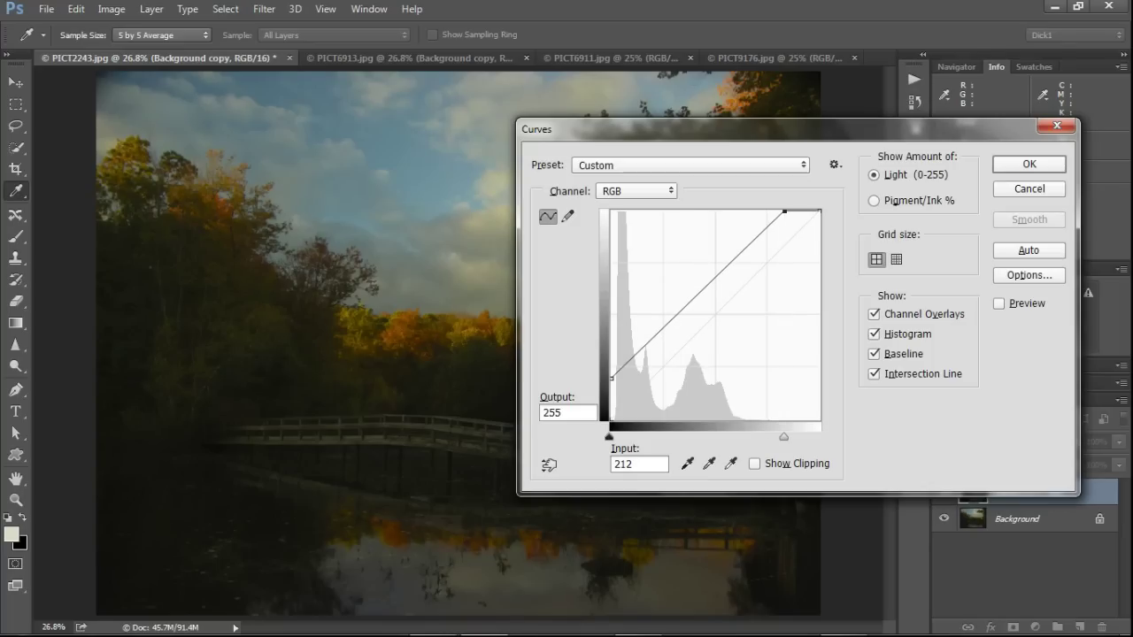
key("p")
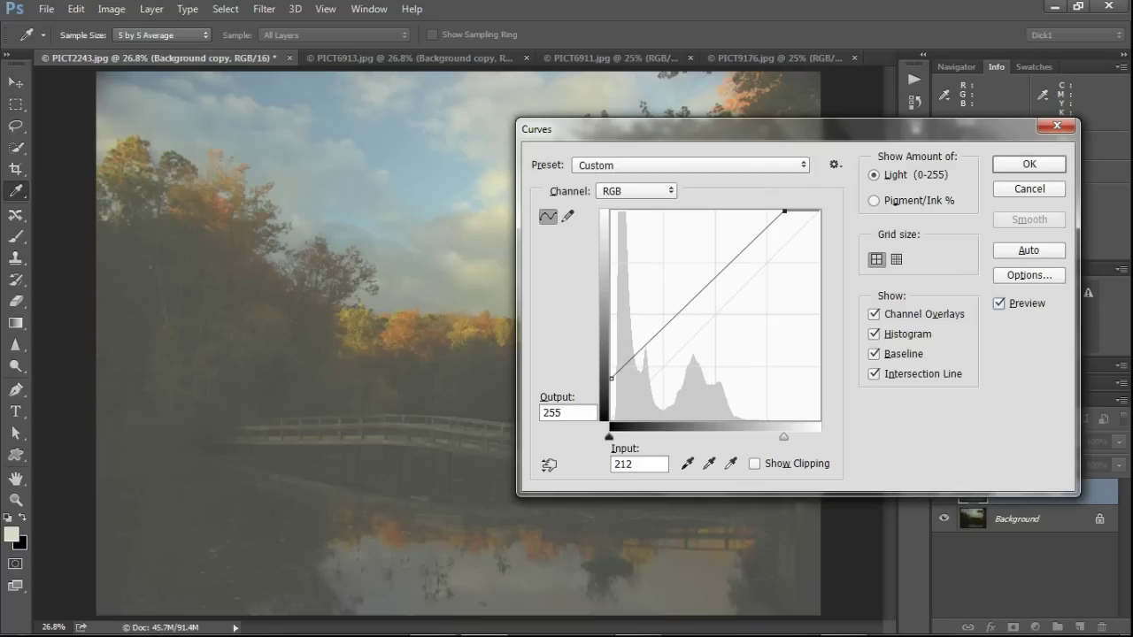
Step: Lower the white point to 220 and move the black point in to 35
left_click_drag(619, 128, 616, 334)
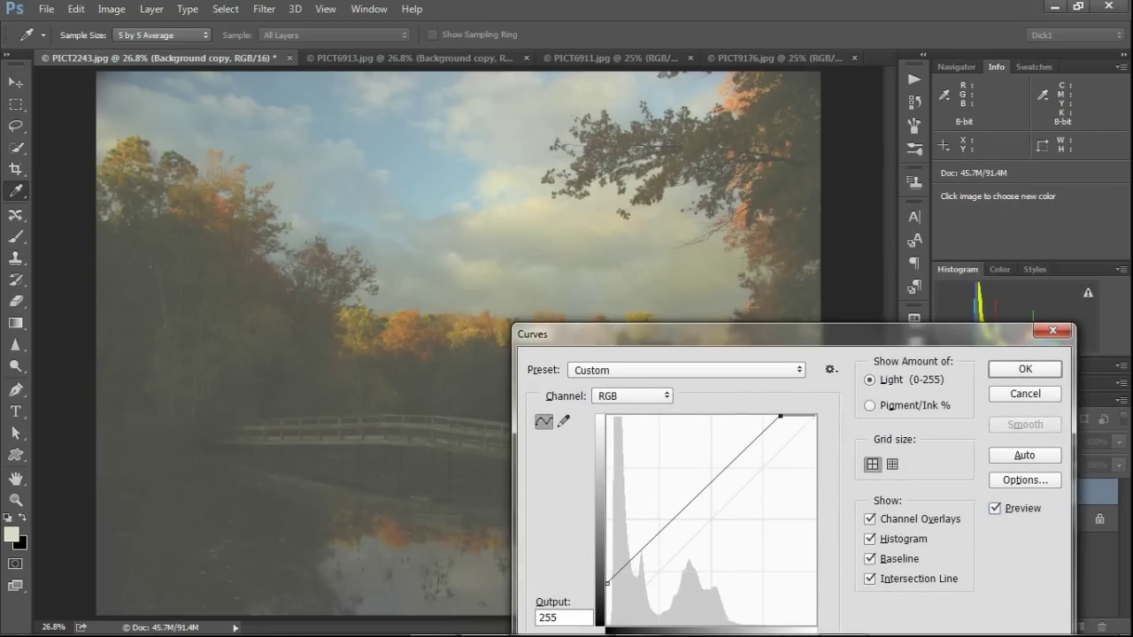
left_click(995, 508)
left_click(995, 508)
left_click_drag(620, 333, 617, 126)
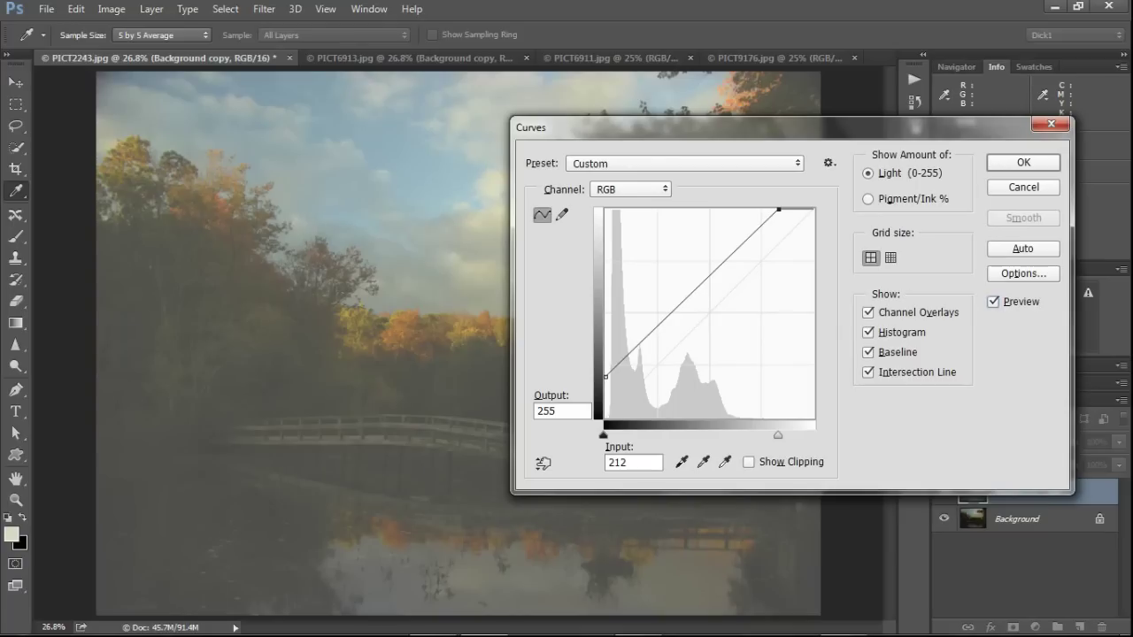
left_click_drag(778, 210, 813, 239)
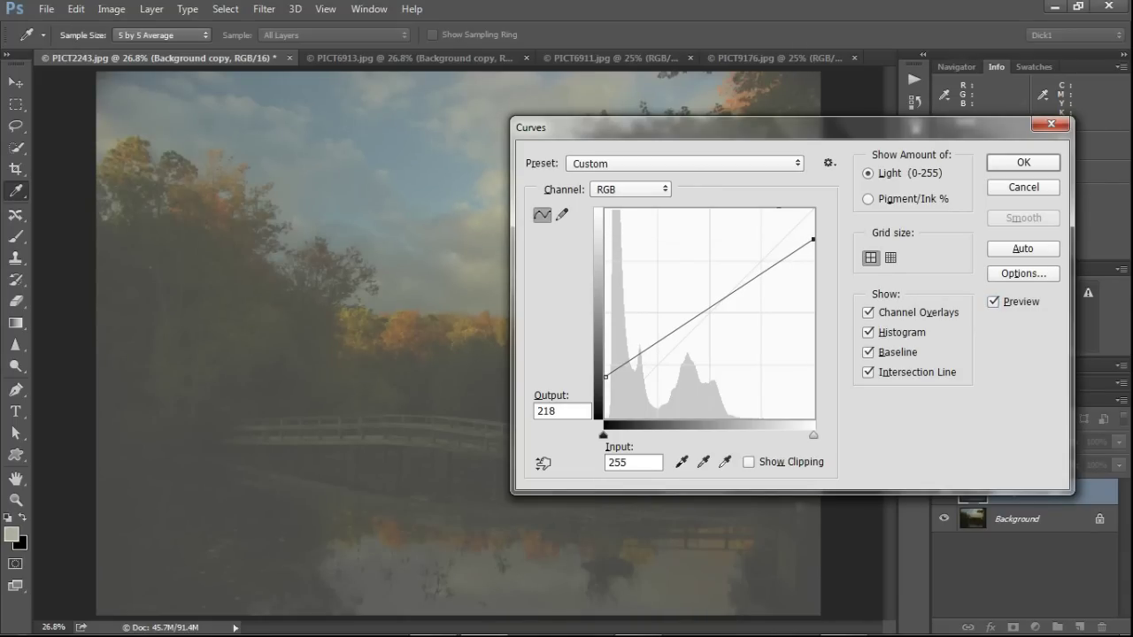
left_click_drag(605, 376, 634, 417)
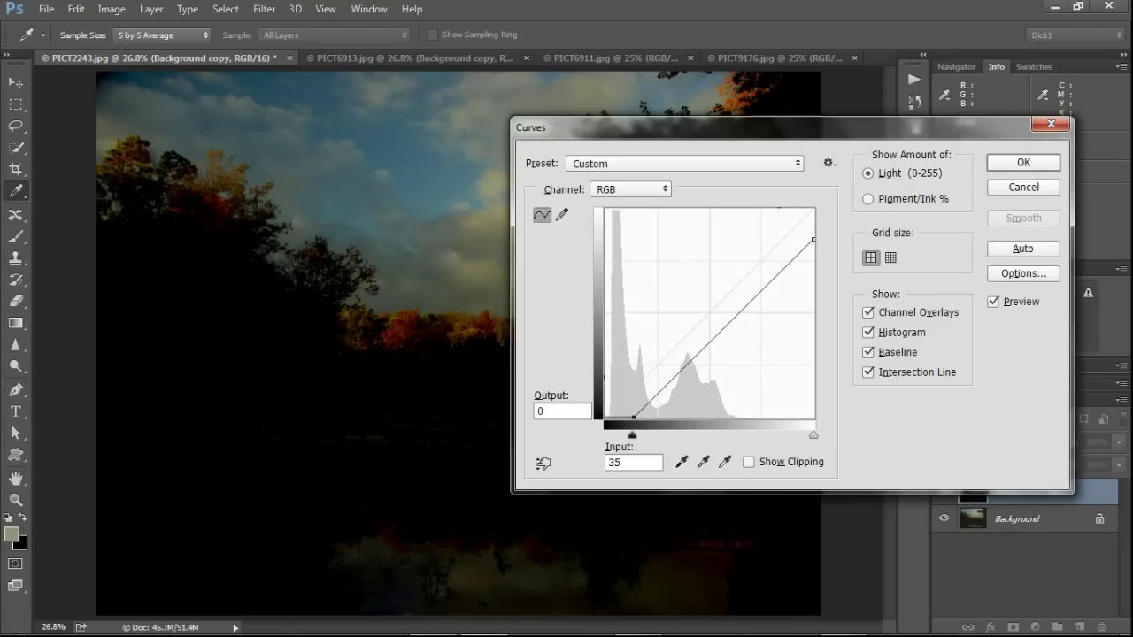
Step: Compare before and after, then reset the endpoints to 0/0 and 255/255
left_click_drag(620, 126, 626, 339)
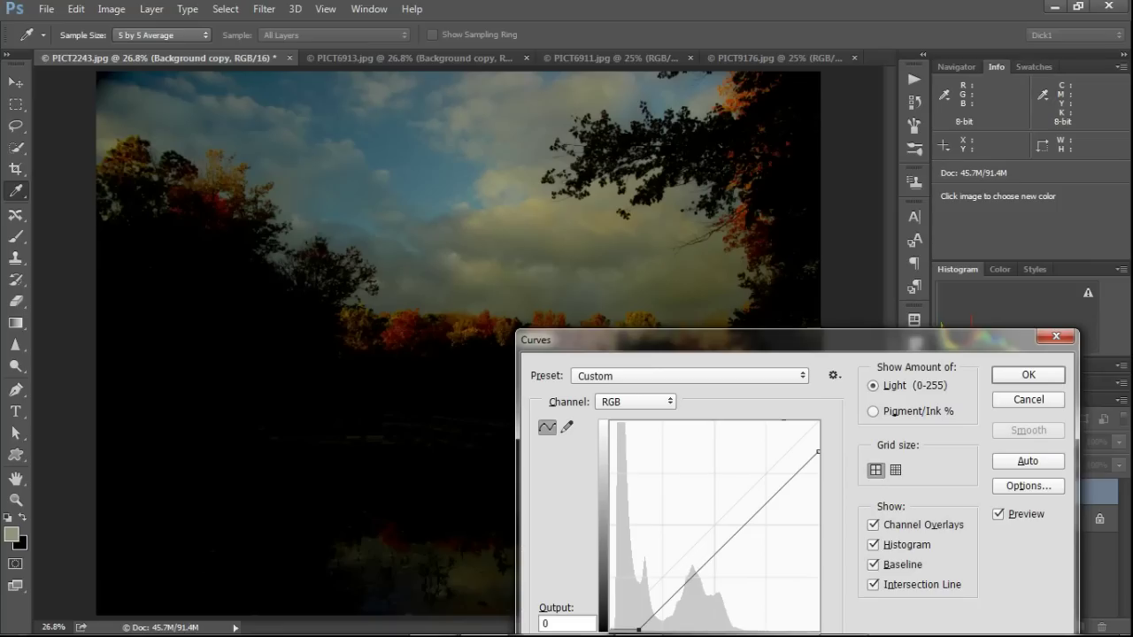
key("p")
key("p")
key("p")
key("p")
key("p")
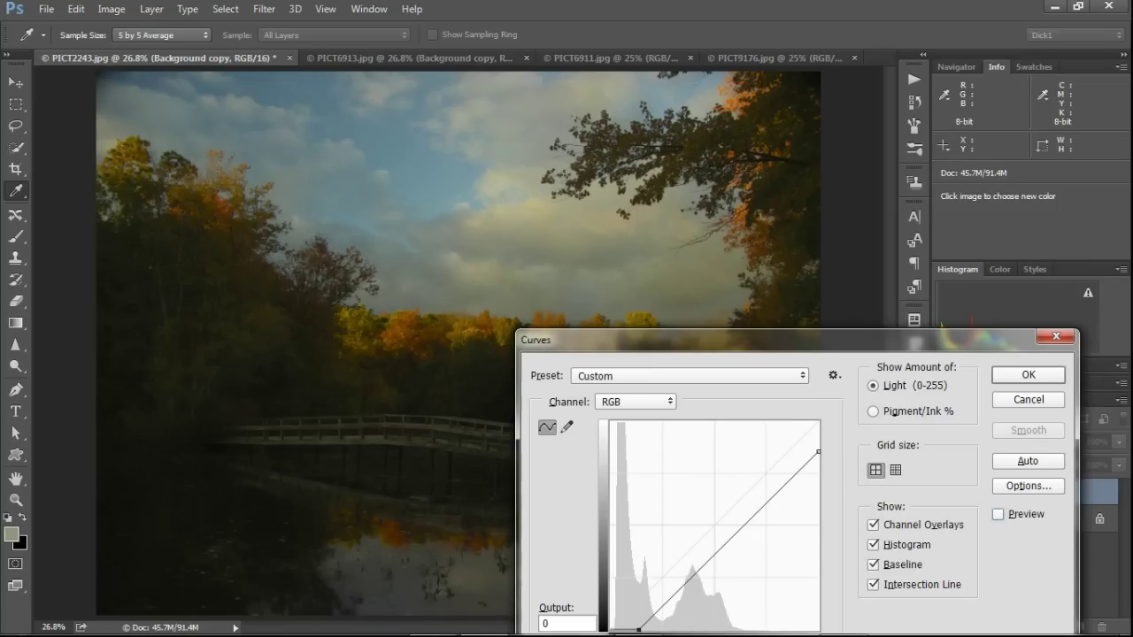
left_click_drag(620, 339, 624, 95)
key("p")
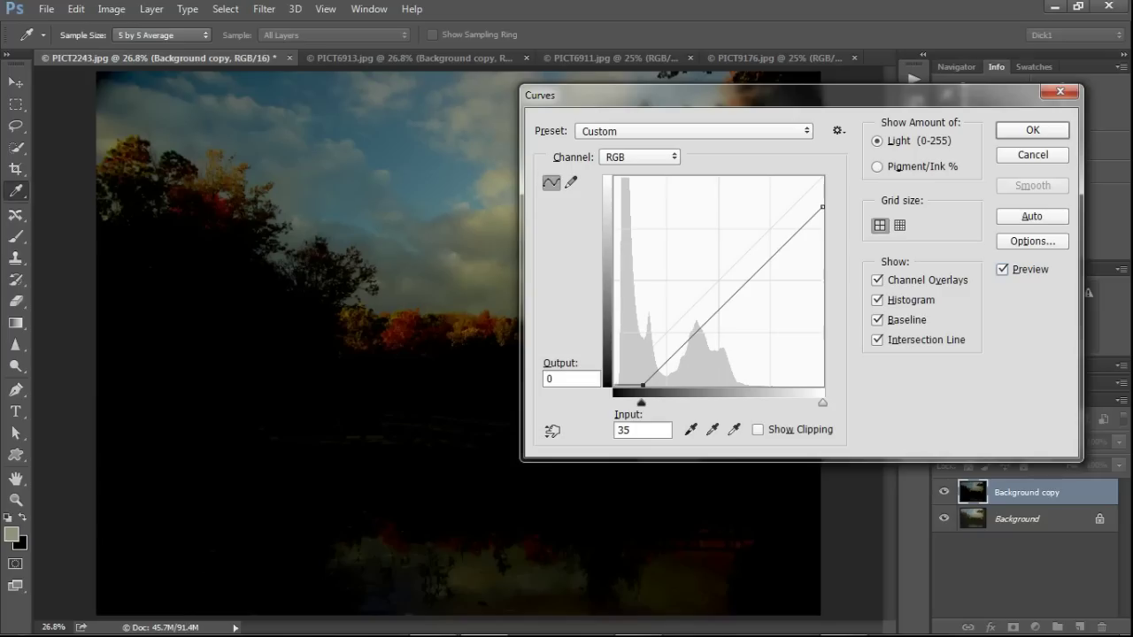
left_click_drag(640, 403, 613, 403)
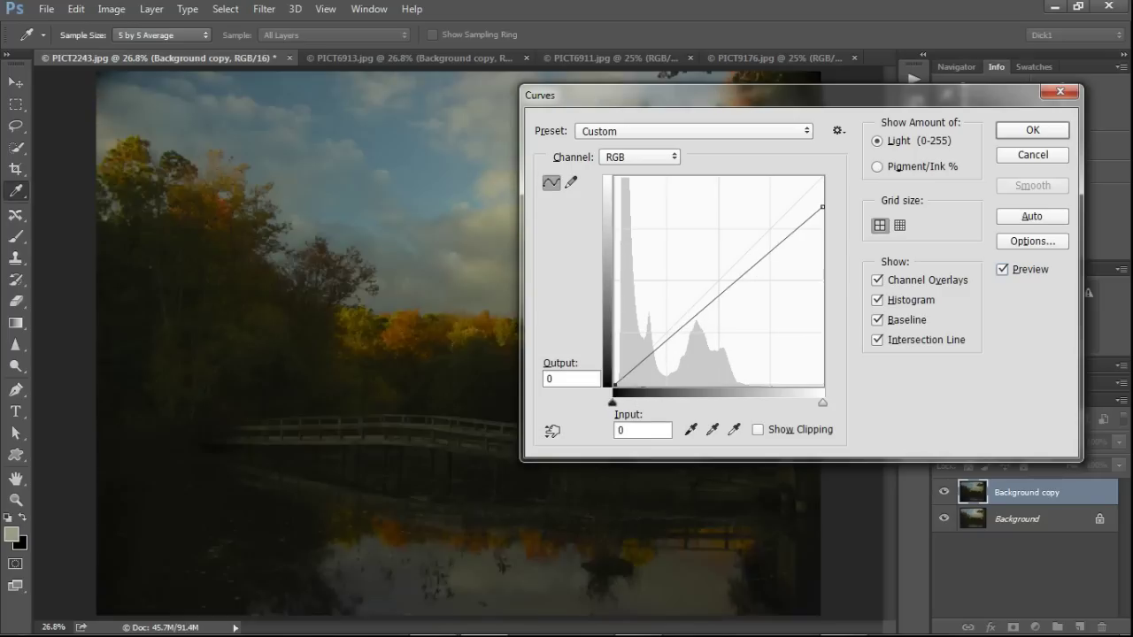
left_click_drag(822, 206, 823, 177)
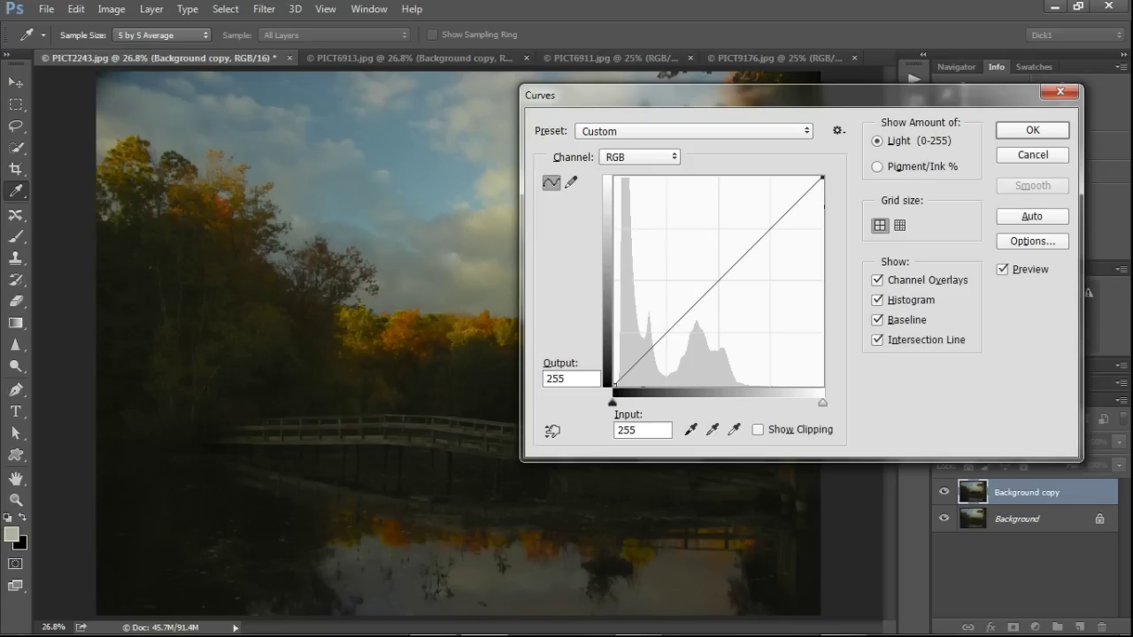
Step: Build an S-curve, moving the black slider to about 28 and the white slider to about 220
left_click(771, 228)
left_click_drag(771, 229, 774, 204)
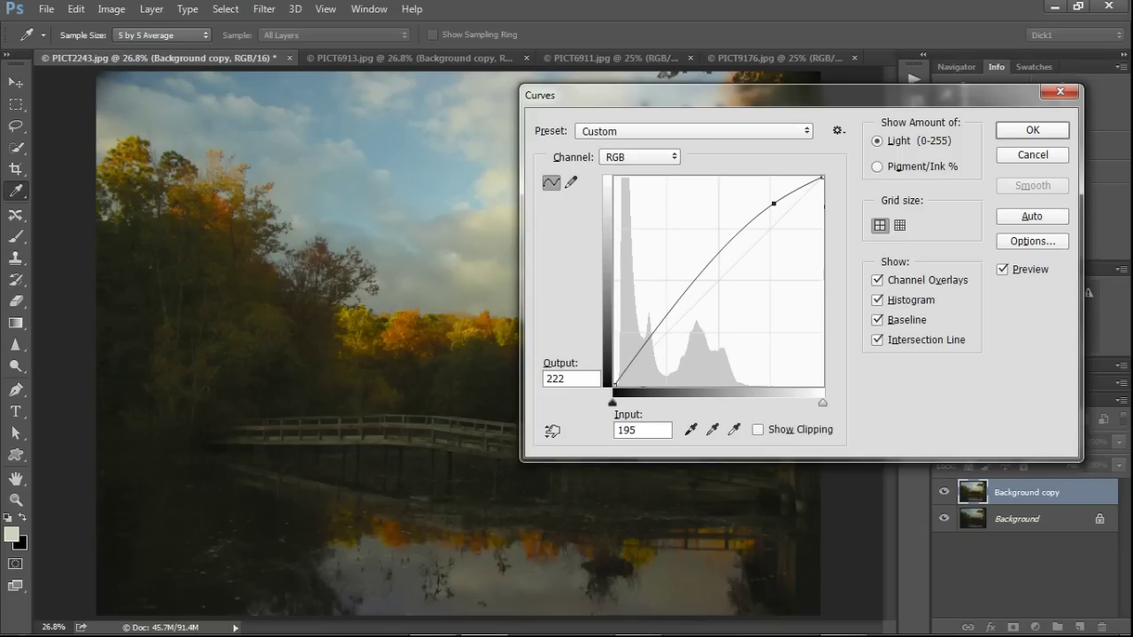
left_click_drag(656, 328, 667, 347)
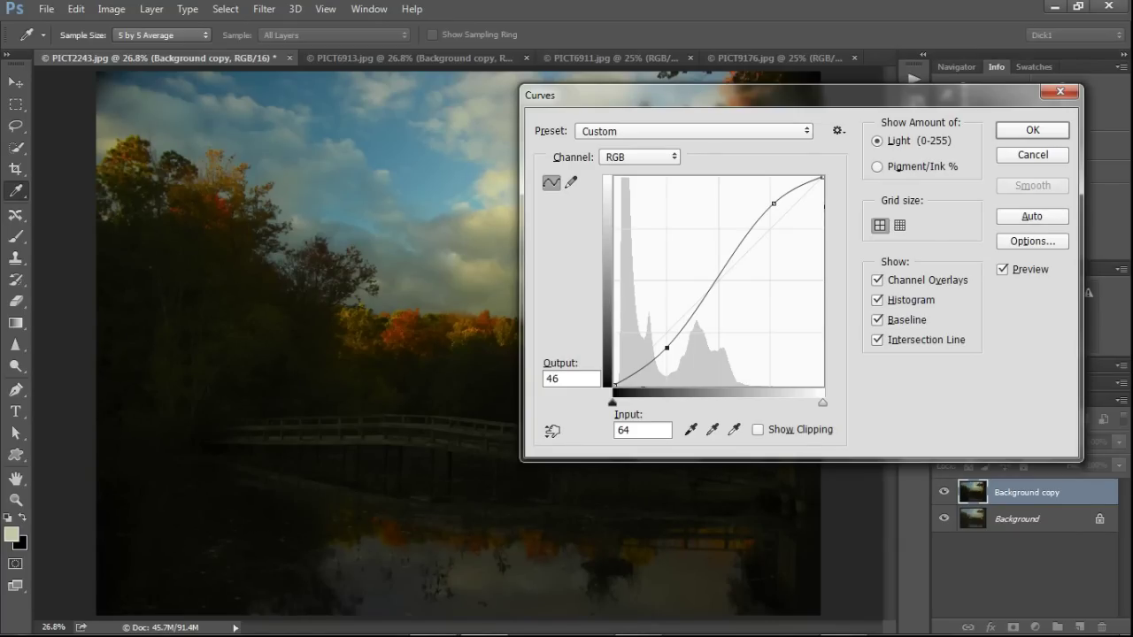
left_click_drag(613, 404, 635, 404)
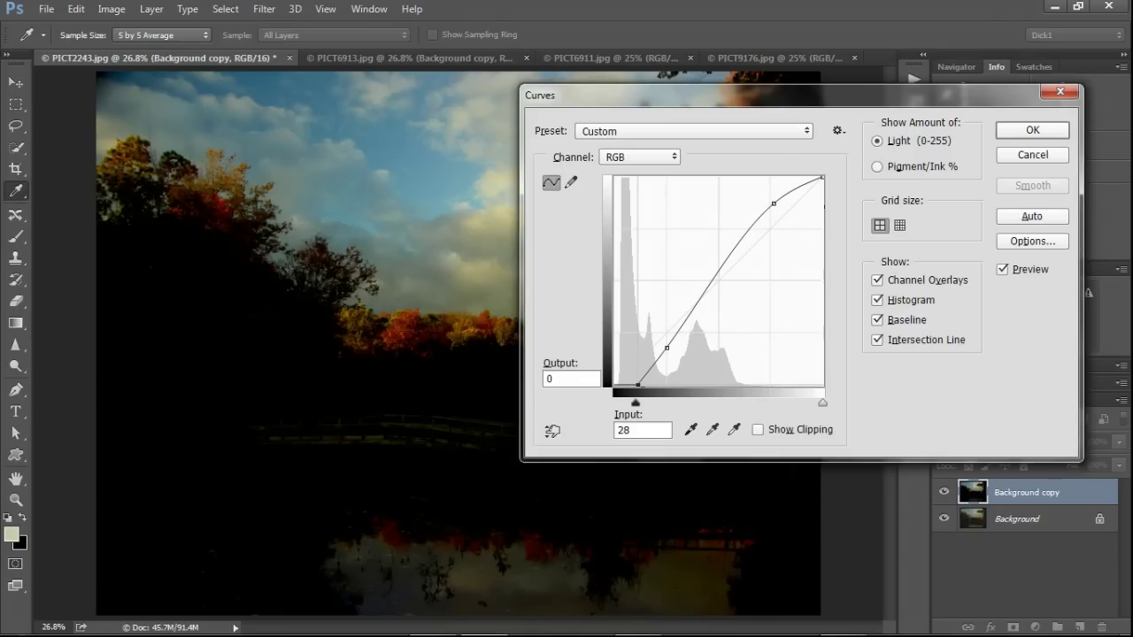
left_click_drag(634, 404, 638, 404)
left_click_drag(822, 402, 793, 402)
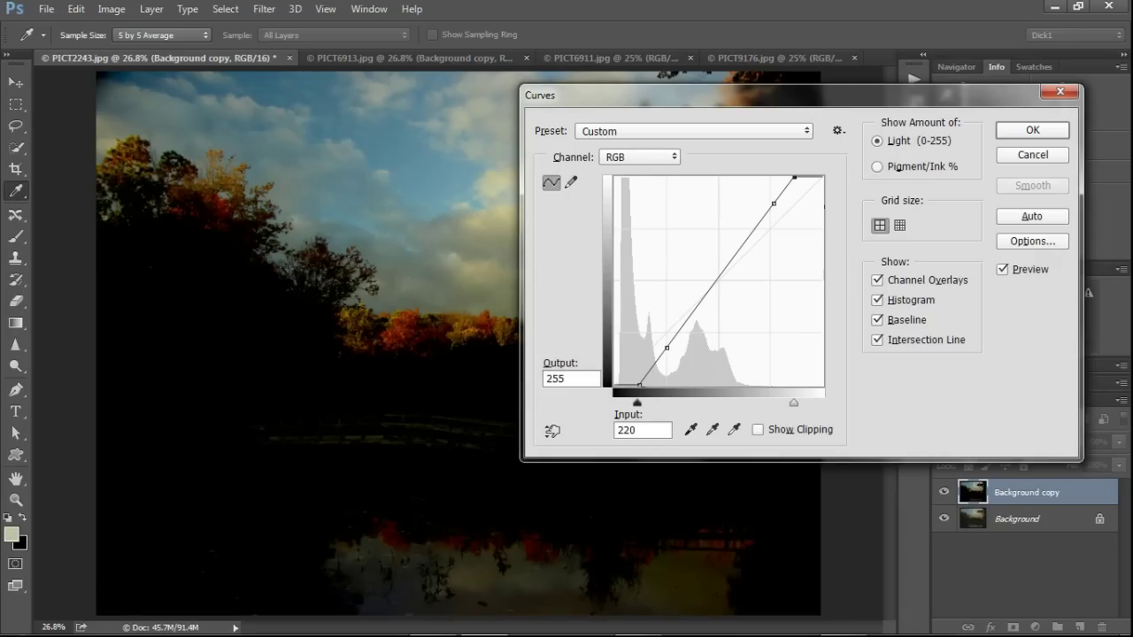
Step: Compare the steep curve with the original photo, then select the lower midtone point
left_click_drag(620, 95, 662, 416)
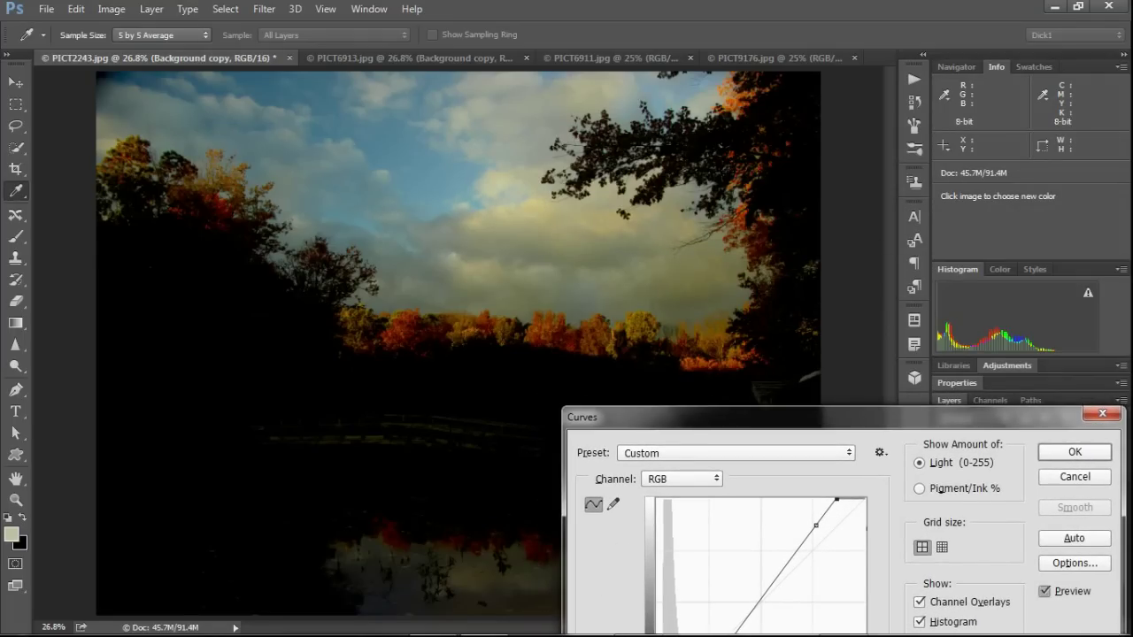
left_click(1044, 592)
left_click(1044, 591)
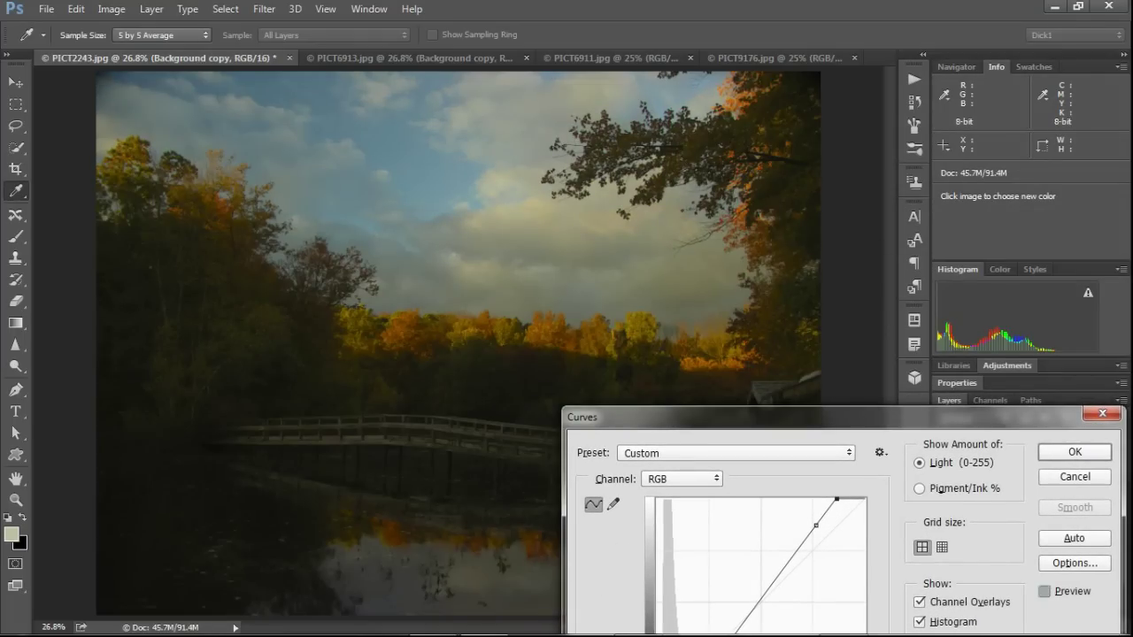
left_click(1045, 591)
left_click(1045, 591)
left_click_drag(708, 416, 690, 78)
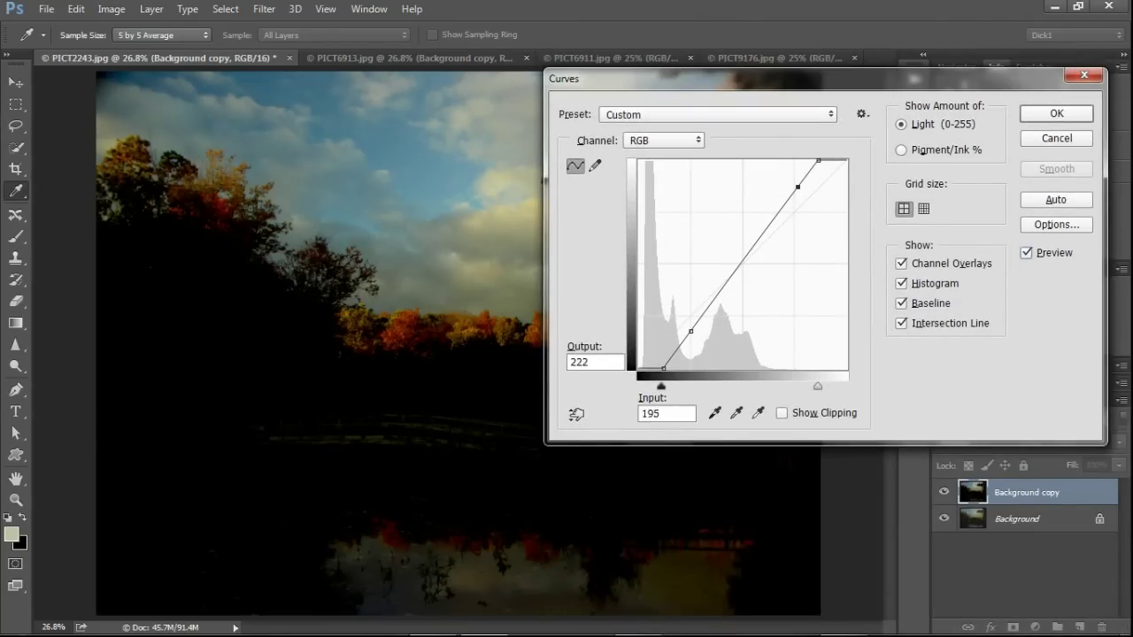
left_click(691, 331)
Step: Delete the midtone point, lift the black endpoint's output and set the white endpoint to 255/227
key("Delete")
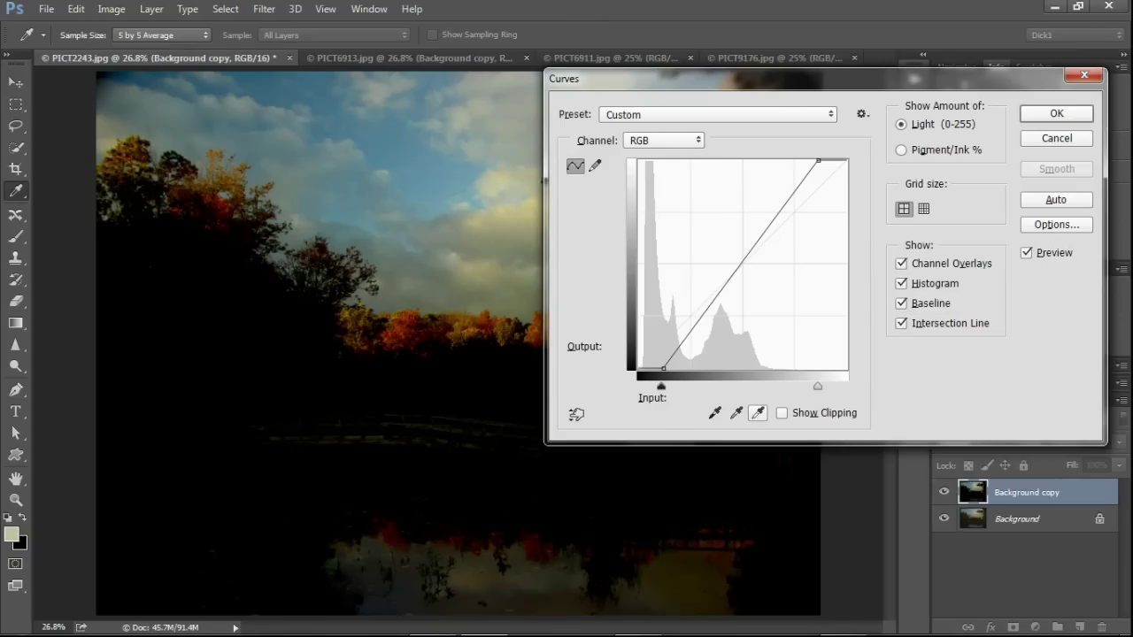
left_click_drag(818, 160, 847, 196)
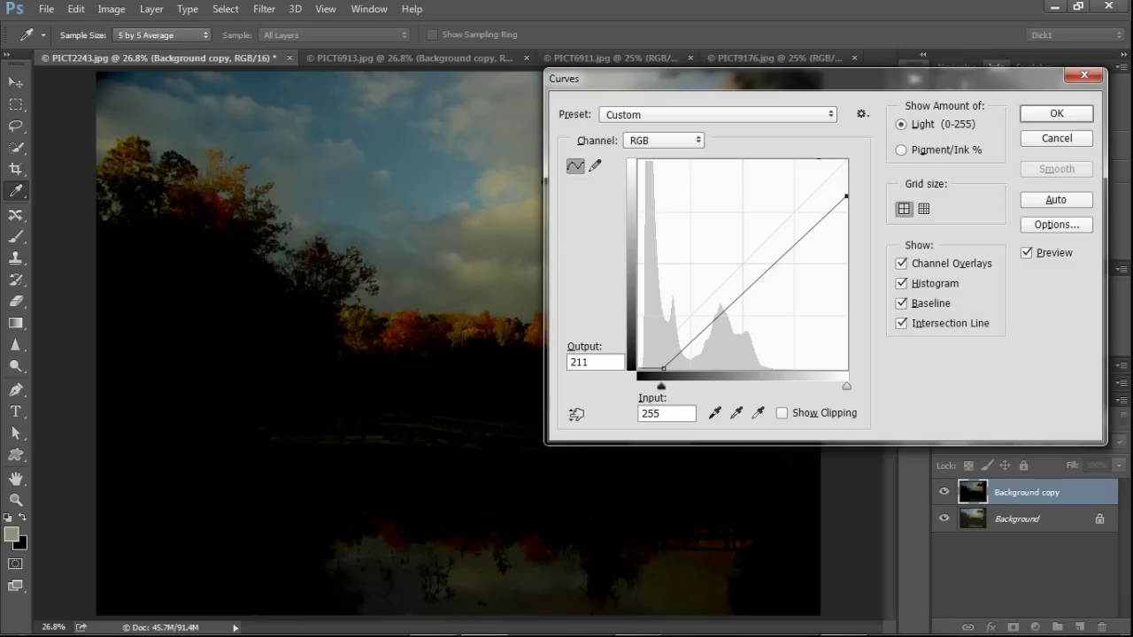
left_click_drag(663, 368, 639, 345)
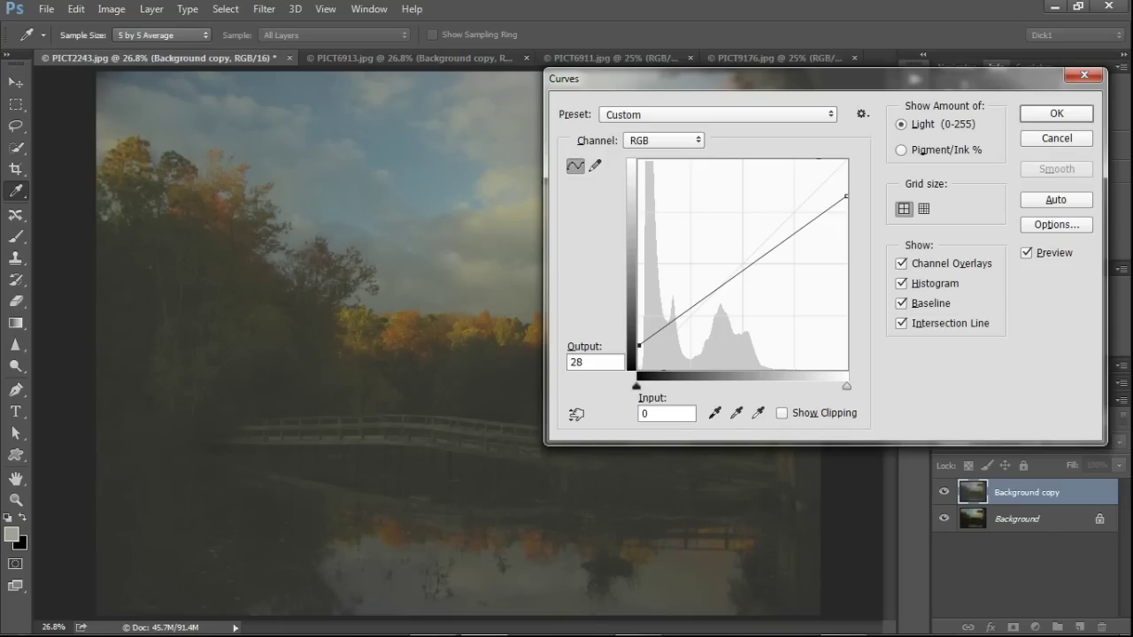
left_click_drag(846, 196, 846, 182)
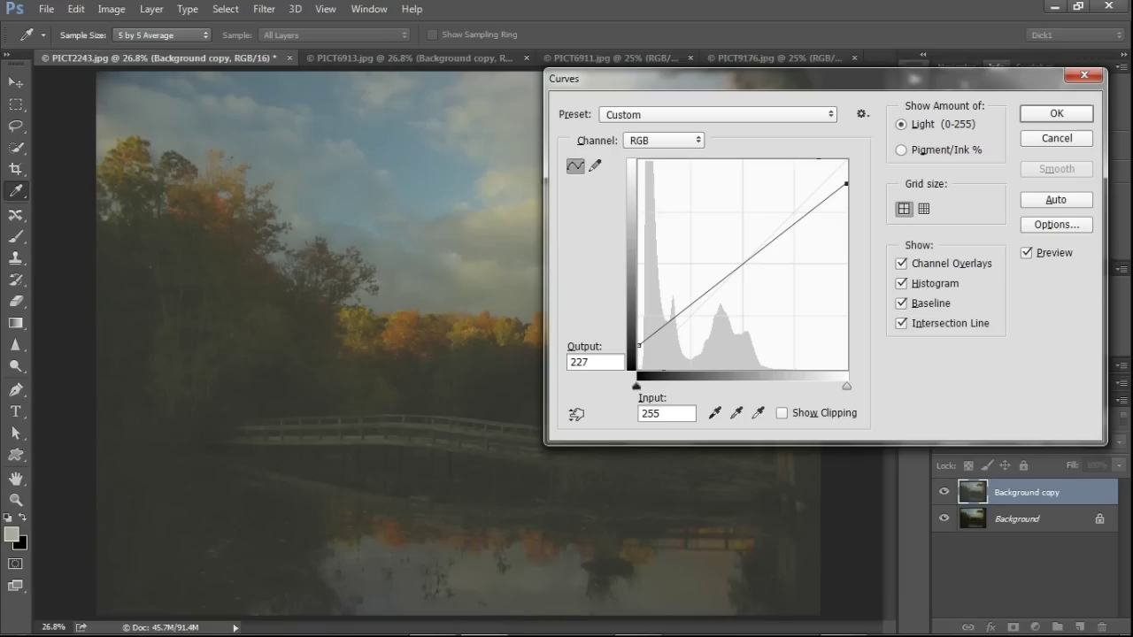
Step: Compare the faded, low-contrast curve result against the original photo
left_click_drag(708, 78, 772, 343)
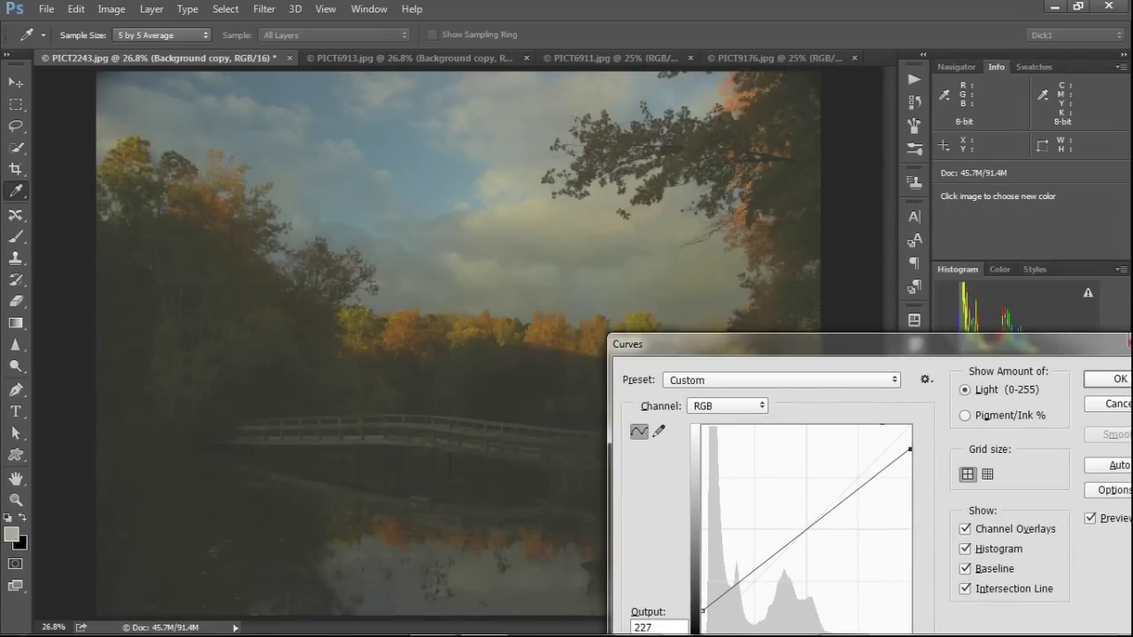
key("alt+p")
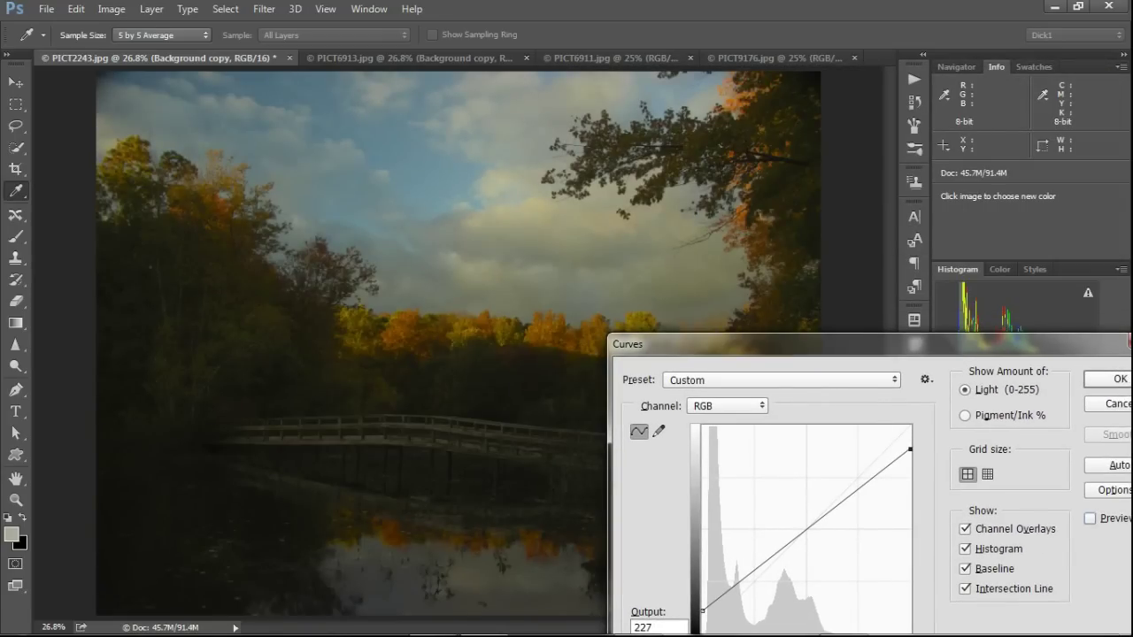
key("alt+p")
key("alt+p")
key("alt+p")
key("p")
key("p")
left_click_drag(709, 344, 654, 127)
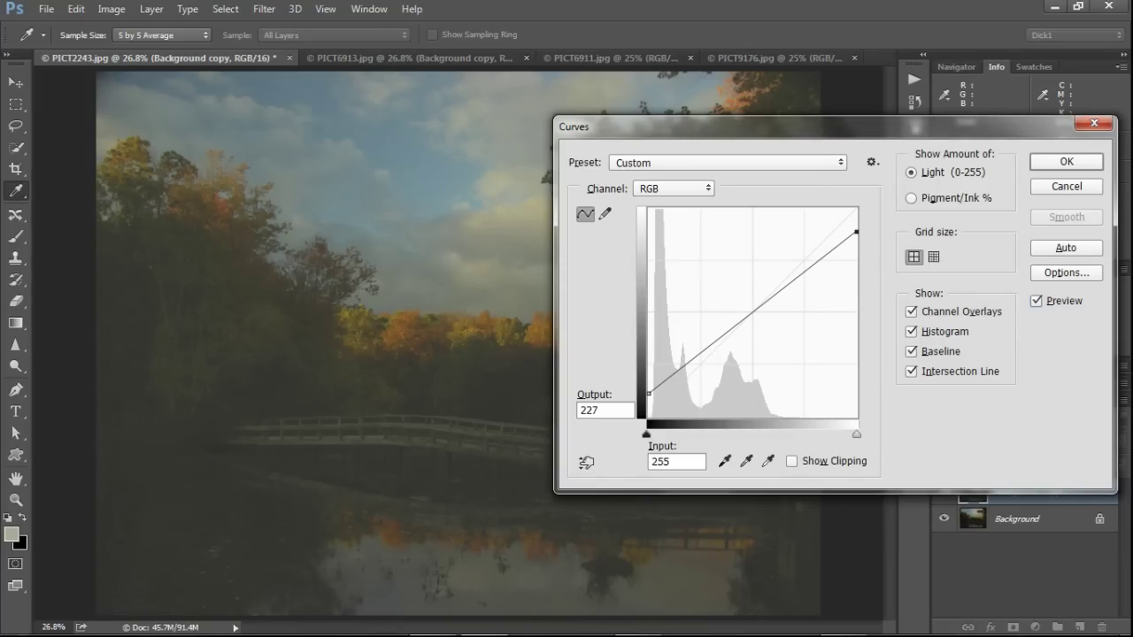
Step: Return the black output to 0 and raise the white endpoint to full 255
left_click_drag(649, 393, 649, 416)
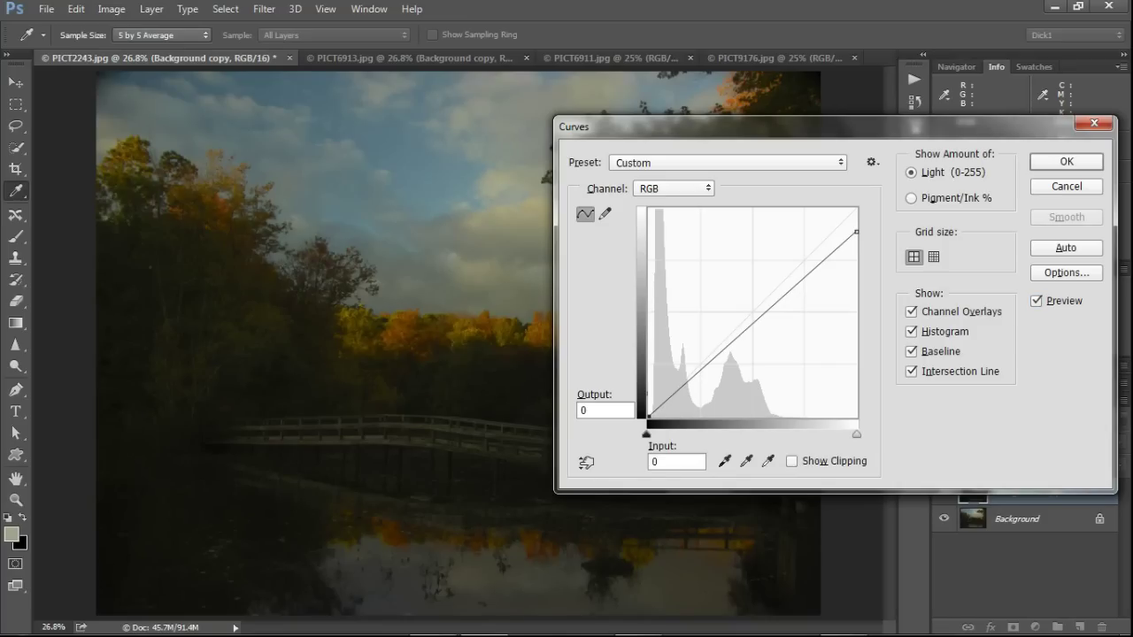
left_click_drag(856, 232, 855, 209)
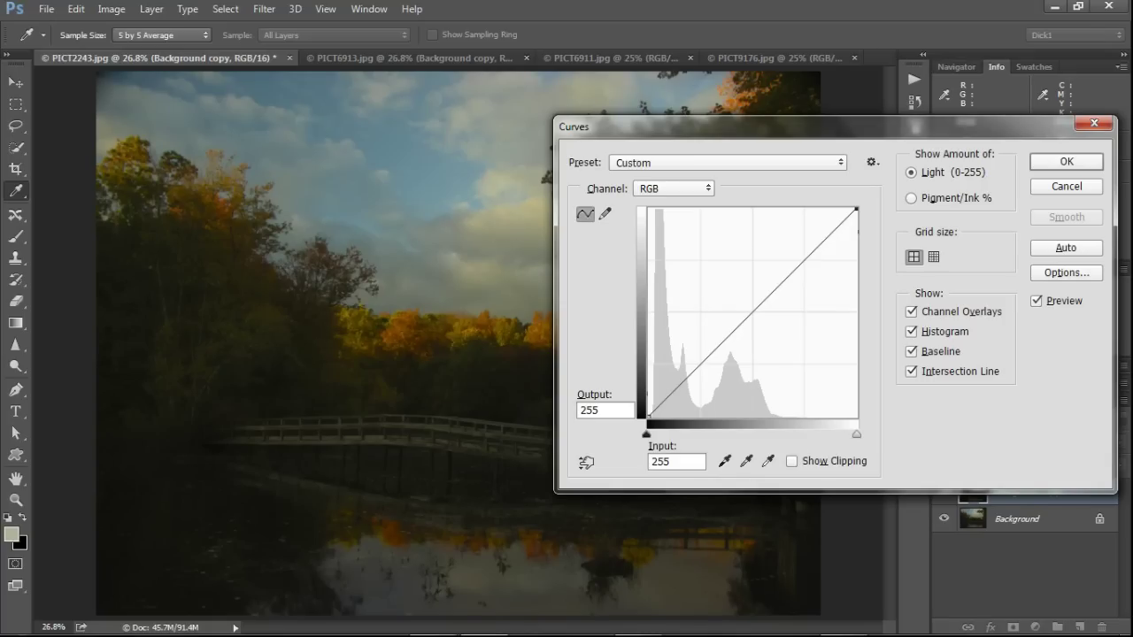
left_click_drag(620, 126, 660, 233)
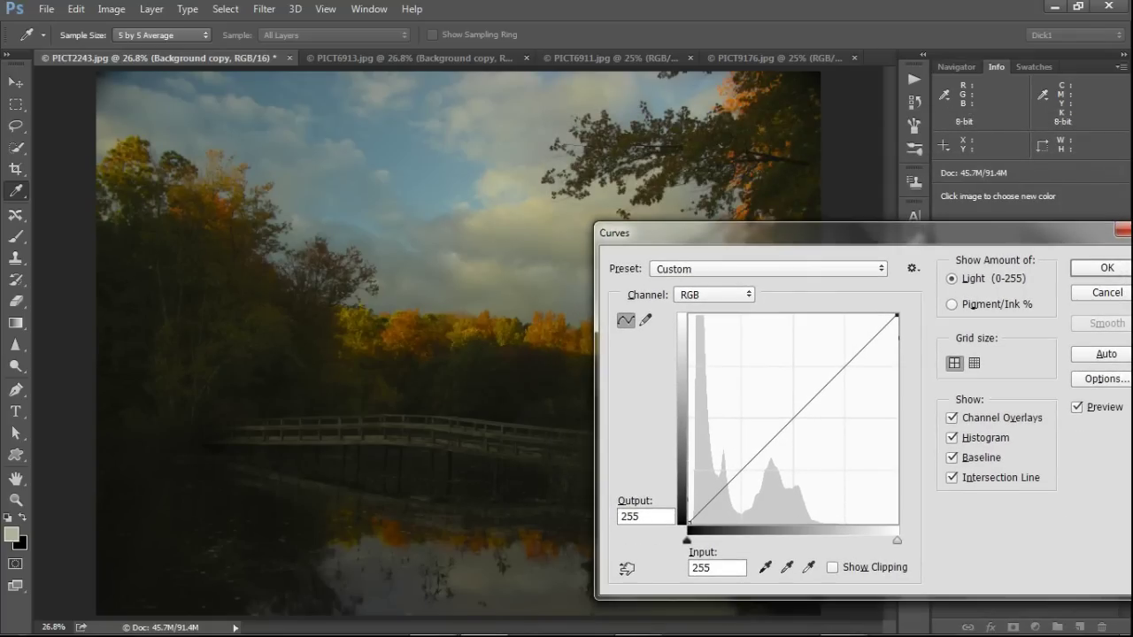
key("alt+p")
key("alt+p")
Step: Pull the white input in to 168 and compare the steeper curve with the original
key("Left")
key("Left")
key("Left")
key("Left")
key("Left")
key("Left")
key("Left")
key("Left")
key("Left")
key("Left")
key("Left")
key("Left")
key("Left")
key("Left")
key("Left")
key("Left")
key("Left")
key("Left")
key("Left")
key("Left")
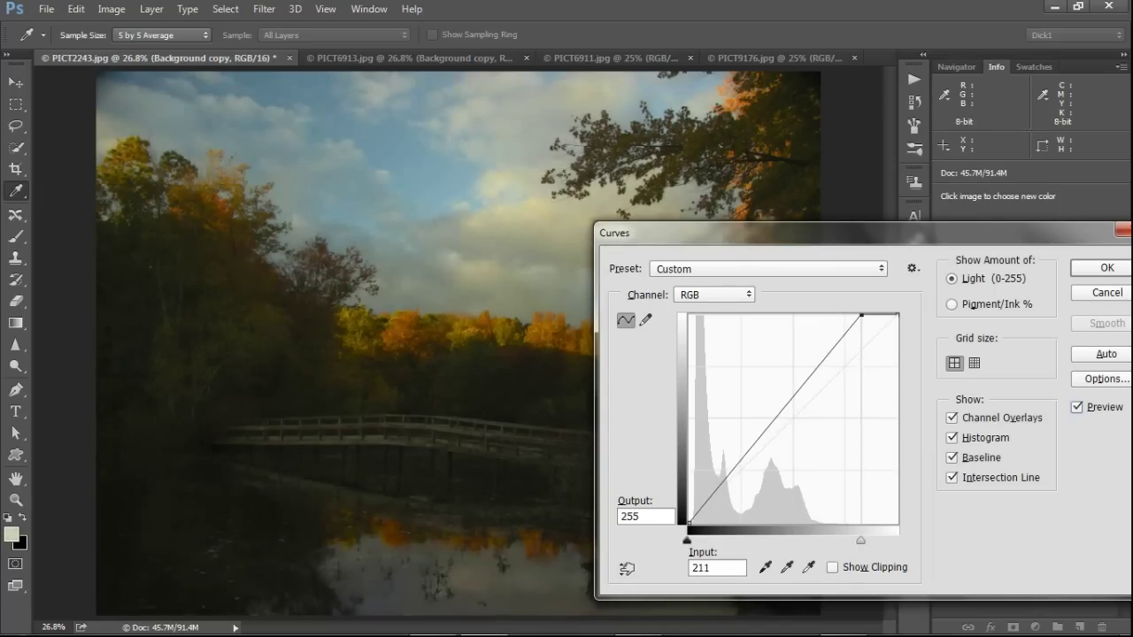
key("Left")
key("Left")
key("Left")
key("Left")
key("Left")
key("Left")
key("Left")
key("Left")
key("Left")
key("Left")
key("Left")
key("Left")
key("Left")
key("Left")
key("Left")
key("Left")
key("Left")
key("Left")
key("Left")
key("Left")
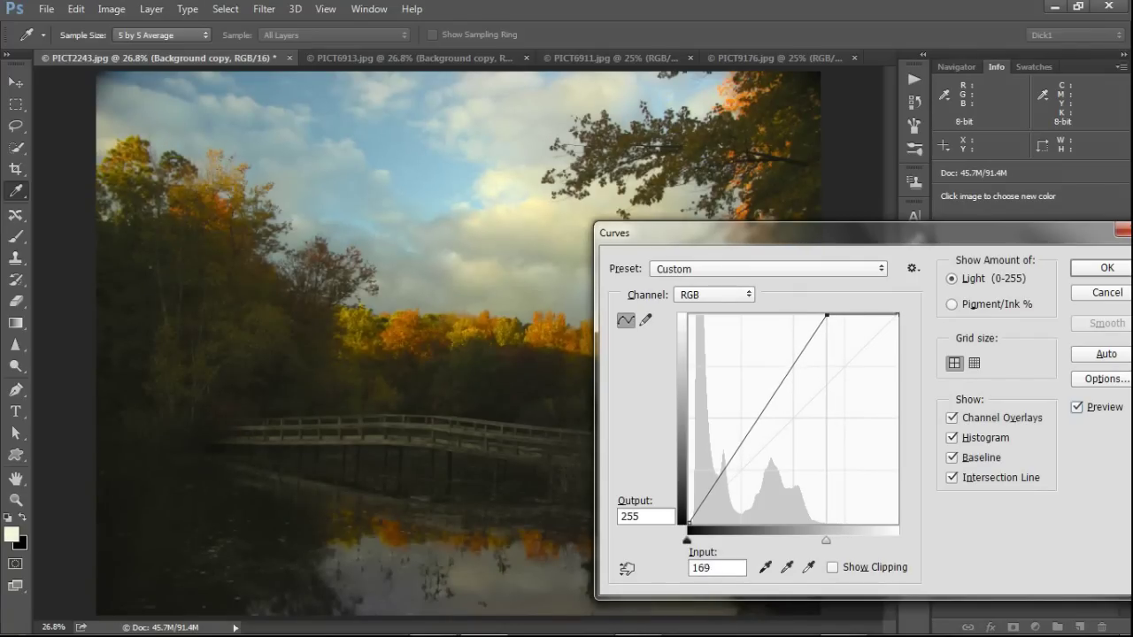
key("Right")
key("Right")
key("Right")
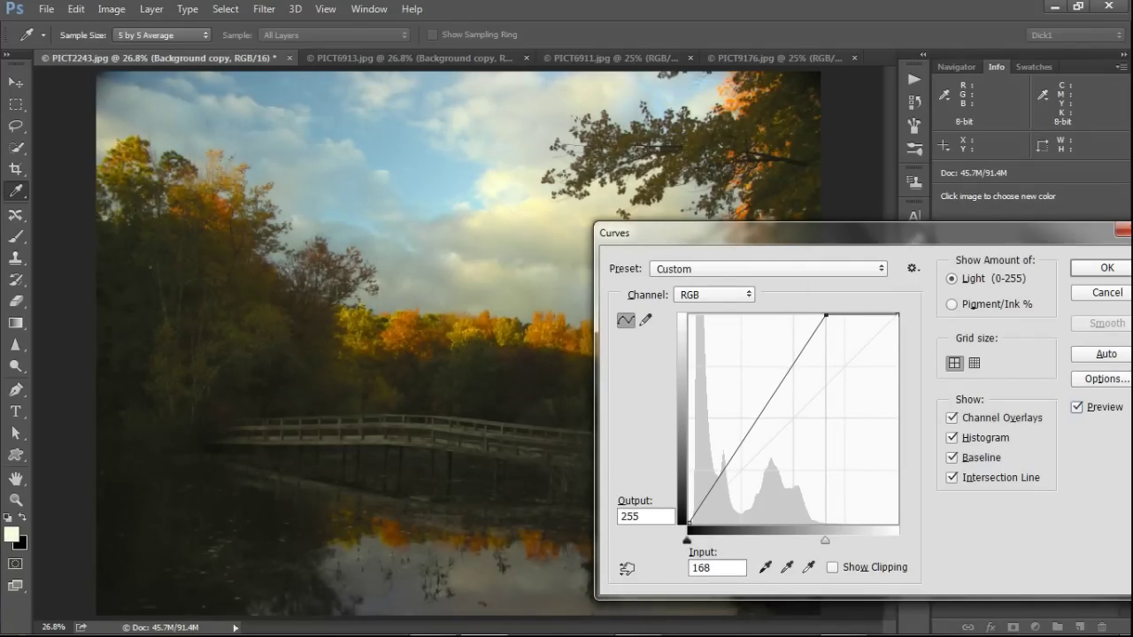
key("minus")
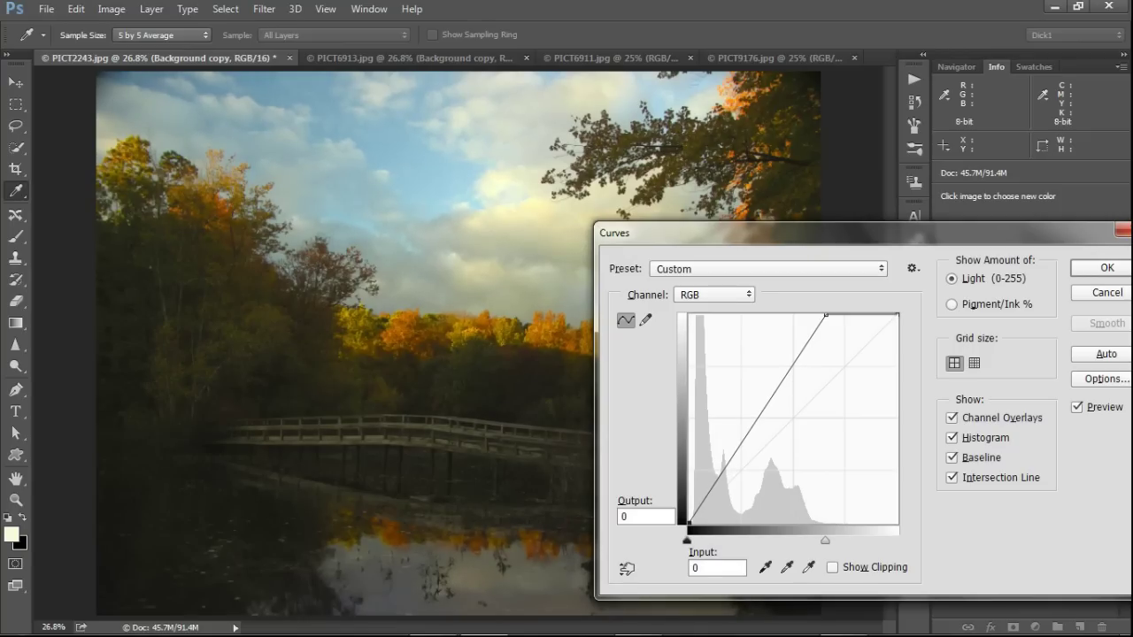
left_click_drag(796, 232, 751, 452)
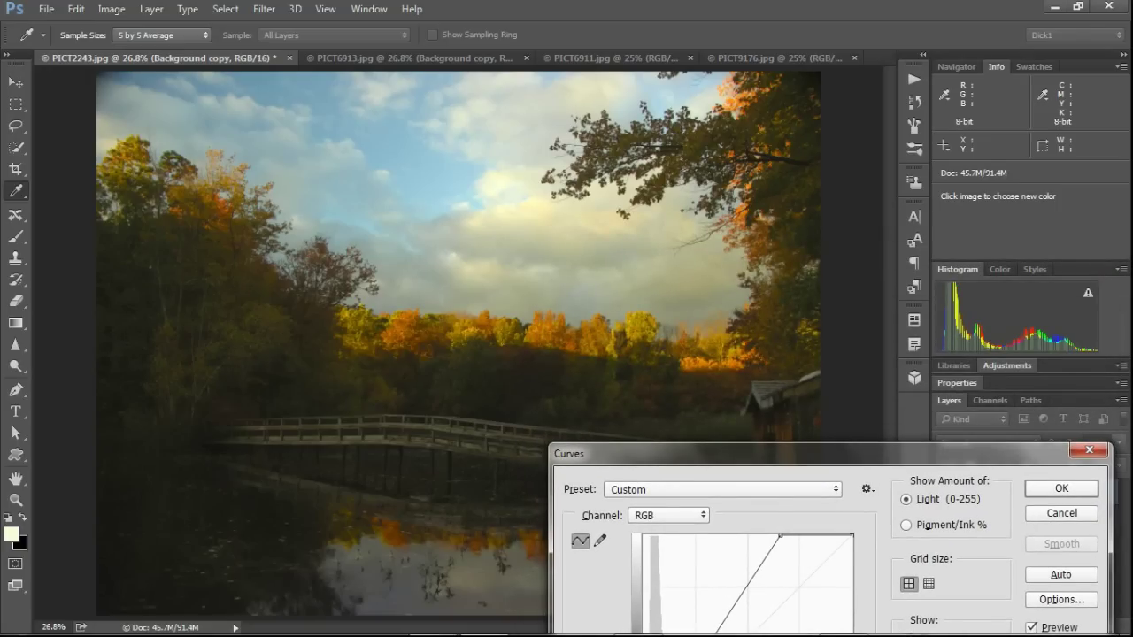
key("alt+p")
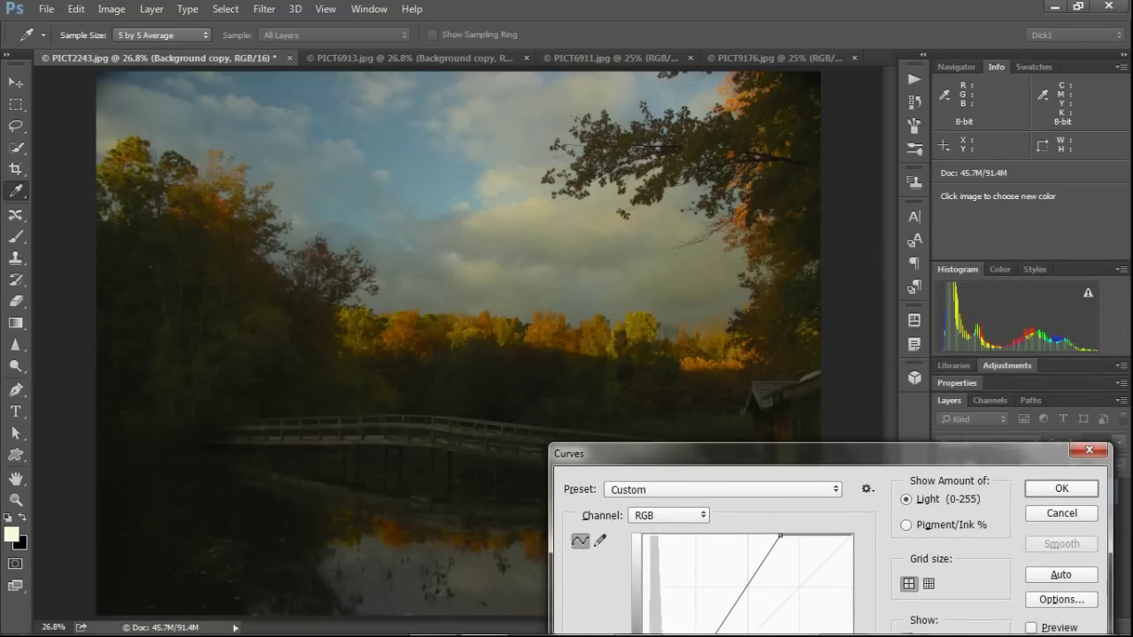
key("alt+p")
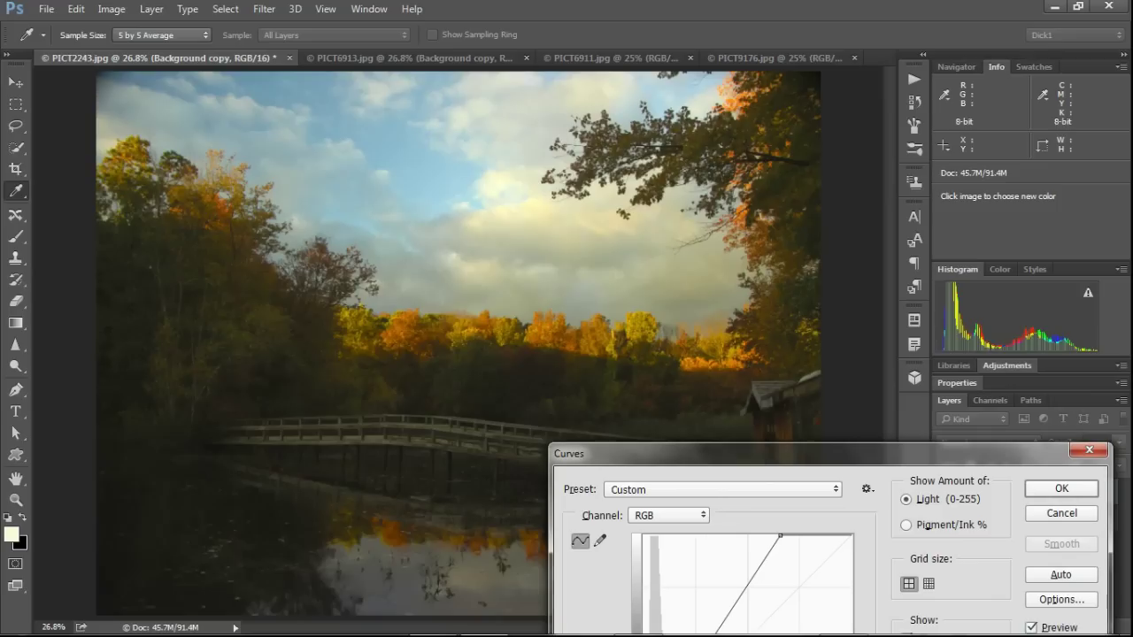
key("alt+p")
key("alt+p")
Step: Add anchor points along the lower tone curve, including 48 and 77, discarding a trial midtone point
left_click_drag(672, 453, 817, 77)
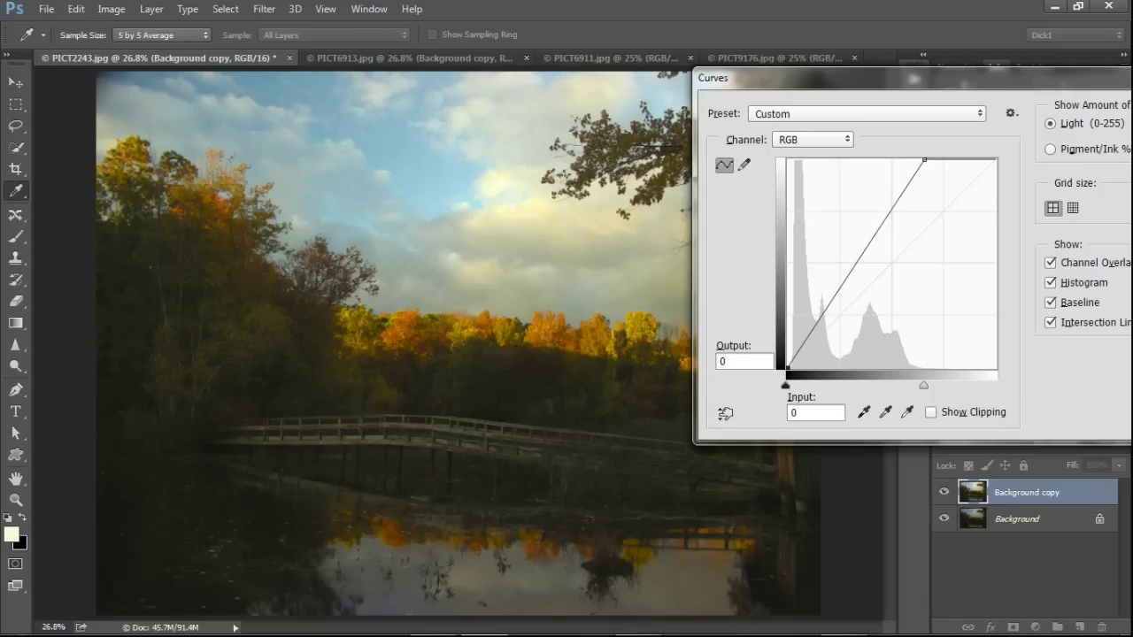
mouse_move(853, 268)
left_mouse_down()
mouse_move(842, 250)
mouse_move(866, 267)
mouse_move(854, 253)
left_mouse_up()
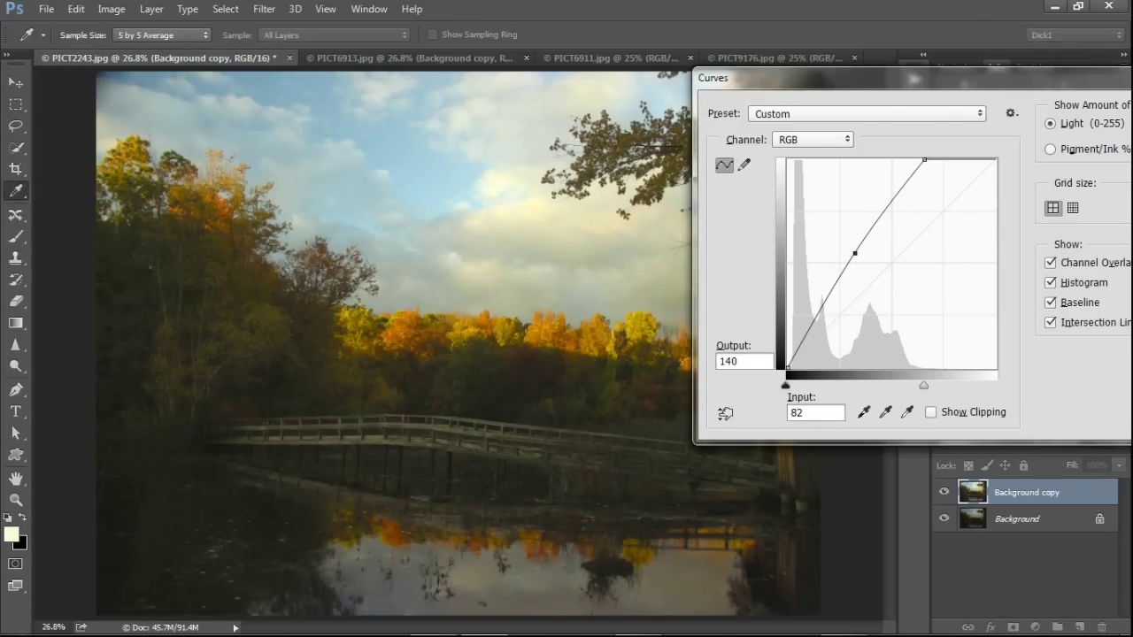
key("Delete")
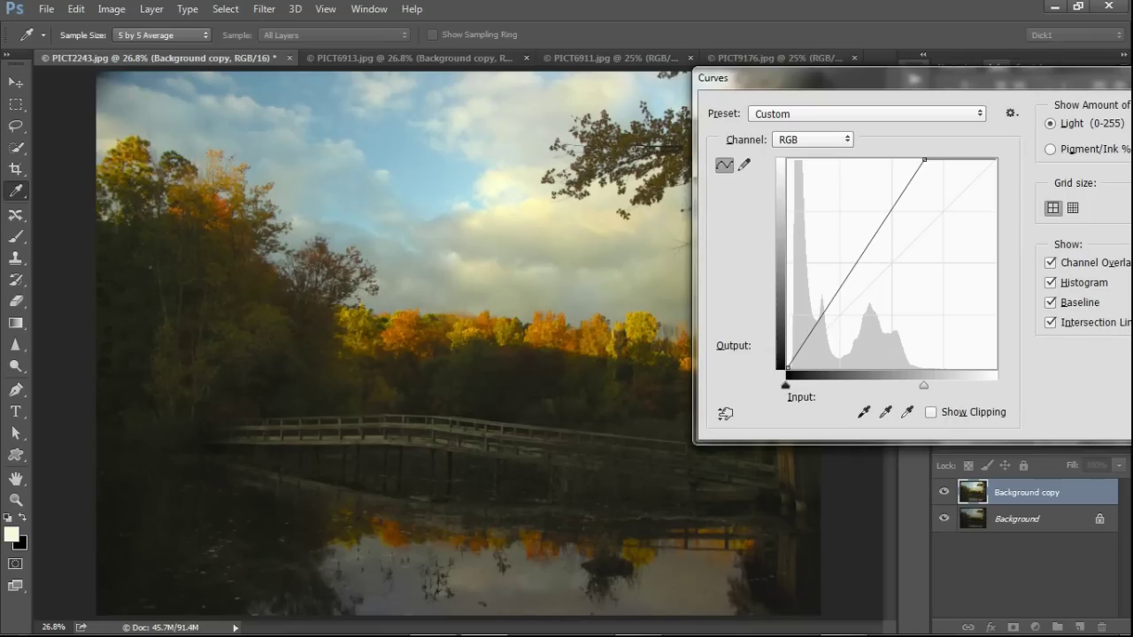
left_click(838, 290)
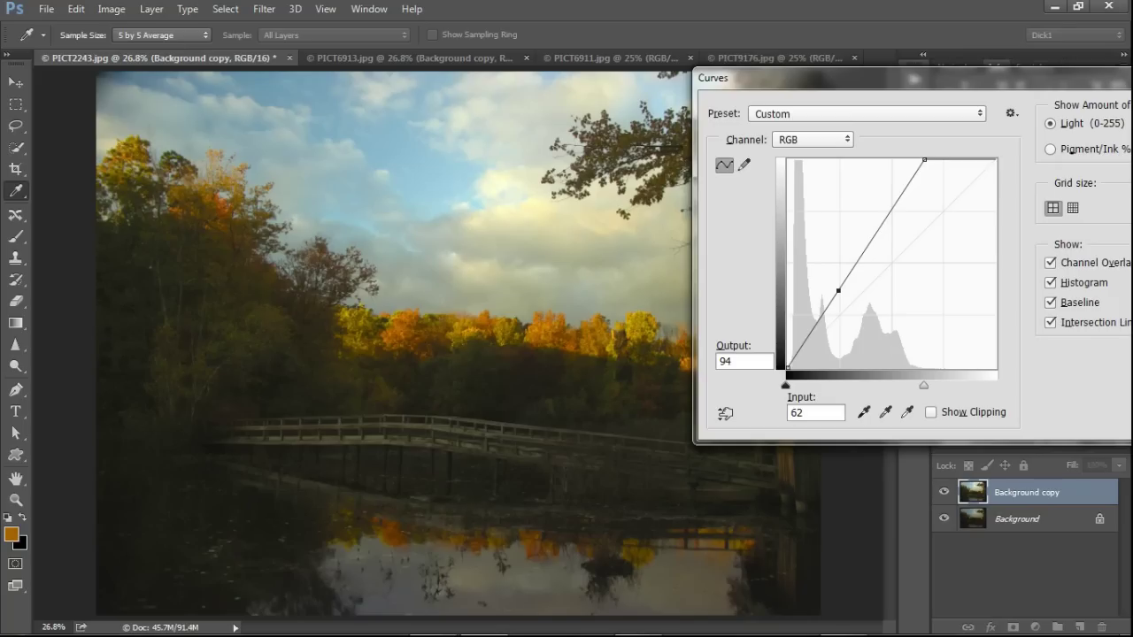
left_click(800, 352)
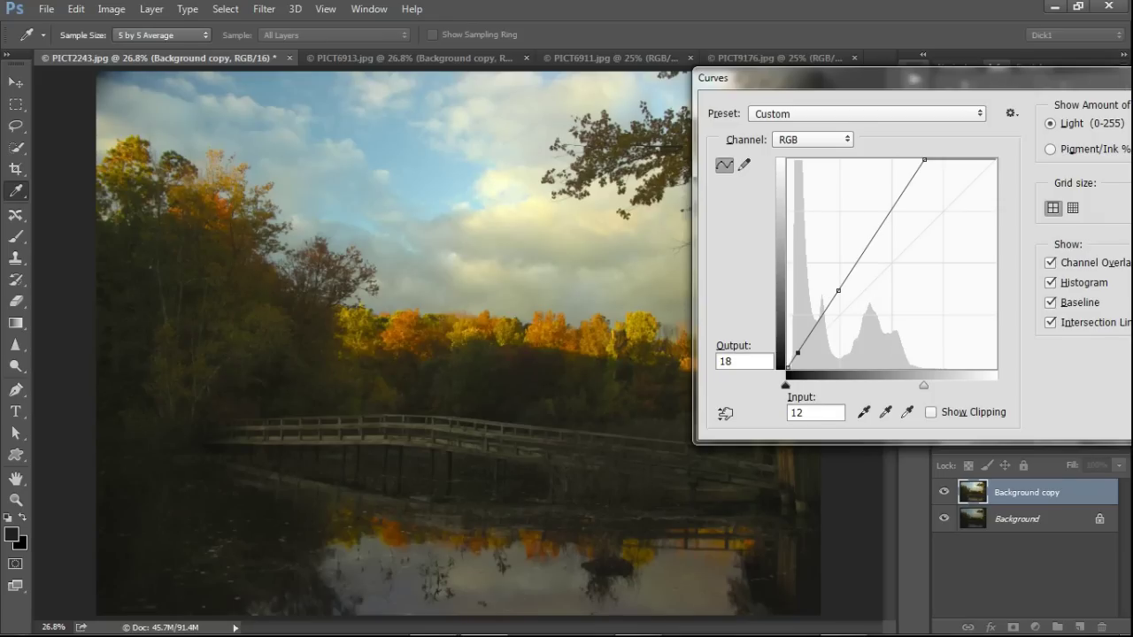
left_click(826, 308)
left_click(851, 271)
Step: Nudge the lowest shadow point to input 14, output 20
key("minus")
key("minus")
key("minus")
key("Left")
key("Left")
key("Left")
key("Left")
key("Up")
key("Left")
key("Left")
key("Right")
key("Right")
key("Right")
key("Right")
key("Right")
key("Down")
key("Down")
key("Down")
key("Left")
key("Left")
key("Left")
key("Up")
key("Right")
key("Right")
key("Right")
key("Right")
key("Right")
key("Up")
key("Up")
key("Up")
key("Left")
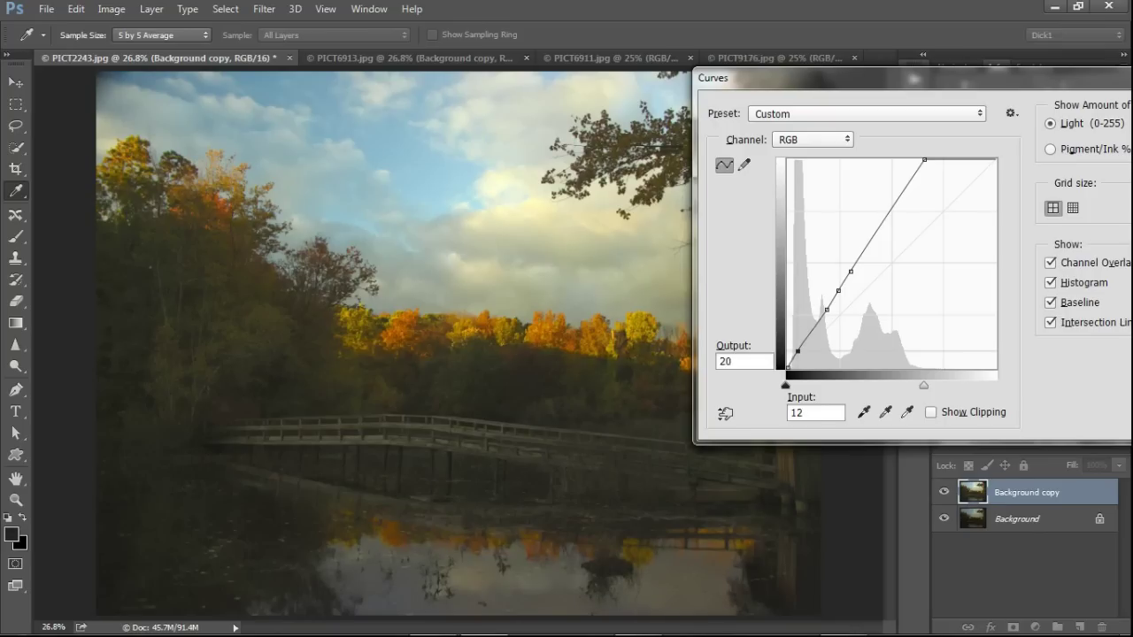
key("Right")
key("Right")
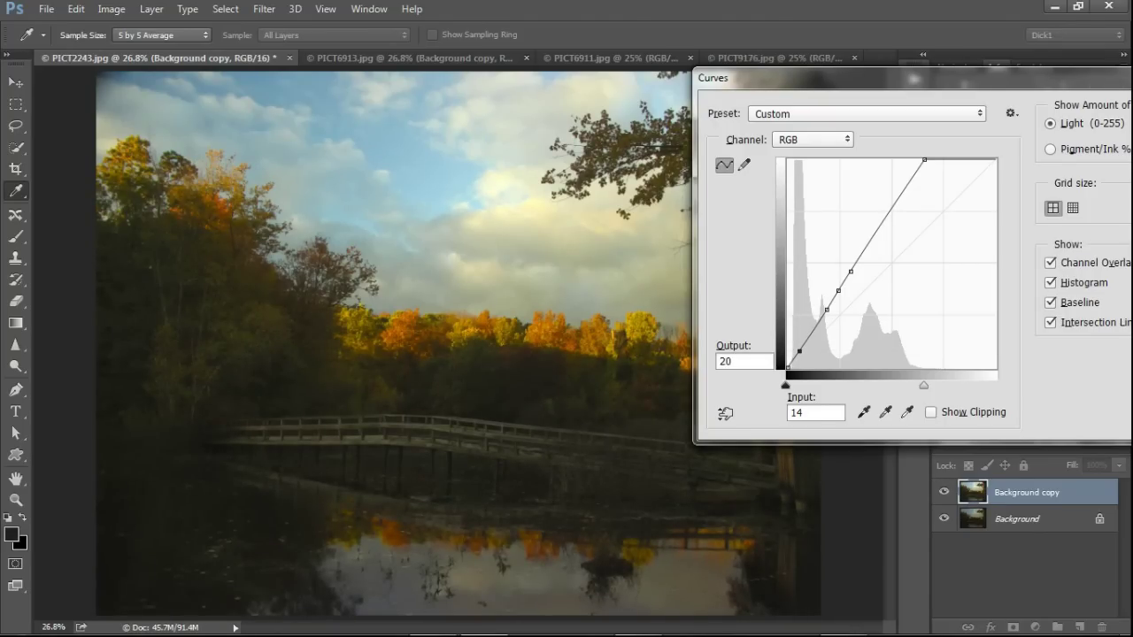
Step: Add a trial midtone point at input 112 from the photo and raise it
left_click_drag(753, 77, 691, 47)
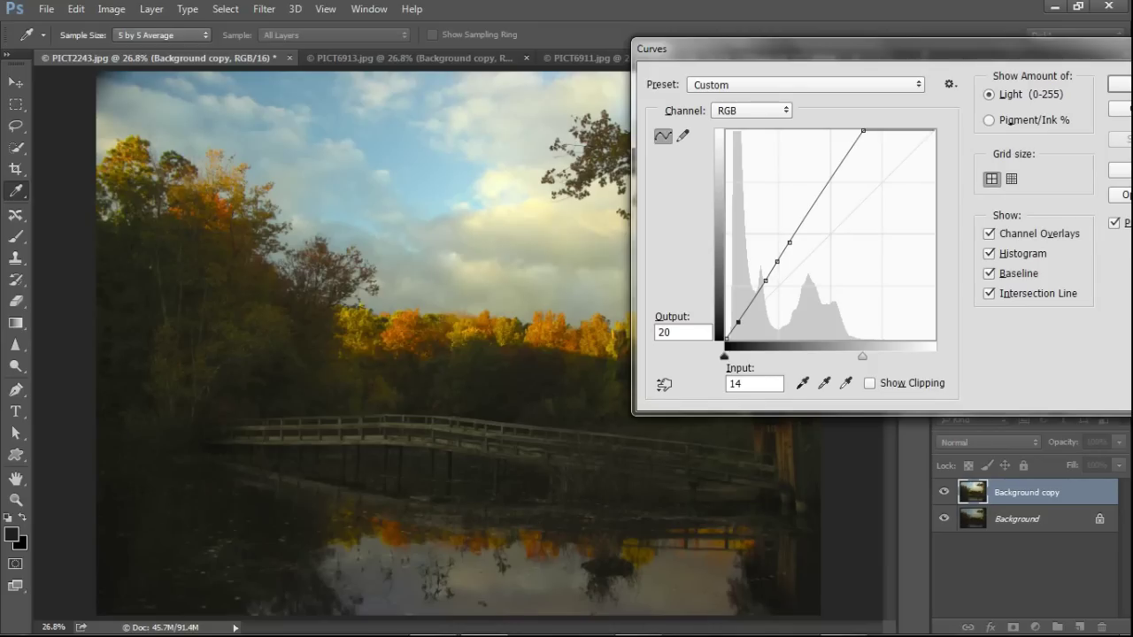
key("p")
key("p")
key("p")
key("p")
left_click(664, 384)
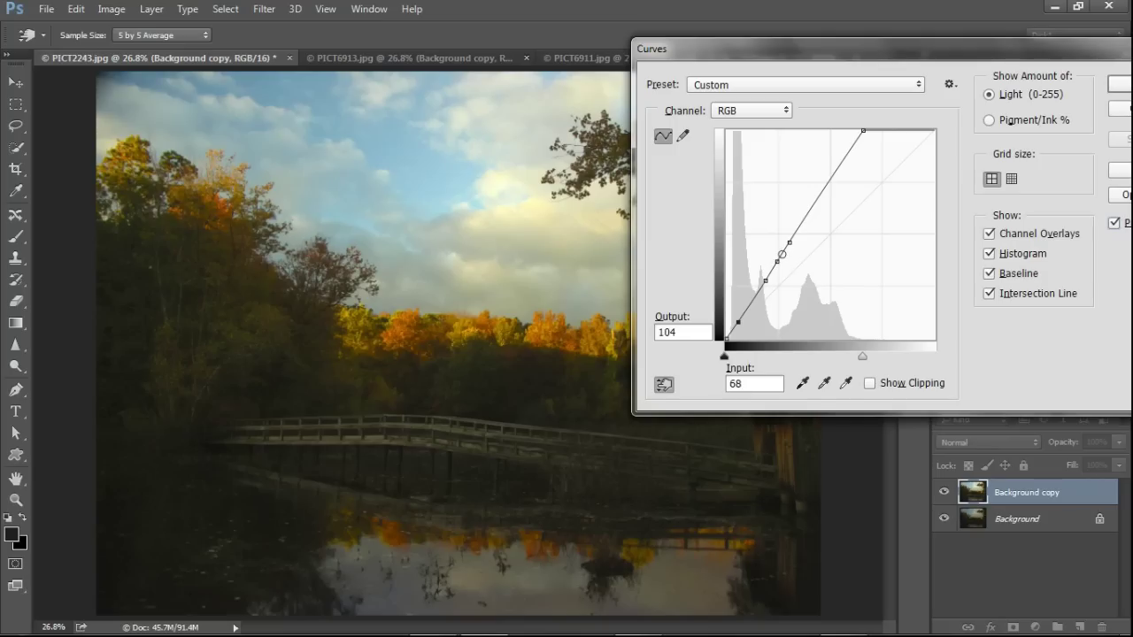
left_click(817, 198)
mouse_move(817, 198)
left_mouse_down()
mouse_move(817, 187)
mouse_move(817, 221)
mouse_move(817, 179)
mouse_move(817, 188)
left_mouse_up()
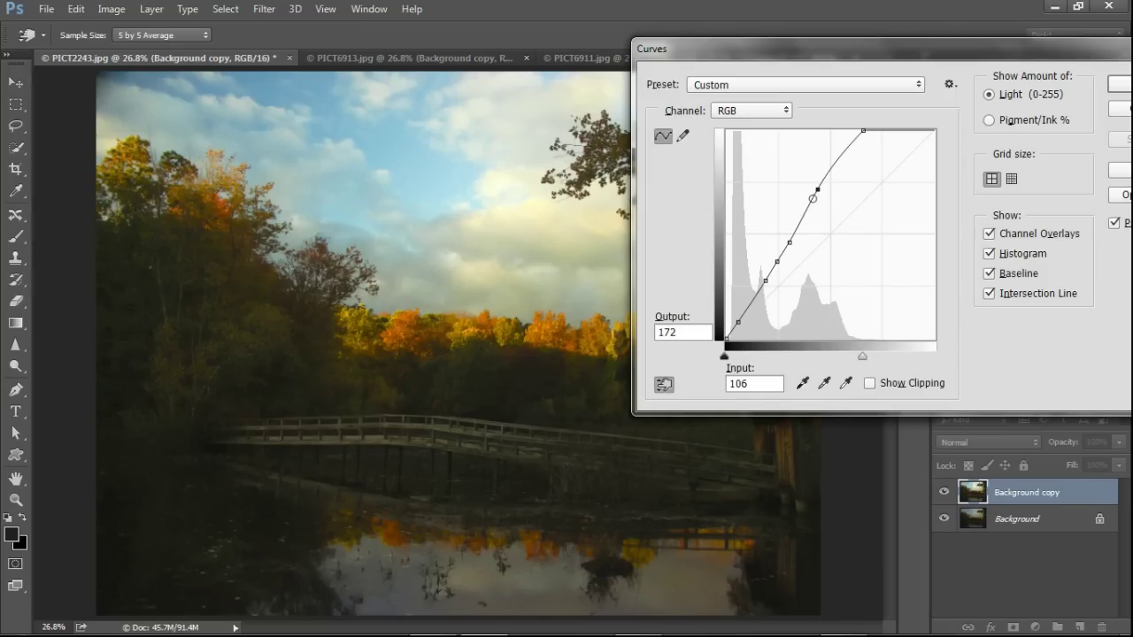
left_click_drag(813, 198, 817, 174)
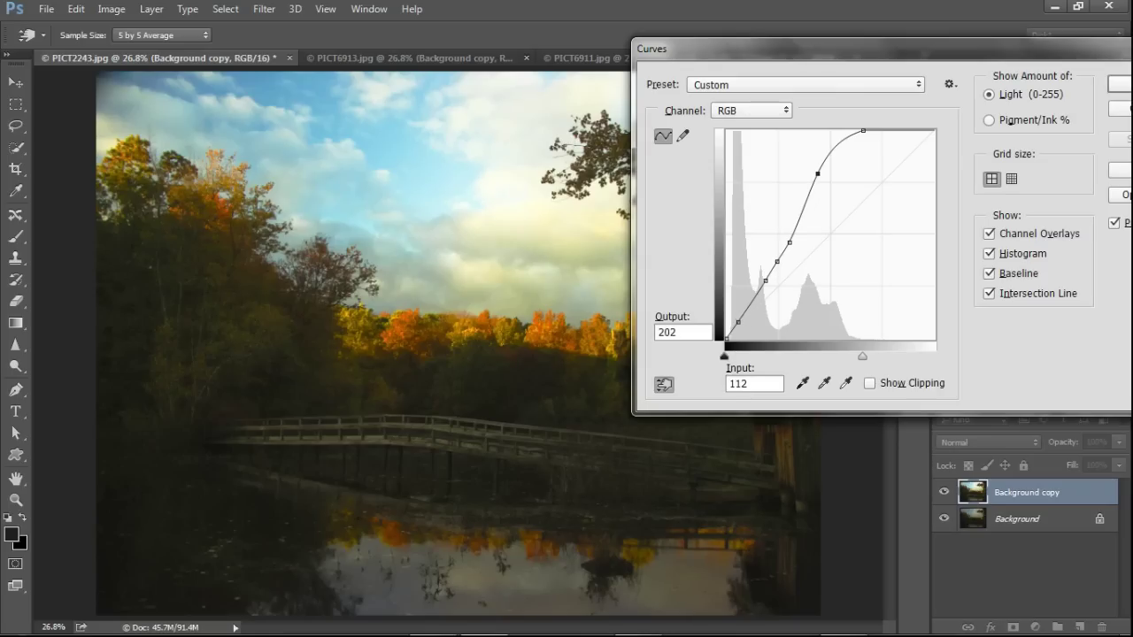
Step: Remove every intermediate point, leaving a straight line from black to the raised white point
left_click(790, 243, "ctrl")
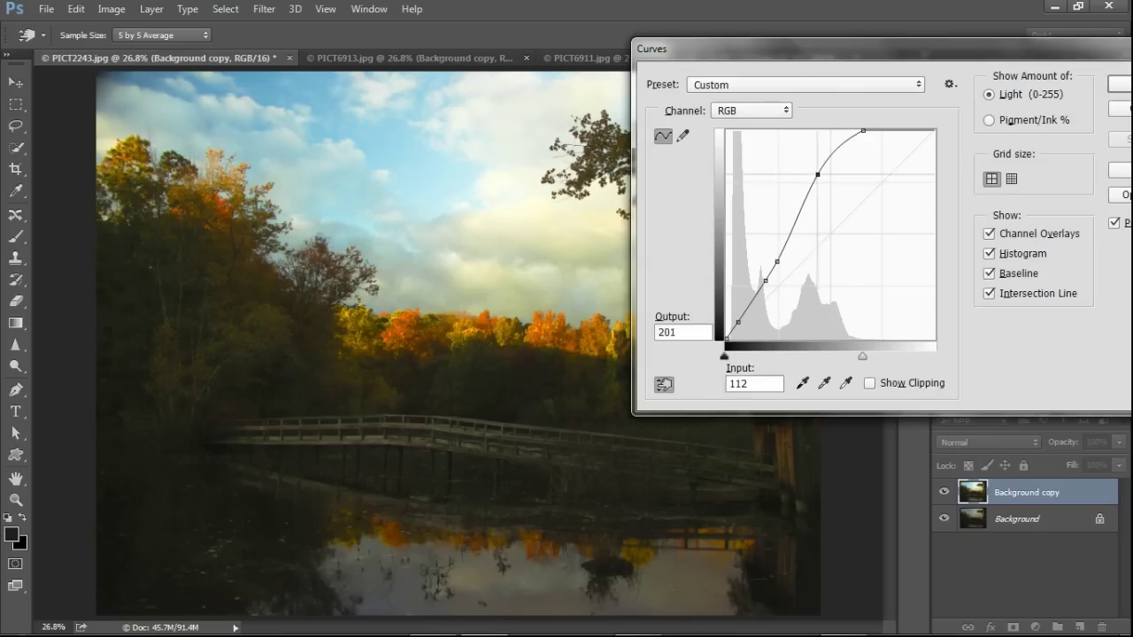
left_click(817, 174, "ctrl")
left_click(777, 262, "ctrl")
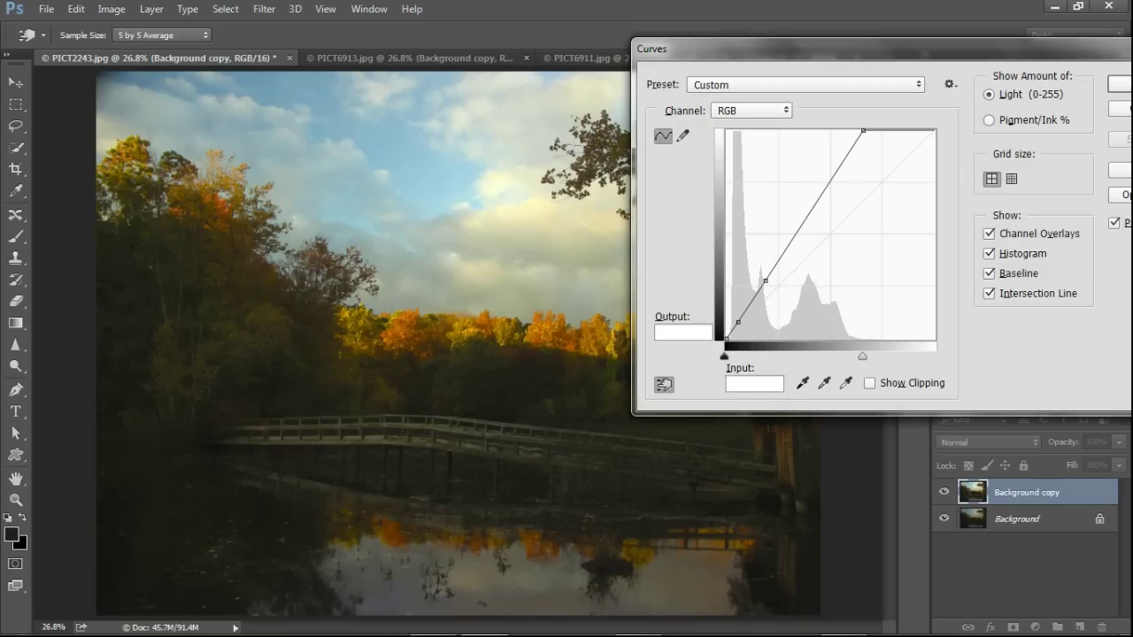
left_click_drag(765, 280, 850, 390)
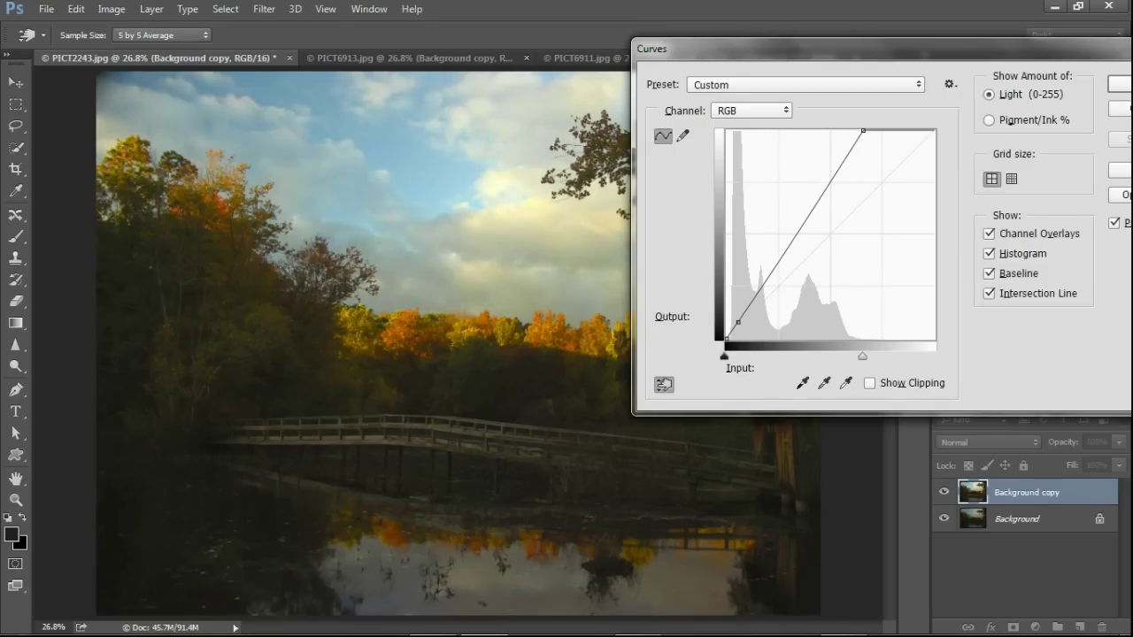
left_click_drag(738, 322, 952, 322)
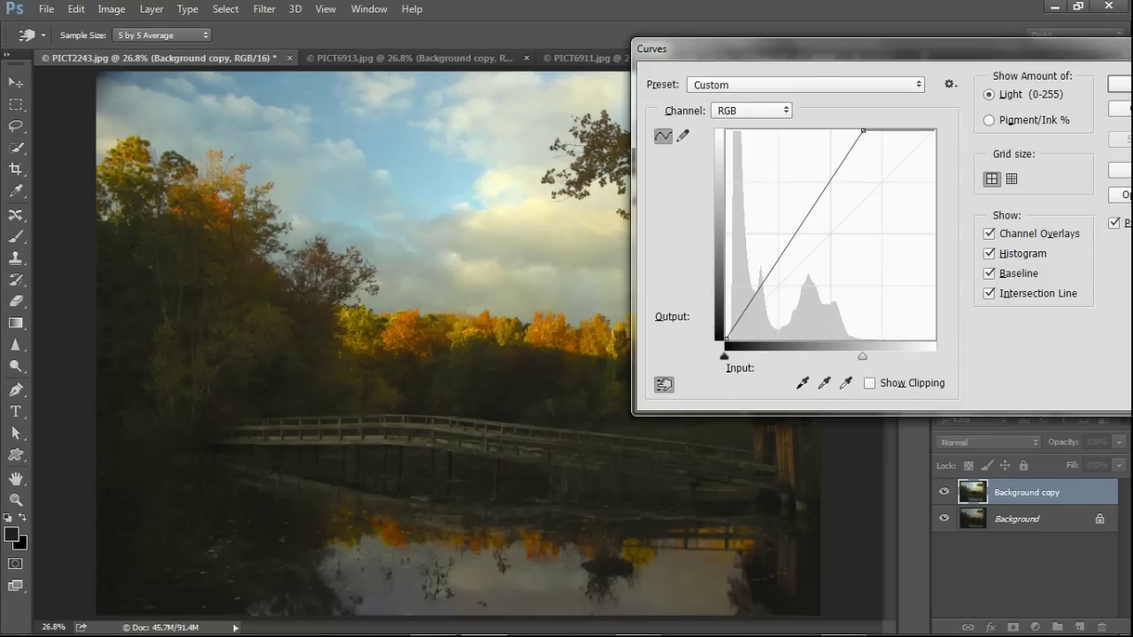
Step: Lift a curve point at input 112 and slightly lower another at input 67
left_click(817, 199)
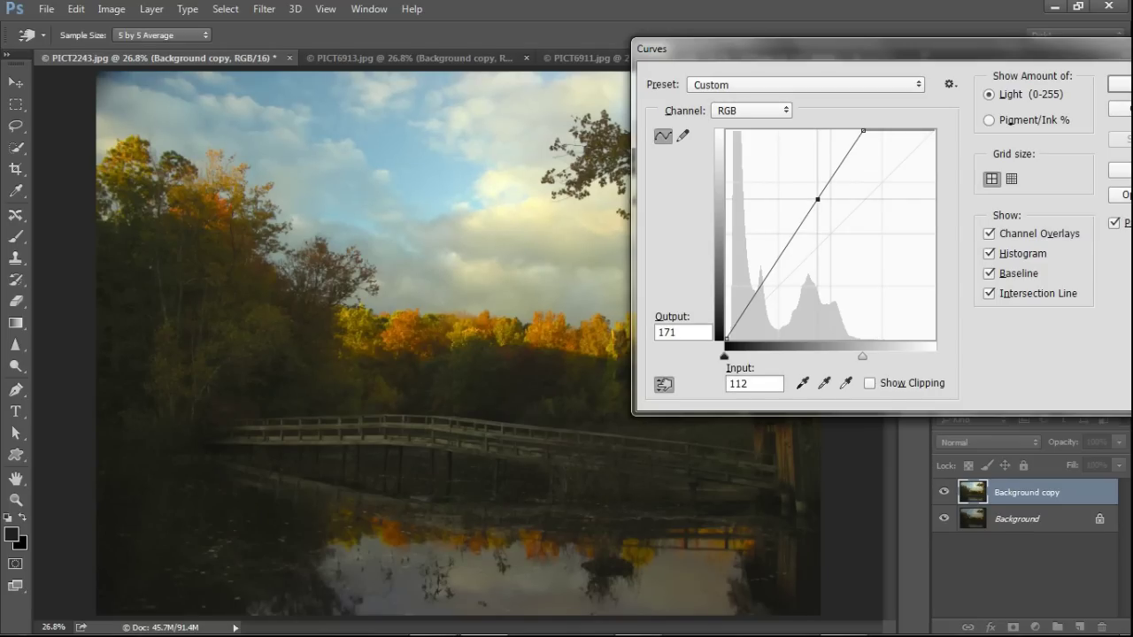
key("Up")
key("Up")
key("Up")
key("Up")
key("Up")
key("Up")
key("Up")
key("Up")
key("Up")
key("Up")
key("Up")
key("Up")
key("Up")
key("Up")
key("Up")
key("Up")
key("Up")
key("Up")
key("Up")
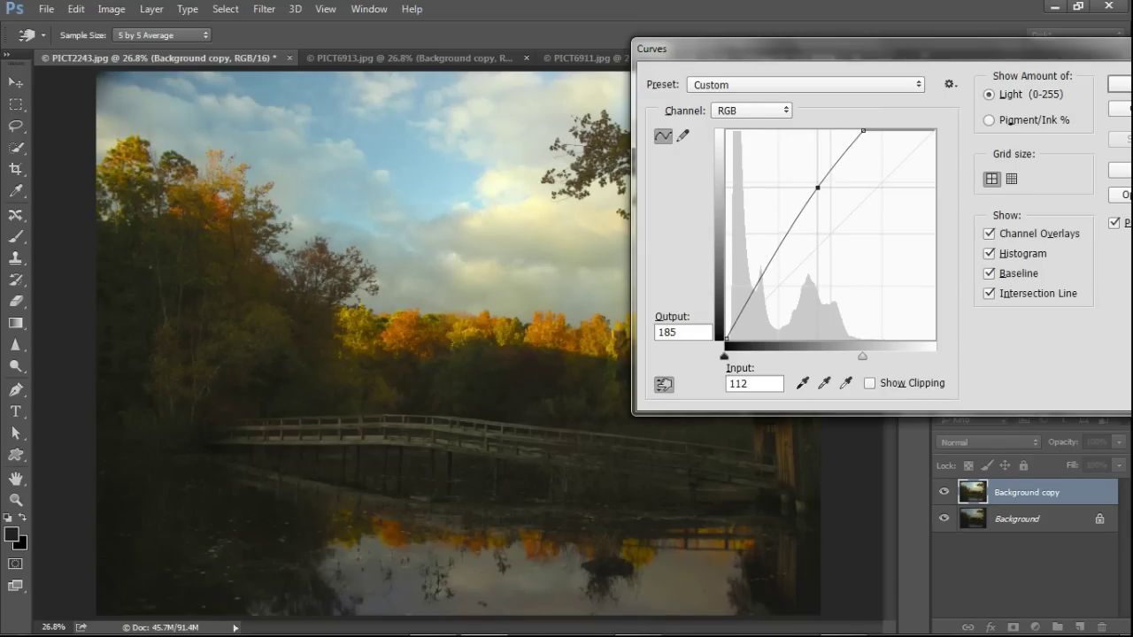
key("Up")
key("Up")
key("Up")
key("Up")
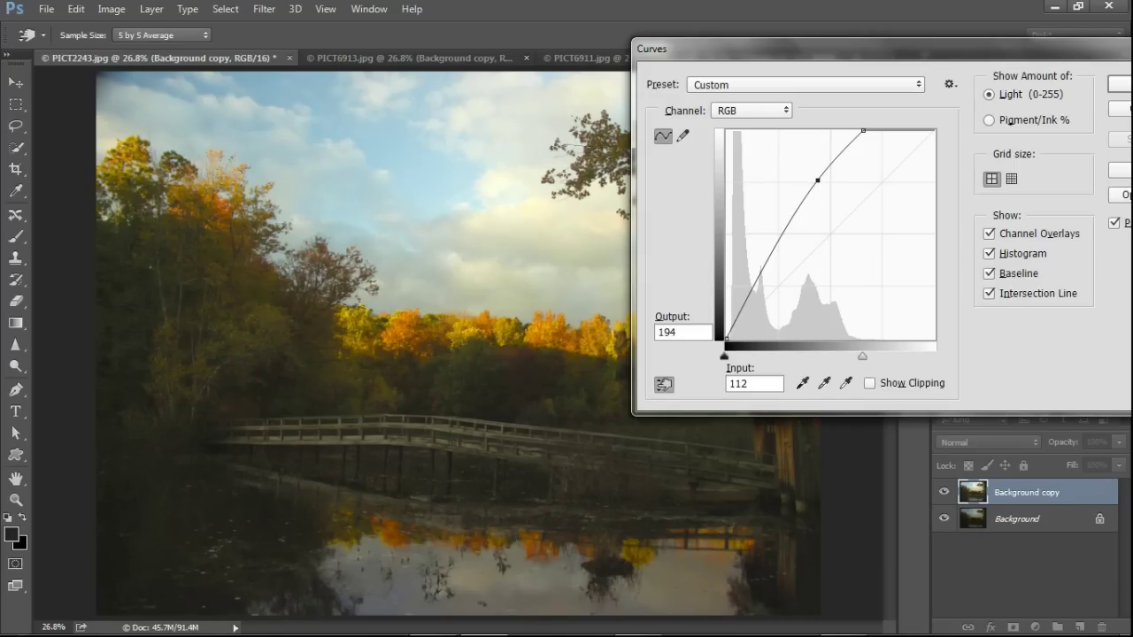
left_click(780, 236)
key("Down")
key("Down")
key("Down")
key("Down")
key("Down")
key("Down")
key("Down")
key("Down")
key("Down")
key("Down")
key("Down")
key("Down")
key("Down")
key("Down")
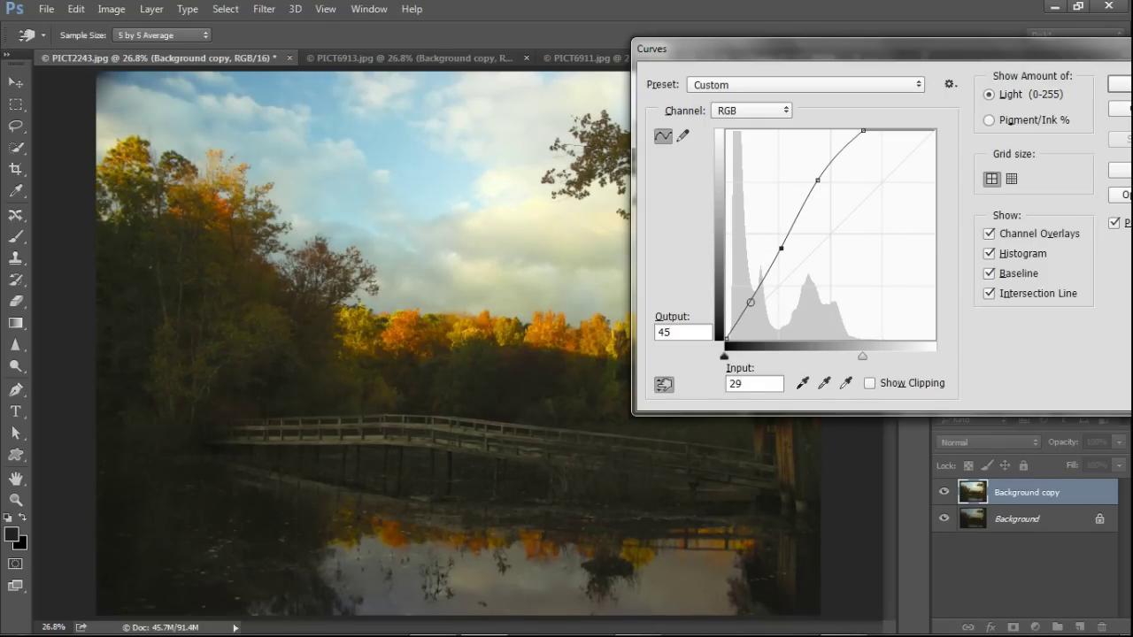
Step: Raise a shadow point at input 38 to output 77, compare with Preview, and apply Curves
left_click(398, 381, "ctrl")
key("Up")
key("Up")
key("Up")
key("Up")
key("Up")
key("Up")
key("Up")
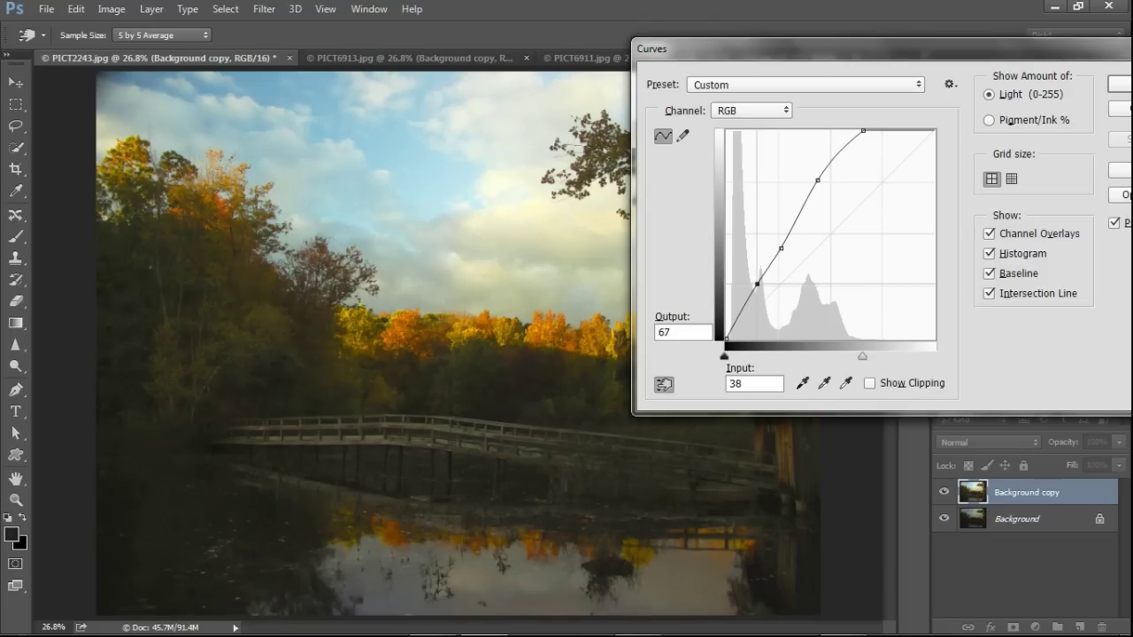
key("Up")
key("Up")
key("Up")
key("Up")
key("Up")
key("Up")
key("Up")
key("Up")
key("Up")
key("Up")
key("Up")
key("Up")
key("Down")
key("Down")
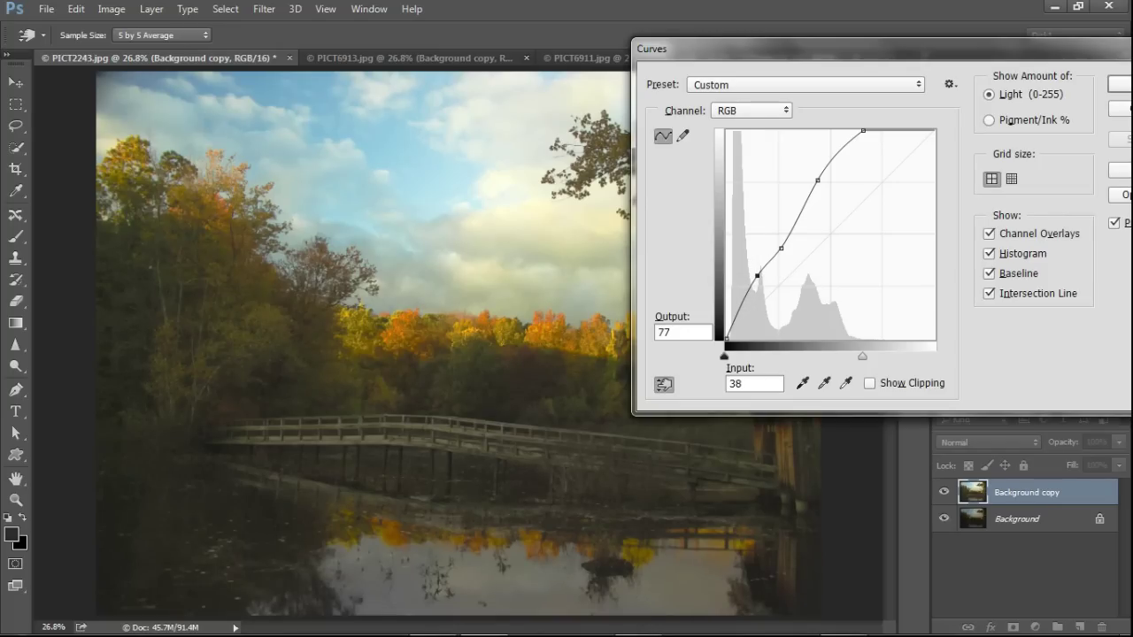
key("p")
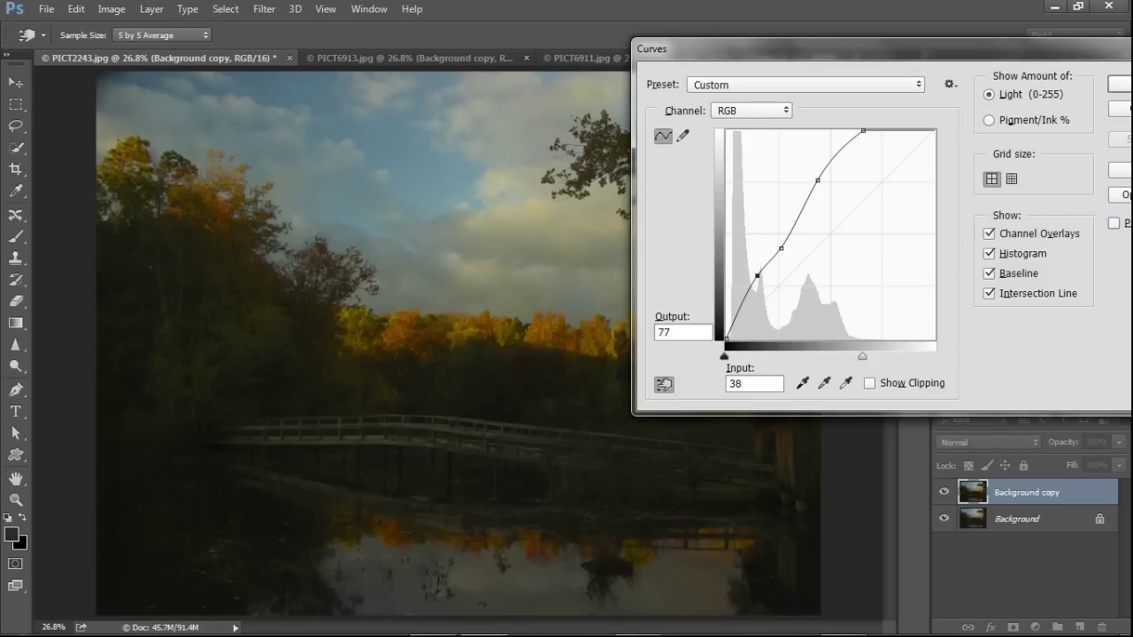
key("p")
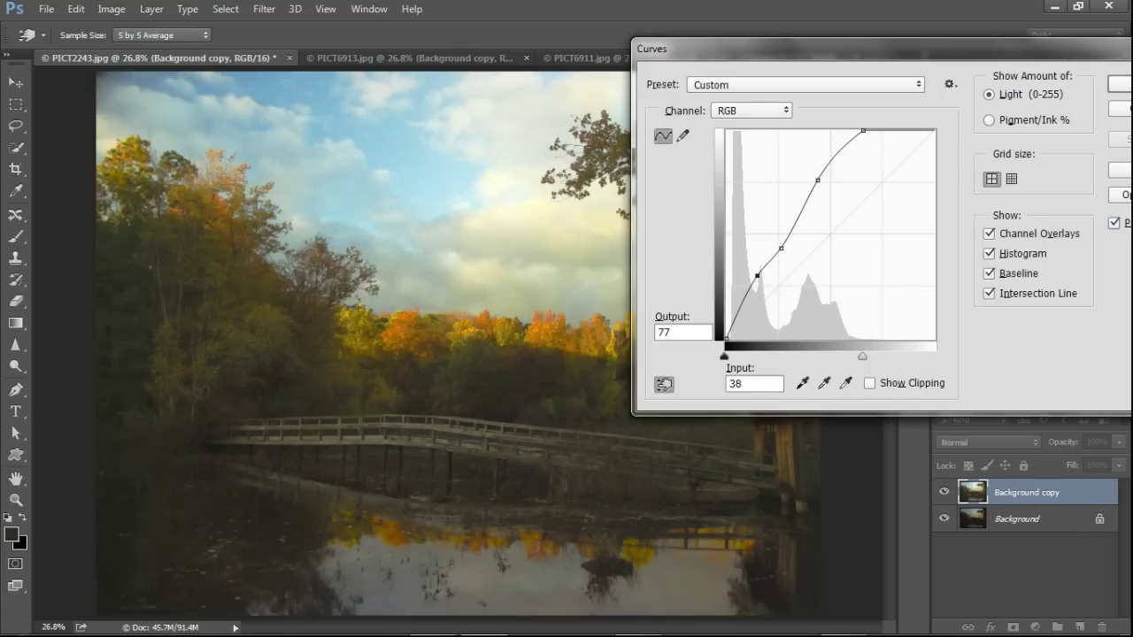
left_click_drag(753, 48, 643, 48)
key("Return")
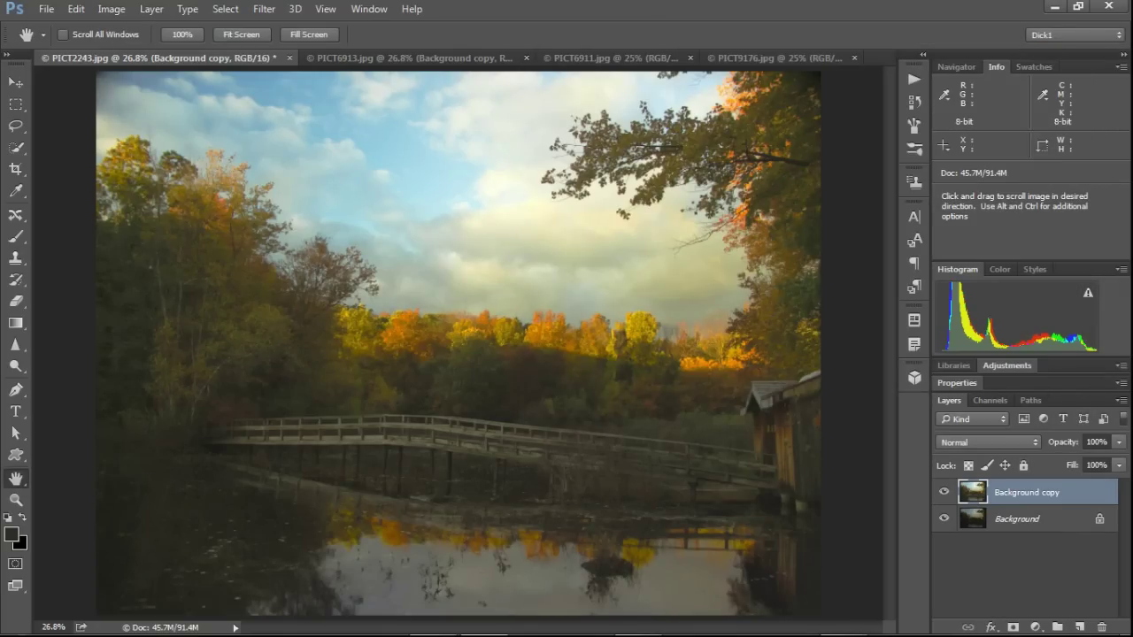
Step: Compare with the Background copy hidden, then delete the Background copy layer
left_click(944, 492)
left_click(944, 492)
left_click_drag(1027, 492, 1102, 627)
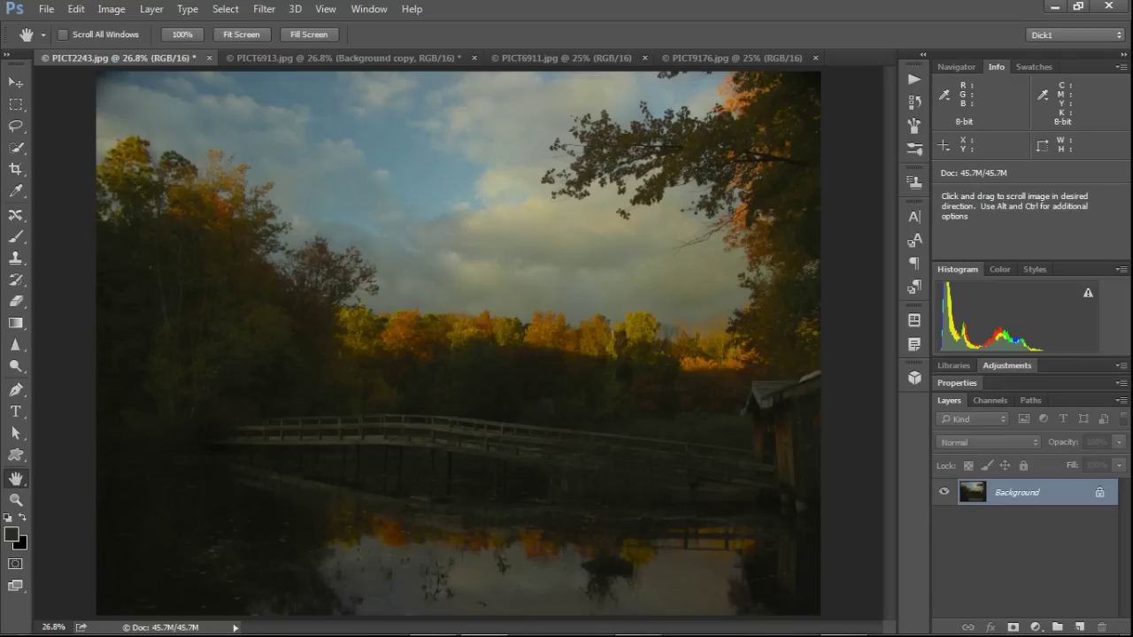
left_click(264, 9)
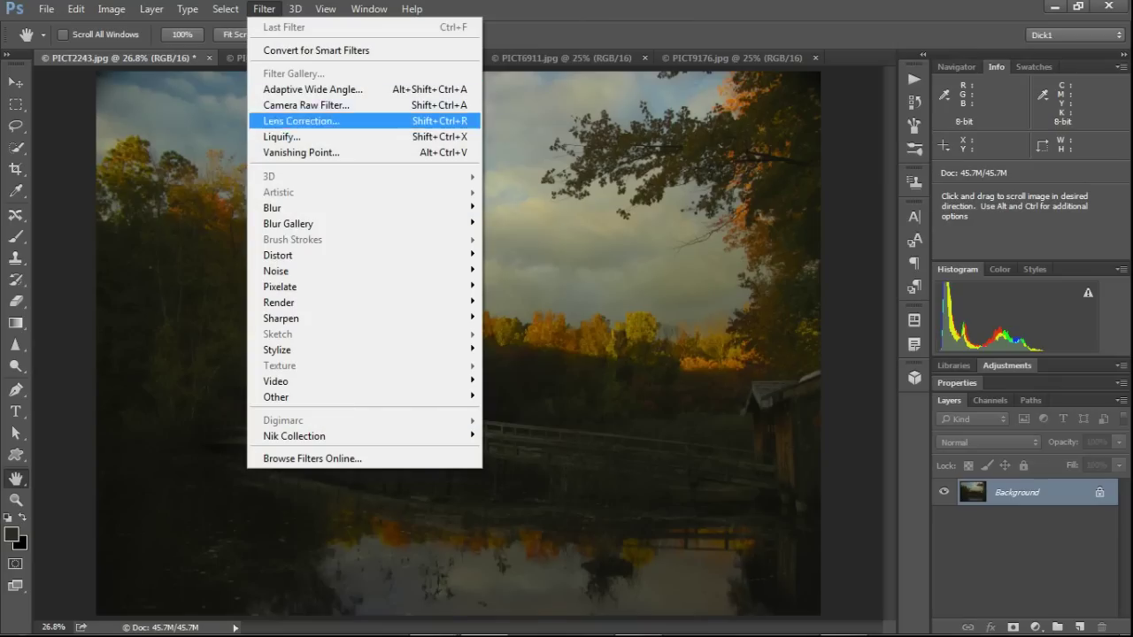
Step: Launch the Camera Raw Filter on PICT2243.jpg and toggle full-screen mode off and on
left_click(307, 104)
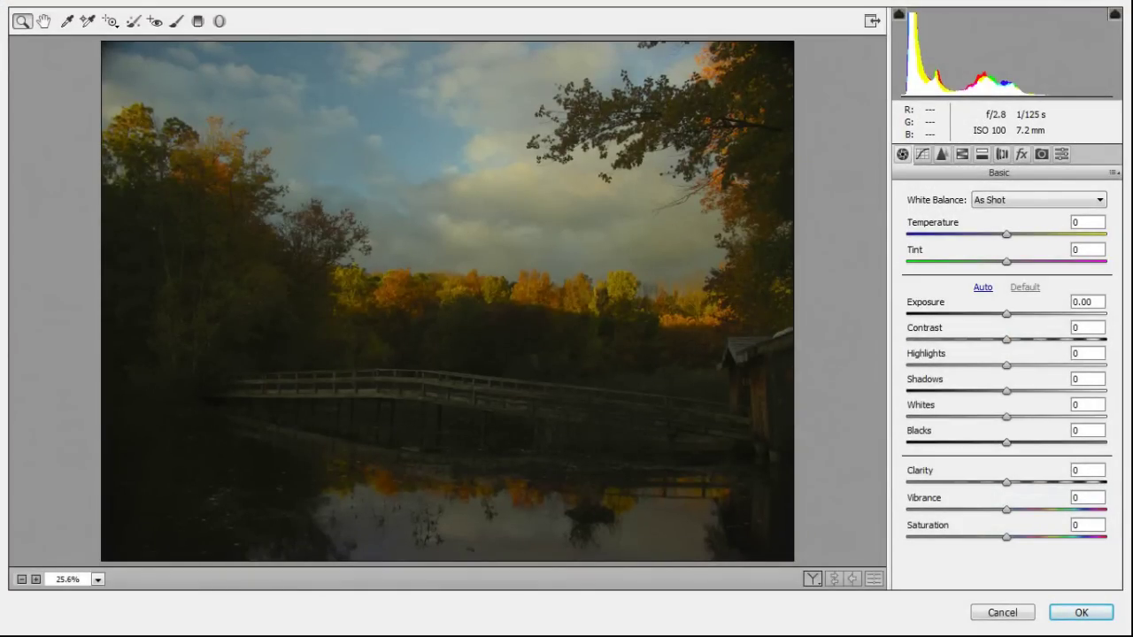
left_click(872, 20)
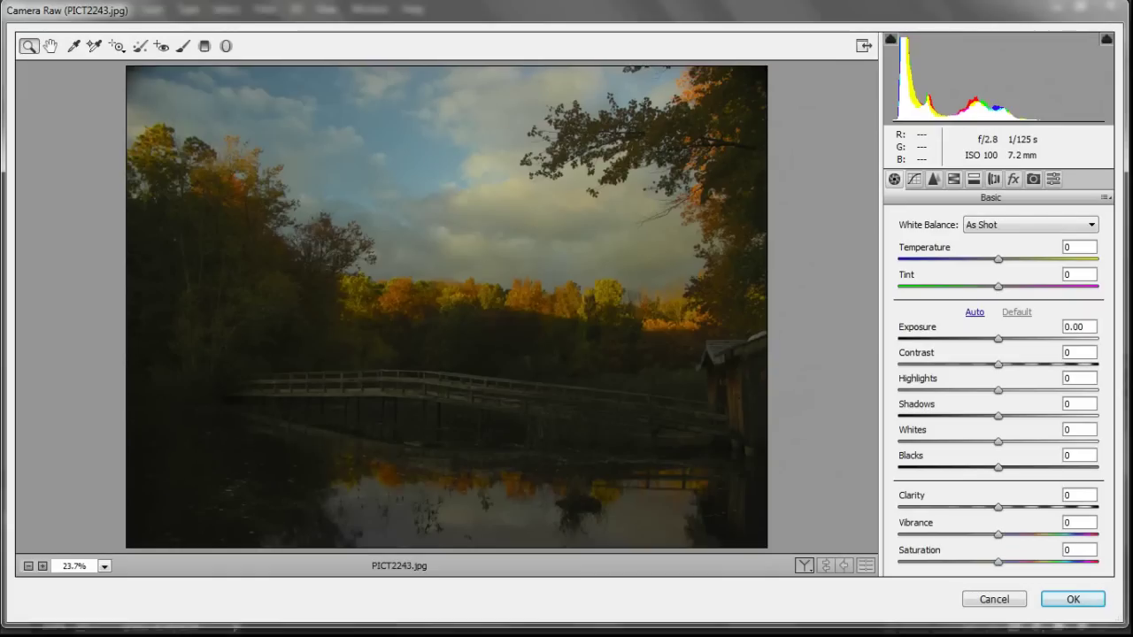
left_click(863, 45)
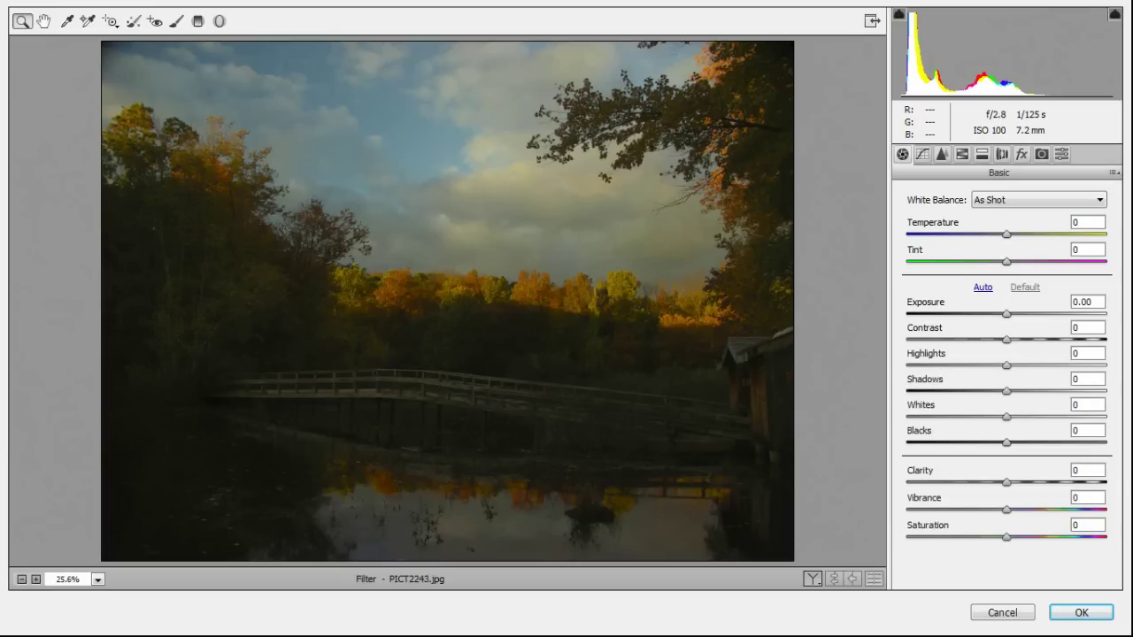
Step: Set Exposure to +0.85, then nudge it up to +1.50
left_click(1087, 302)
type("0.85")
key("Return")
key("Up")
key("Up")
key("Up")
key("Up")
key("Up")
key("Up")
key("Up")
key("Up")
key("Up")
key("Up")
key("Up")
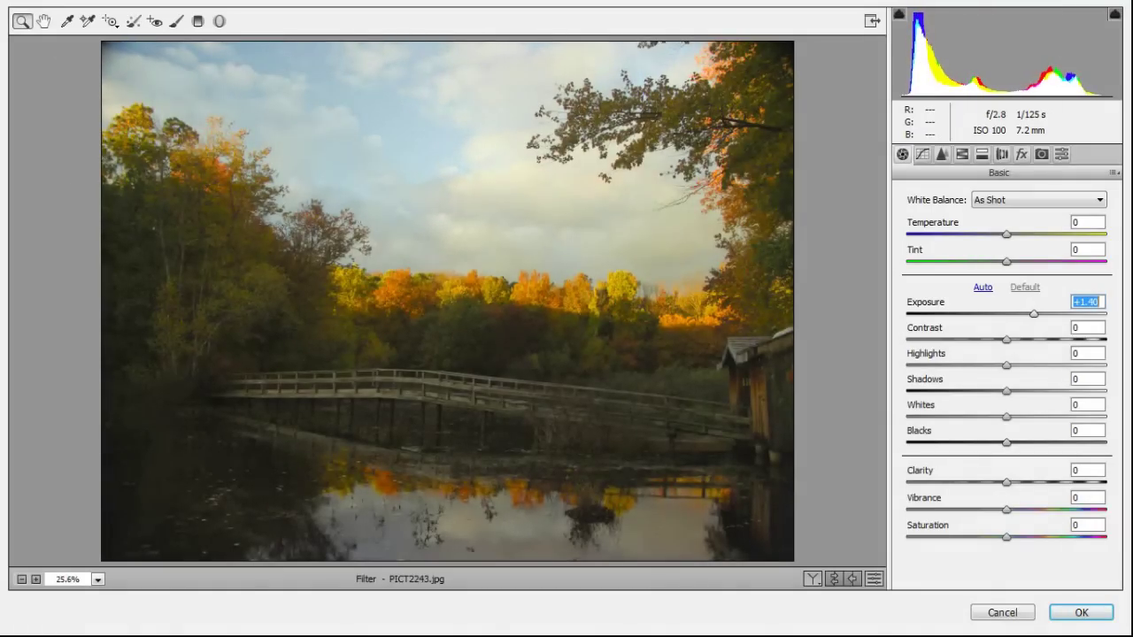
key("Up")
key("Up")
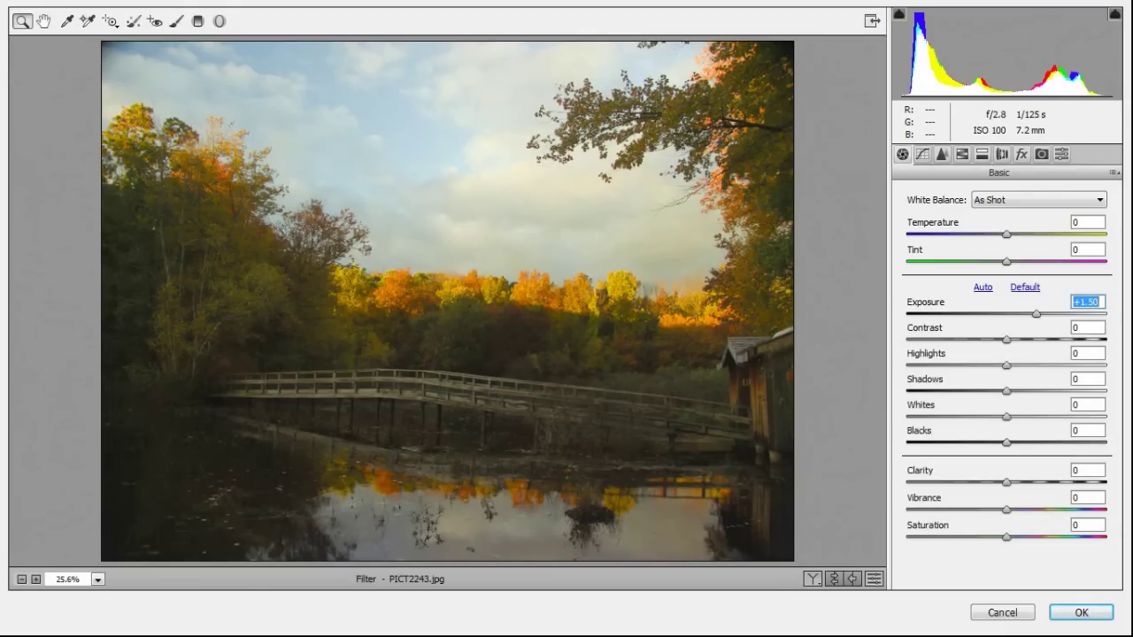
Step: Set Clarity to 13, then raise it to +23
left_click(1087, 471)
type("13")
key("shift+Up")
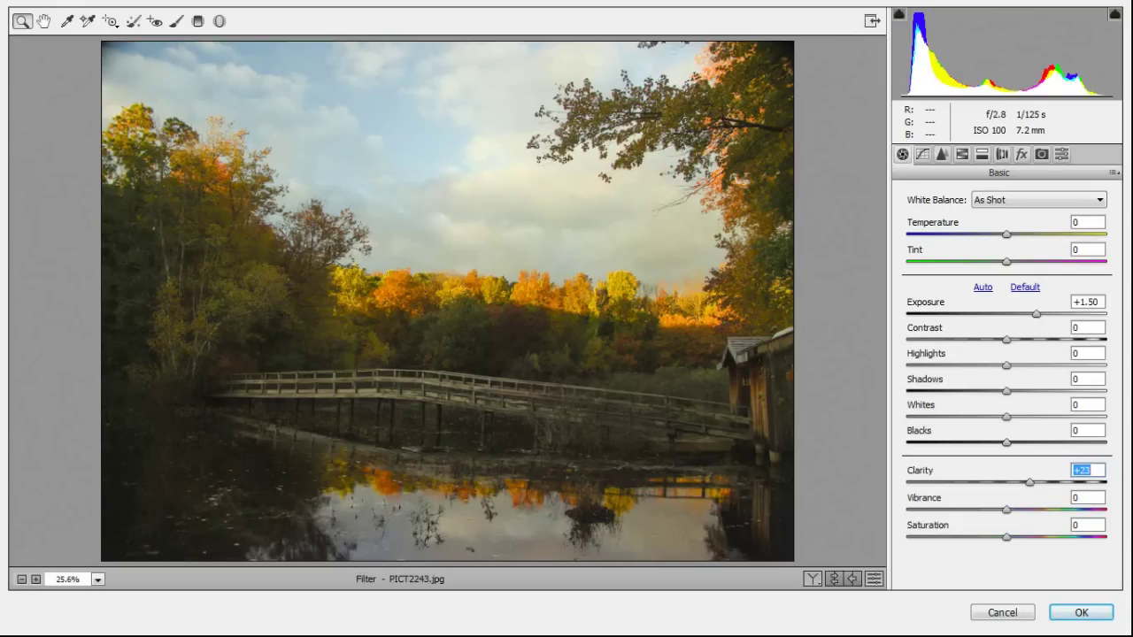
Step: Raise Whites to +41 while keeping the sky free of clipping
key("shift+Tab")
key("shift+Tab")
key("Up")
key("Up")
key("Up")
key("Up")
key("Up")
key("Up")
key("Up")
key("Up")
key("Up")
key("Up")
key("Up")
key("Up")
key("Up")
key("Up")
key("Up")
key("Up")
key("Up")
key("Up")
key("Up")
key("Up")
key("Up")
key("Up")
key("Up")
key("Up")
key("Up")
key("Up")
key("Up")
key("Up")
key("Up")
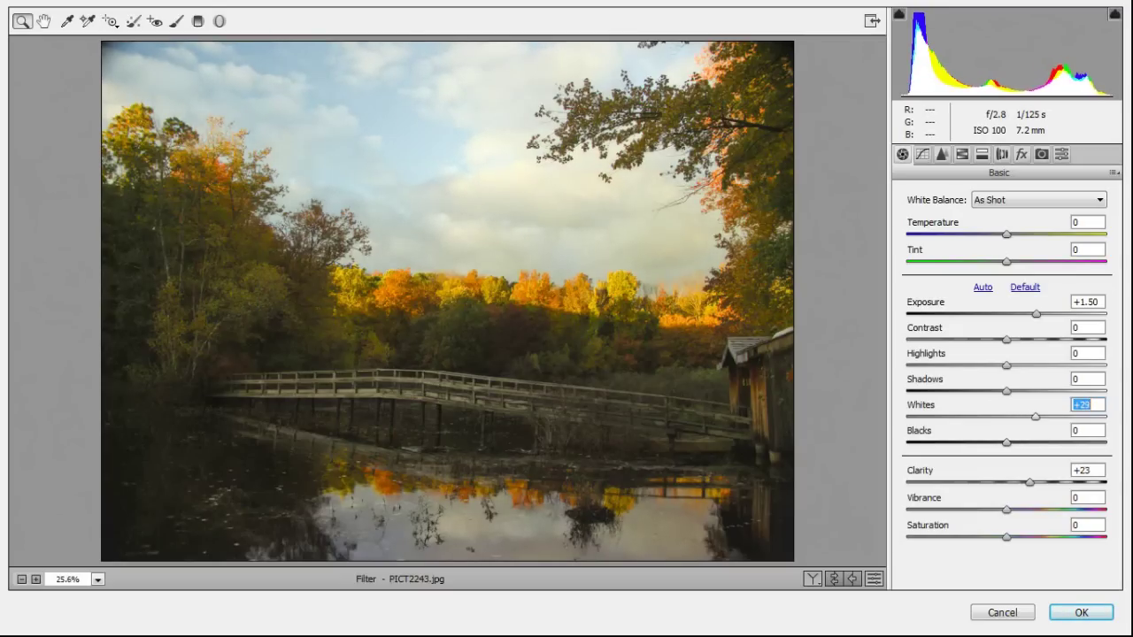
key("Up")
key("Up")
key("Up")
key("Up")
key("Up")
key("Up")
key("Up")
key("Up")
key("Up")
key("Up")
key("Up")
key("Up")
key("Up")
key("Up")
key("Up")
key("Up")
key("Up")
key("Up")
key("Up")
key("Up")
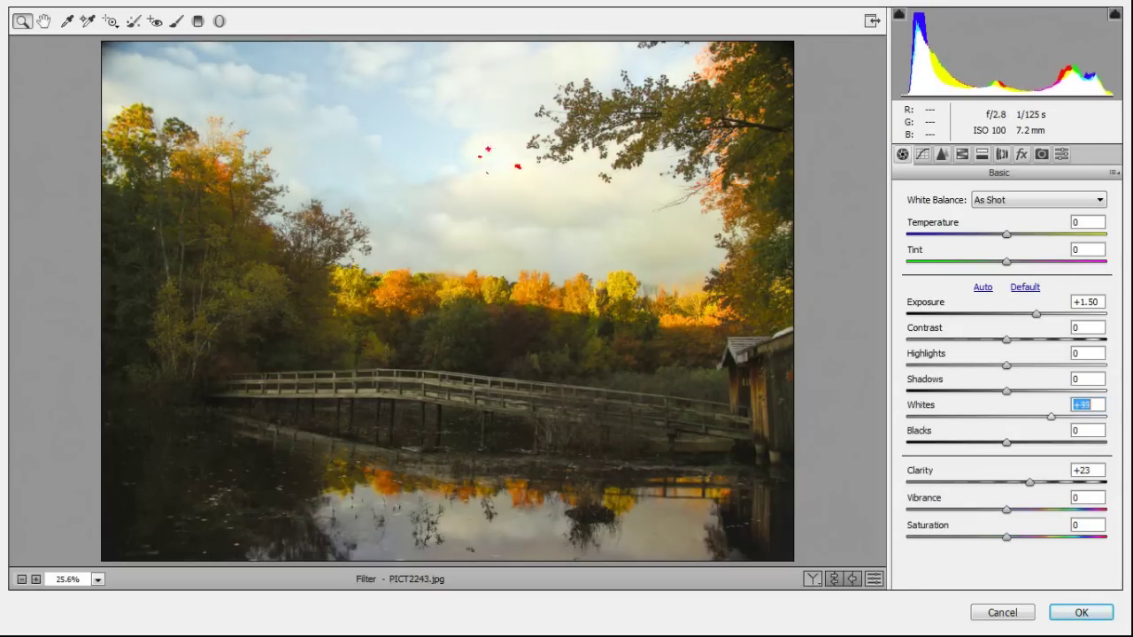
key("Up")
key("Up")
key("Up")
key("Up")
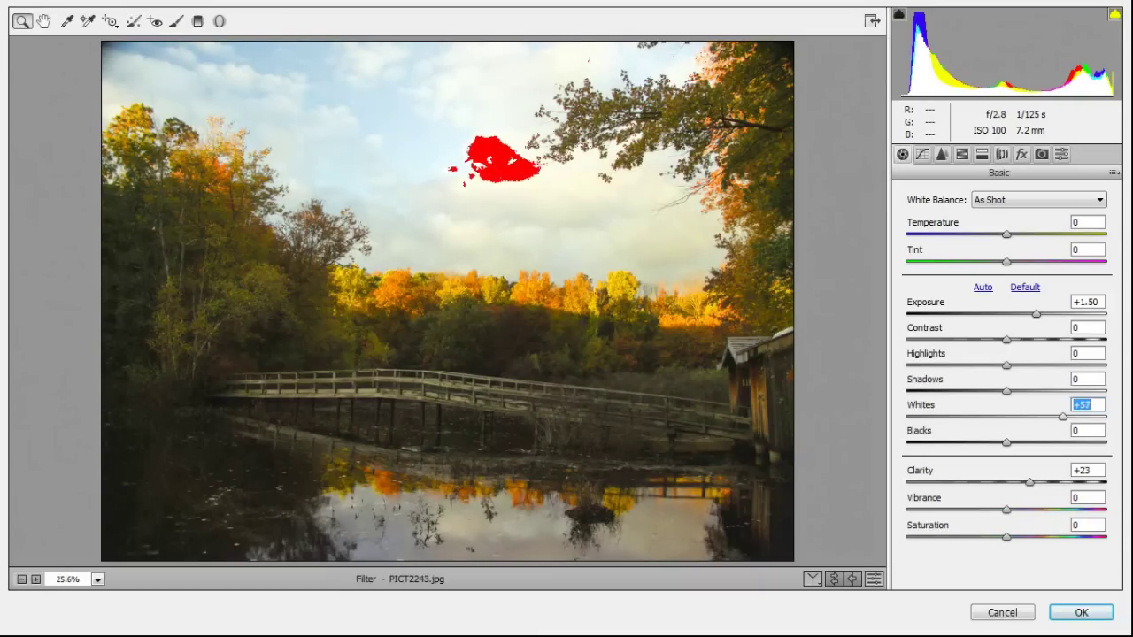
key("Down")
key("Down")
key("Down")
key("Down")
key("Down")
key("Down")
key("Down")
key("Down")
key("Down")
key("Down")
key("Down")
key("Down")
key("Down")
key("Down")
key("Up")
key("Up")
key("Up")
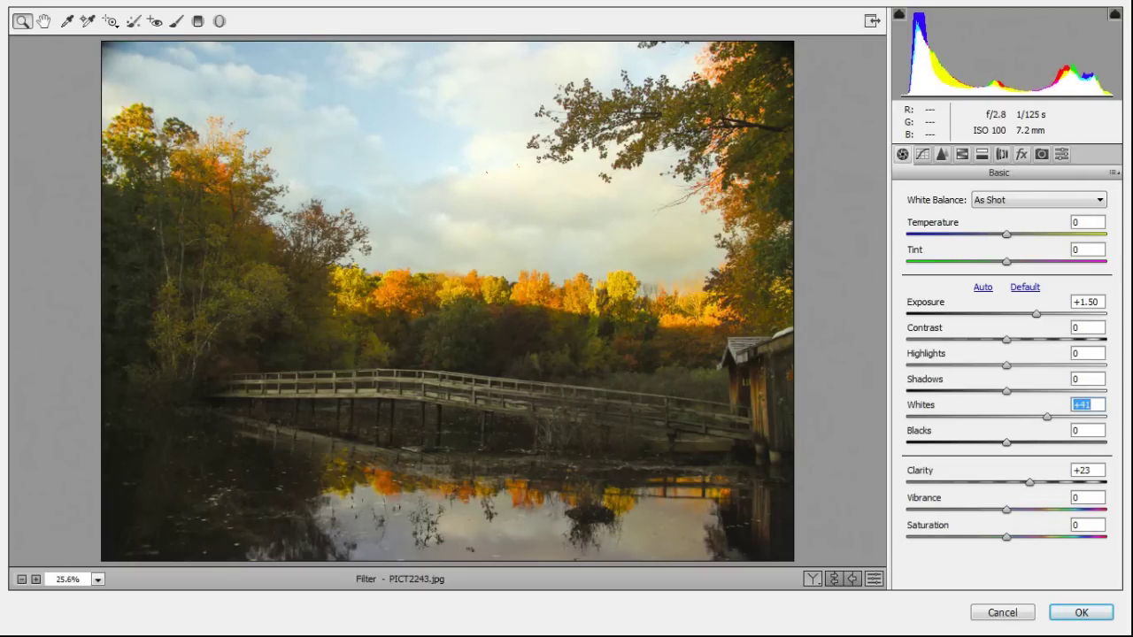
Step: Adjust Blacks to -3 so the shadows don't clip
key("Tab")
key("Down")
key("Down")
key("Down")
key("Down")
key("Down")
key("Down")
key("Down")
key("Down")
key("Down")
key("Down")
key("Down")
key("Down")
key("Down")
key("Down")
key("Down")
key("Down")
key("Down")
key("Down")
key("Down")
key("Down")
key("Down")
key("Down")
key("Down")
key("Down")
key("Down")
key("Down")
key("Down")
key("Down")
key("Down")
key("Down")
key("Down")
key("Down")
key("Down")
key("Down")
key("Down")
key("Down")
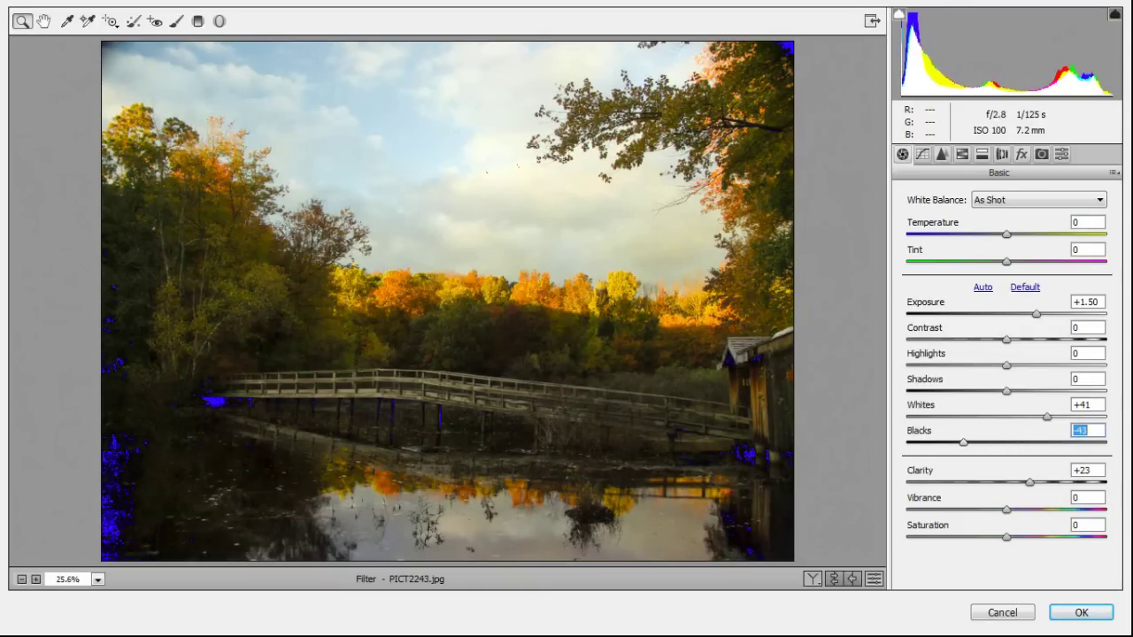
key("Down")
key("Down")
key("Down")
key("Down")
key("Down")
key("Down")
key("Down")
key("Down")
key("Down")
key("Down")
key("Down")
key("Down")
key("Down")
key("Up")
key("Up")
key("Up")
key("Up")
key("Up")
key("Up")
key("Up")
key("Up")
key("Up")
key("Up")
key("Up")
key("Up")
key("Up")
key("Down")
key("Down")
key("Down")
key("Down")
key("Down")
key("Down")
key("Down")
key("Down")
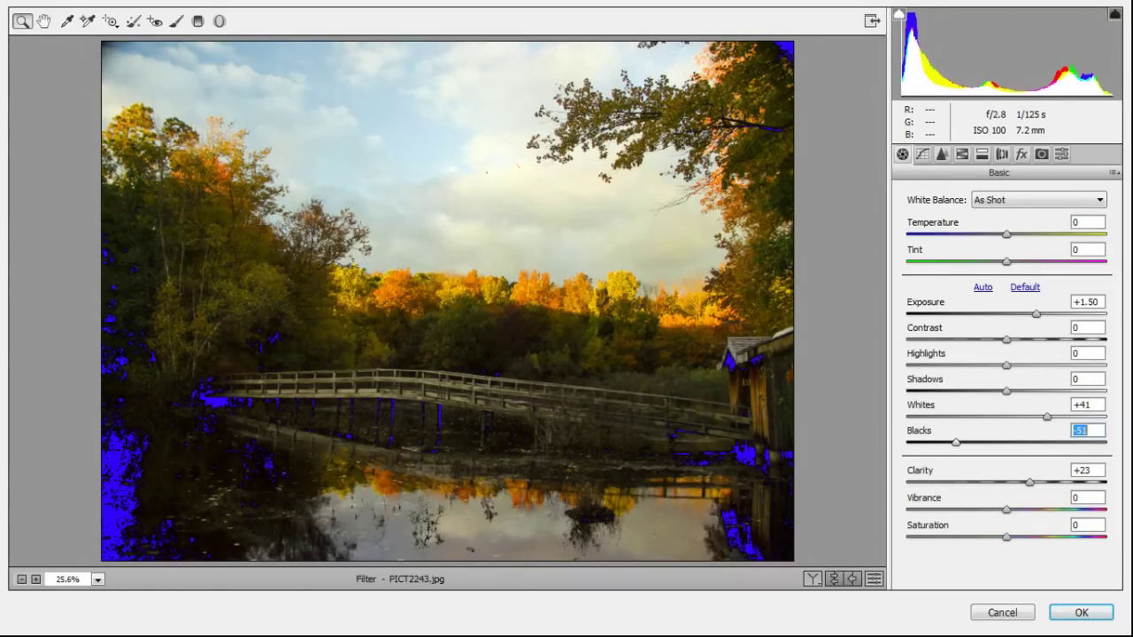
key("Up")
key("Up")
key("Up")
key("Up")
key("Up")
key("Up")
key("Up")
key("Up")
key("Up")
key("Up")
key("Up")
key("Up")
key("Up")
key("Up")
key("Up")
key("Up")
key("Up")
key("Up")
key("Up")
key("Up")
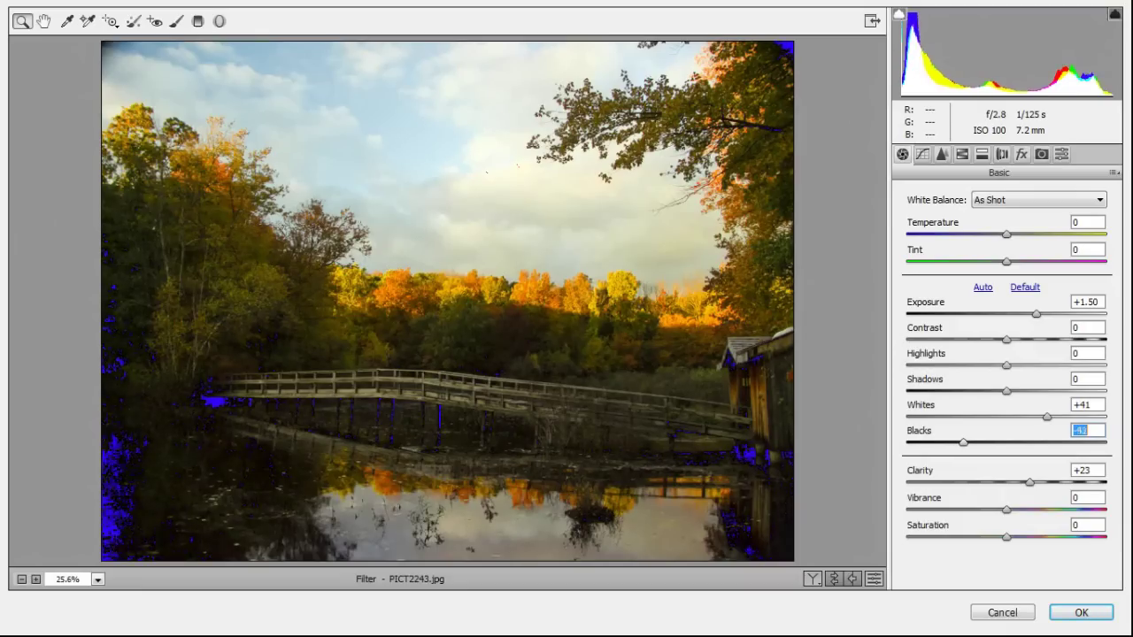
key("Up")
key("Up")
key("Up")
key("Up")
key("Up")
key("Up")
key("Up")
key("Up")
key("Up")
key("Up")
key("Up")
key("Up")
key("Up")
key("Up")
key("Up")
key("Up")
key("Up")
key("Up")
key("Up")
key("Up")
key("Up")
key("Up")
key("Up")
key("Up")
key("Up")
key("Up")
key("Up")
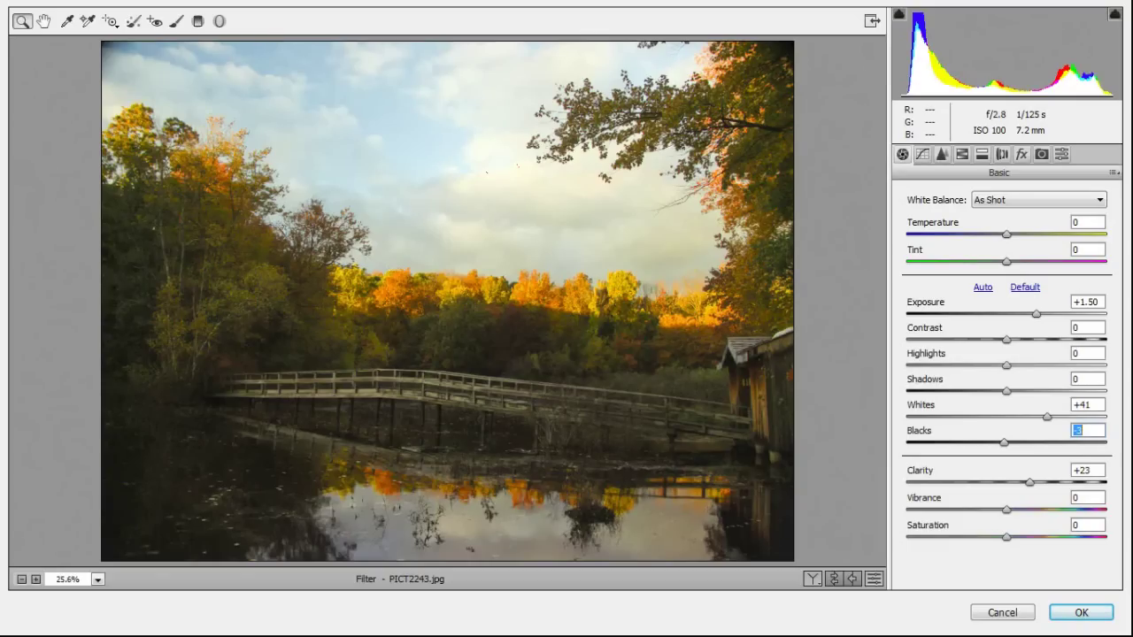
Step: Try Contrast values from +24 up to +73
key("shift+Tab")
key("shift+Tab")
key("shift+Tab")
key("shift+Tab")
type("24")
key("Return")
key("Down")
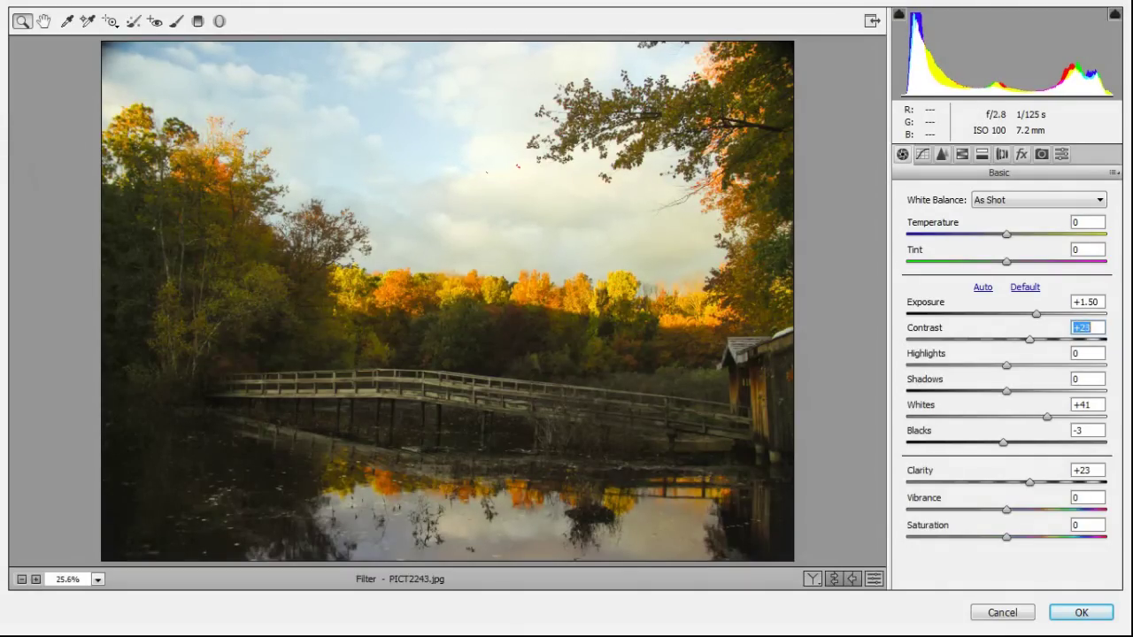
key("shift+Up")
key("shift+Up")
key("Up")
key("Up")
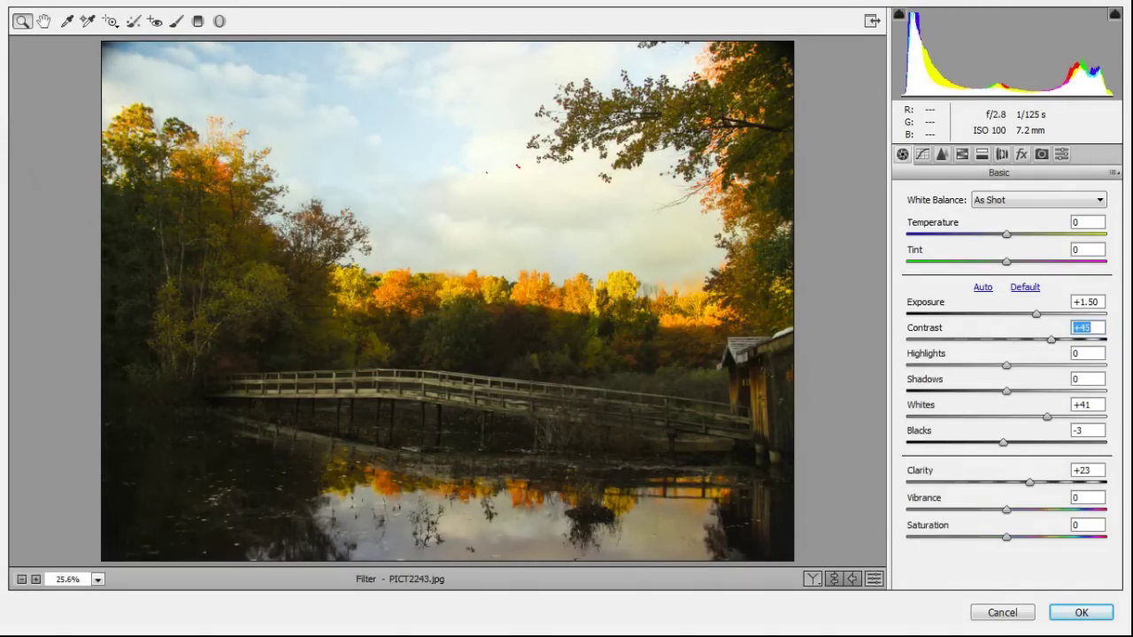
key("shift+Up")
key("Up")
key("Up")
key("Up")
key("Up")
key("shift+Up")
key("Up")
key("Up")
key("Up")
key("Up")
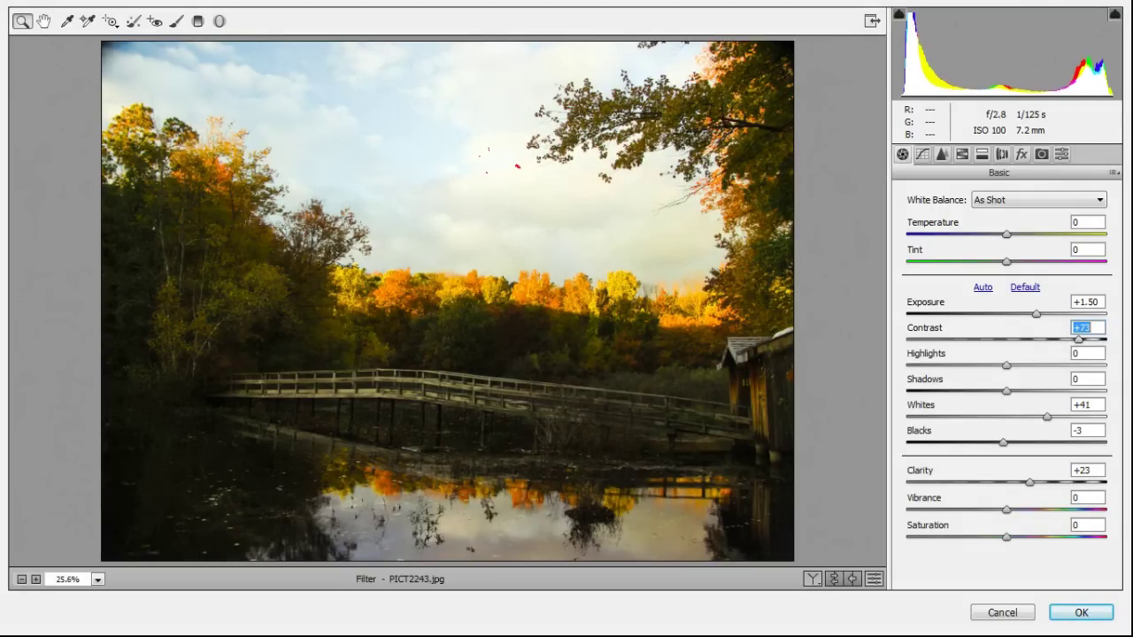
Step: Enter Contrast -66, then raise it back to +14
type("-66")
key("Return")
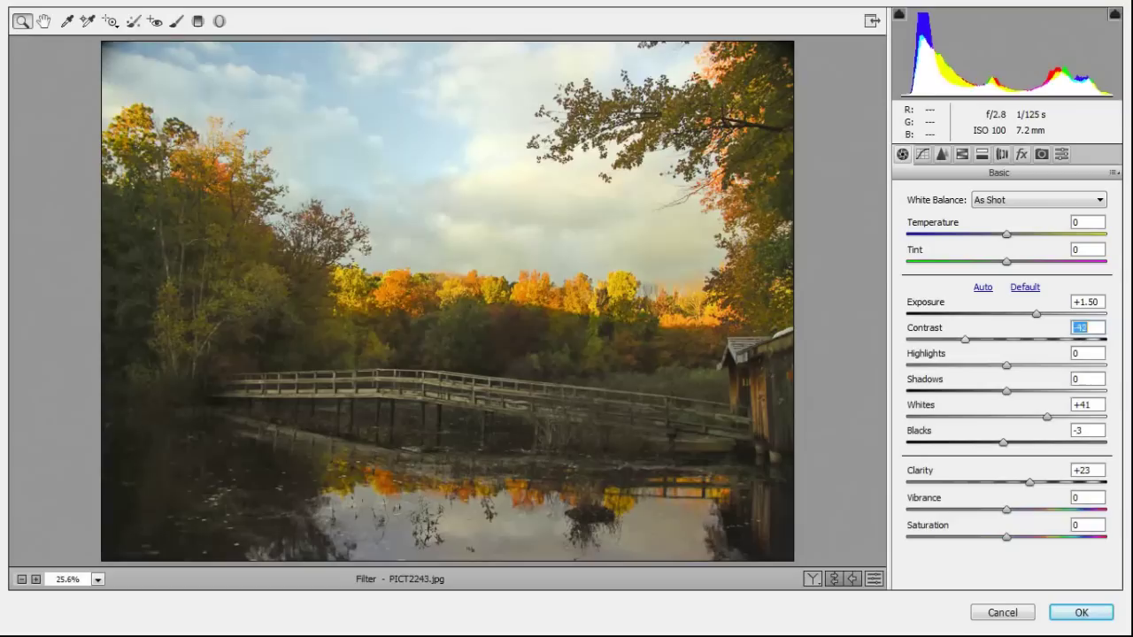
key("Up")
key("Up")
key("Up")
key("Up")
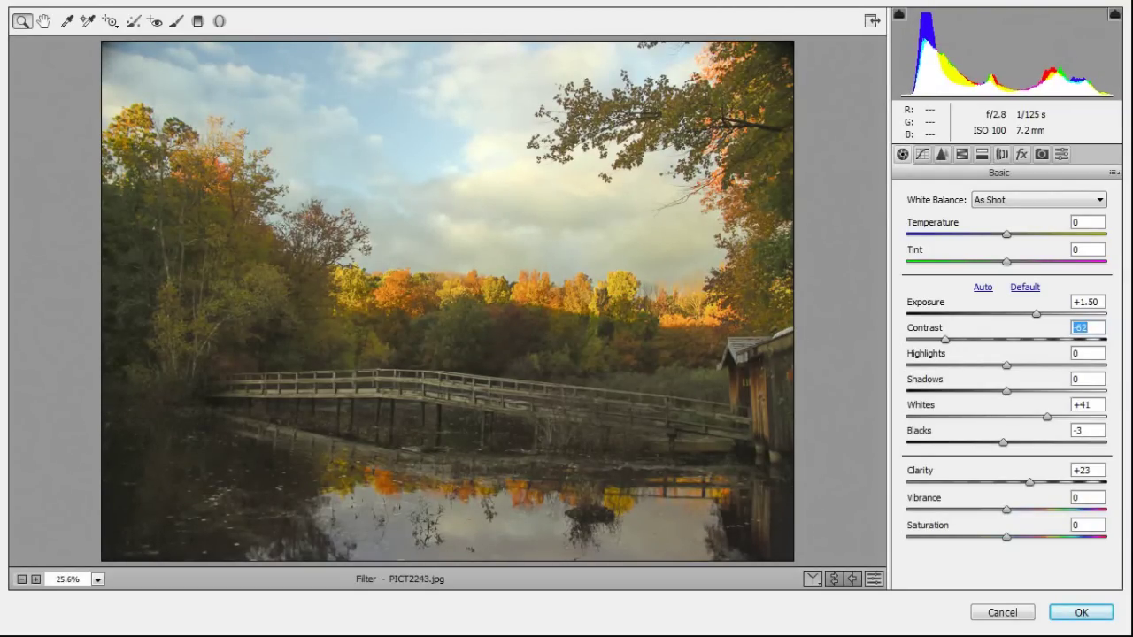
key("shift+Up")
key("shift+Up")
key("shift+Up")
key("Up")
key("Up")
key("Up")
key("Up")
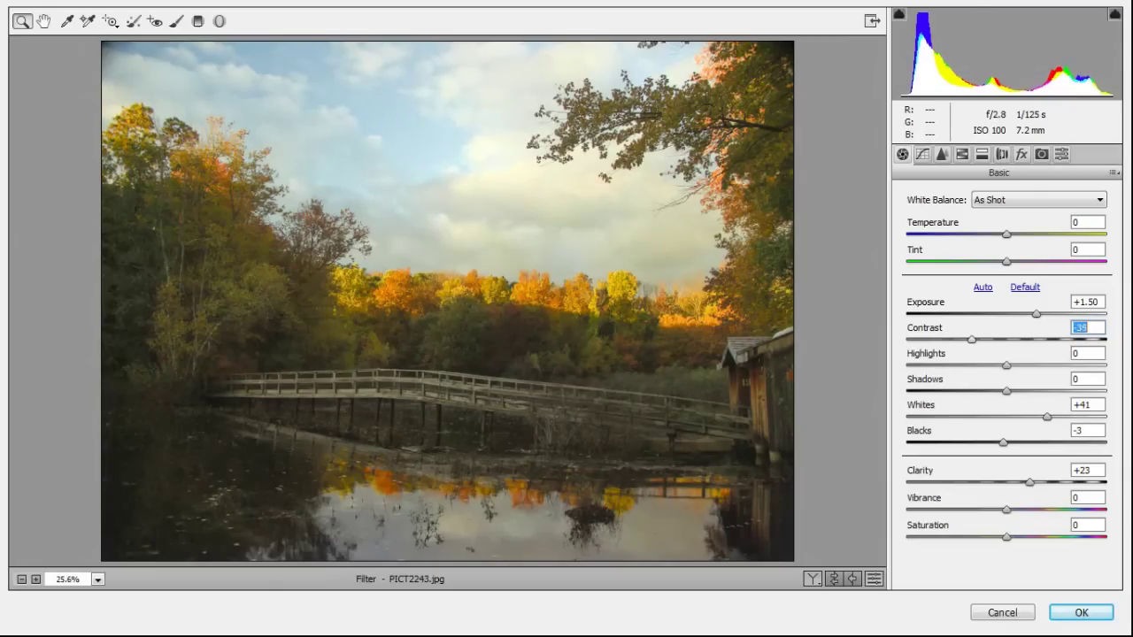
key("shift+Up")
key("shift+Up")
key("Up")
key("Up")
key("Up")
key("Up")
key("Up")
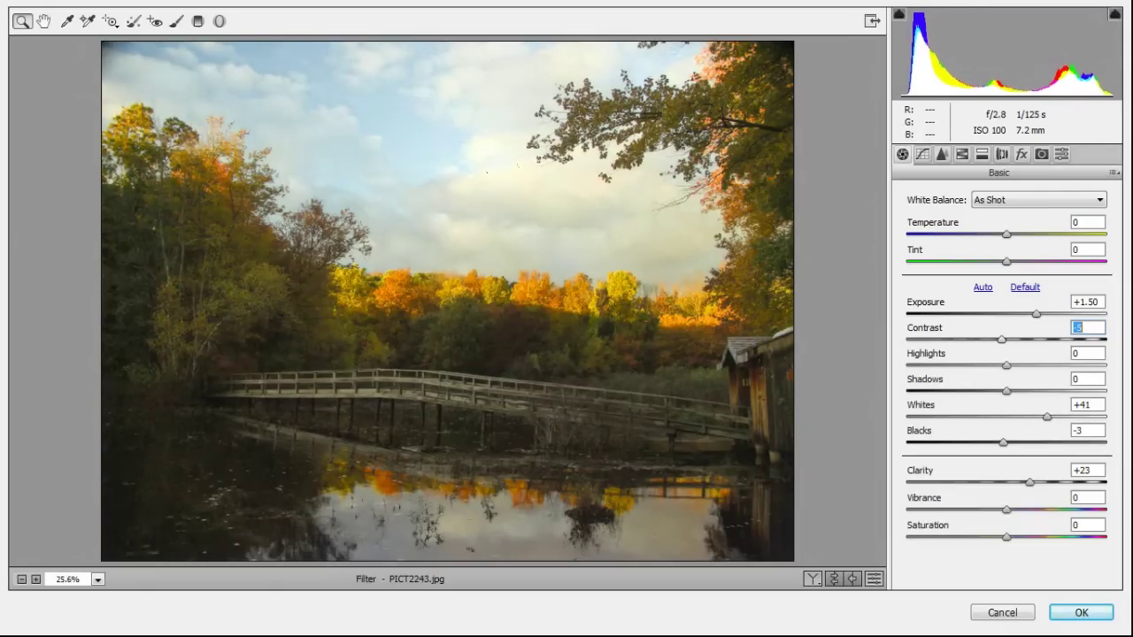
key("Up")
key("Up")
key("Up")
key("Up")
key("Up")
key("Up")
key("Up")
key("Up")
key("Up")
key("shift+Up")
key("Up")
key("Up")
key("Up")
key("Up")
key("Up")
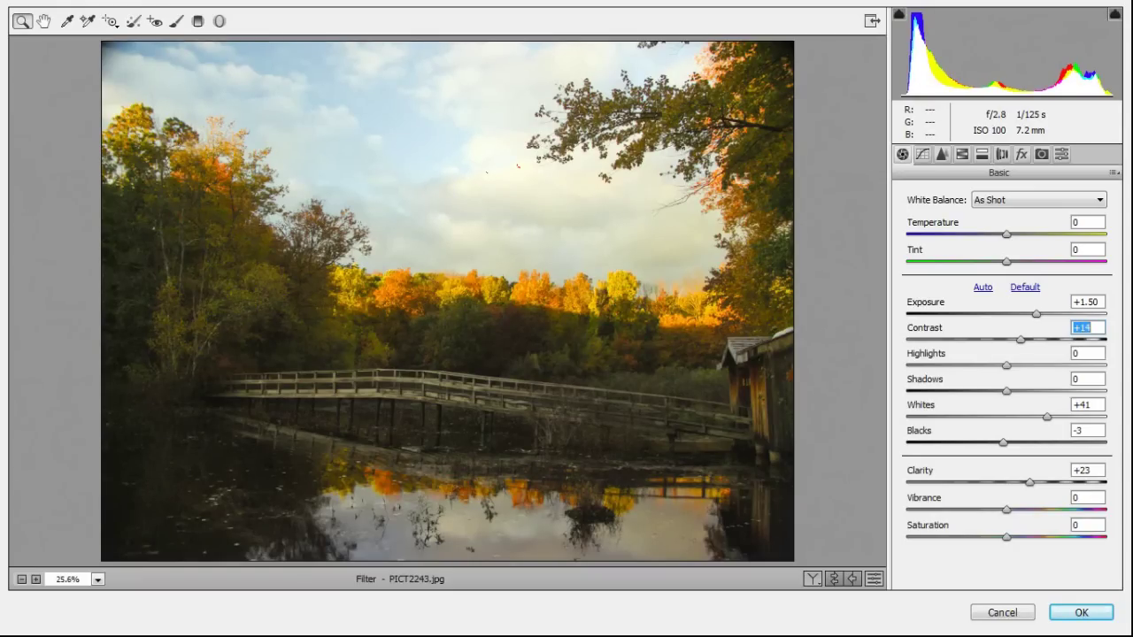
Step: Lower Highlights to about -86 to recover the bright sky
key("Tab")
key("shift+Up")
key("shift+Up")
key("Up")
key("Up")
key("Up")
key("Up")
key("Up")
key("Up")
key("Up")
key("Up")
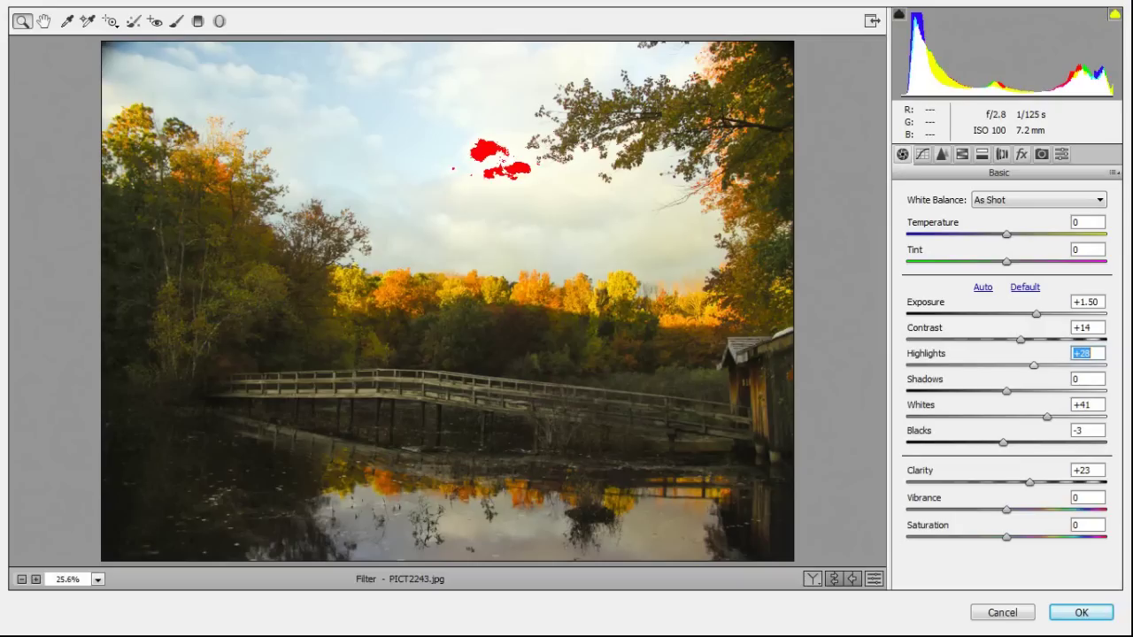
key("Down")
key("Down")
key("Down")
key("Down")
key("Down")
key("Down")
key("Down")
key("Down")
key("Down")
key("Down")
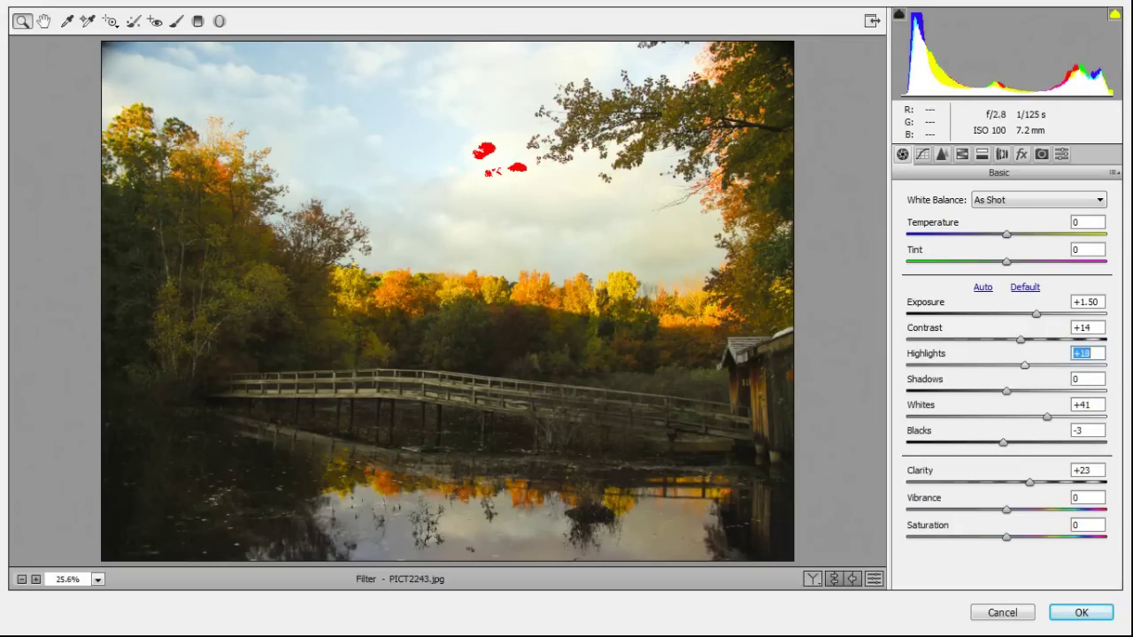
key("Down")
key("Down")
key("Down")
key("Down")
key("Down")
key("Down")
key("Down")
key("Down")
key("Down")
key("Down")
key("Down")
key("Down")
key("Down")
key("Down")
key("Down")
key("Down")
key("Down")
key("Down")
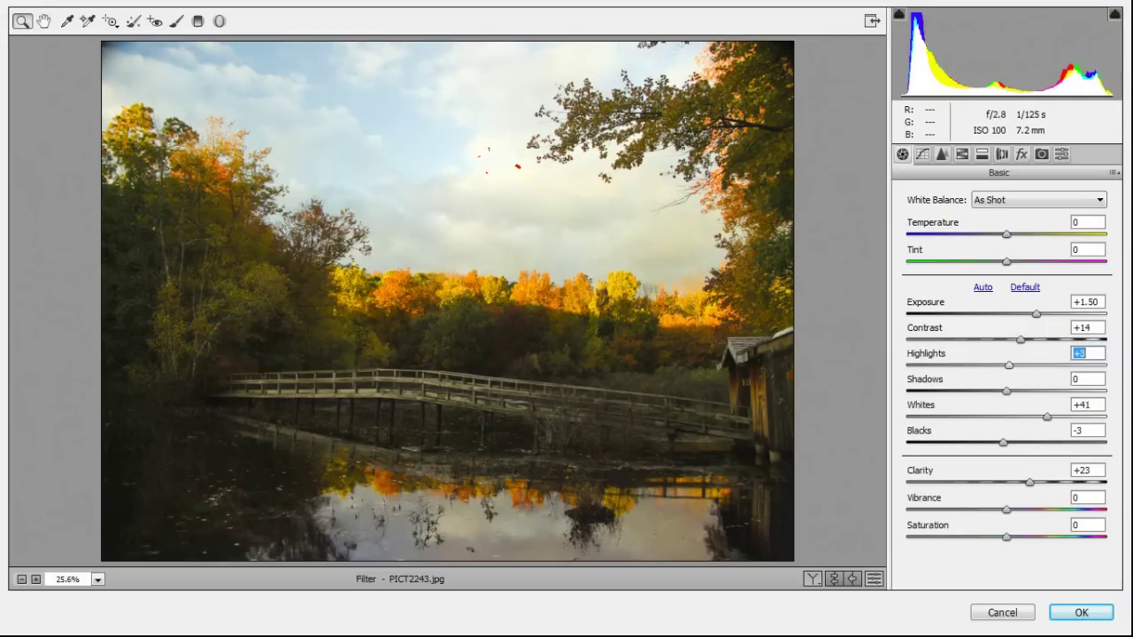
key("Down")
key("Down")
key("Down")
key("Down")
key("Down")
key("Down")
key("Down")
key("Down")
key("Down")
key("Down")
key("Down")
key("Down")
key("Down")
key("Down")
key("Down")
key("Down")
key("Down")
key("Down")
key("Down")
key("Down")
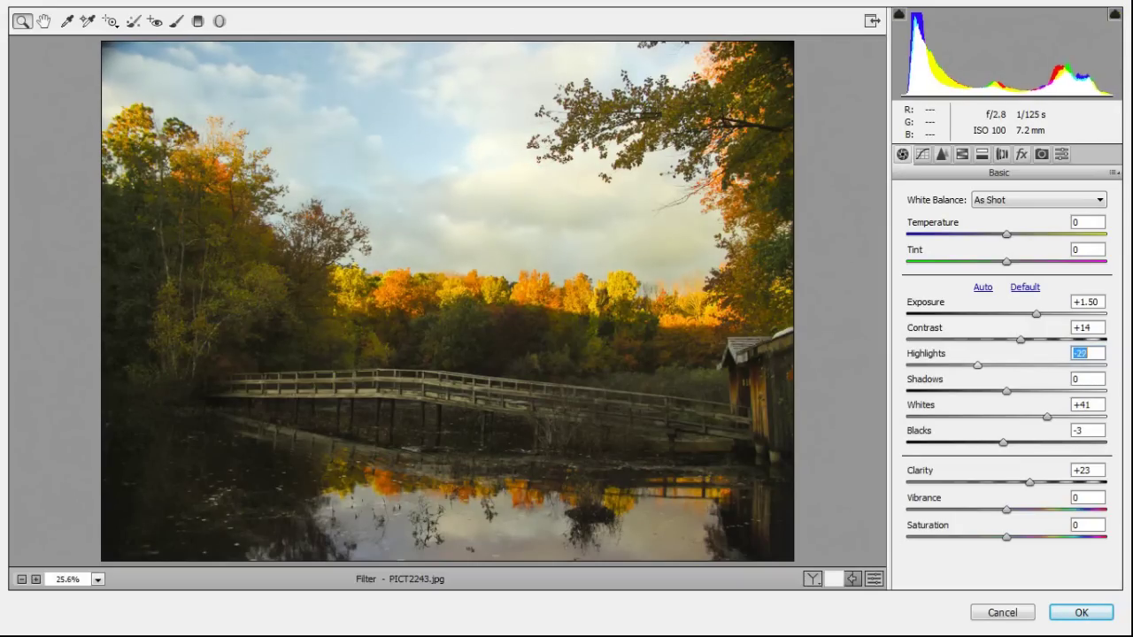
key("Down")
key("Down")
key("Down")
key("Down")
key("Down")
key("Down")
key("Down")
key("Down")
key("Down")
key("Down")
key("Down")
key("Down")
key("Down")
key("Down")
key("Down")
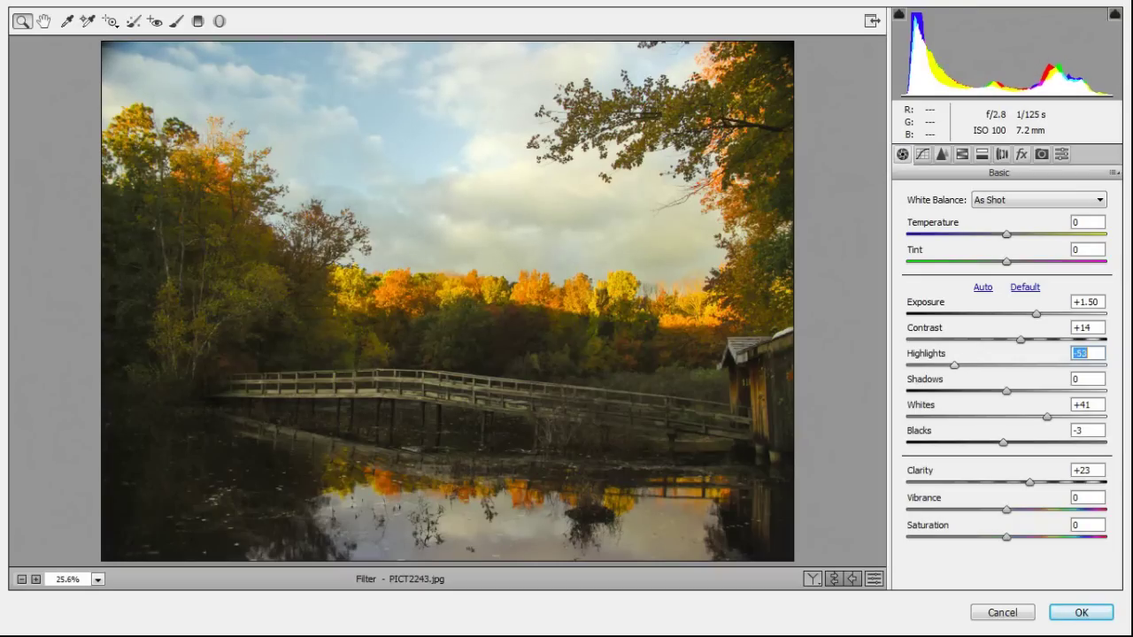
key("Down")
key("Down")
key("Down")
key("Down")
key("Down")
key("Down")
key("Down")
key("Down")
key("Down")
key("Down")
key("Down")
key("Down")
key("Down")
key("Down")
key("Down")
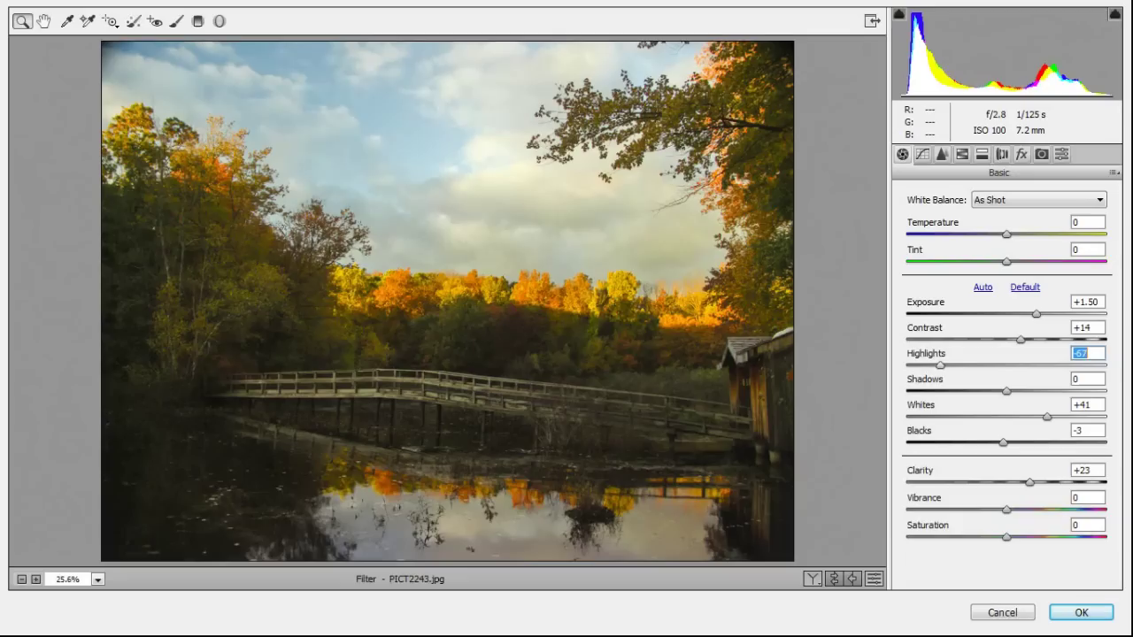
key("Down")
key("Down")
key("Down")
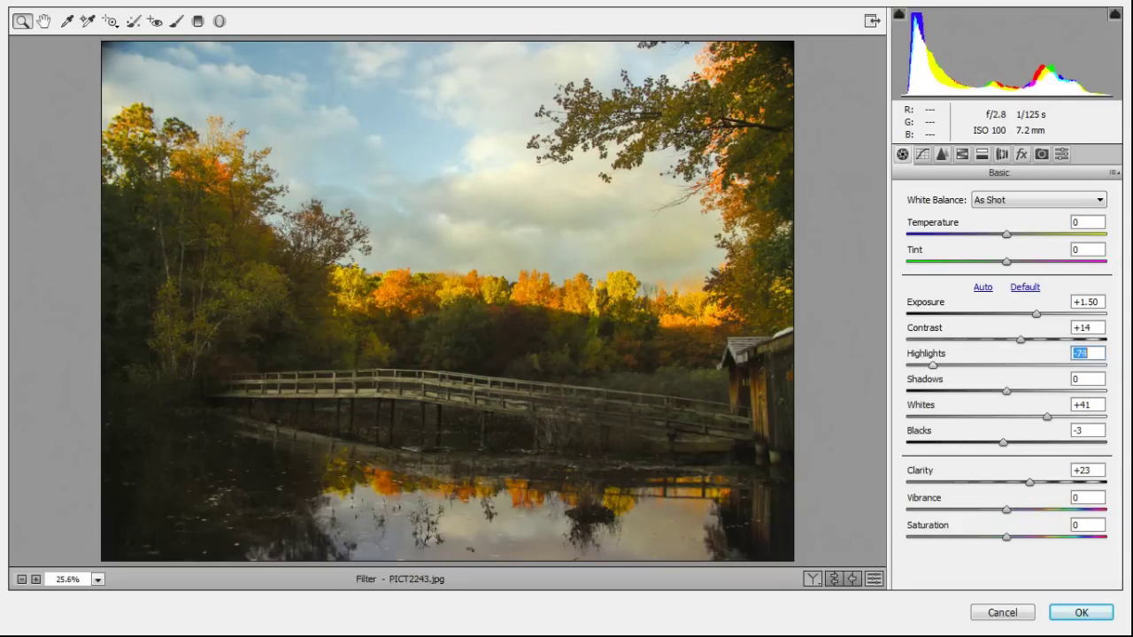
key("Up")
key("Down")
key("Down")
key("Down")
key("Down")
key("Down")
key("Down")
key("Down")
key("Down")
key("Down")
key("Down")
key("Down")
key("Down")
key("Down")
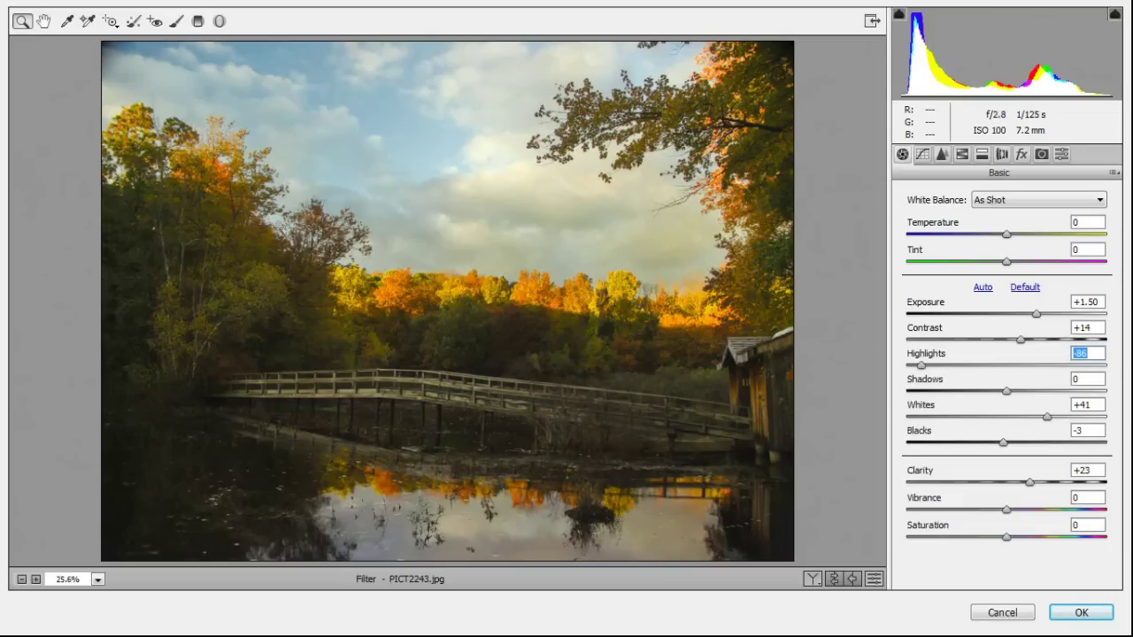
Step: Try Shadows values from the minimum up to +51, settling near +29
key("Tab")
key("Down")
key("Down")
key("Down")
key("Down")
key("Down")
key("Down")
key("Down")
key("Down")
key("Down")
key("Down")
key("Down")
key("Down")
key("Down")
key("Down")
key("Down")
key("Down")
key("Down")
key("Down")
key("Down")
key("Down")
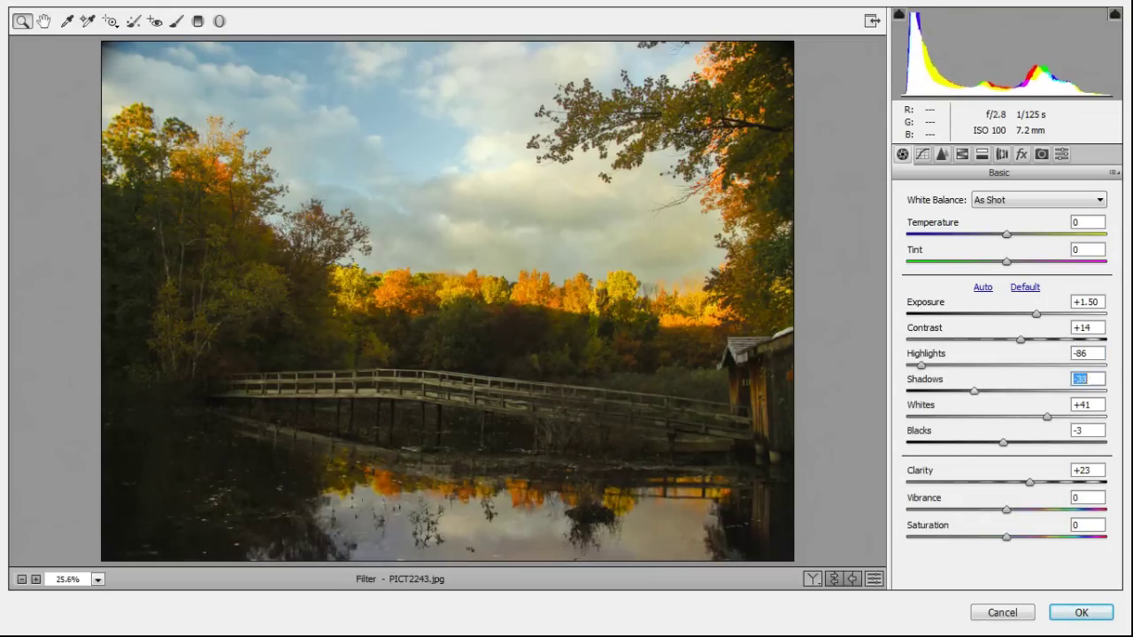
key("Down")
key("Down")
key("Down")
key("Down")
key("Down")
key("Down")
key("Down")
key("Down")
key("Down")
key("Down")
key("Down")
key("Down")
key("Down")
key("Down")
key("Down")
key("Down")
key("Down")
key("Down")
key("Down")
key("Down")
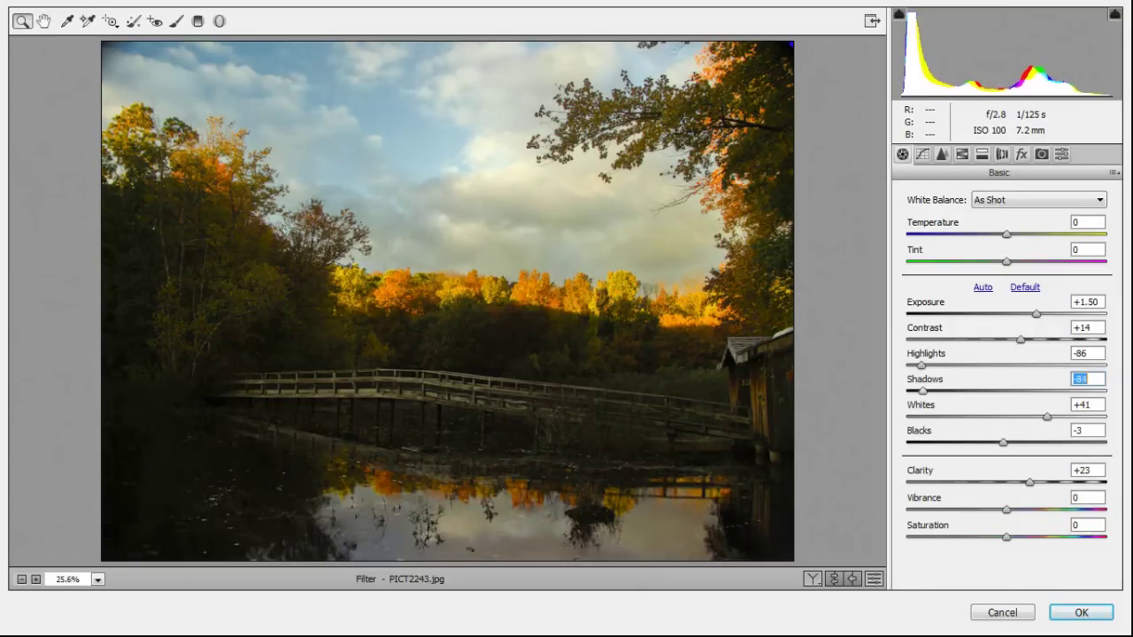
type("33")
key("Return")
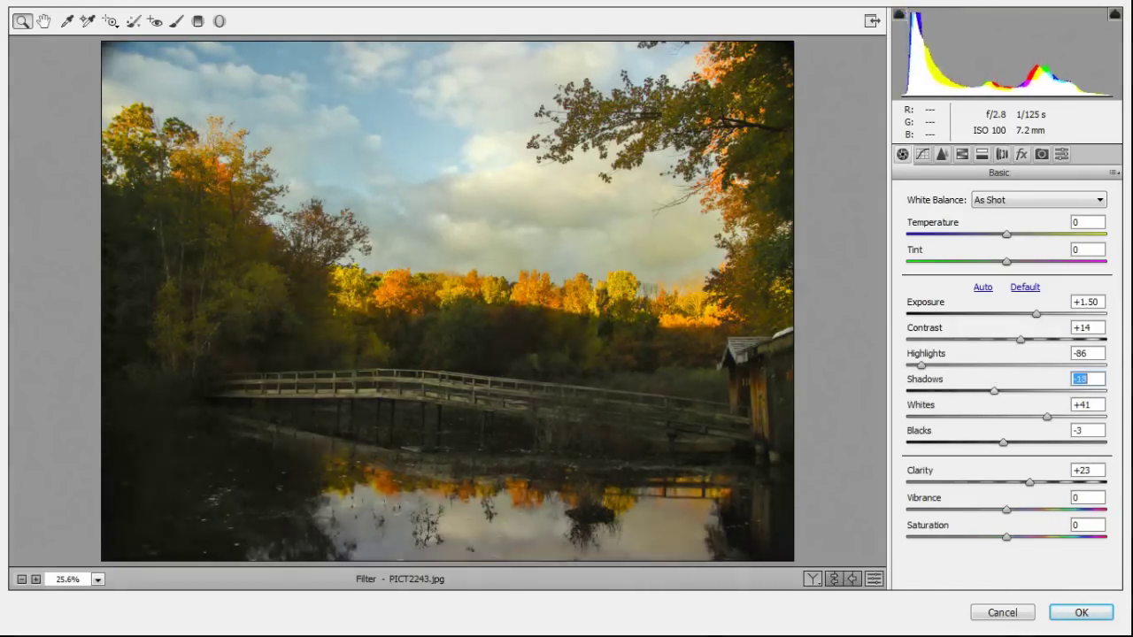
key("Up")
key("Up")
key("Up")
key("Up")
key("Up")
key("Up")
key("Up")
key("Up")
key("Up")
key("Up")
key("Up")
key("Up")
key("Up")
key("Up")
key("Up")
key("Up")
key("Up")
key("Up")
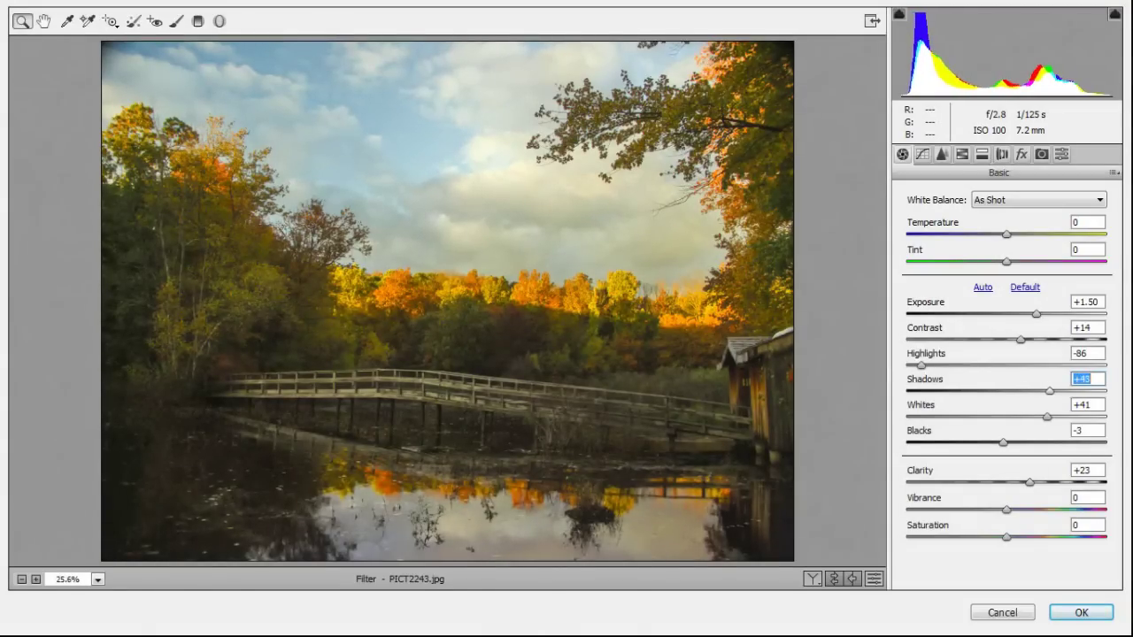
key("Down")
key("Down")
key("Down")
key("Down")
key("Down")
key("Down")
key("Down")
key("Down")
key("Down")
key("Down")
key("Down")
key("Down")
key("Down")
key("Down")
key("Down")
key("Down")
key("Down")
key("Down")
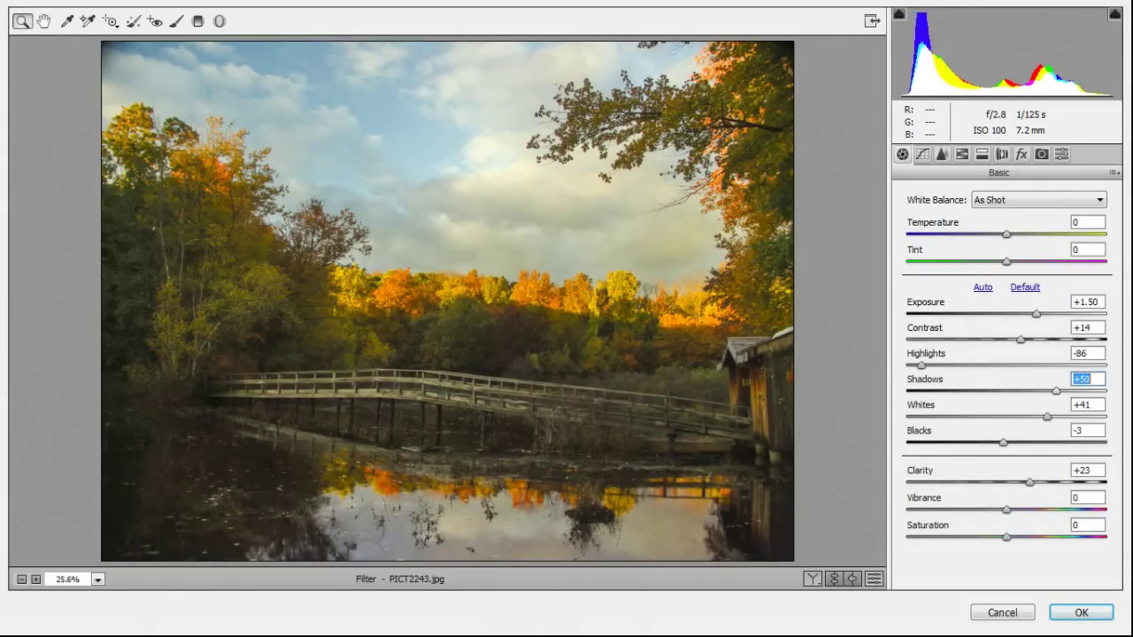
key("Down")
key("Down")
key("Down")
key("Down")
key("Down")
key("Down")
key("Down")
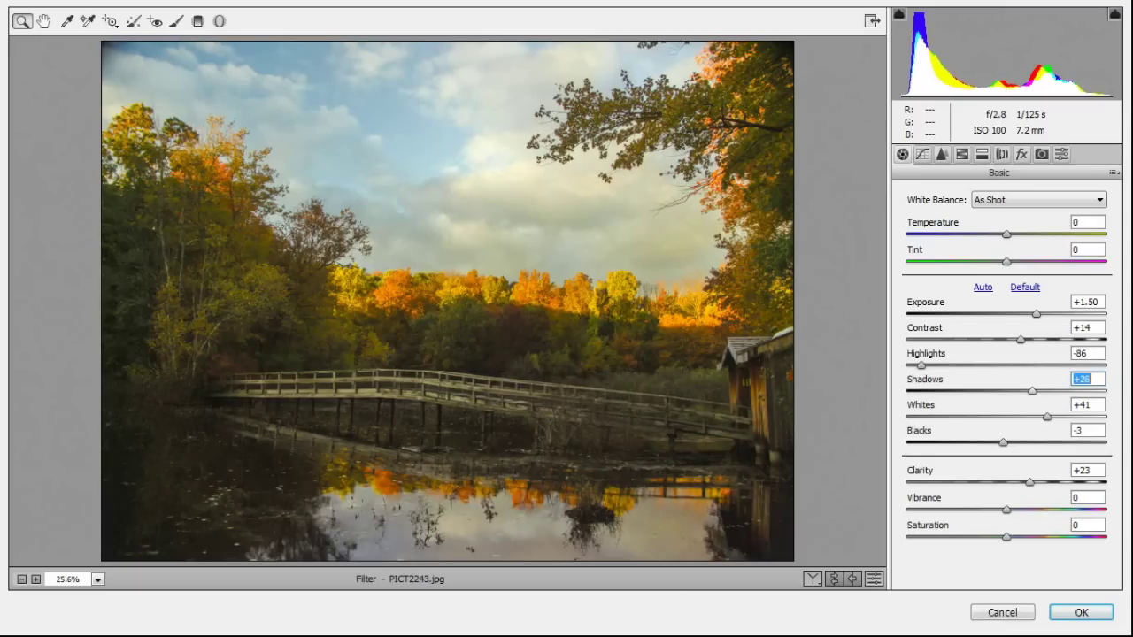
key("Up")
key("Up")
key("Up")
Step: Push Shadows to +100 and drop Highlights to -100
key("shift+Up")
key("shift+Up")
key("shift+Up")
key("shift+Up")
key("shift+Up")
key("shift+Up")
key("shift+Up")
key("shift+Up")
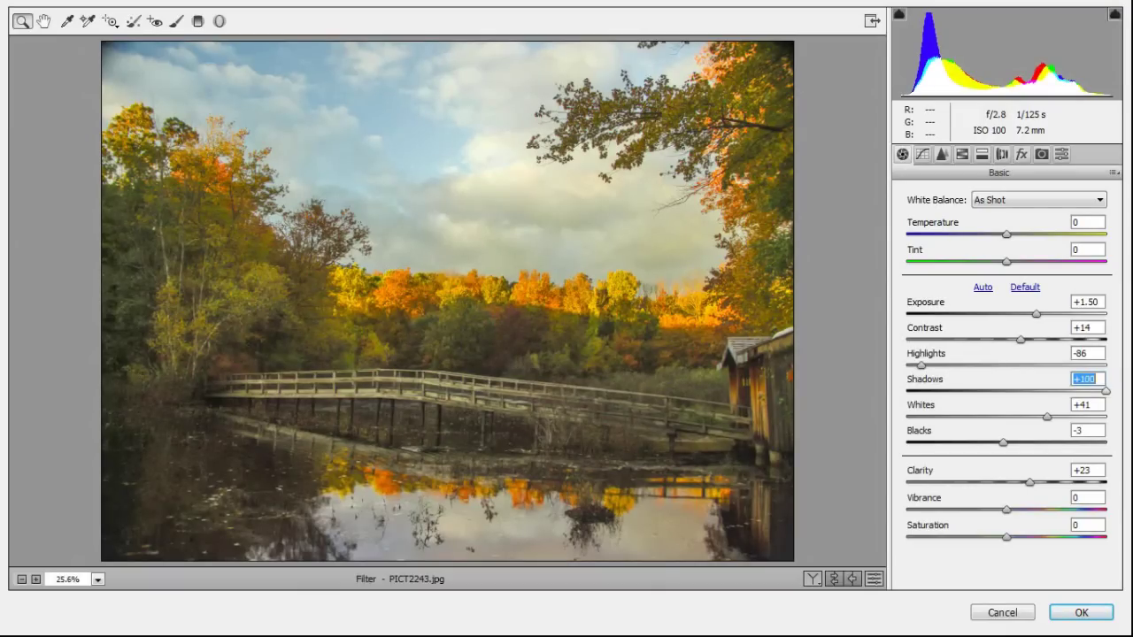
key("shift+Tab")
key("shift+Down")
key("shift+Down")
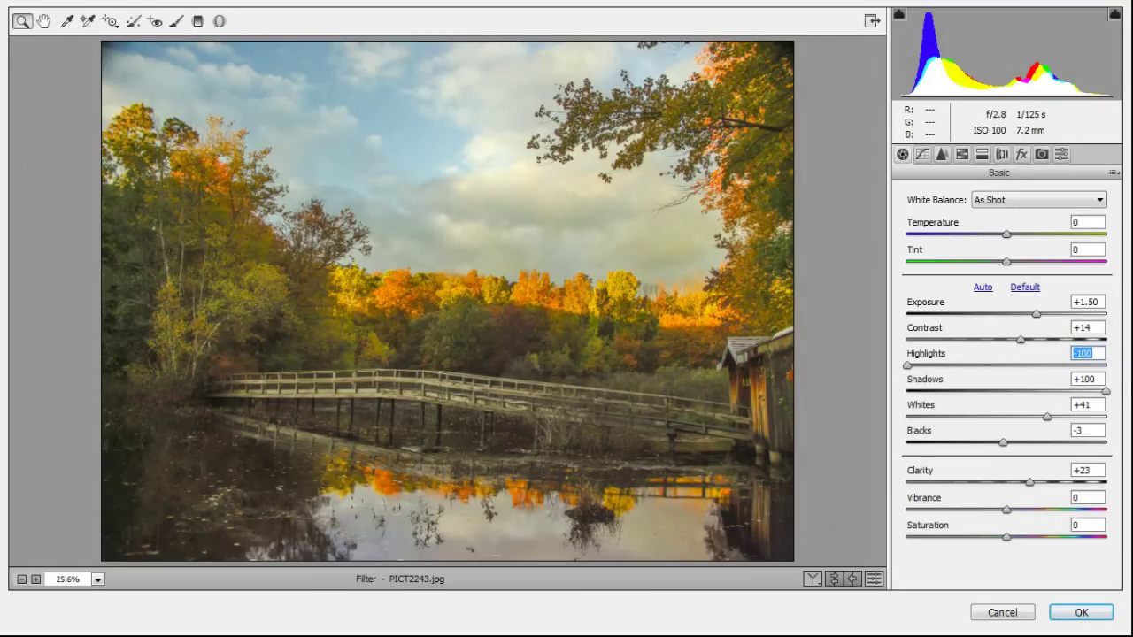
Step: Ease Highlights up to -76, then reset Shadows to 0 and raise it to +23
key("Up")
key("Up")
key("Up")
key("Up")
key("Up")
key("Up")
key("Up")
key("Up")
key("Up")
key("Up")
key("Up")
key("Up")
key("Up")
key("Up")
key("Up")
key("Up")
key("Up")
key("Up")
key("Up")
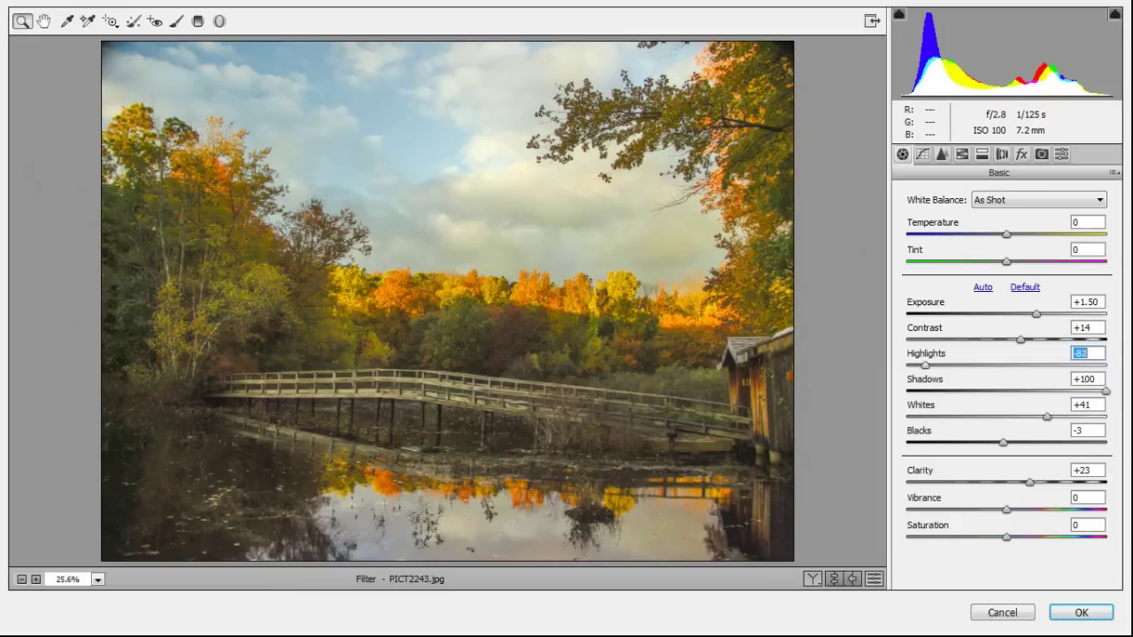
key("Up")
key("Up")
key("Up")
key("Up")
key("Up")
key("Tab")
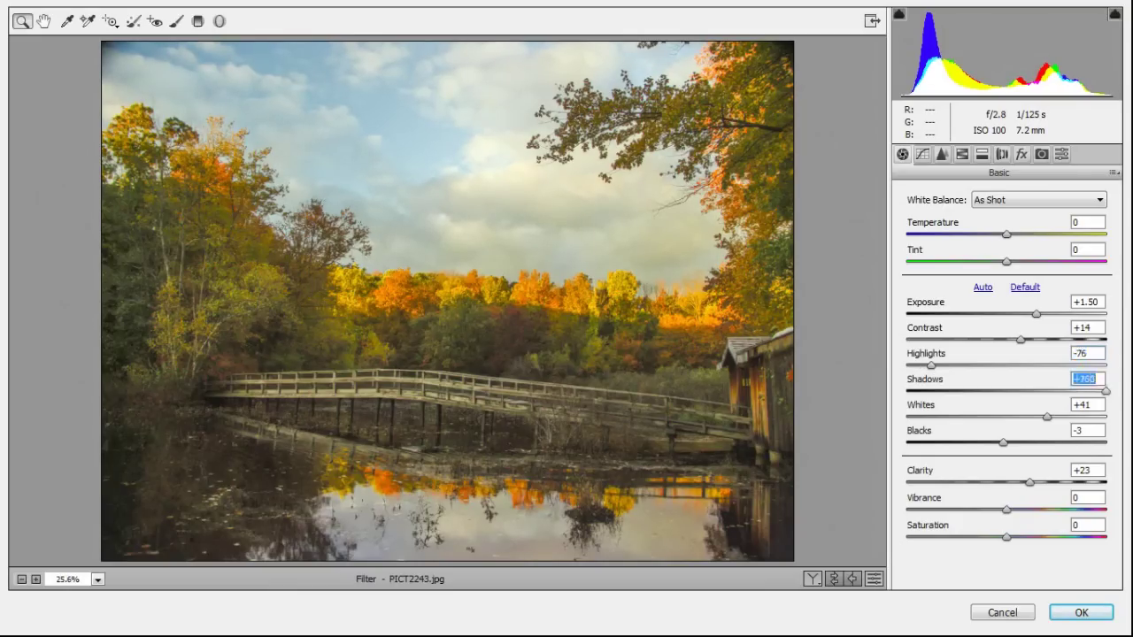
type("0")
key("Up")
key("Up")
key("Up")
key("Up")
key("Up")
key("Up")
key("Up")
key("Up")
key("Up")
key("Up")
key("Up")
key("Up")
key("Up")
key("Up")
key("Up")
key("Up")
key("Up")
key("Up")
key("Up")
key("Up")
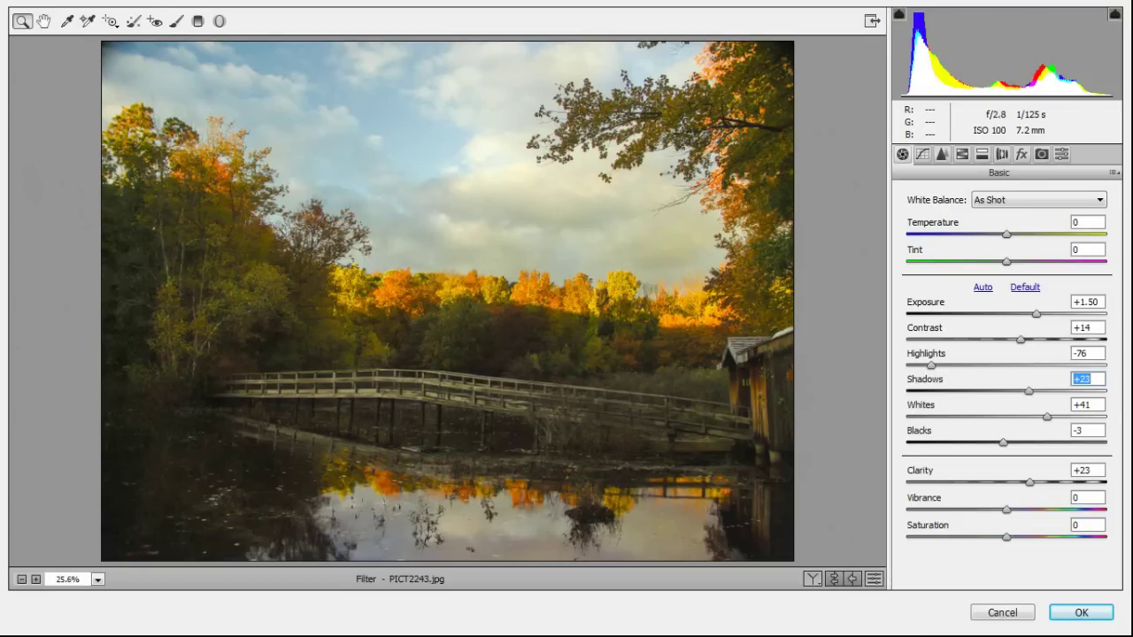
left_click(812, 580)
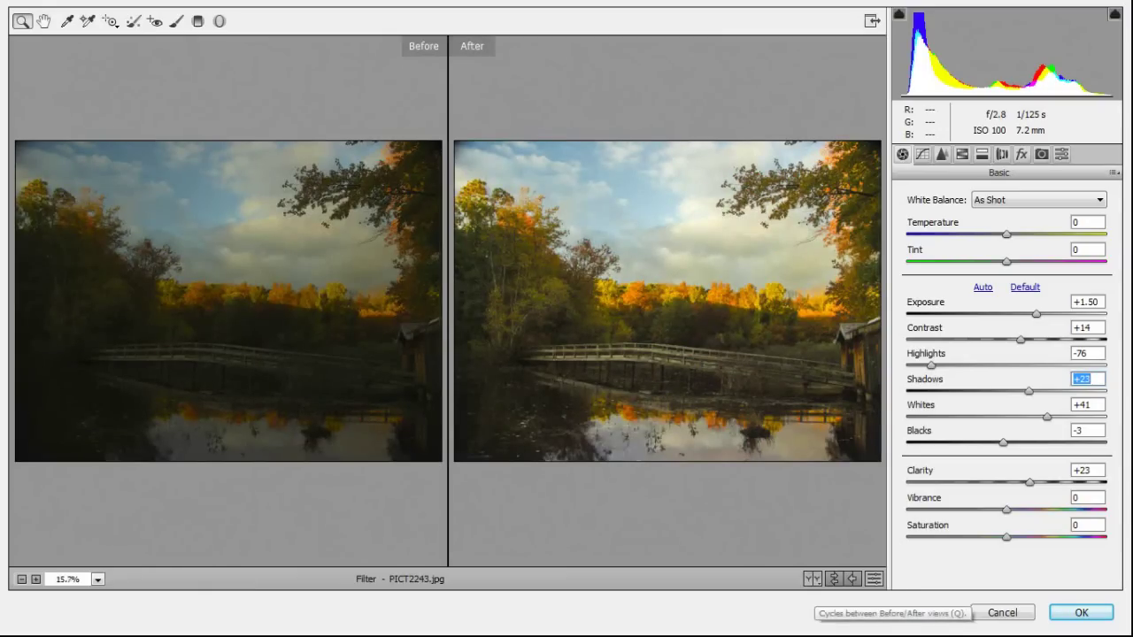
left_click(812, 579)
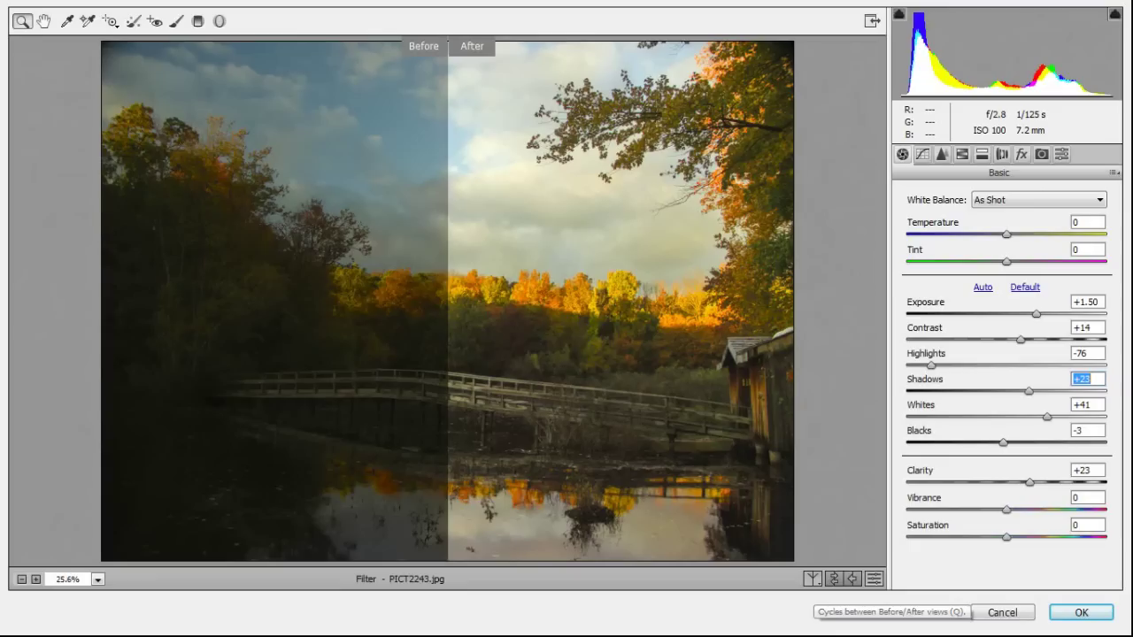
left_click(812, 580)
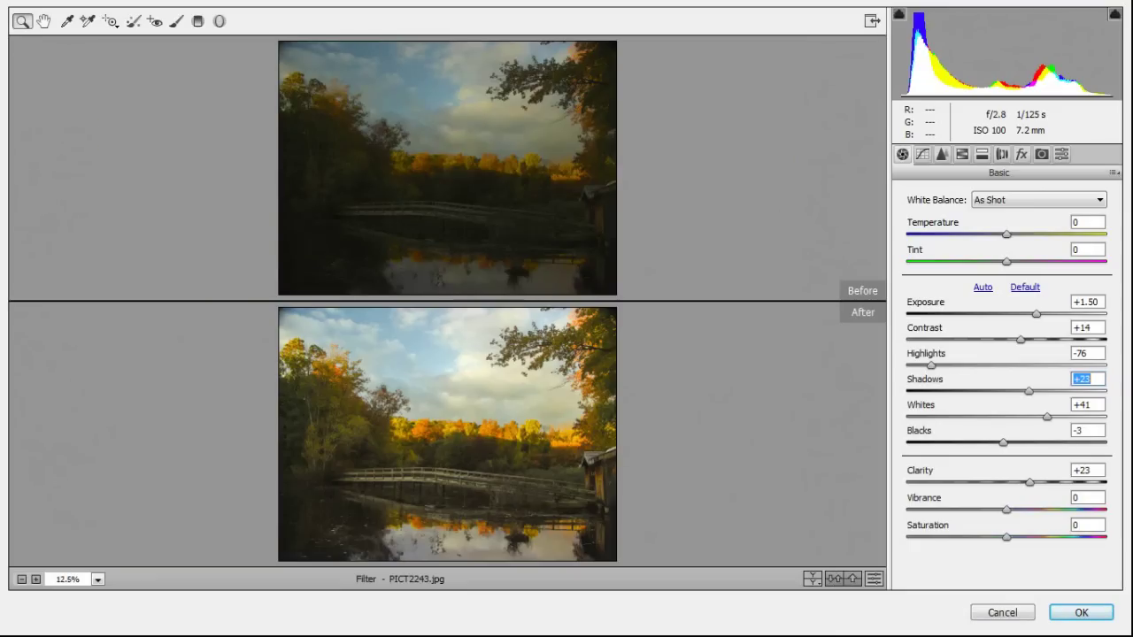
left_click(812, 580)
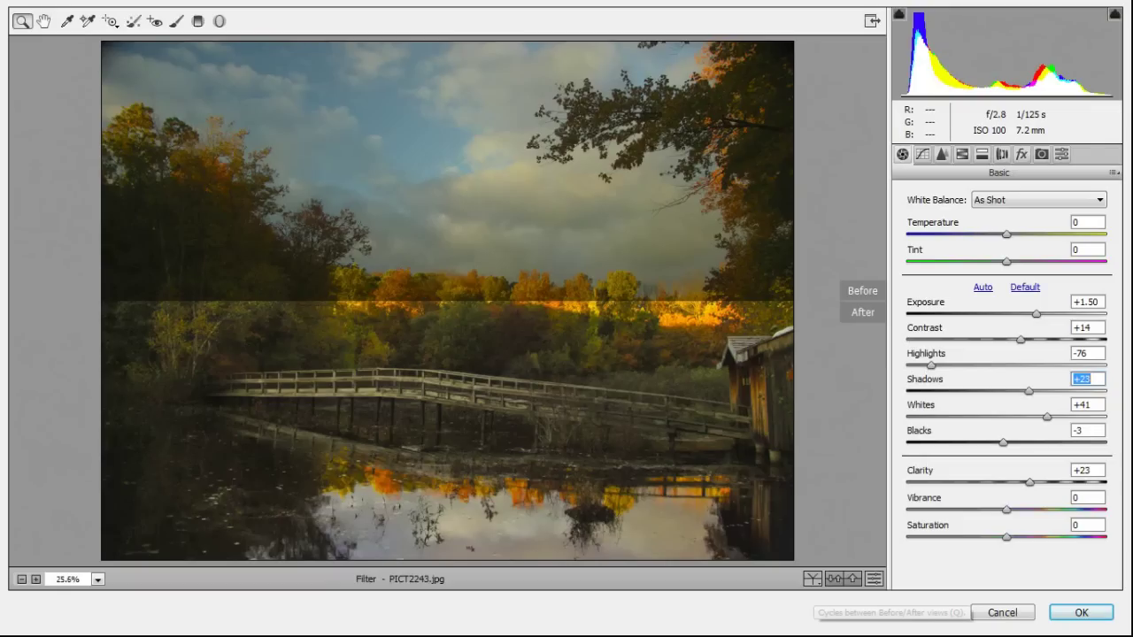
left_click(811, 580)
left_click(811, 580)
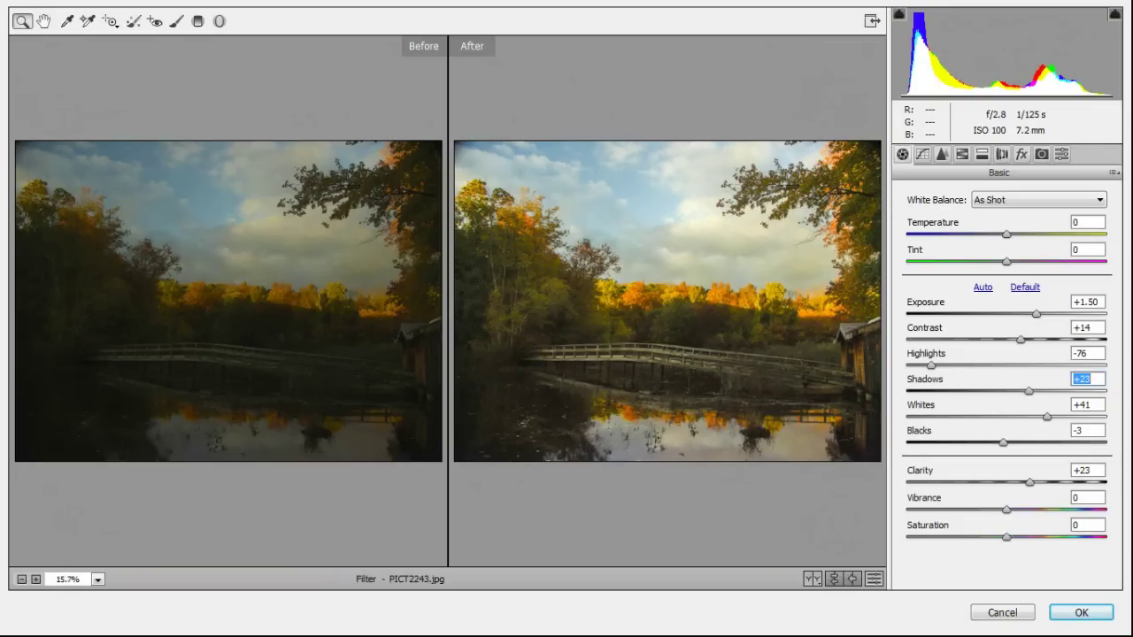
left_click(812, 580)
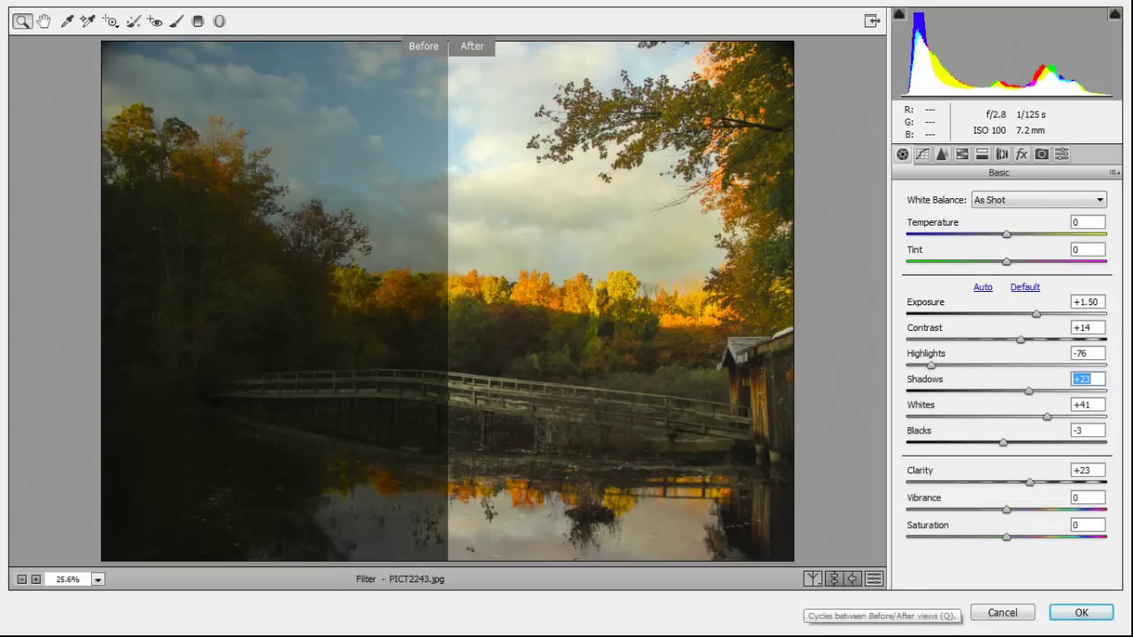
key("q")
key("q")
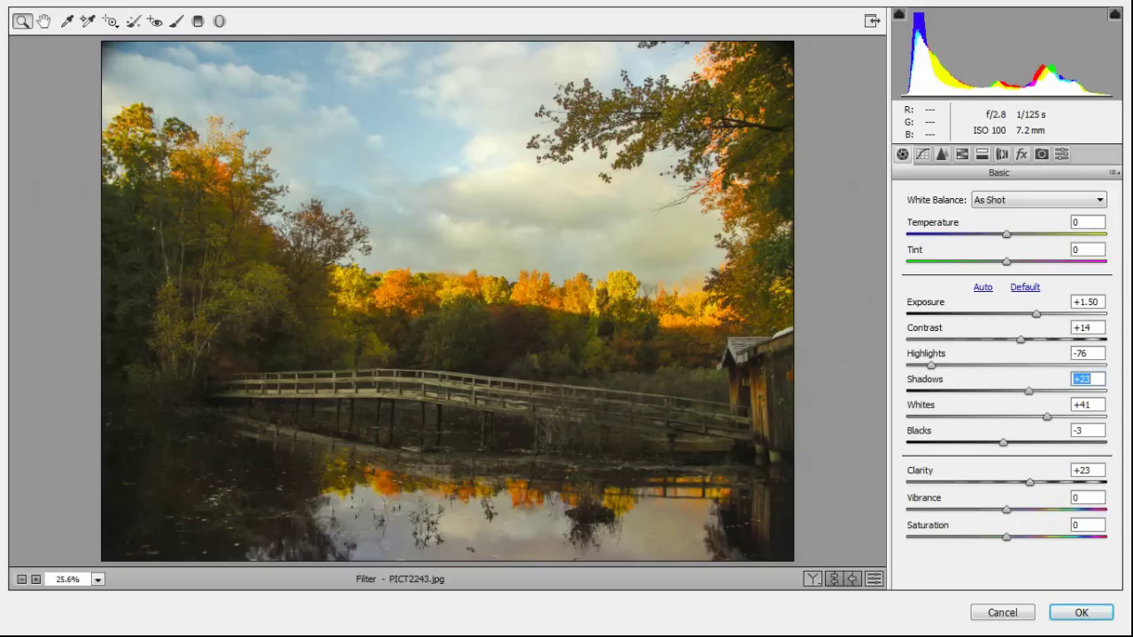
left_click(1087, 525)
key("shift+Up")
key("shift+Up")
key("shift+Up")
key("Up")
key("Up")
key("Up")
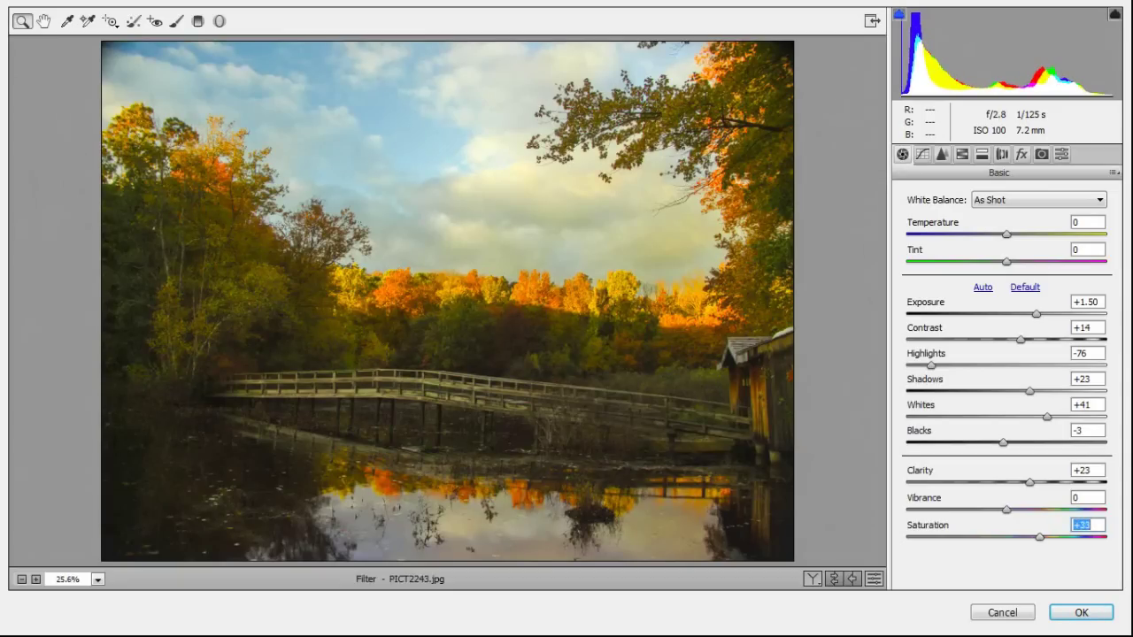
key("shift+Up")
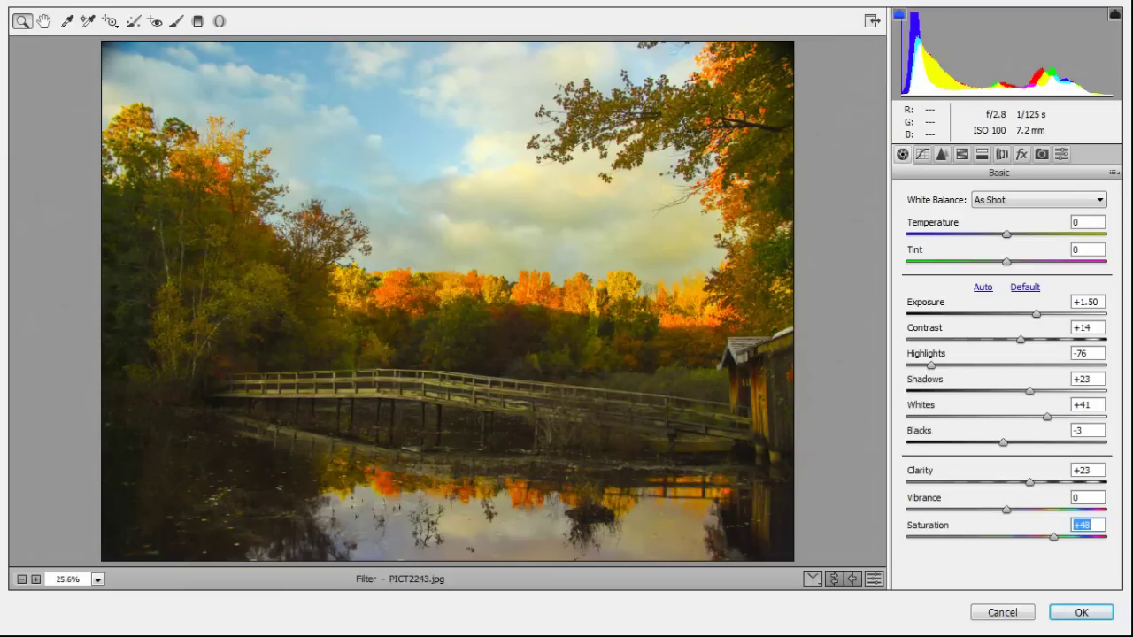
key("Down")
key("Down")
key("Down")
key("Down")
key("Down")
key("Down")
key("Down")
key("Down")
key("Down")
key("Down")
key("Down")
key("Down")
key("Down")
key("Down")
key("Down")
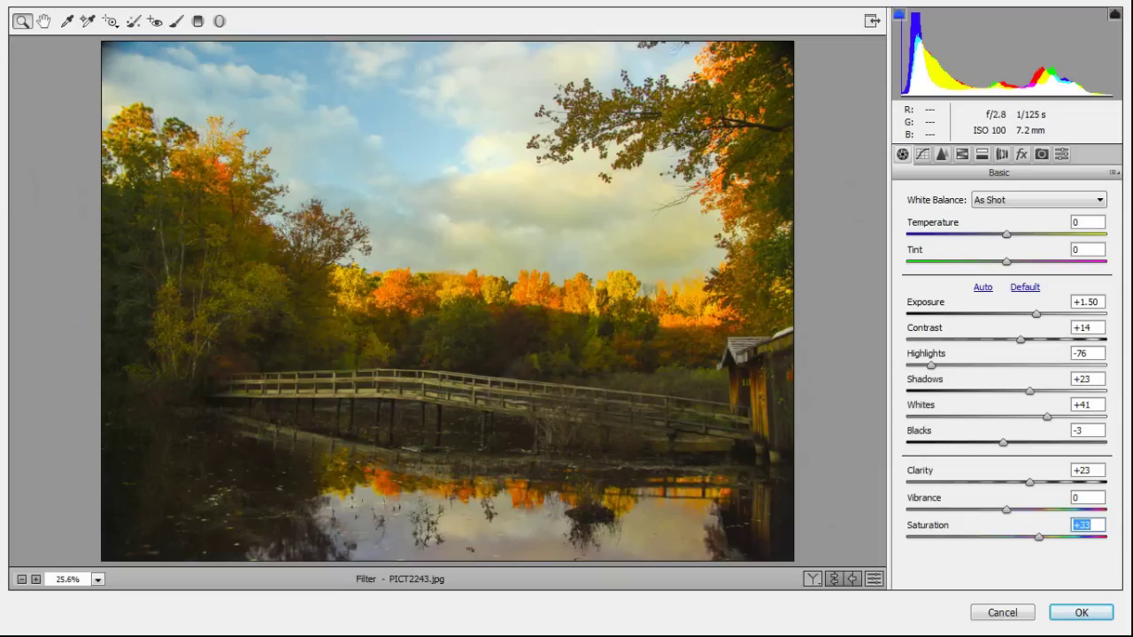
key("Down")
key("Down")
key("Down")
key("Down")
key("Down")
key("Down")
key("Down")
key("Down")
key("Down")
key("Down")
key("Down")
key("Down")
key("Down")
key("Down")
key("Down")
key("Down")
key("Down")
key("Down")
key("Down")
key("Down")
key("Down")
key("Down")
key("Down")
key("Down")
key("Down")
key("Down")
key("Down")
key("Down")
key("Down")
key("Down")
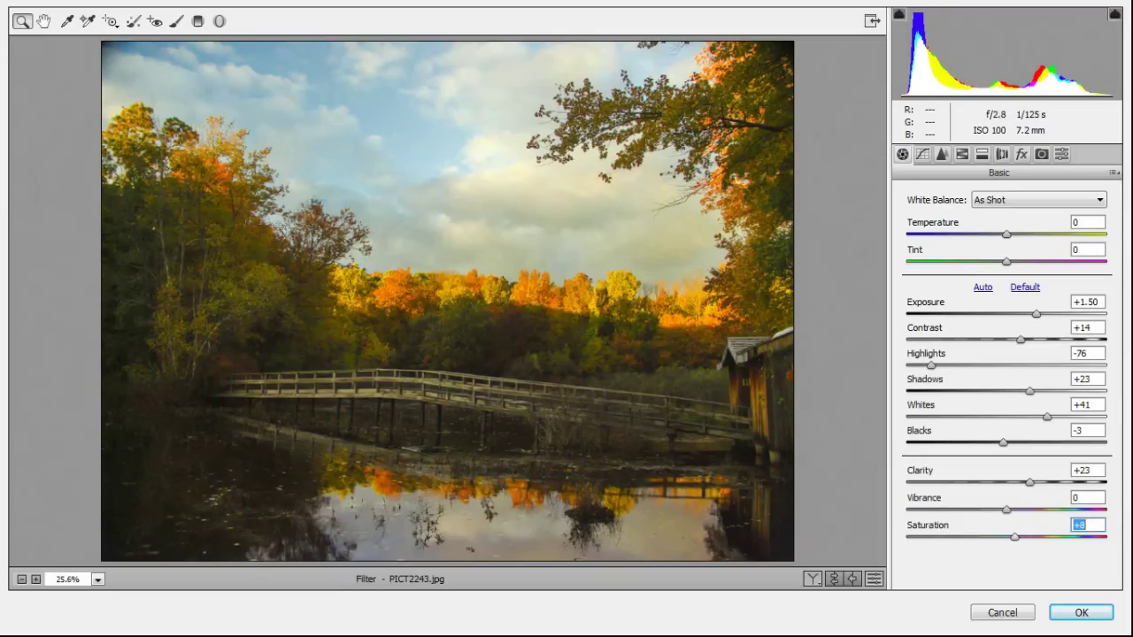
key("Down")
key("Down")
key("Up")
key("Up")
Step: Raise Vibrance in steps, overshooting to +63, then fine-tune it to about +44
key("shift+Tab")
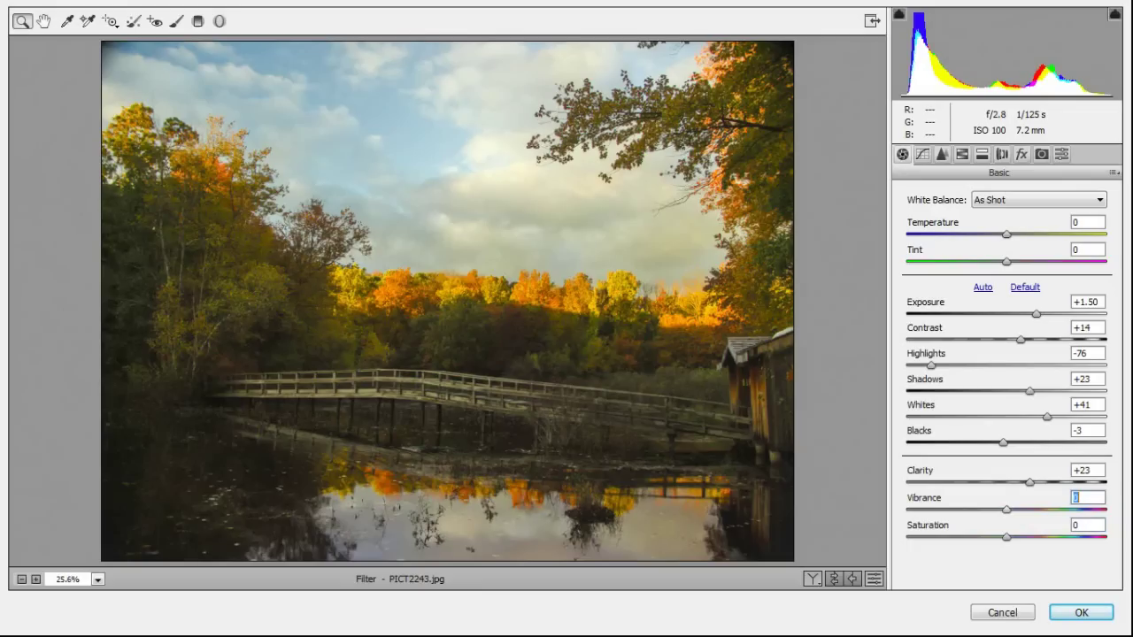
key("Up")
key("Up")
key("Up")
key("Up")
key("Up")
key("Up")
key("Up")
key("Up")
key("Up")
key("Up")
key("Up")
key("Up")
key("Up")
key("Up")
key("Up")
key("Up")
key("Up")
key("Up")
key("Up")
key("Up")
key("Up")
key("Up")
key("Up")
key("Up")
key("Up")
key("Up")
key("Up")
key("Up")
key("Up")
key("Up")
key("Up")
key("Up")
key("Up")
key("Up")
key("Up")
key("Up")
key("Up")
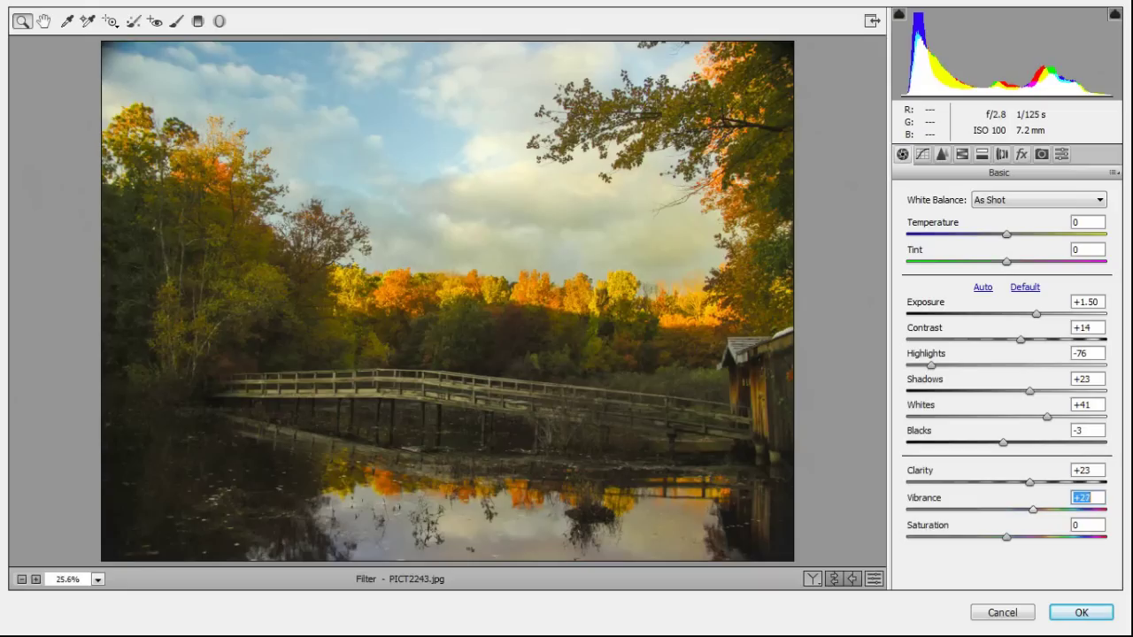
key("Up")
key("Up")
key("Up")
key("Up")
key("Up")
key("Up")
key("Up")
key("Up")
key("Up")
key("Up")
key("Up")
key("Up")
key("Up")
key("Up")
key("Up")
key("Up")
key("Up")
key("Up")
key("Up")
key("Up")
key("Up")
key("Up")
key("Up")
key("Up")
key("Up")
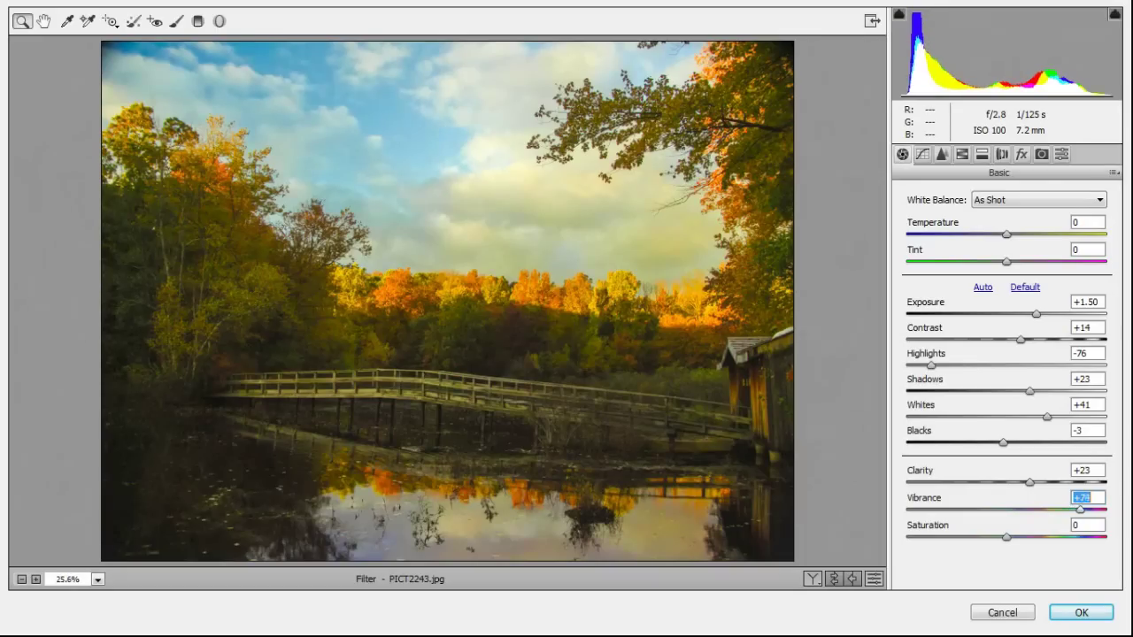
key("Down")
key("Down")
key("Down")
key("Down")
key("Down")
key("Down")
key("Down")
key("Down")
key("Down")
key("Down")
key("Down")
key("Down")
key("Down")
key("Down")
key("Down")
key("Down")
key("Down")
key("Down")
key("Down")
key("Down")
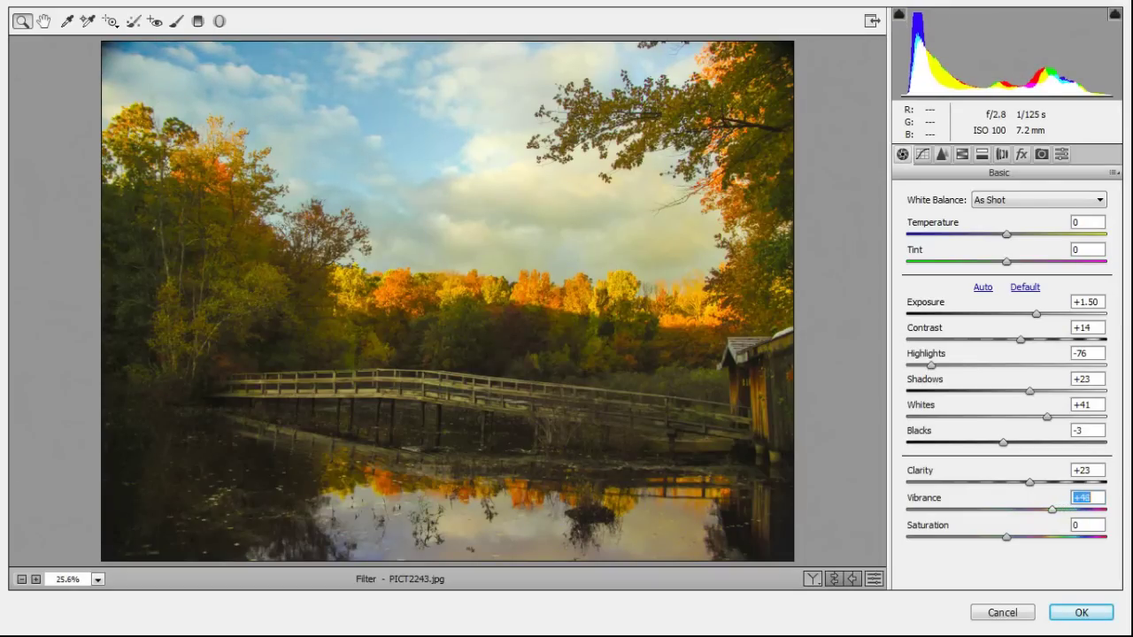
key("Up")
key("Up")
key("Up")
key("Up")
key("Up")
key("Up")
key("Up")
key("Down")
key("Down")
Step: Switch from the Detail sharpening panel to the Tone Curve panel with Ctrl+Alt+2
left_click(942, 154)
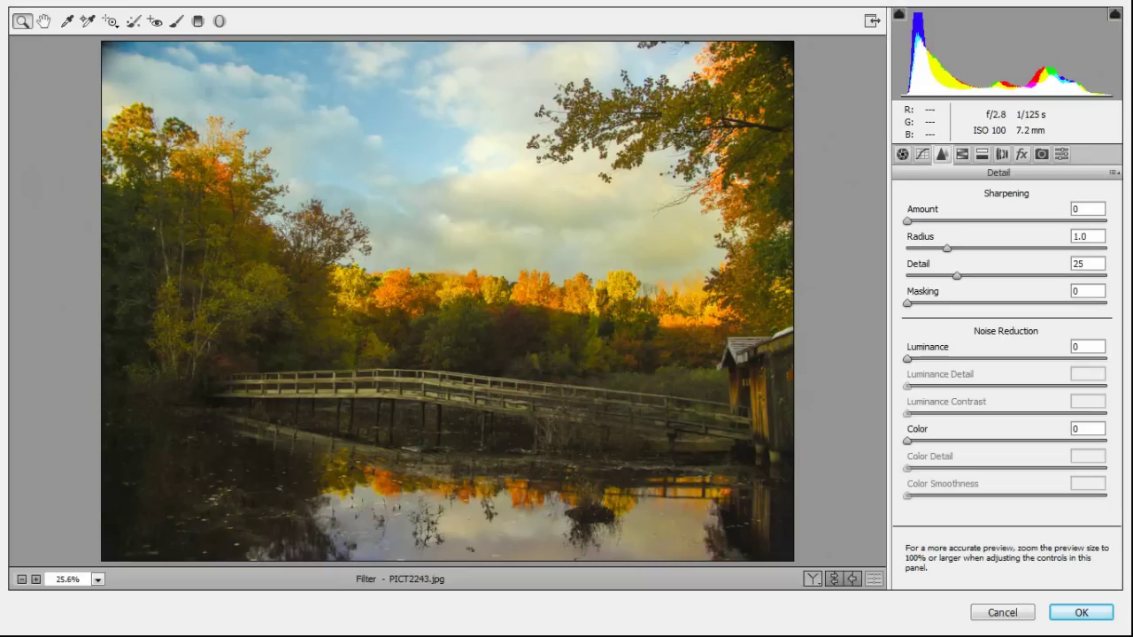
key("ctrl+alt+2")
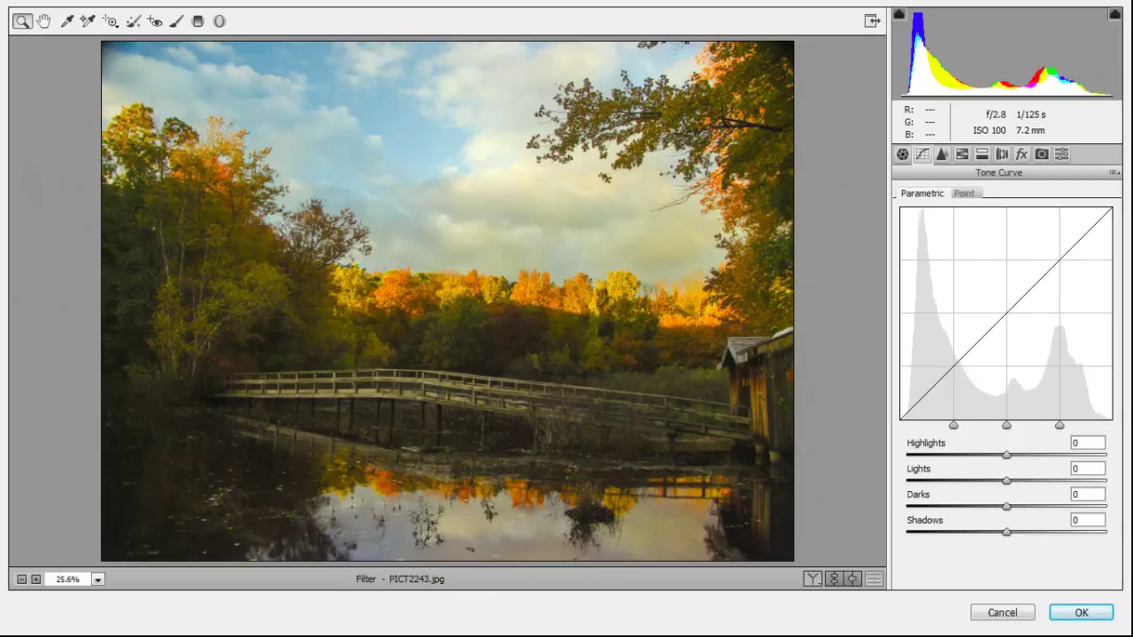
left_click(964, 193)
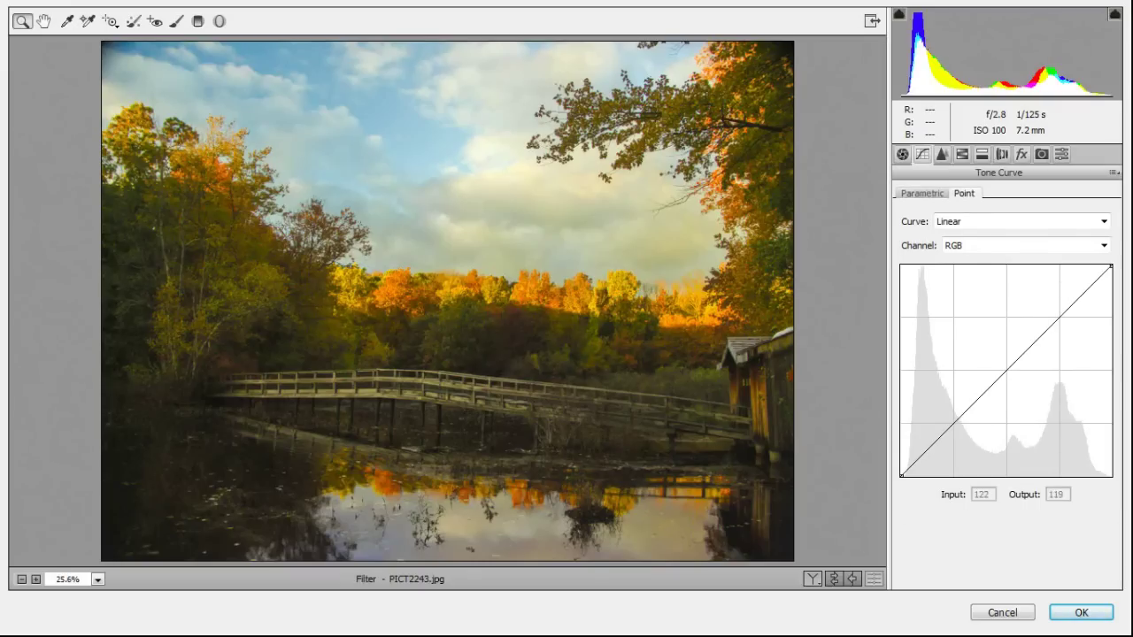
left_click_drag(1007, 370, 1015, 495)
left_click(921, 193)
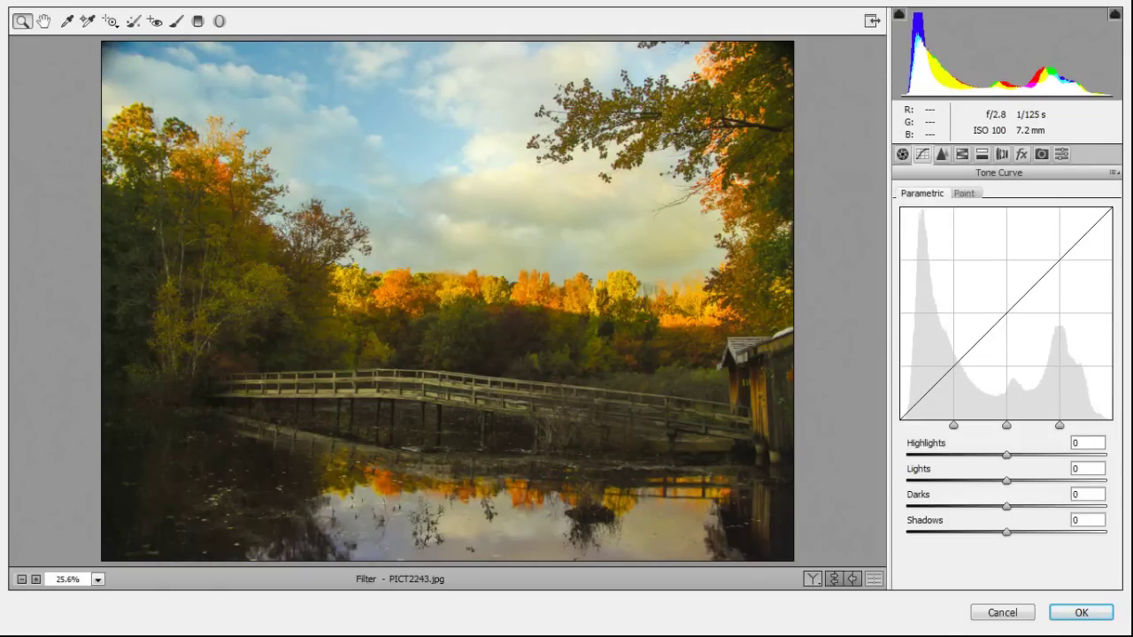
Step: Try darkening the parametric curve Shadows to about -80, then settle them near +2
mouse_move(1007, 426)
left_click(1088, 520)
key("Down")
key("Down")
key("Down")
key("Down")
key("Down")
key("Down")
key("Down")
key("Down")
key("Down")
key("Down")
key("Down")
key("Down")
key("Down")
key("Down")
key("Down")
key("Down")
key("Down")
key("Down")
key("Down")
key("Down")
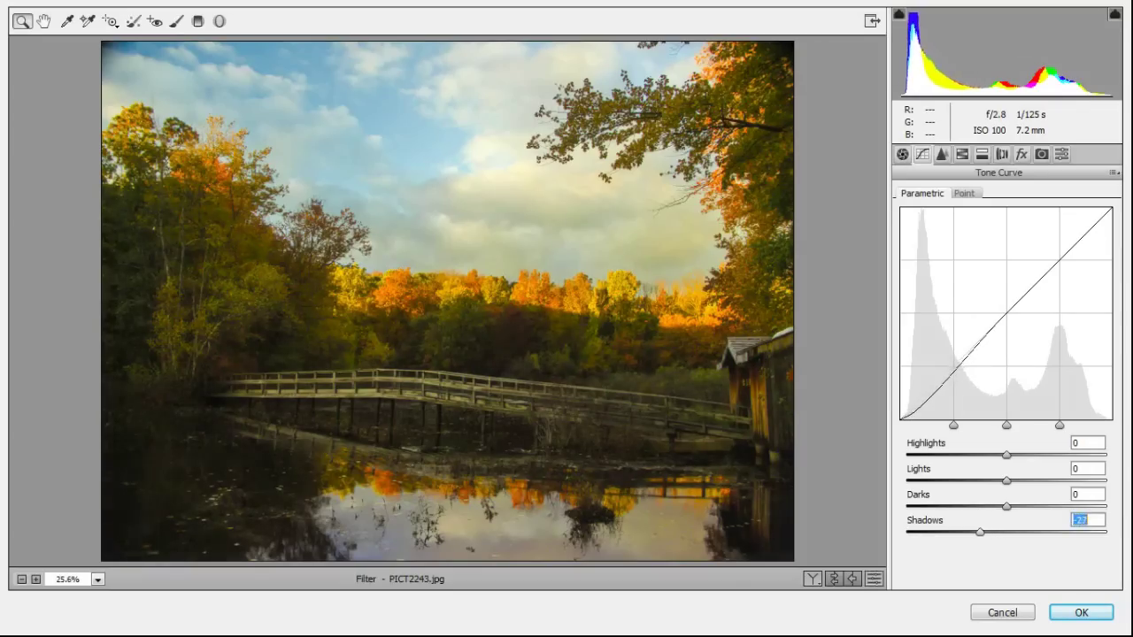
key("Down")
key("Down")
key("Down")
key("Down")
key("Down")
key("Down")
key("Down")
key("Down")
key("Down")
key("Down")
key("Down")
key("Down")
key("Down")
key("Down")
key("Down")
key("Down")
key("Down")
key("Down")
key("Down")
key("Down")
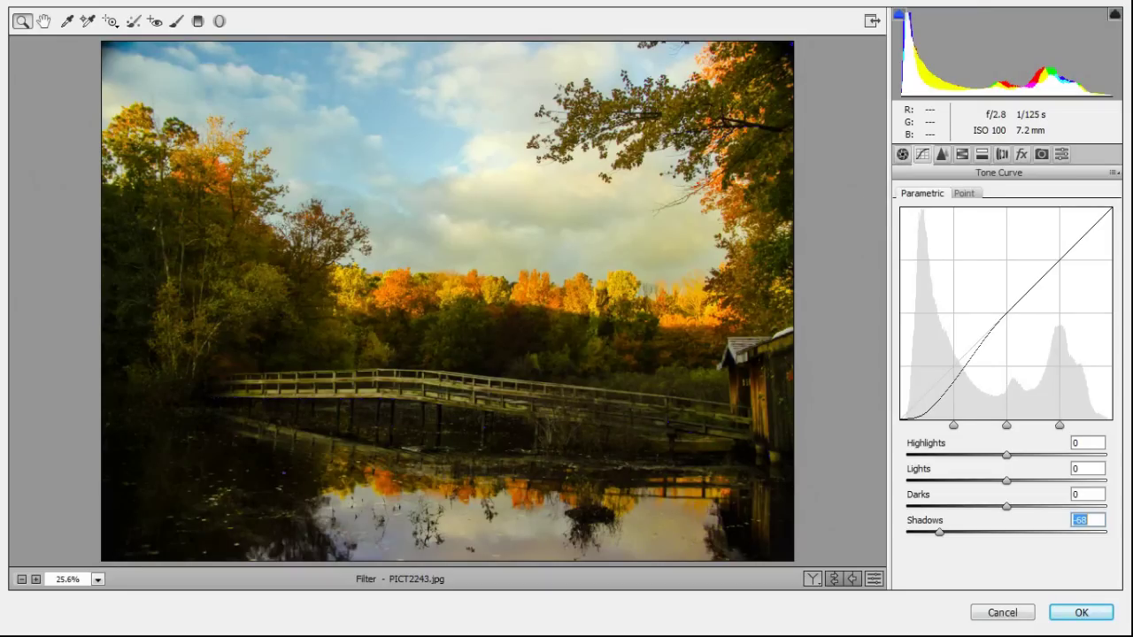
key("Down")
key("Down")
key("Down")
key("Down")
key("Down")
key("Down")
key("Down")
key("Down")
key("Down")
key("Down")
key("Down")
key("Down")
key("Down")
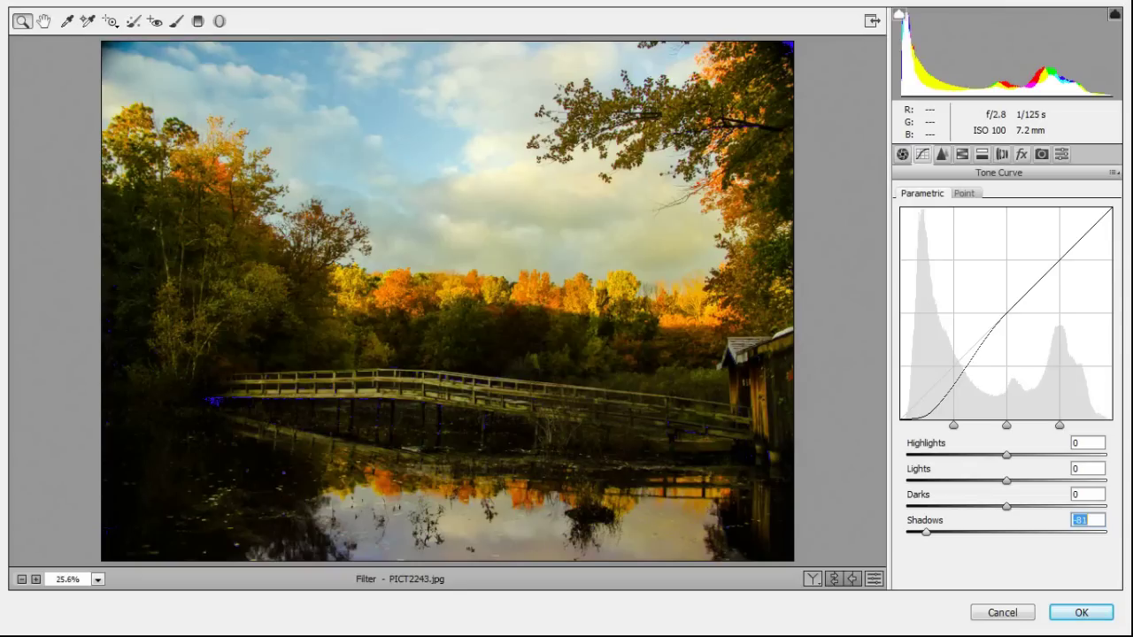
key("Up")
key("Up")
key("Up")
key("Up")
key("Up")
key("Up")
key("Up")
key("Up")
key("Up")
key("Up")
key("Up")
key("Up")
key("Up")
key("Up")
key("Up")
key("Up")
key("Up")
key("Up")
key("Up")
key("Up")
key("Down")
key("Down")
key("Down")
key("Down")
key("Down")
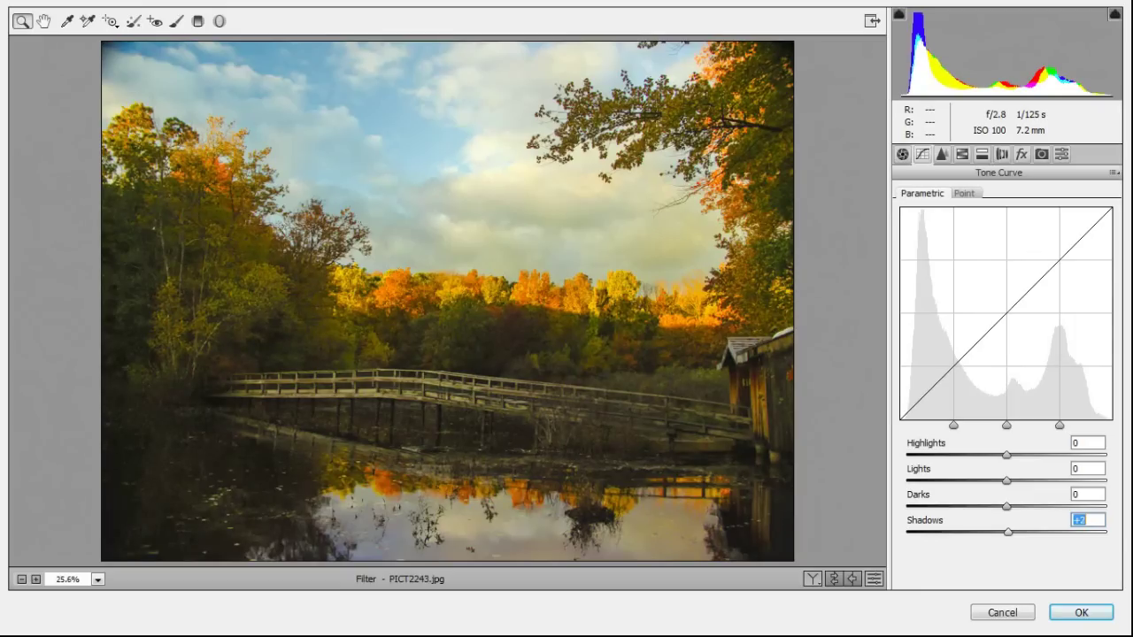
key("shift+Tab")
key("Down")
key("Down")
key("Down")
key("Down")
key("Down")
key("Down")
key("Down")
key("Down")
key("Down")
key("Down")
key("Down")
key("Down")
key("Down")
key("Down")
key("Down")
key("Down")
key("Down")
key("Down")
key("Down")
key("Down")
key("Down")
key("Down")
key("Down")
key("Down")
key("Down")
key("Down")
key("Down")
key("Down")
key("Down")
key("Down")
key("Down")
key("Down")
key("Down")
key("Down")
key("Down")
key("Down")
key("Down")
key("Down")
key("Down")
key("Down")
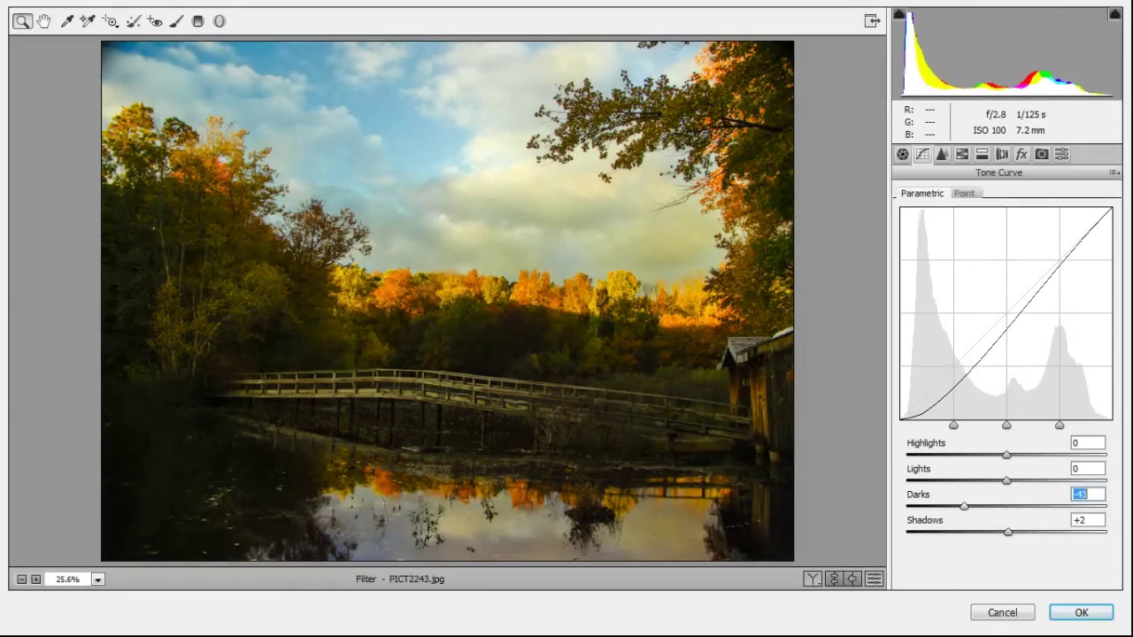
Step: Try Darks values between -35 and -60, then enter 0
key("Up")
key("Up")
key("Up")
key("Up")
key("Up")
key("Up")
key("Up")
key("Up")
key("Up")
key("Up")
key("Up")
key("Up")
key("Up")
key("Up")
key("Up")
key("Up")
key("Up")
key("Up")
key("Up")
key("Up")
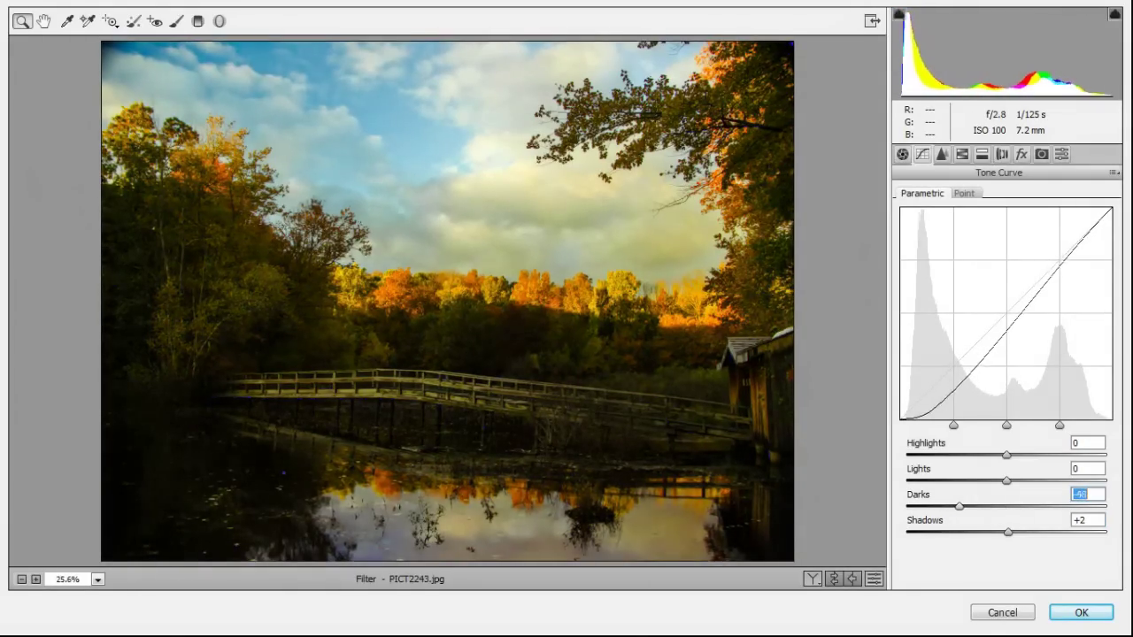
key("Down")
key("Down")
key("Down")
key("Down")
key("Down")
key("Down")
key("Down")
key("Down")
key("Down")
key("Down")
key("Down")
key("Down")
key("Down")
key("Down")
key("Down")
key("Down")
key("Down")
key("Down")
key("Down")
key("Down")
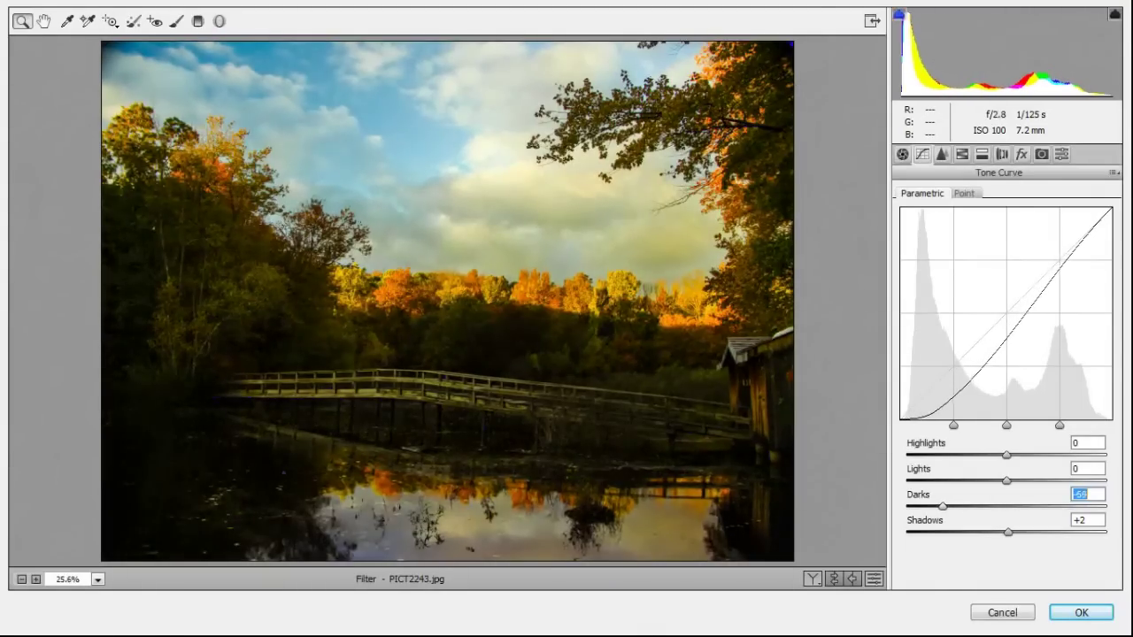
key("Down")
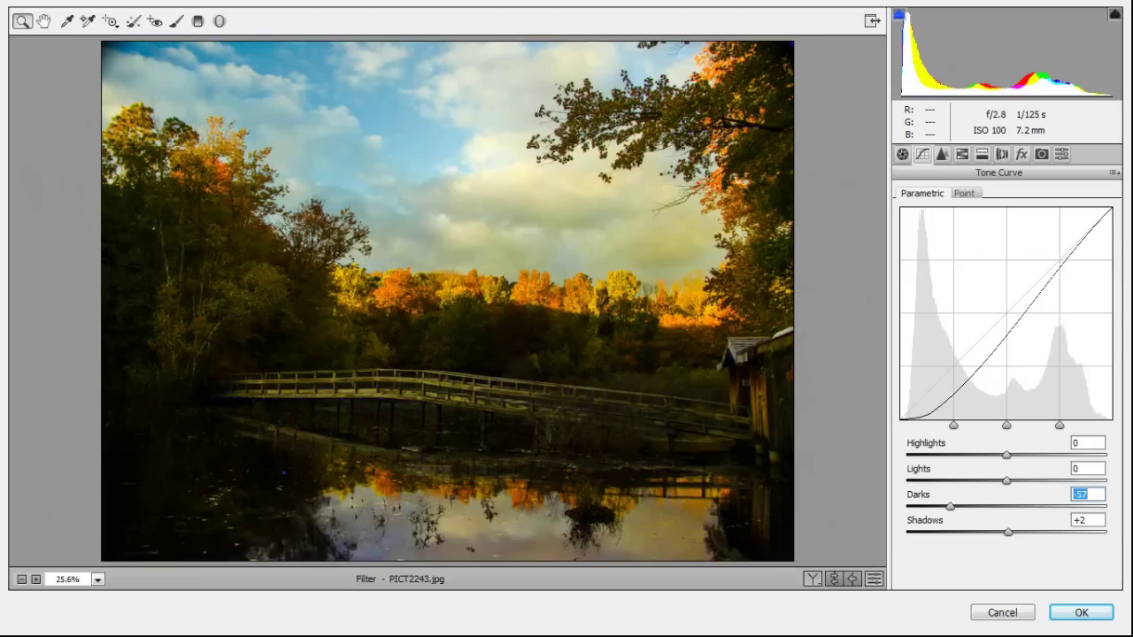
key("Up")
key("Up")
key("Up")
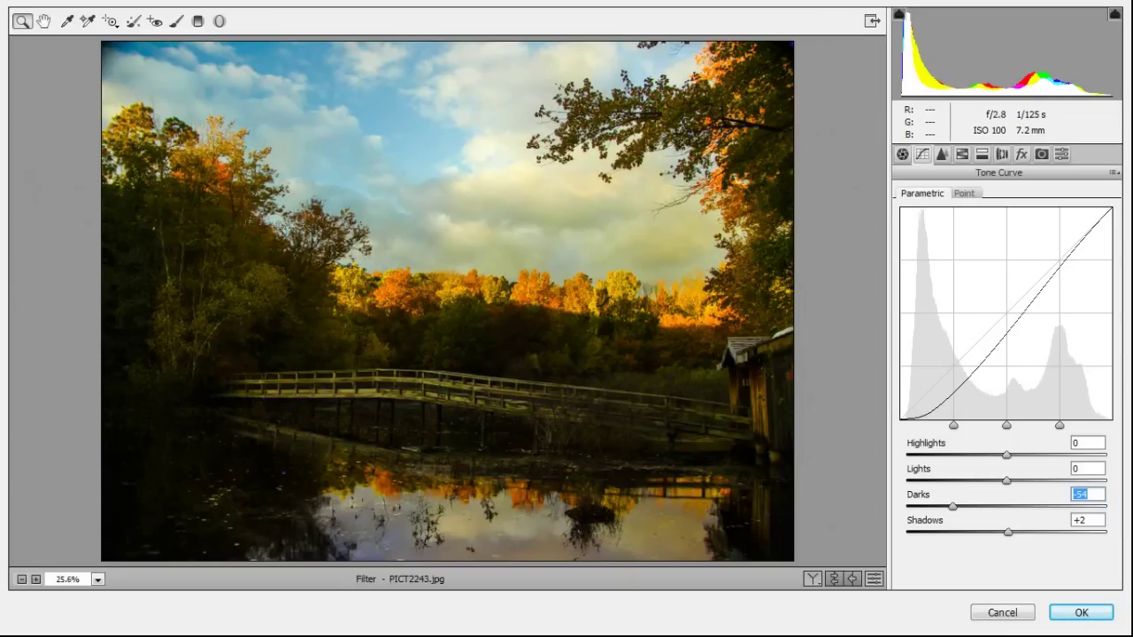
key("Down")
key("Down")
type("0")
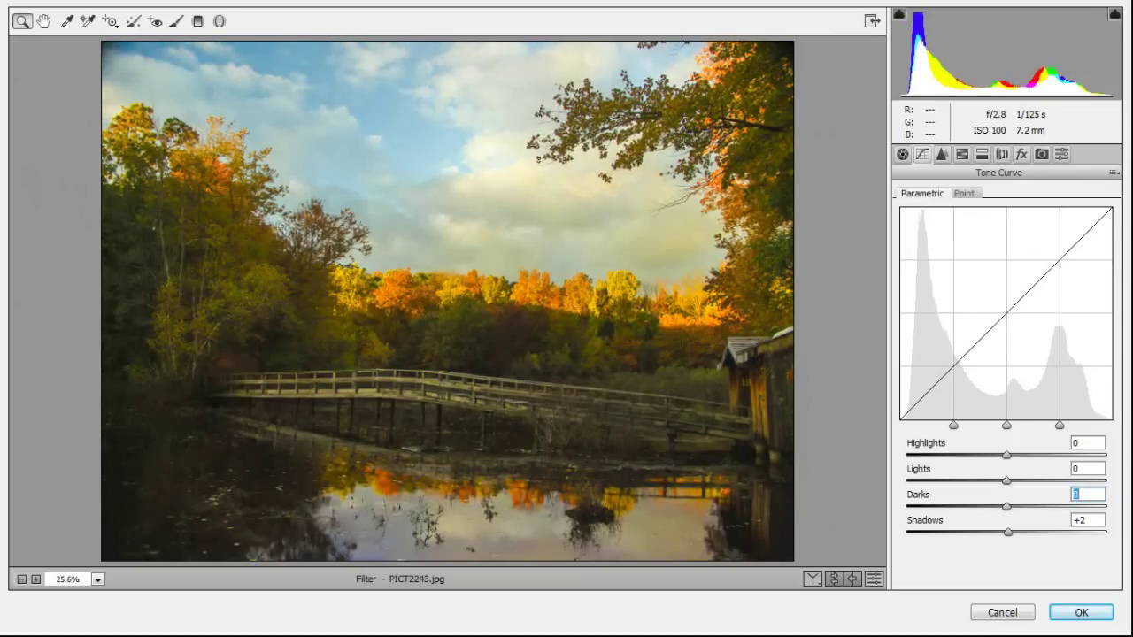
Step: Try raising Lights to +23 and +47, then bring it back to about 0
key("shift+Tab")
key("Up")
key("Up")
key("Up")
key("Up")
key("Up")
key("Up")
key("Up")
key("Up")
key("Up")
key("Up")
key("Up")
key("Up")
key("Up")
key("Up")
key("Up")
key("Up")
key("Up")
key("Up")
key("Up")
key("Up")
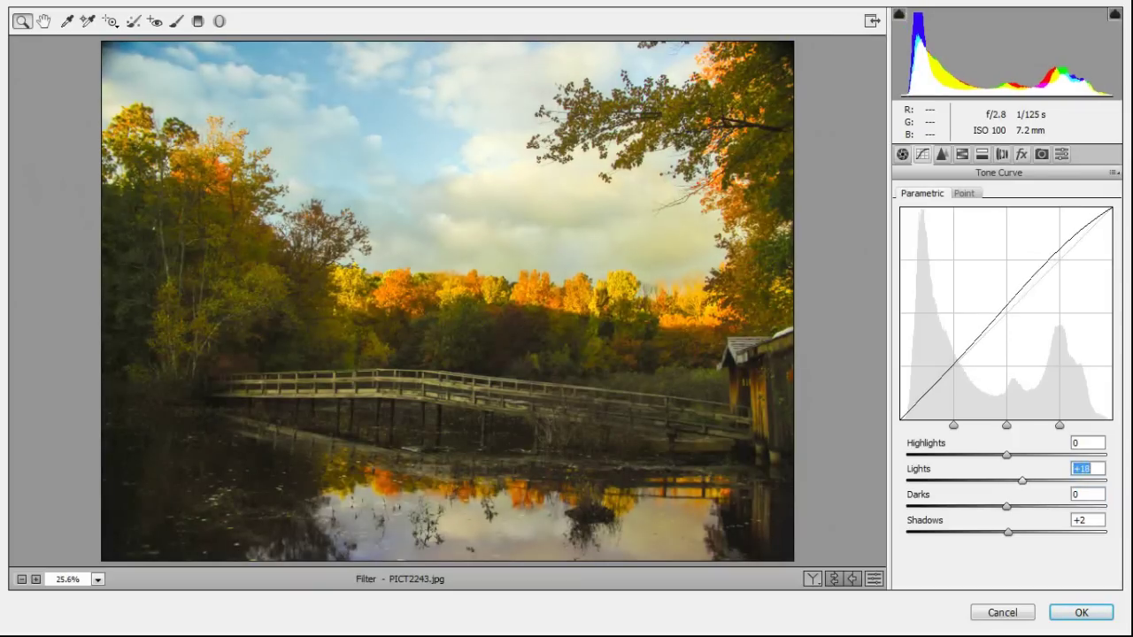
key("Up")
key("Up")
key("Up")
key("Up")
key("Up")
key("Up")
key("Up")
key("Up")
key("Up")
key("Up")
key("Up")
key("Up")
key("Up")
key("Up")
key("Up")
key("Up")
key("Up")
key("Up")
key("Up")
key("Up")
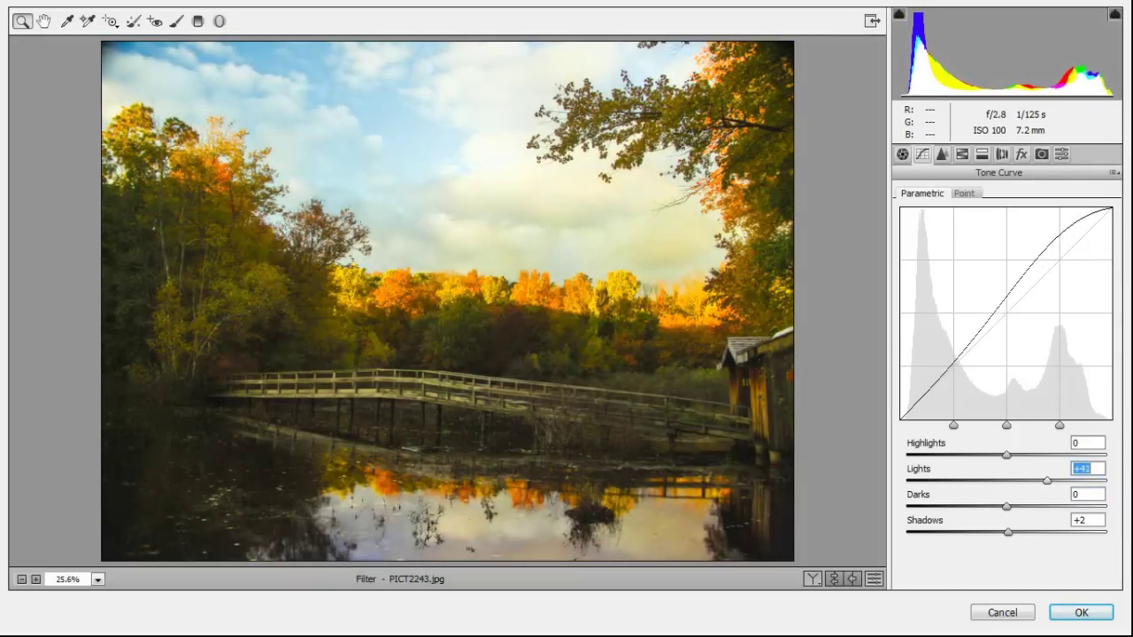
key("Down")
key("Down")
key("Down")
key("Down")
key("Down")
key("Down")
key("Down")
key("Down")
key("Down")
key("Down")
key("Down")
key("Down")
key("Down")
key("Down")
key("Down")
key("Down")
key("Down")
key("Down")
key("Down")
key("Down")
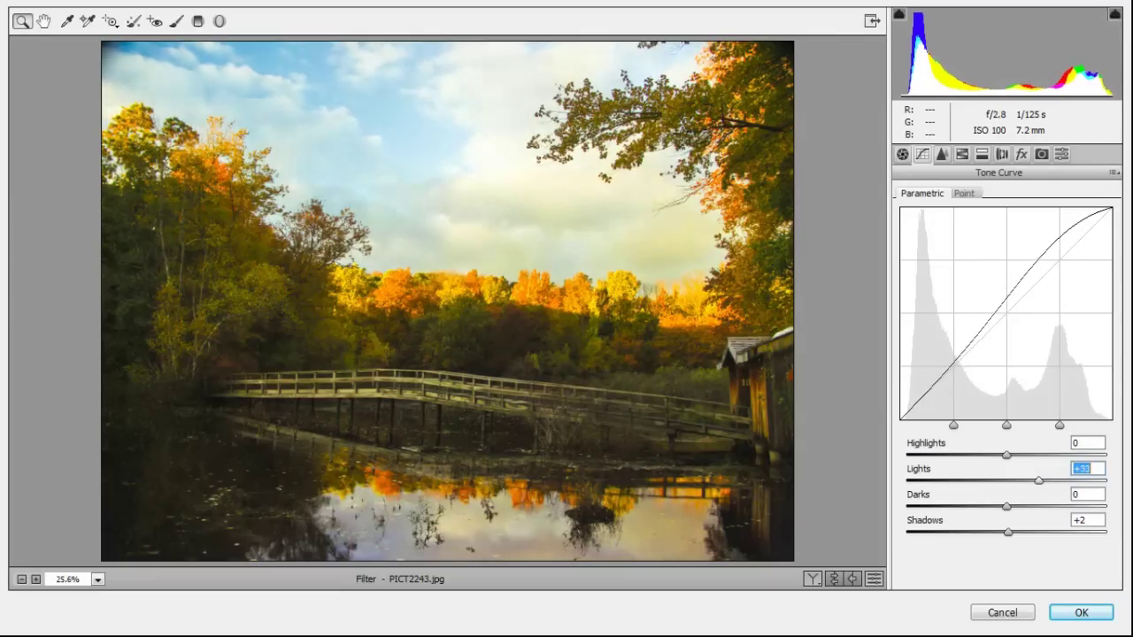
key("Up")
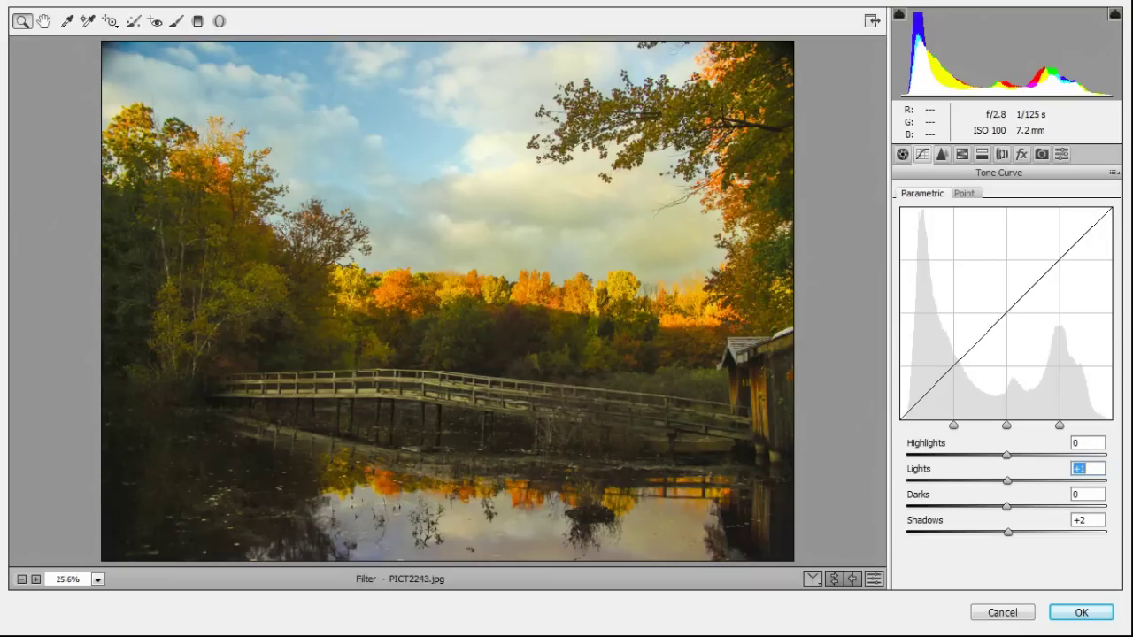
Step: Try curve Highlights values of +29, +50 and +24
key("shift+Tab")
key("Up")
key("Up")
key("Up")
key("Up")
key("Up")
key("Up")
key("Up")
key("Up")
key("Up")
key("Up")
key("Up")
key("Up")
key("Up")
key("Up")
key("Up")
key("Up")
key("Up")
key("Up")
key("Up")
key("Up")
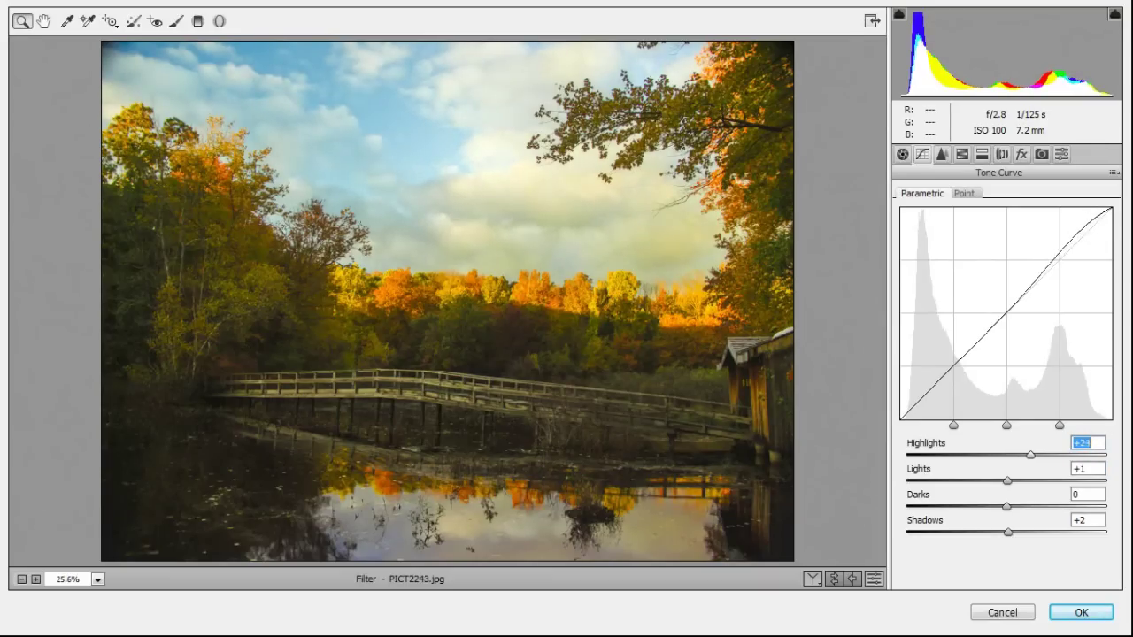
key("Up")
key("Up")
key("Up")
key("Up")
key("Up")
key("Up")
key("Up")
key("Up")
key("Up")
key("Up")
key("Up")
key("Up")
key("Up")
key("Up")
key("Up")
key("Up")
key("Up")
key("Up")
key("Up")
key("Up")
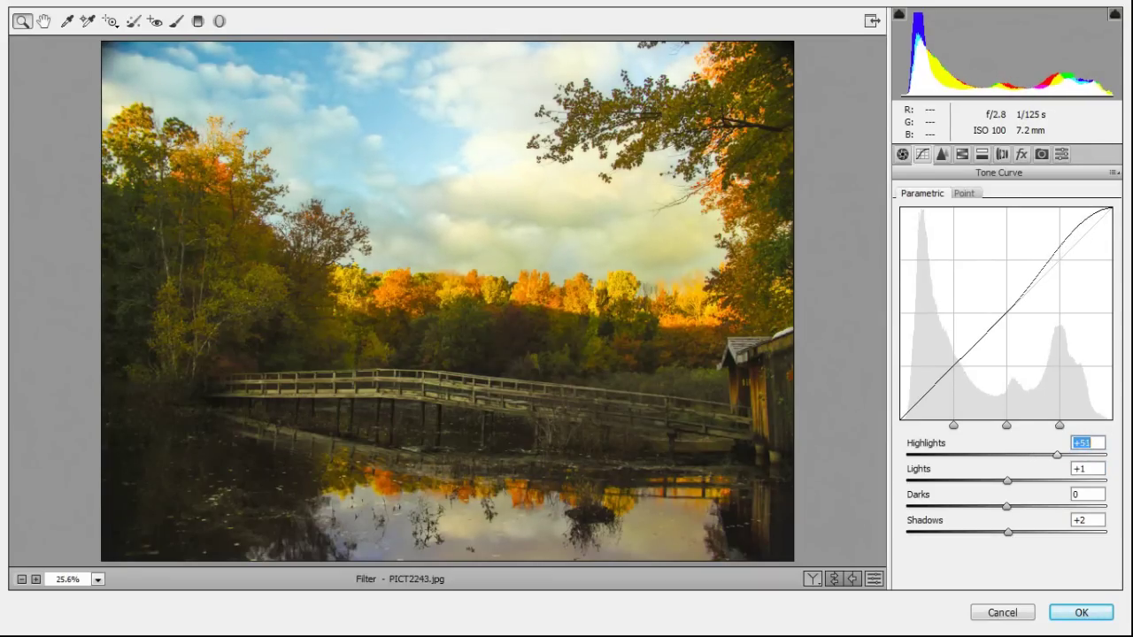
key("Down")
key("Down")
key("Down")
key("Down")
key("Down")
key("Down")
key("Down")
key("Down")
key("Down")
key("Down")
key("Down")
key("Down")
key("Down")
key("Down")
key("Down")
key("Down")
key("Down")
key("Down")
key("Down")
key("Down")
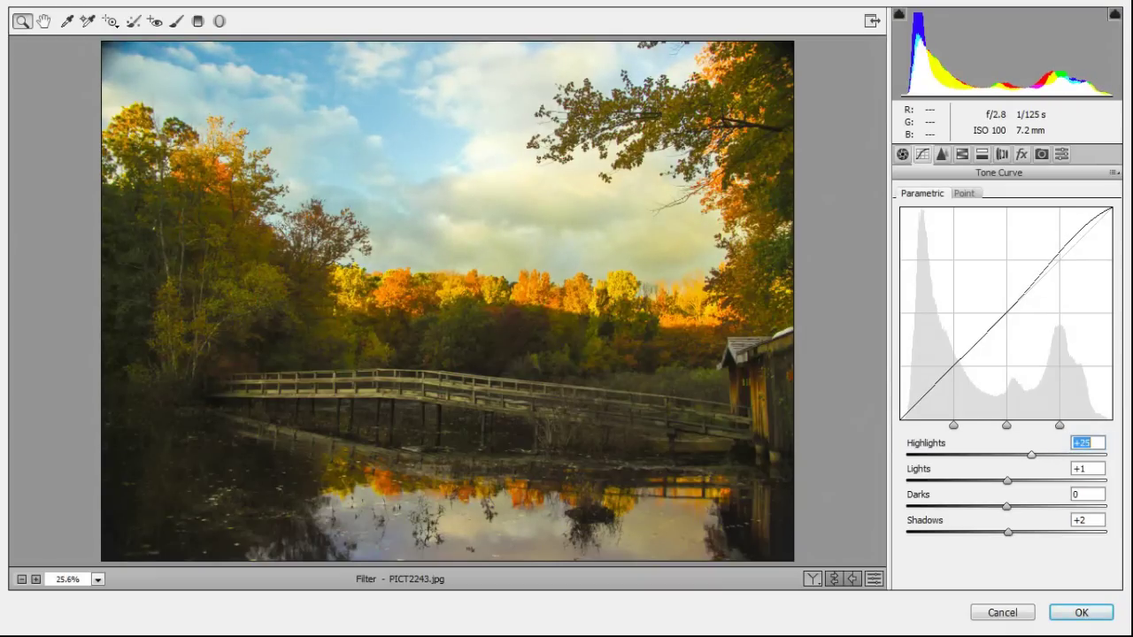
key("Up")
key("Up")
Step: Reset Highlights, Lights and Shadows to 0 by entering 0 in each
type("0")
key("Return")
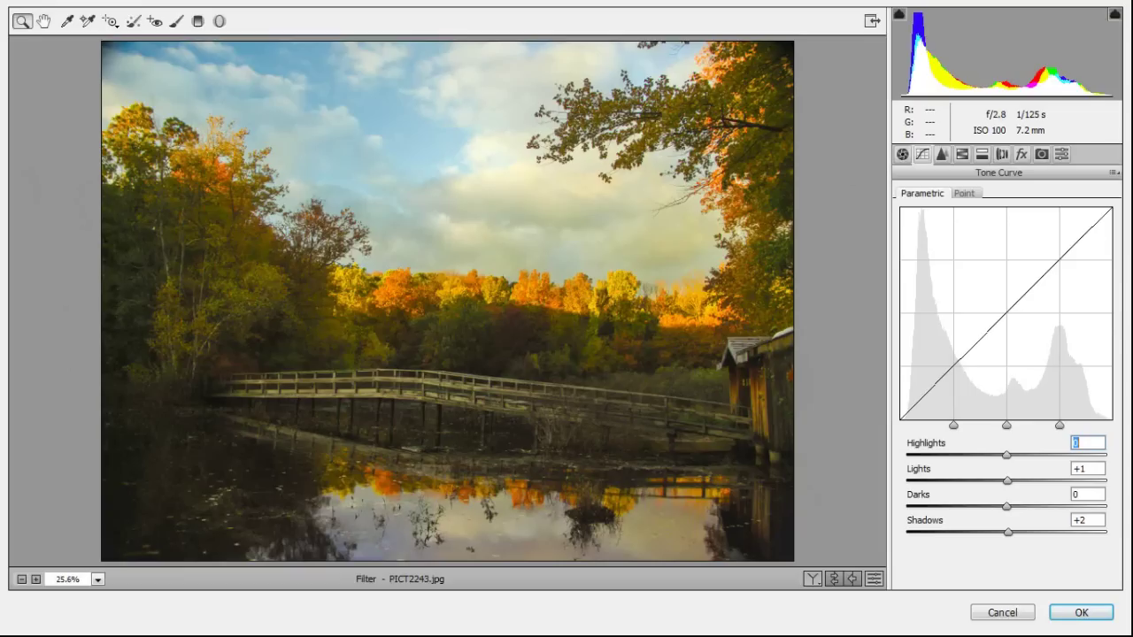
key("Tab")
type("0")
key("Return")
key("Tab")
key("Tab")
type("0")
key("Return")
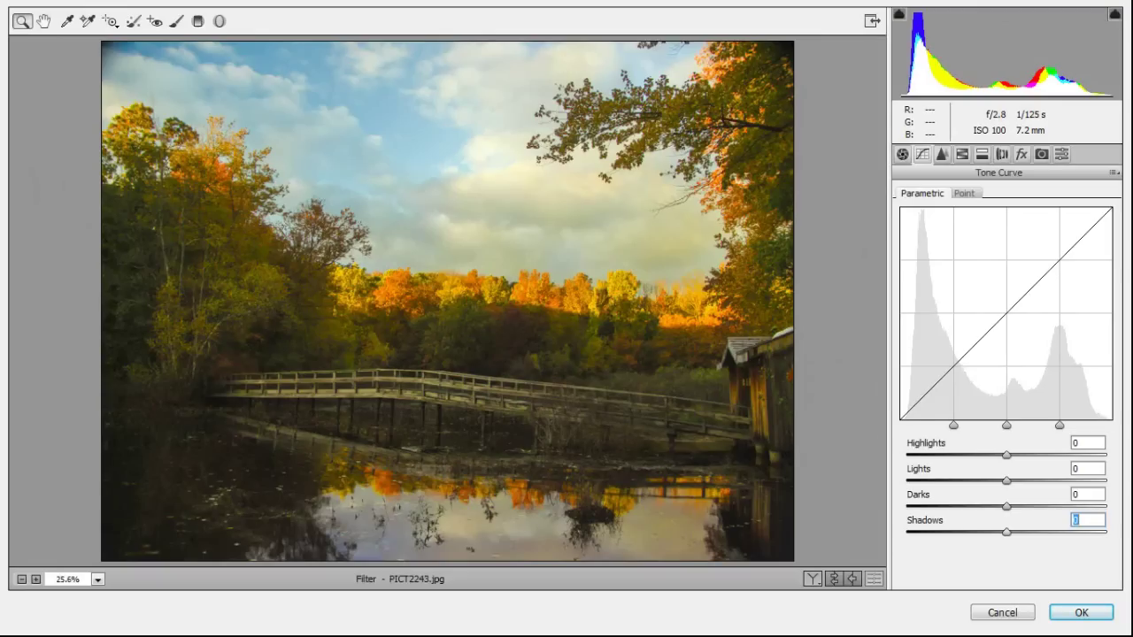
Step: Briefly lower Shadows again, then set Shadows back to 0
key("shift+Down")
key("shift+Down")
key("Down")
key("Down")
key("Down")
key("Down")
key("Down")
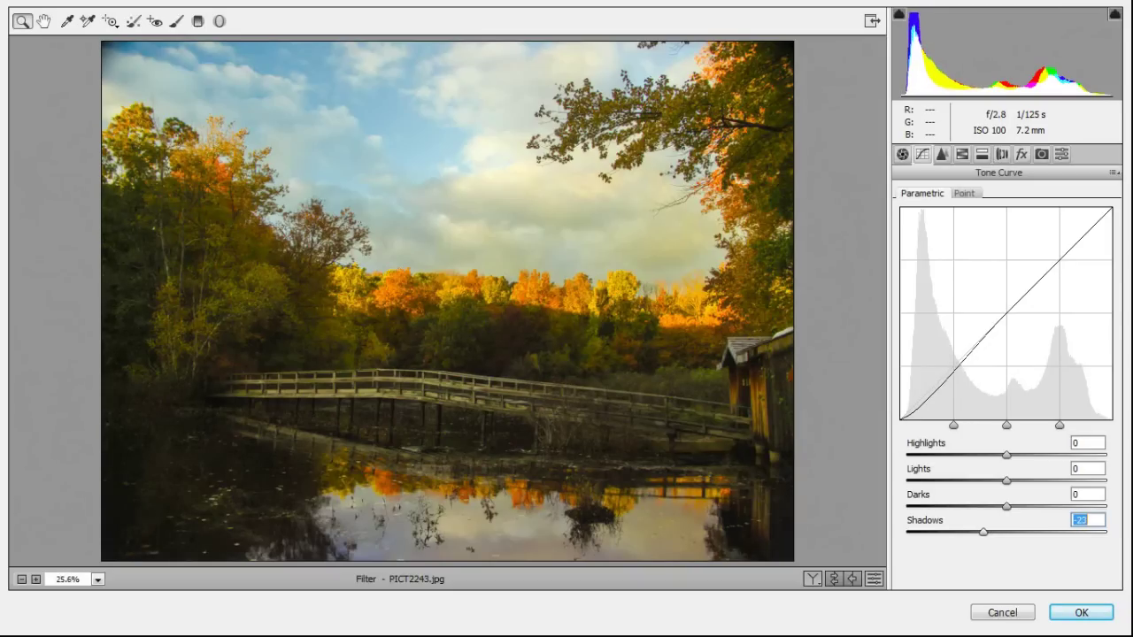
key("Up")
key("Up")
key("Up")
key("Up")
key("Up")
key("Up")
type("0")
key("Return")
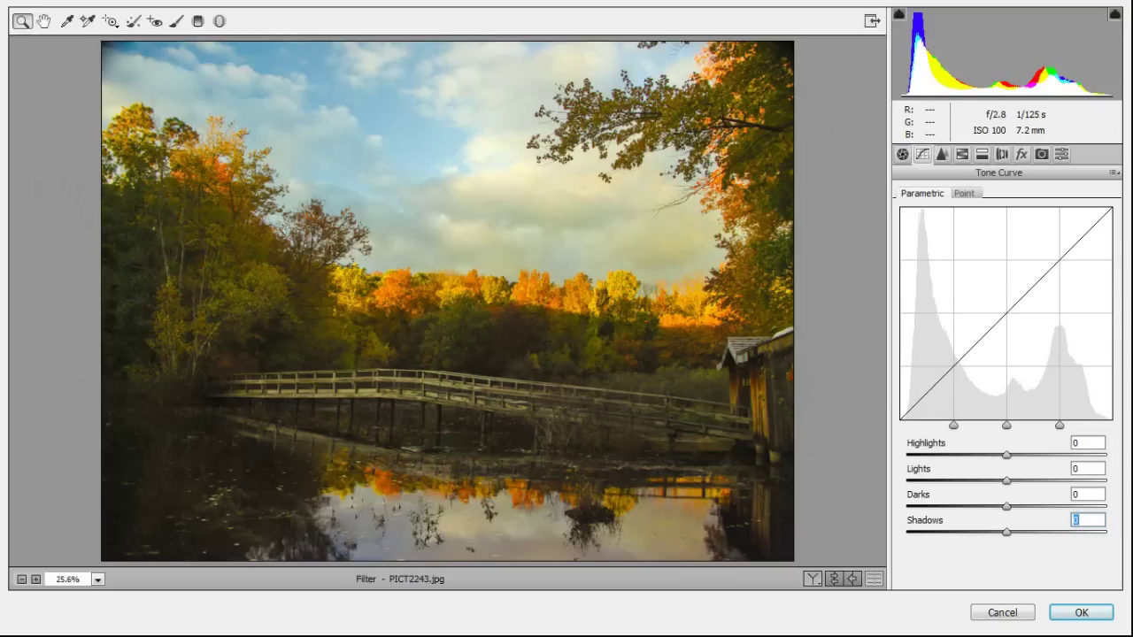
Step: Add four points to the Point curve, pulling the darkest to input 14, output 6
left_click(963, 193)
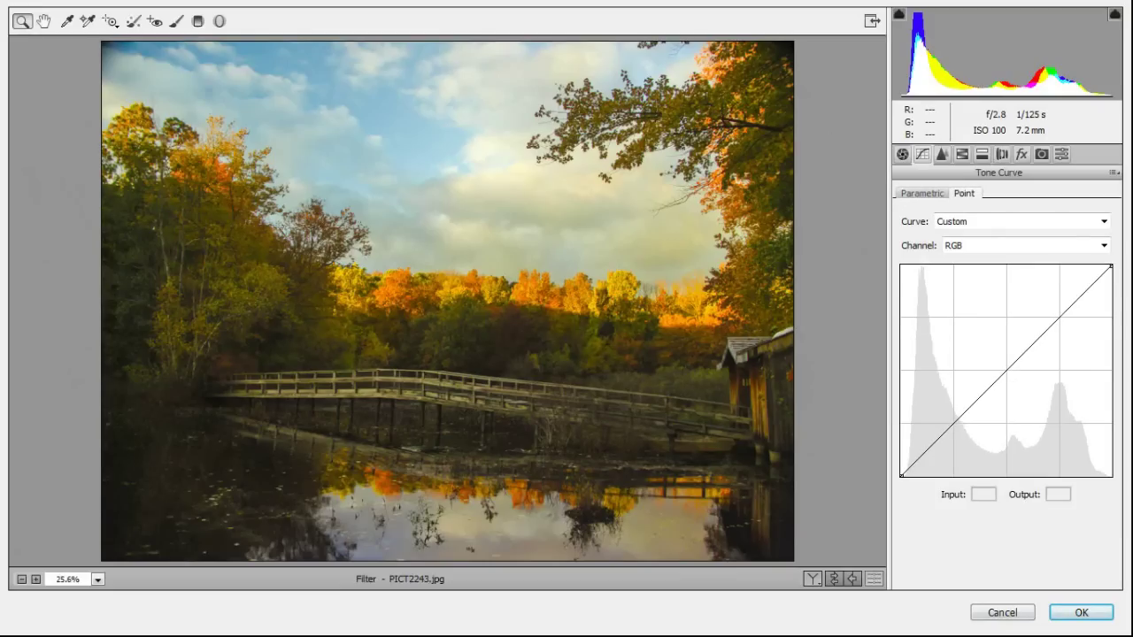
left_click(926, 451)
left_click(971, 405)
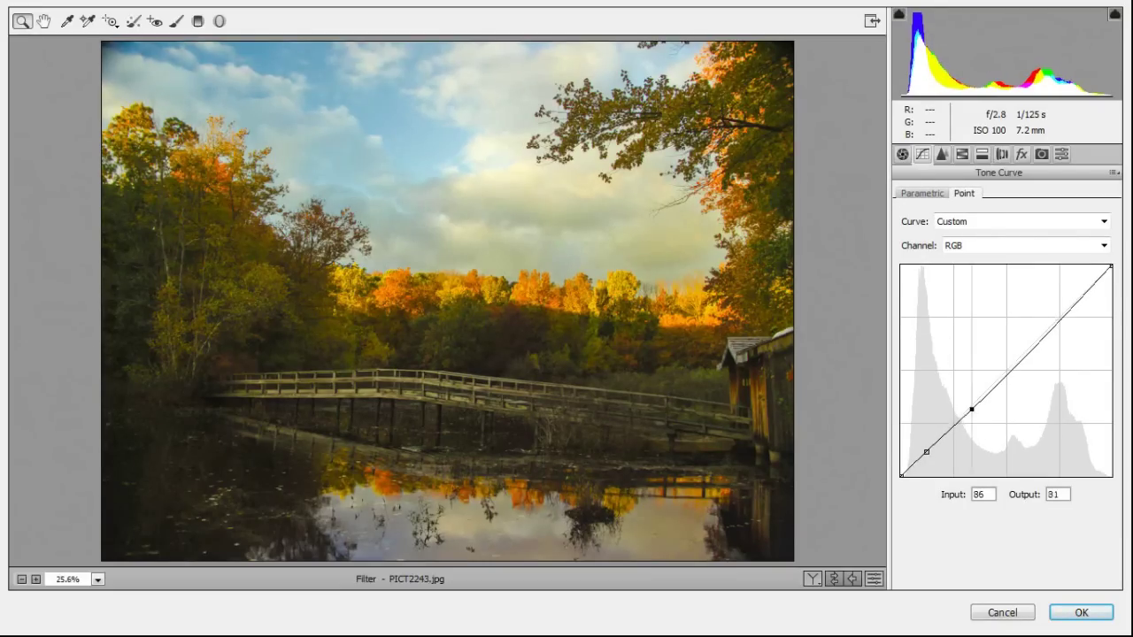
key("Right")
key("Down")
key("Down")
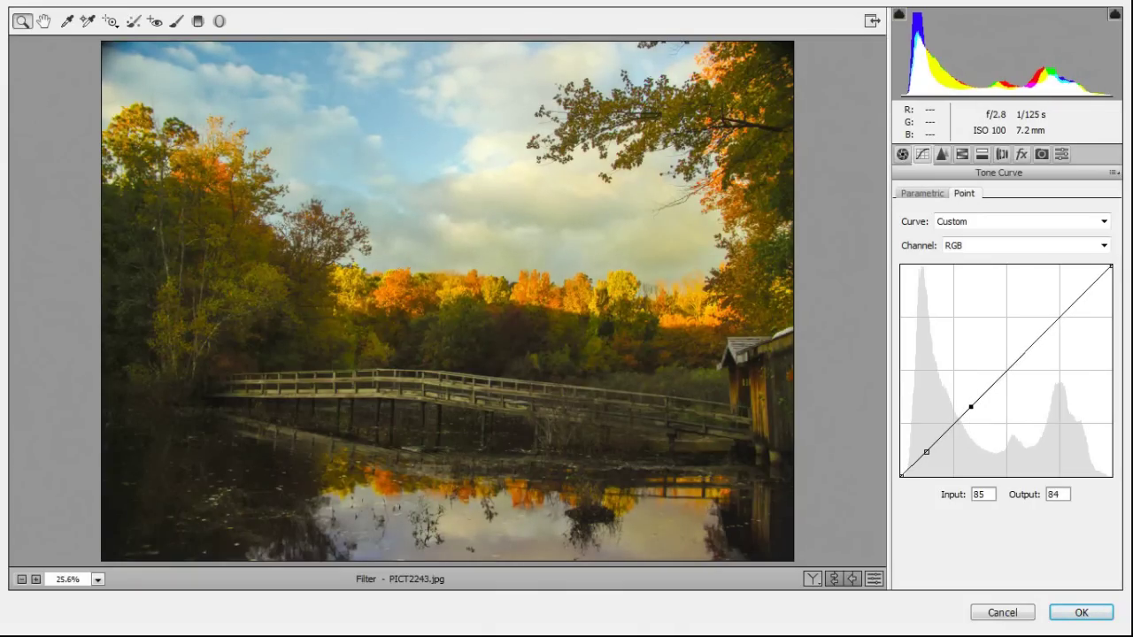
left_click(1015, 364)
key("Left")
key("Up")
key("Up")
left_click(910, 466)
key("Right")
key("Down")
key("Down")
key("Down")
key("Down")
key("Down")
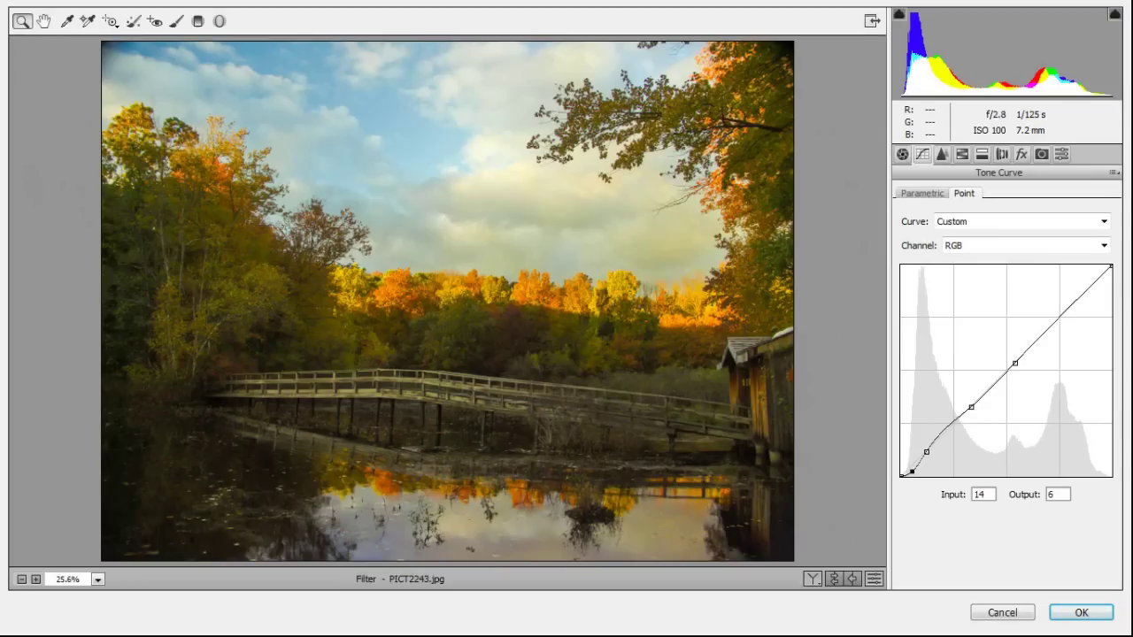
Step: Cycle through the Before/After preview layouts and return to the single After view
left_click(811, 579)
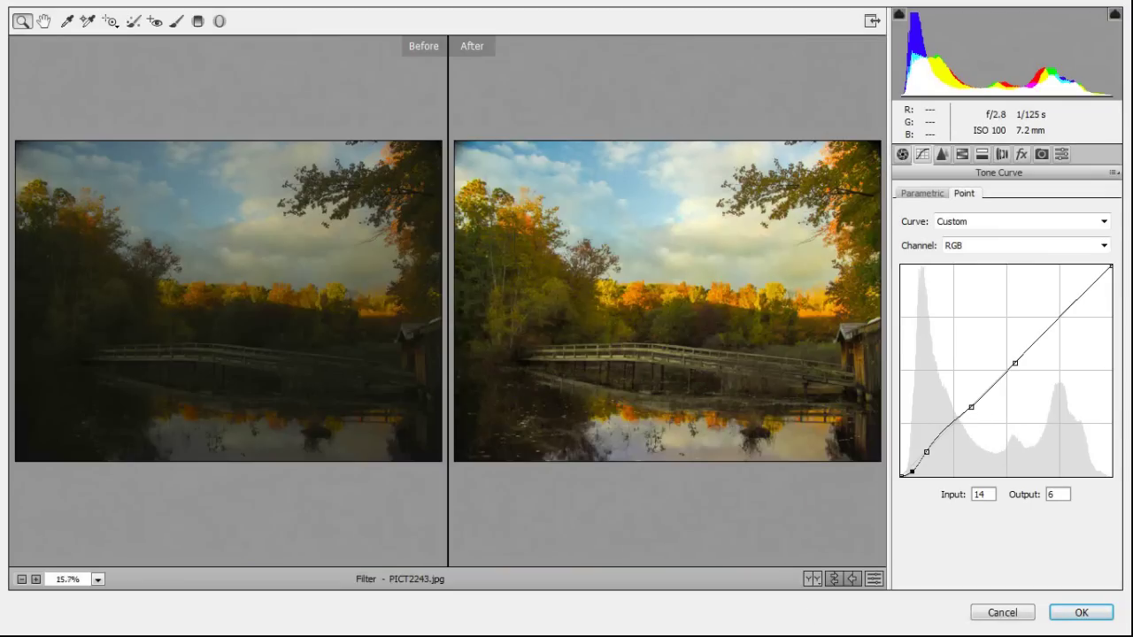
left_click(811, 579)
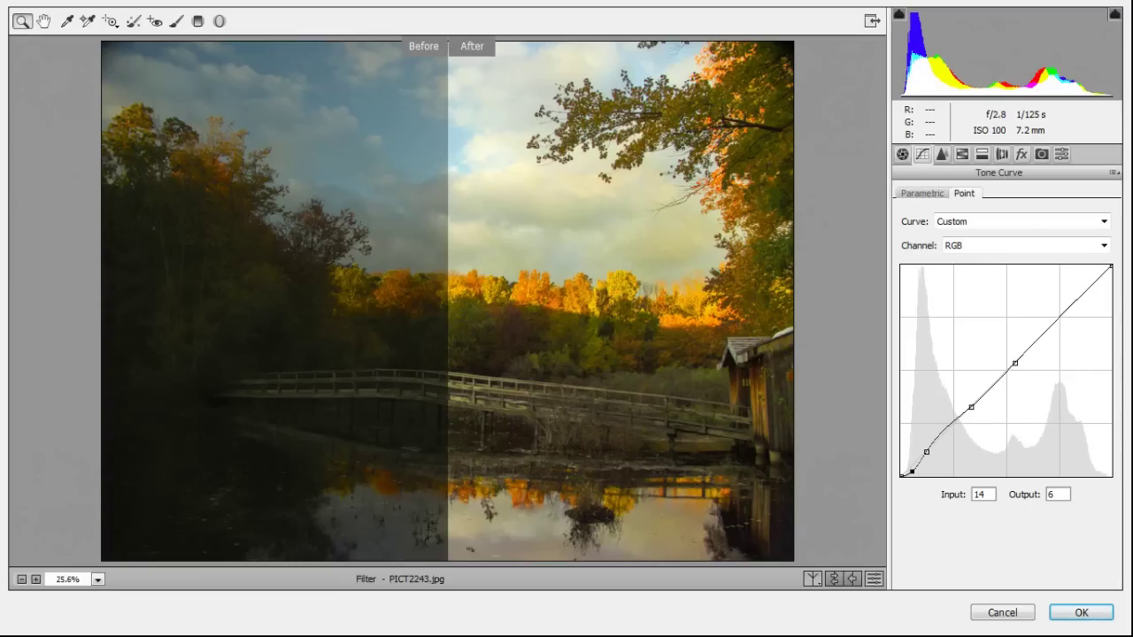
left_click(812, 579)
left_click(812, 579)
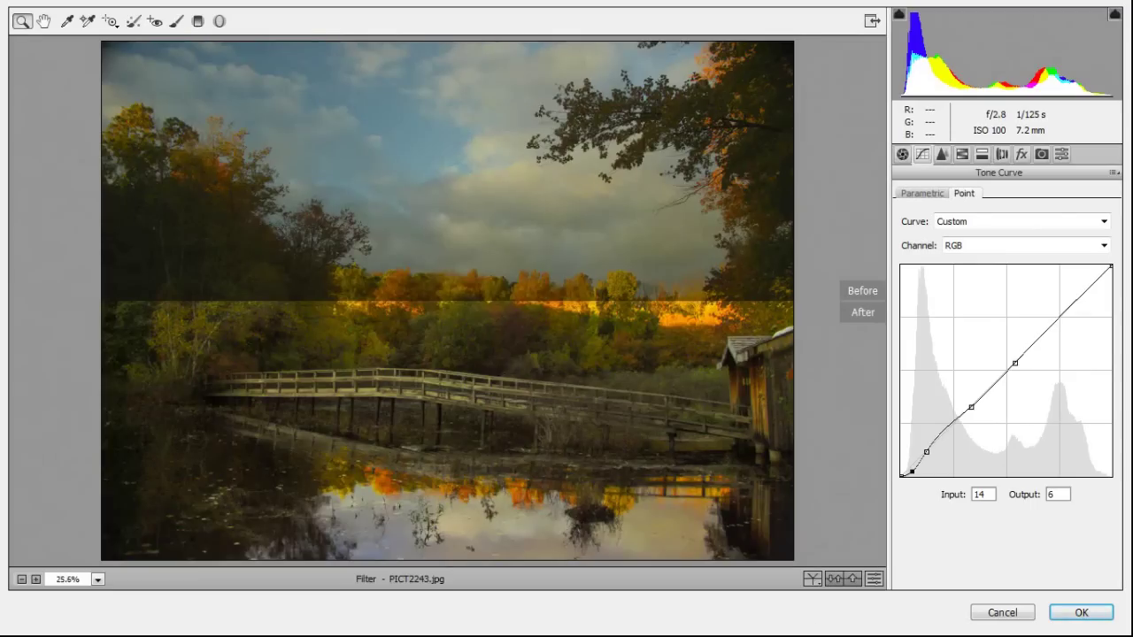
left_click(812, 579)
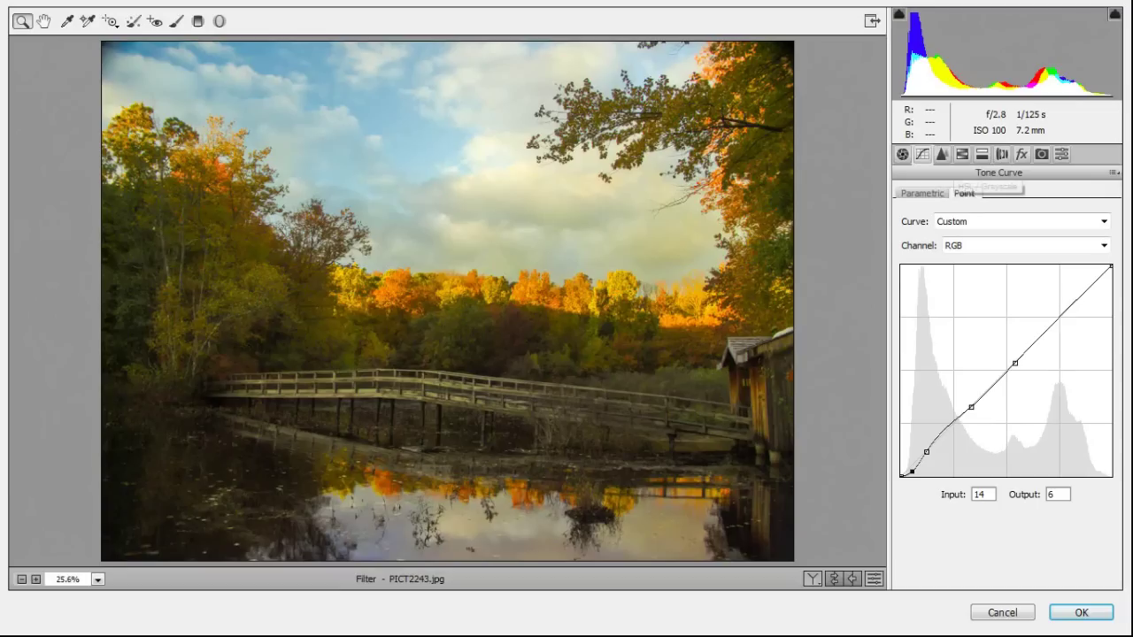
Step: Open HSL Luminance and raise the Yellows luminance to +53
left_click(942, 154)
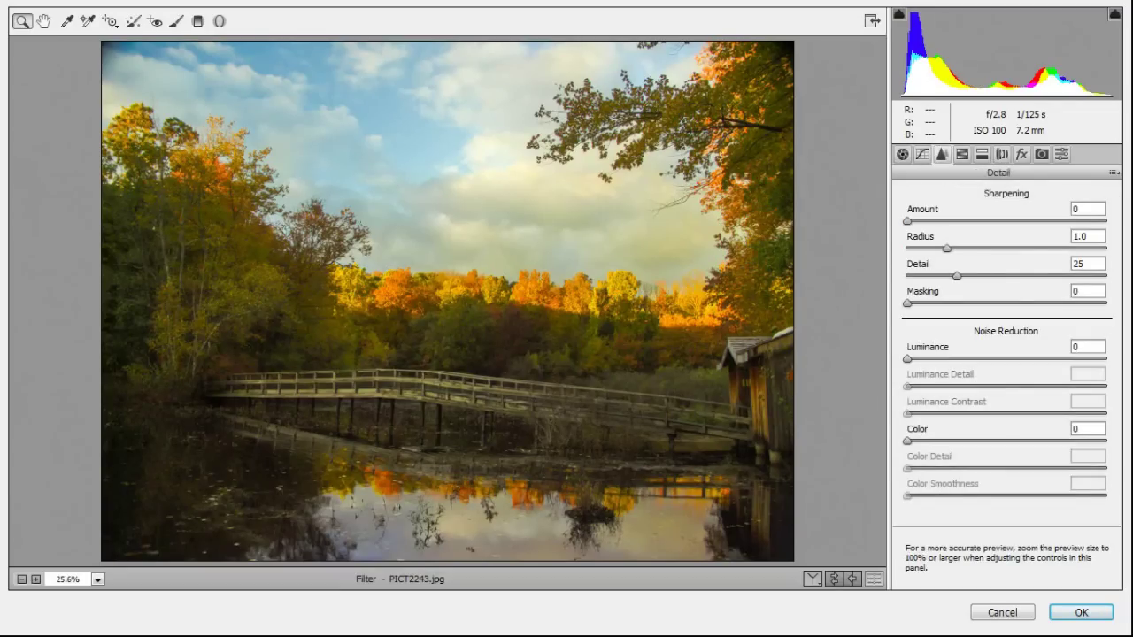
key("ctrl+alt+4")
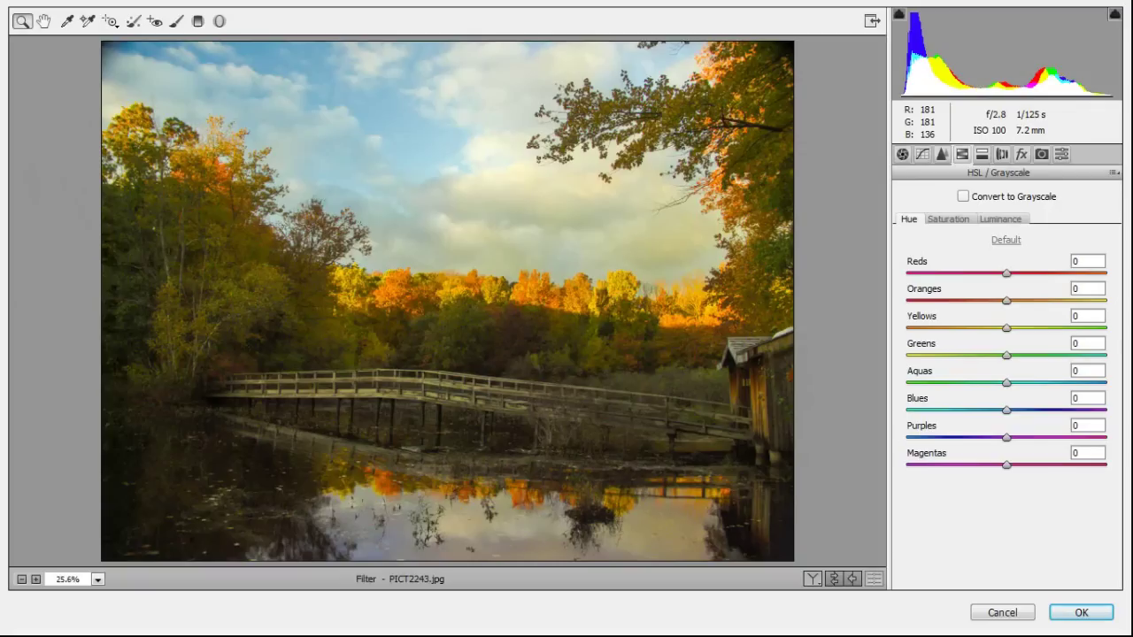
left_click(1000, 218)
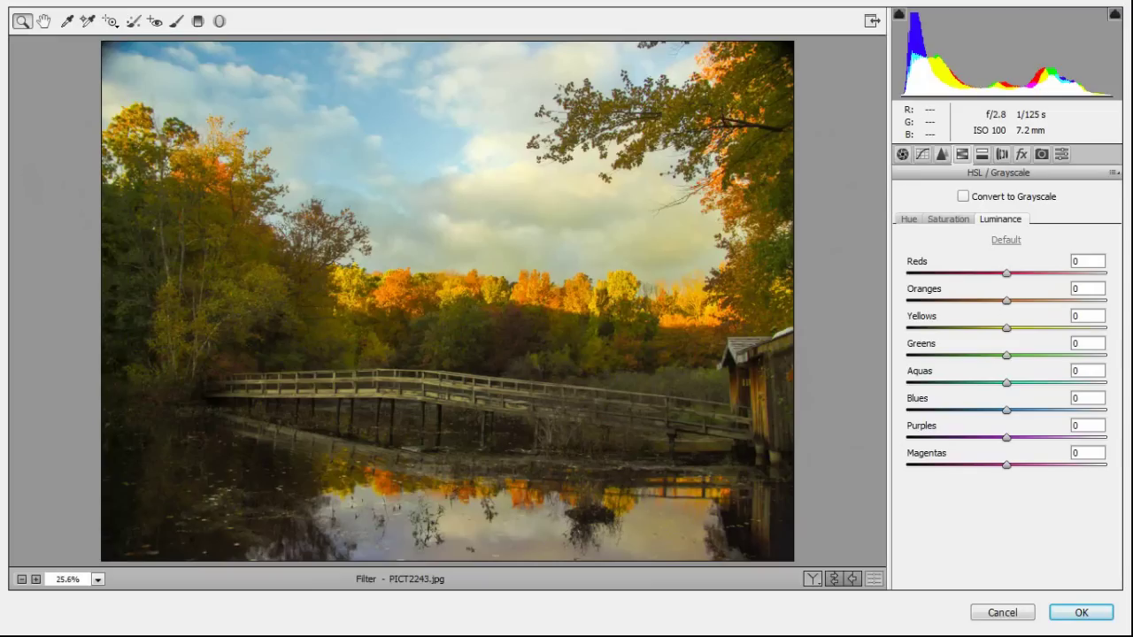
left_click(1087, 316)
key("Up")
key("Up")
key("Up")
key("Up")
key("Up")
key("Up")
key("Up")
key("Up")
key("Up")
key("Up")
key("Up")
key("Up")
key("Up")
key("Up")
key("Up")
key("Up")
key("Up")
key("Up")
key("Up")
key("Up")
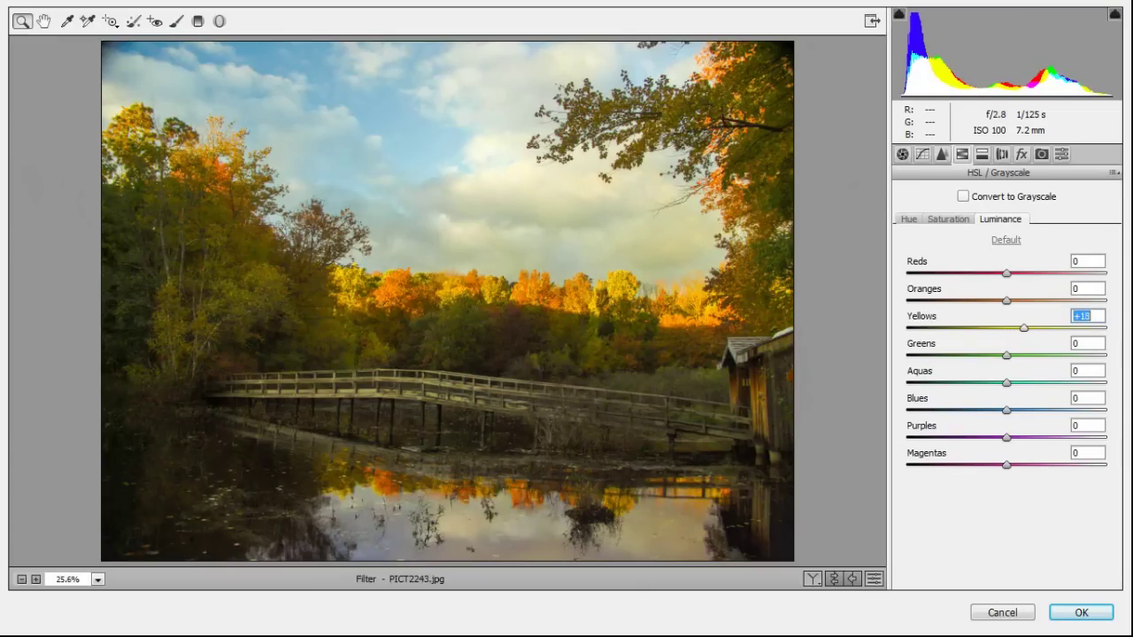
key("Up")
key("Up")
key("Up")
key("Up")
key("Up")
key("Up")
key("Up")
key("Up")
key("Up")
key("Up")
key("Up")
key("Up")
key("Up")
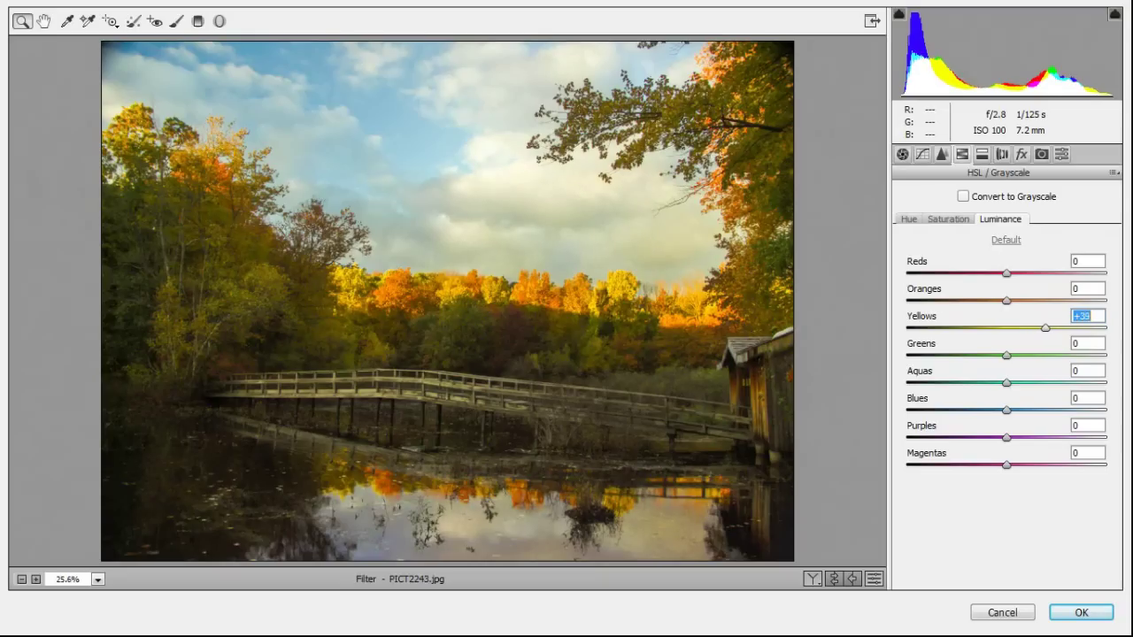
key("Up")
key("Up")
key("Up")
key("Up")
key("Up")
key("Up")
key("Up")
key("Up")
key("Up")
key("Up")
key("Up")
key("Up")
key("Up")
key("Up")
key("Down")
key("Down")
key("Down")
key("Down")
key("Down")
key("Down")
Step: Lower the Blues luminance to -32
left_click(1087, 398)
key("Down")
key("Down")
key("Down")
key("Down")
key("Down")
key("Down")
key("Down")
key("Down")
key("Down")
key("Down")
key("Down")
key("Down")
key("Down")
key("Down")
key("Down")
key("Down")
key("Down")
key("Down")
key("Down")
key("Down")
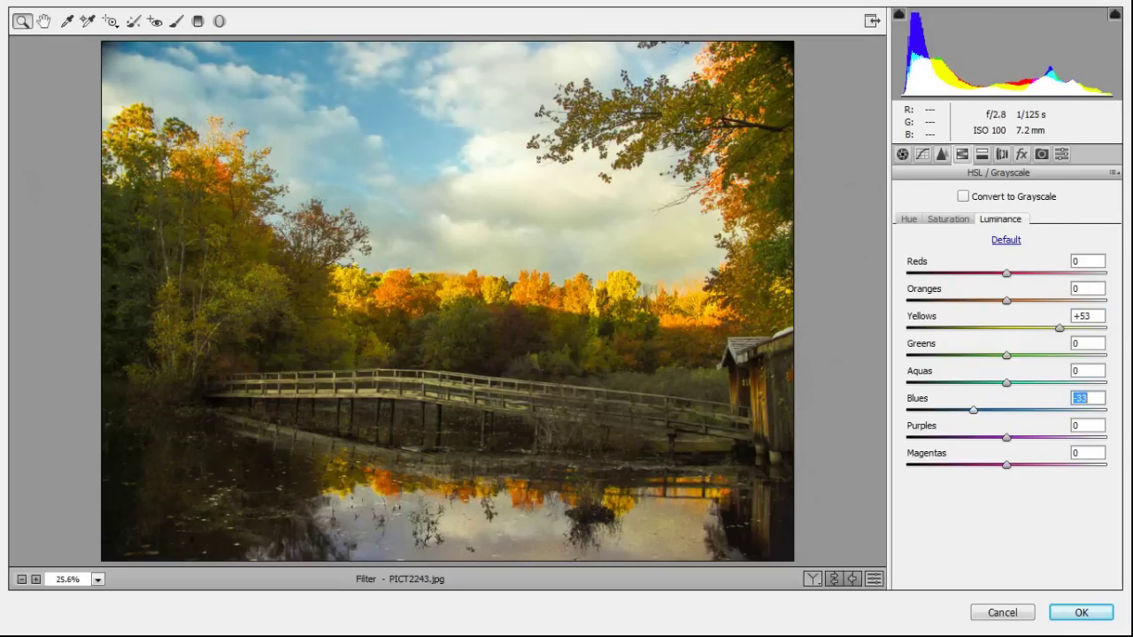
key("Down")
key("Down")
key("Down")
key("Down")
key("Down")
key("Up")
key("Up")
key("Up")
key("Up")
key("Up")
key("Up")
Step: Set the Greens luminance to -25 and the Greens saturation to +33
left_click(1087, 344)
key("Down")
key("Down")
key("Down")
key("Down")
key("Down")
key("Down")
key("Down")
key("Down")
key("Down")
key("Down")
key("Down")
key("Down")
key("Down")
key("Down")
key("Down")
key("Down")
key("Down")
key("Down")
key("Down")
key("Down")
key("Down")
key("Down")
key("Down")
key("Down")
key("Up")
key("Up")
key("Up")
left_click(948, 219)
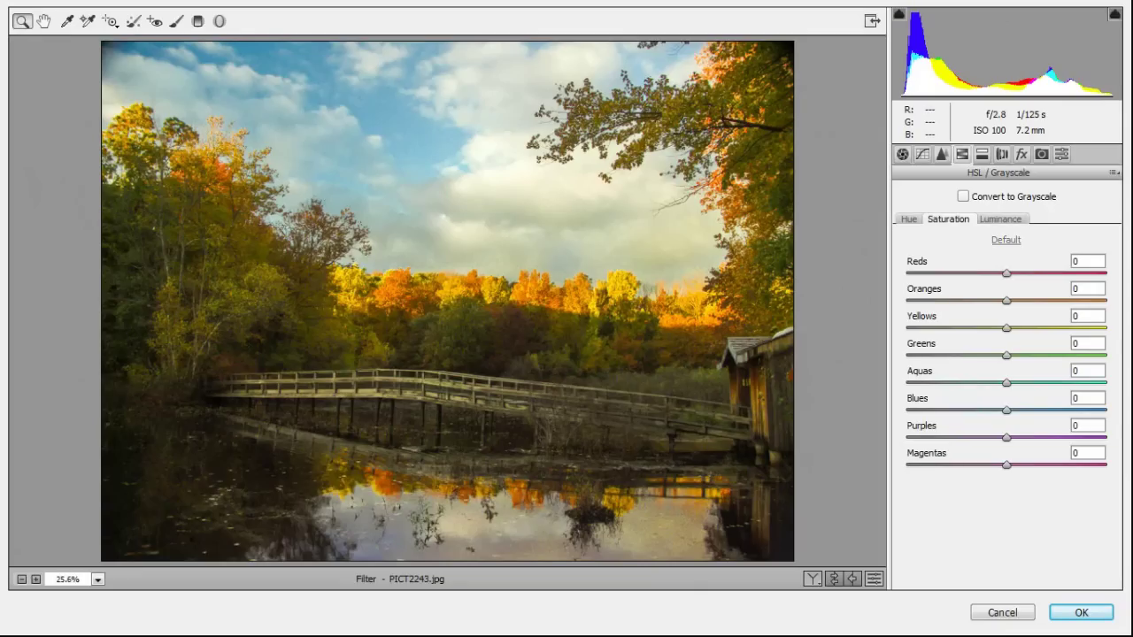
left_click(1087, 343)
key("Up")
key("Up")
key("Up")
key("Up")
key("Up")
key("Up")
key("Up")
key("Up")
key("Up")
key("Up")
key("Up")
key("Up")
key("Up")
key("Up")
key("Up")
key("Up")
key("Up")
key("Up")
key("Up")
key("Up")
key("Up")
key("Up")
key("Up")
key("Up")
key("Up")
key("Up")
key("Up")
key("Up")
key("Up")
key("Up")
key("Up")
key("Down")
key("Down")
key("Down")
key("Down")
key("Down")
key("Down")
key("Down")
key("Down")
key("Down")
key("Down")
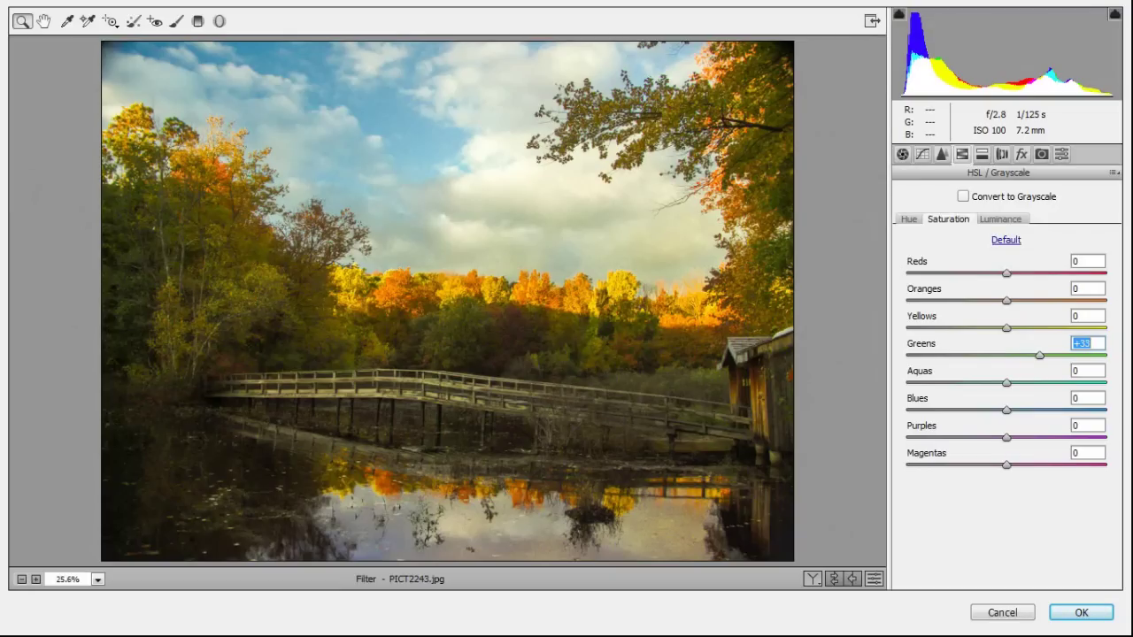
Step: Shift the Greens hue to +32 and return to the Basic panel
left_click(908, 218)
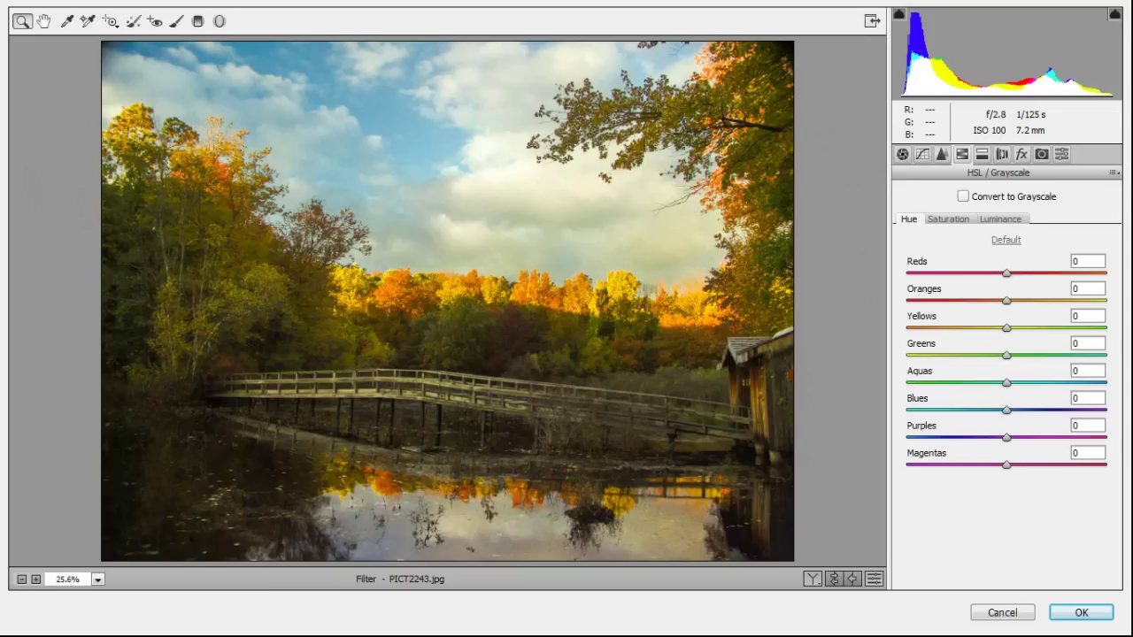
left_click(1087, 344)
key("Up")
key("Up")
key("Up")
key("Up")
key("Up")
key("Up")
key("Up")
key("Up")
key("Up")
key("Up")
key("Up")
key("Up")
key("Up")
key("Up")
key("Up")
key("Up")
key("Up")
key("Up")
key("Up")
key("Up")
key("Up")
key("Up")
key("Up")
key("Up")
key("Up")
key("Up")
key("Up")
key("Up")
key("Up")
key("Up")
key("Up")
key("Up")
key("Up")
key("Up")
key("Up")
key("Up")
key("Up")
key("Up")
key("Up")
key("Down")
key("Down")
key("Down")
key("Down")
key("Down")
key("Down")
key("Down")
key("Down")
key("Down")
key("Down")
key("Down")
key("Down")
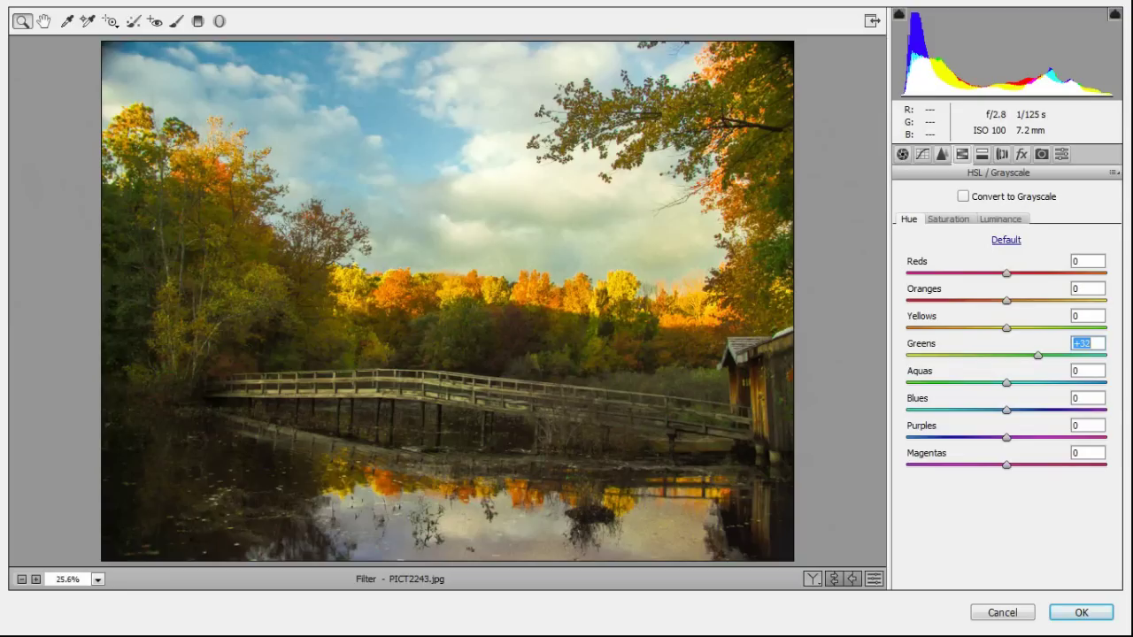
key("ctrl+alt+1")
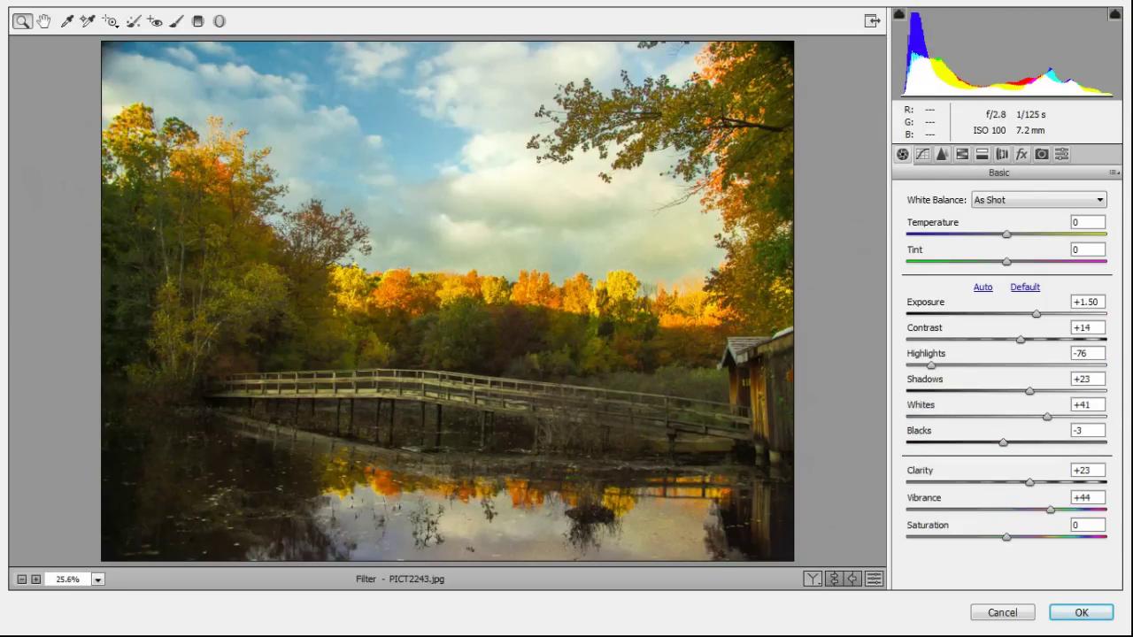
Step: Compare Before/After previews, return to single view, and apply the Camera Raw Filter with OK
left_click(811, 579)
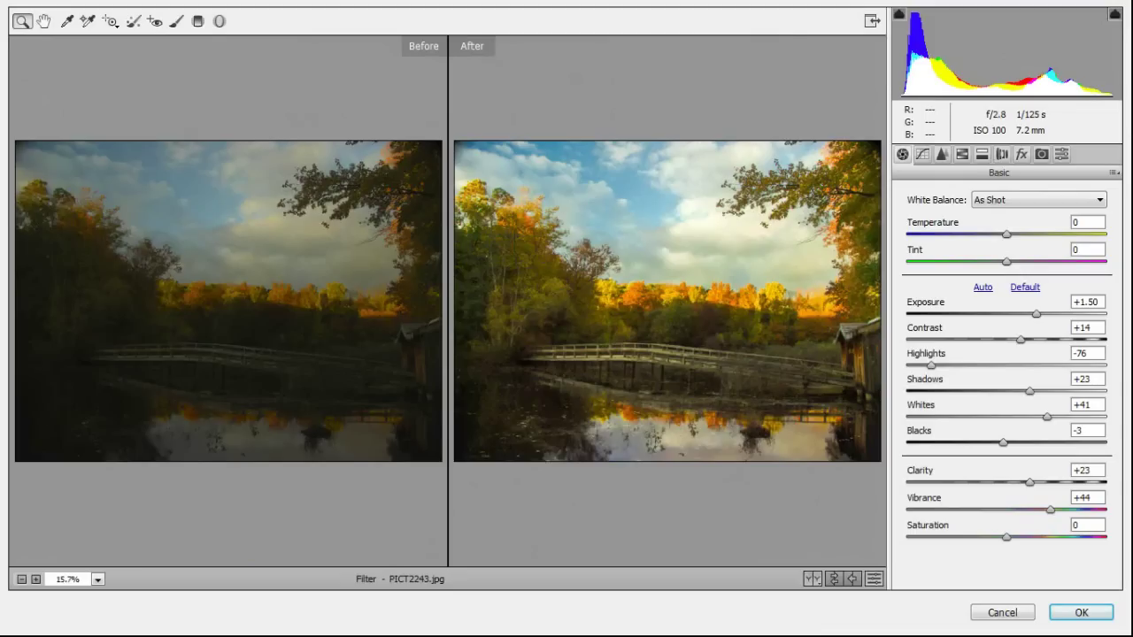
key("q")
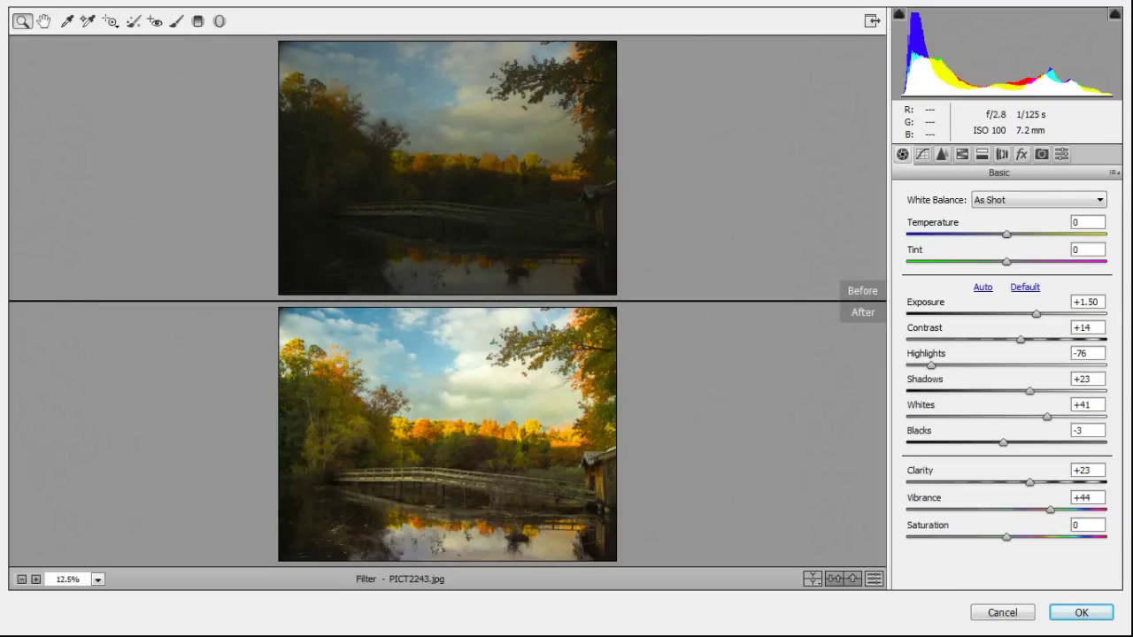
key("q")
key("q")
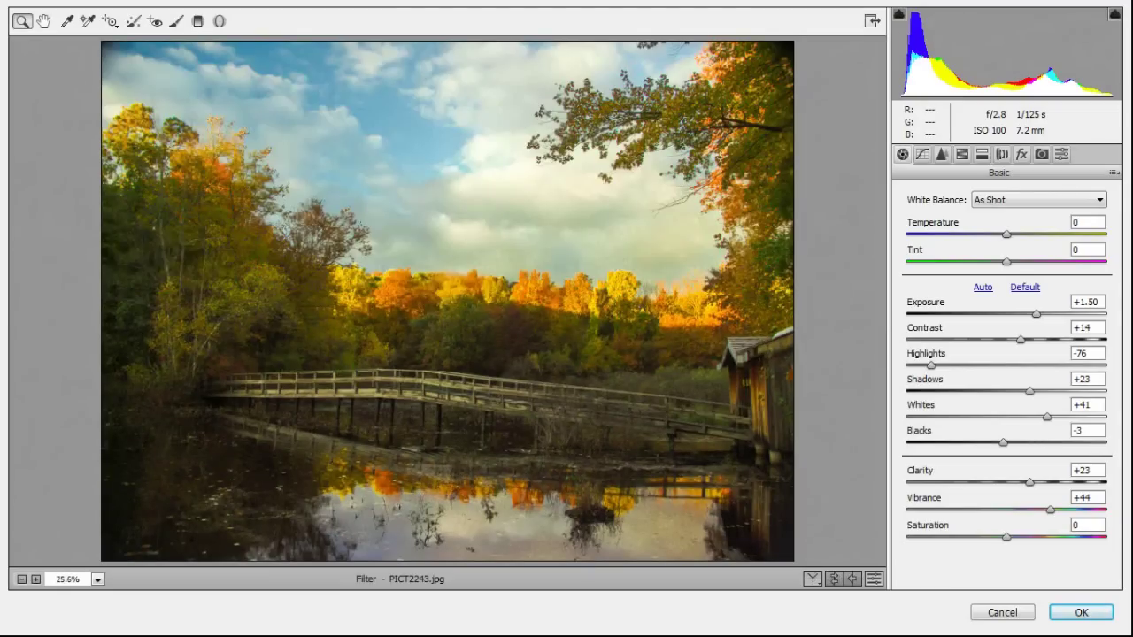
left_click(1081, 613)
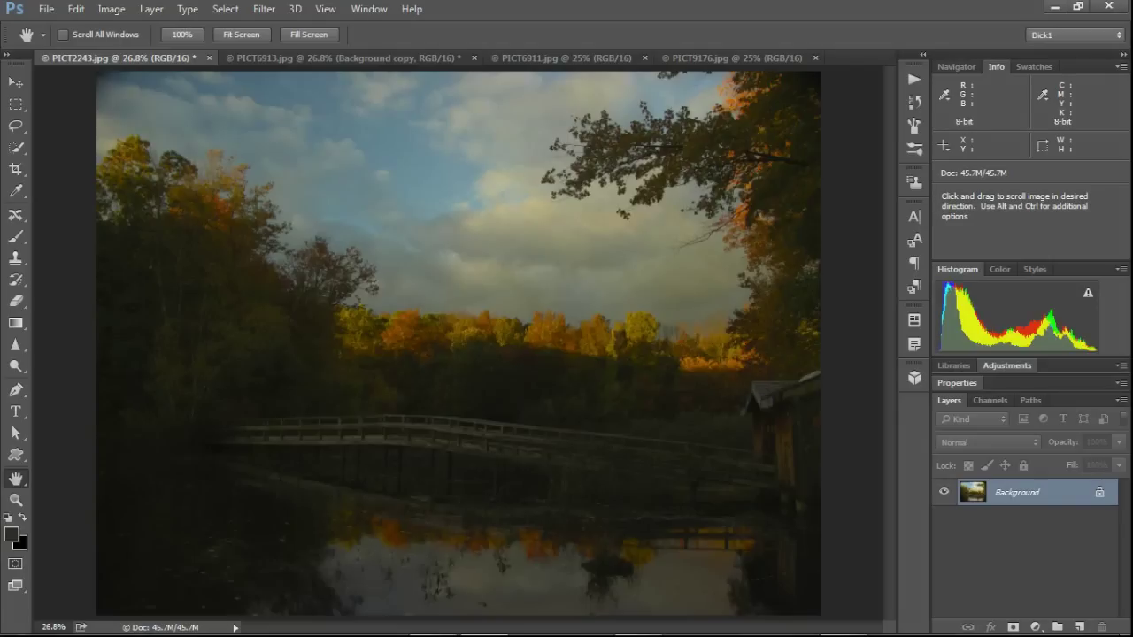